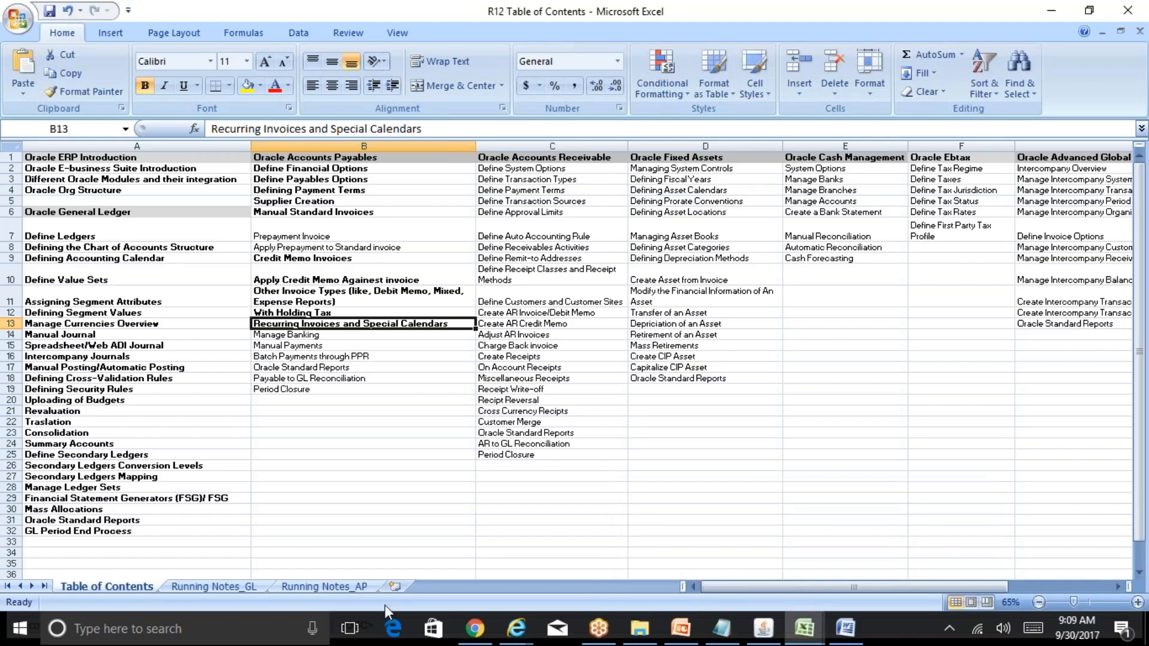
- Open the Running_Notes_AP sheet and examine the area around the end of the notes, below the debit and credit memo entries
{"action": "left_click", "coordinate": [317, 588]}
{"action": "left_click", "coordinate": [214, 519]}
{"action": "key", "text": "Down"}
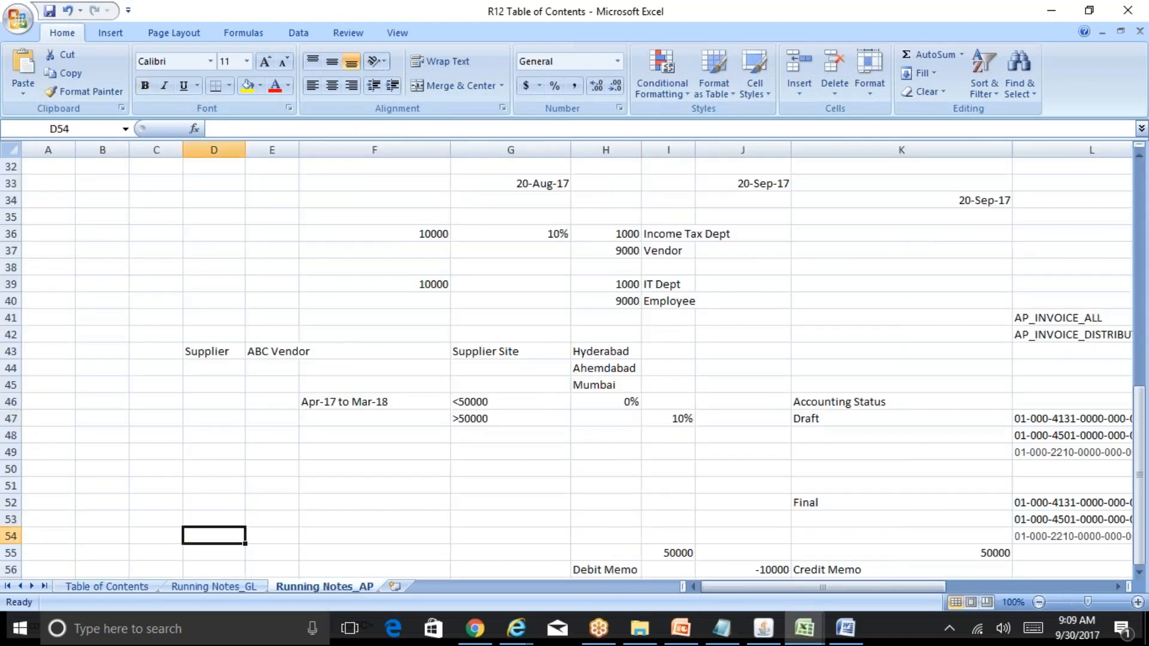
{"action": "key", "text": "Down"}
{"action": "key", "text": "Down"}
{"action": "key", "text": "Down"}
{"action": "key", "text": "Down"}
{"action": "key", "text": "Down"}
{"action": "key", "text": "Down"}
{"action": "key", "text": "Down"}
{"action": "key", "text": "Down"}
{"action": "key", "text": "Down"}
{"action": "key", "text": "Down"}
{"action": "key", "text": "Down"}
{"action": "key", "text": "Down"}
{"action": "key", "text": "Down"}
{"action": "key", "text": "Down"}
{"action": "key", "text": "Down"}
{"action": "key", "text": "Down"}
{"action": "key", "text": "Up"}
{"action": "key", "text": "Up"}
{"action": "key", "text": "Up"}
{"action": "key", "text": "Up"}
{"action": "key", "text": "Up"}
{"action": "key", "text": "Up"}
{"action": "key", "text": "Up"}
{"action": "key", "text": "Up"}
{"action": "key", "text": "Up"}
{"action": "key", "text": "Up"}
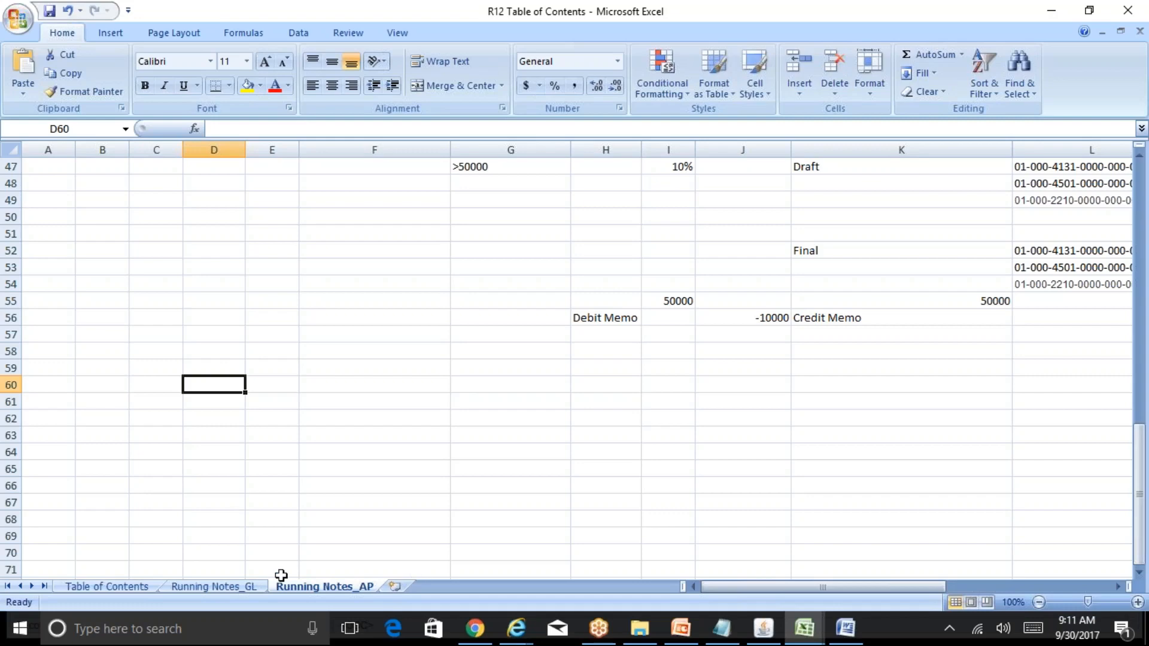
- Switch from the R12 Table of Contents workbook to BR100_Financials_AP and go to its Overview sheet
{"action": "left_click", "coordinate": [114, 587]}
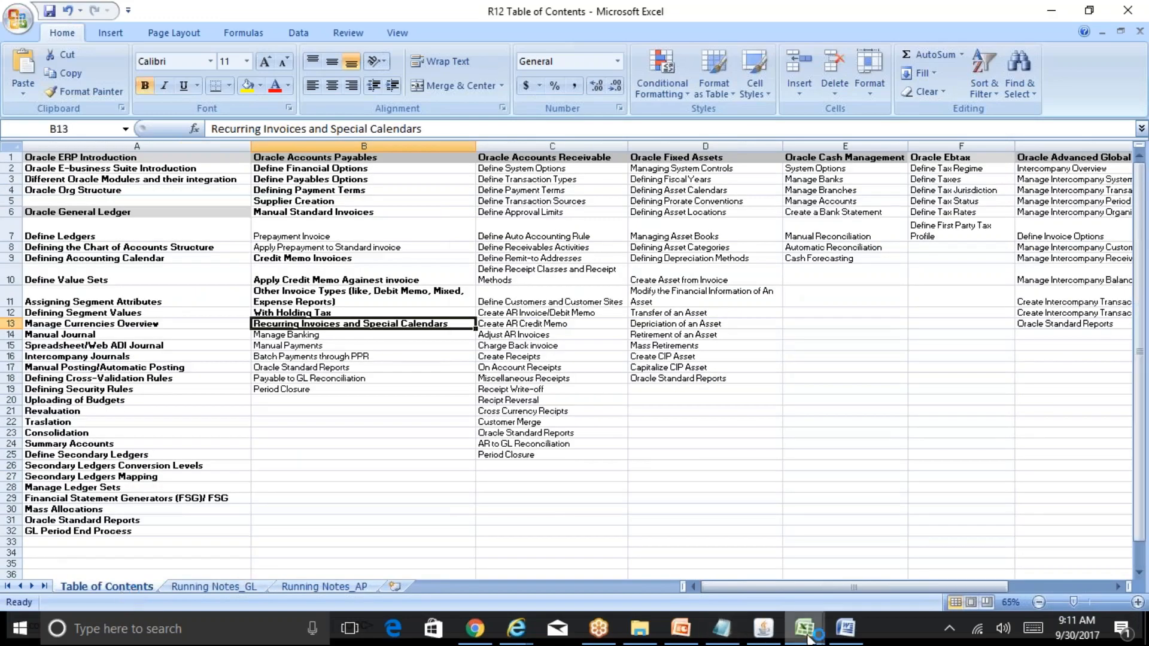
{"action": "mouse_move", "coordinate": [829, 607]}
{"action": "left_click", "coordinate": [730, 563]}
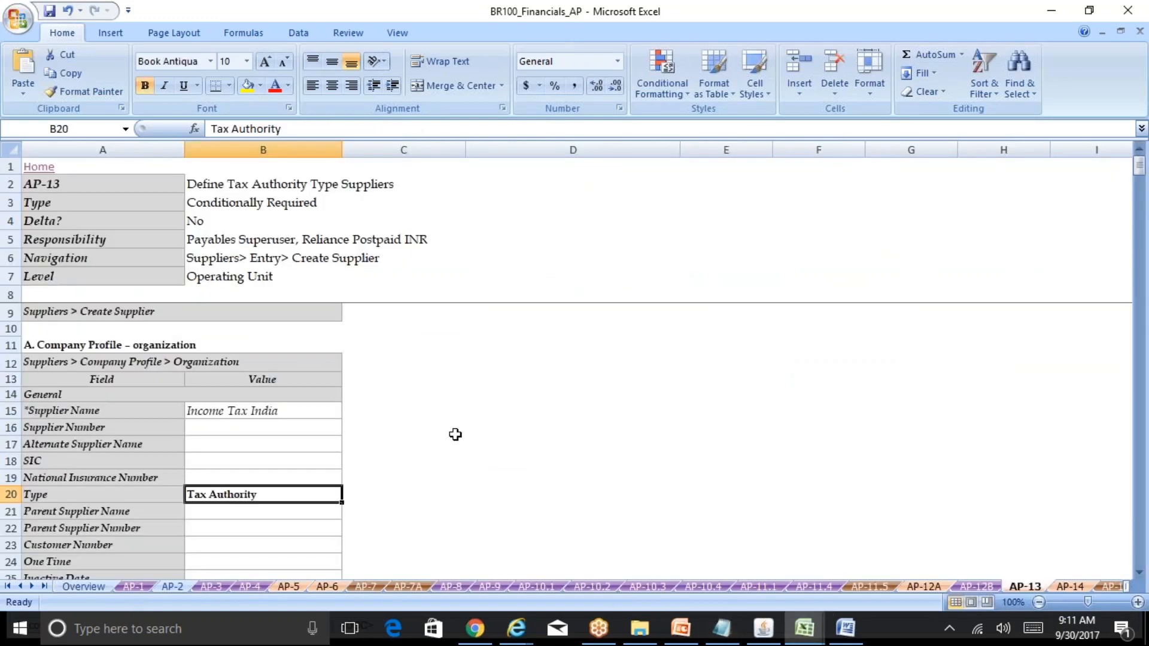
{"action": "left_click", "coordinate": [39, 168]}
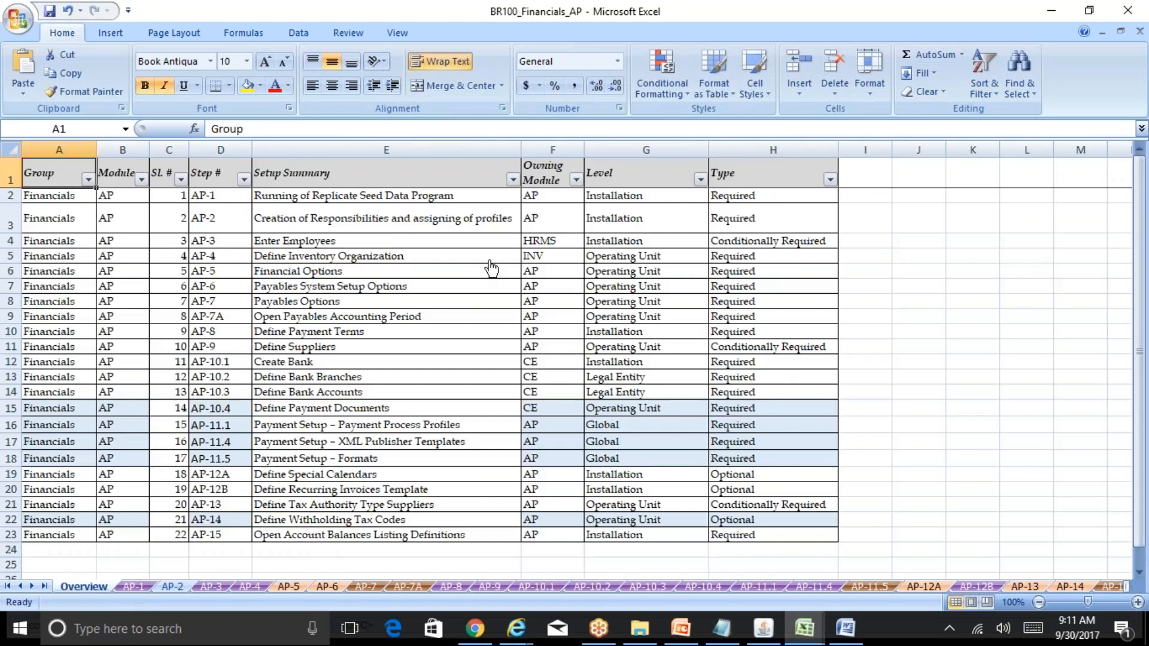
- Search the Overview sheet for "recurring" and open the linked Define Recurring Invoices Template setup sheet
{"action": "key", "text": "ctrl+f"}
{"action": "type", "text": "re"}
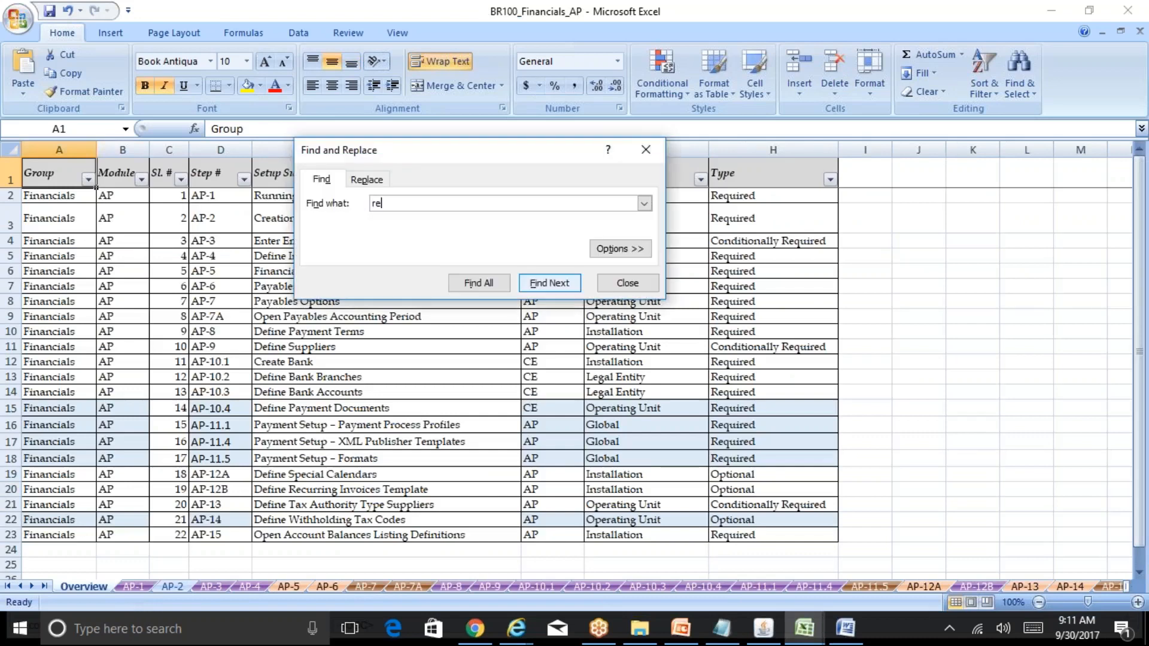
{"action": "type", "text": "curring"}
{"action": "key", "text": "Return"}
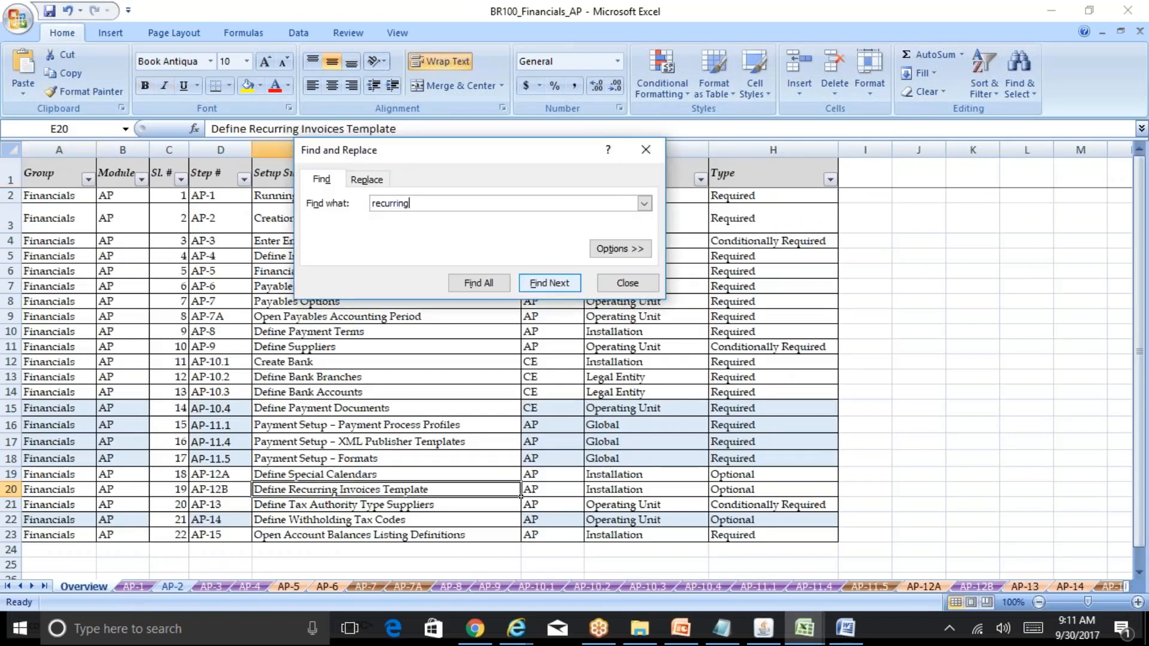
{"action": "key", "text": "Escape"}
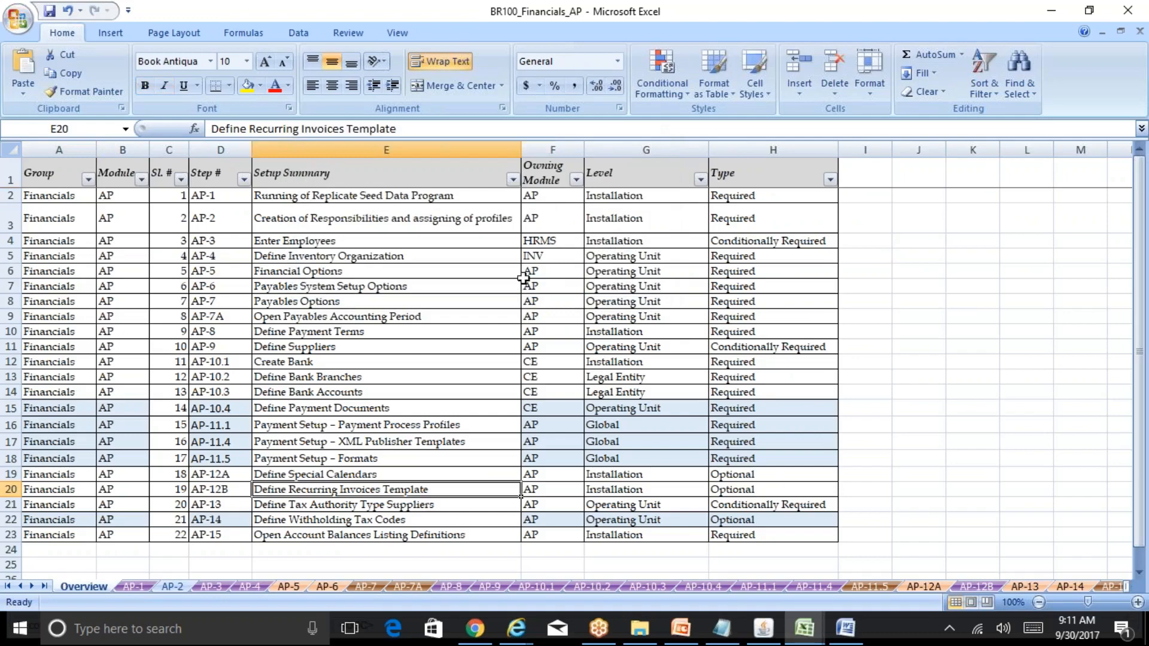
{"action": "left_click", "coordinate": [427, 495]}
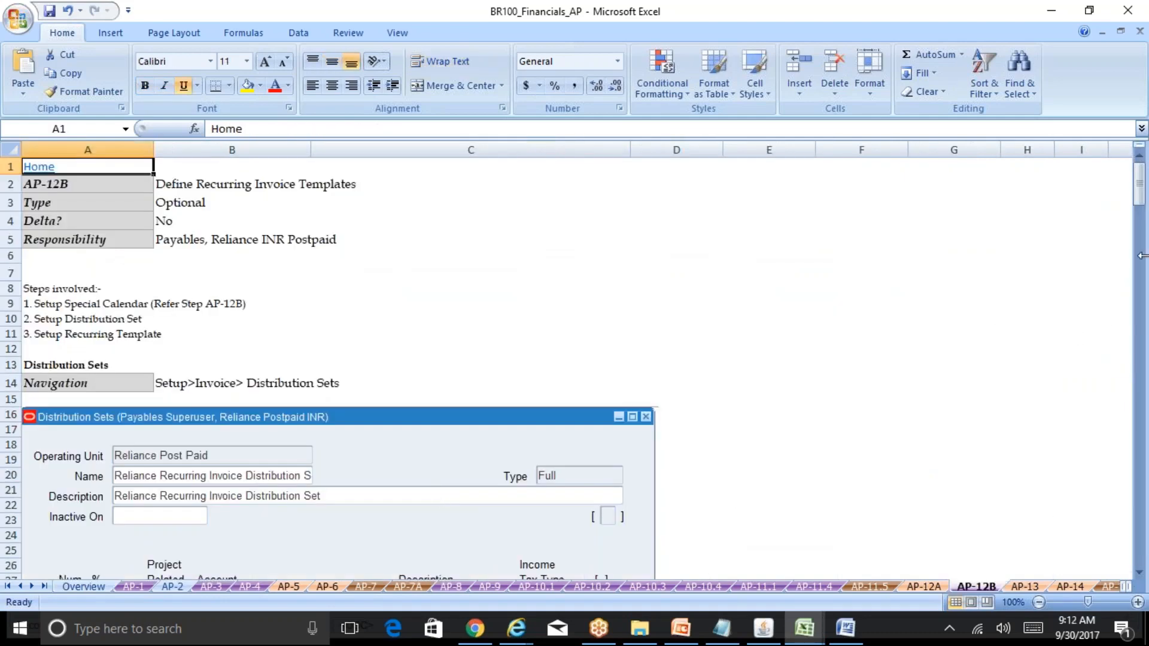
- Review the steps involved in defining recurring invoice templates: special calendar, distribution set and recurring template
{"action": "left_click_drag", "start_coordinate": [1141, 198], "coordinate": [1141, 199]}
{"action": "left_click", "coordinate": [266, 201]}
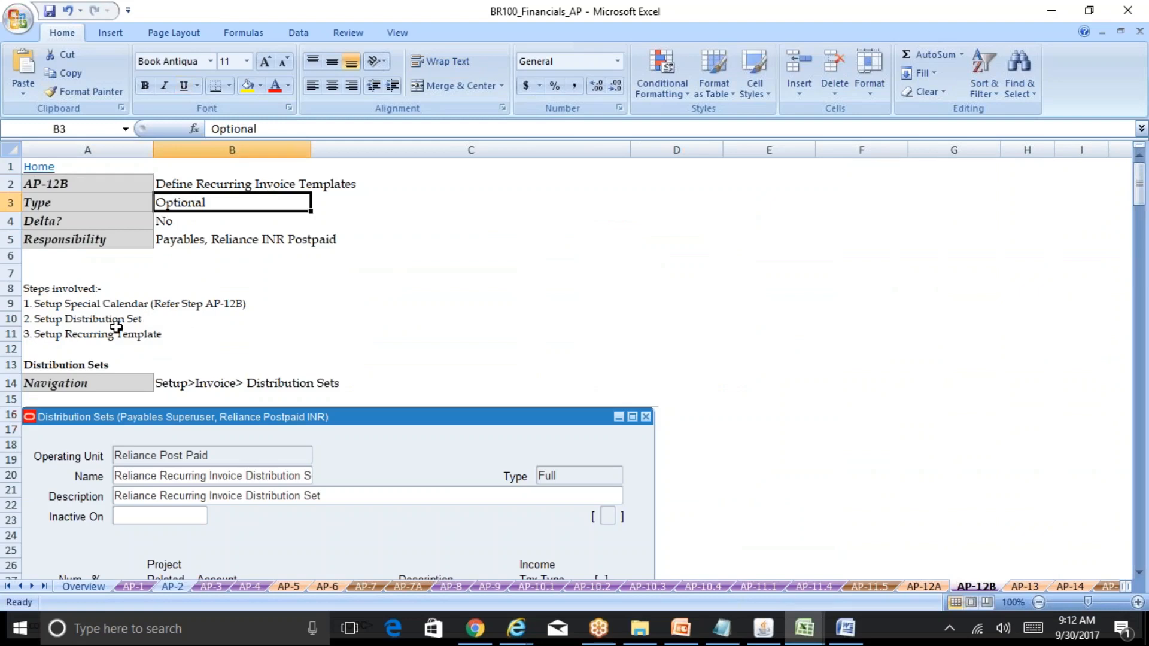
{"action": "left_click", "coordinate": [92, 322]}
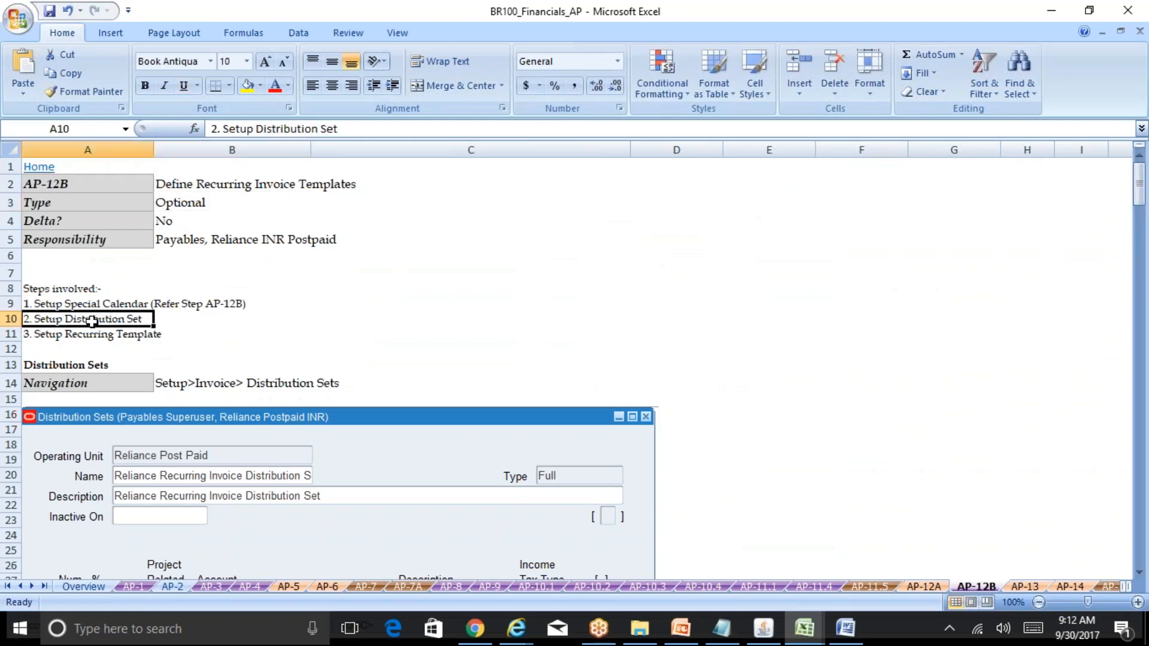
{"action": "left_click", "coordinate": [69, 306]}
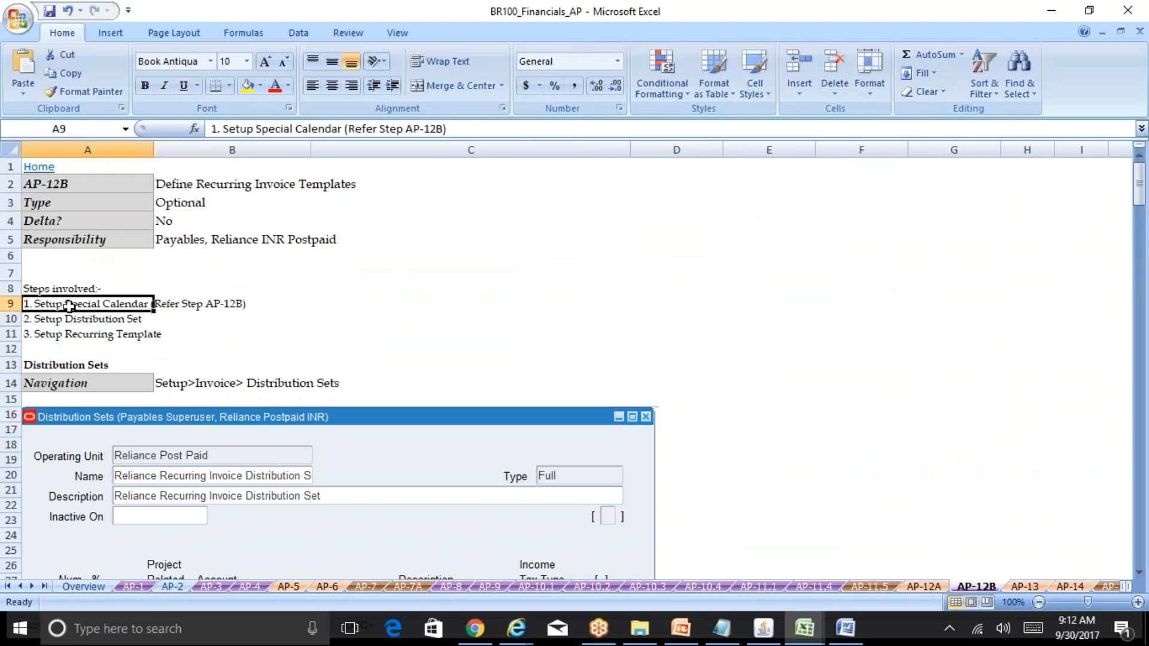
{"action": "left_click", "coordinate": [99, 335]}
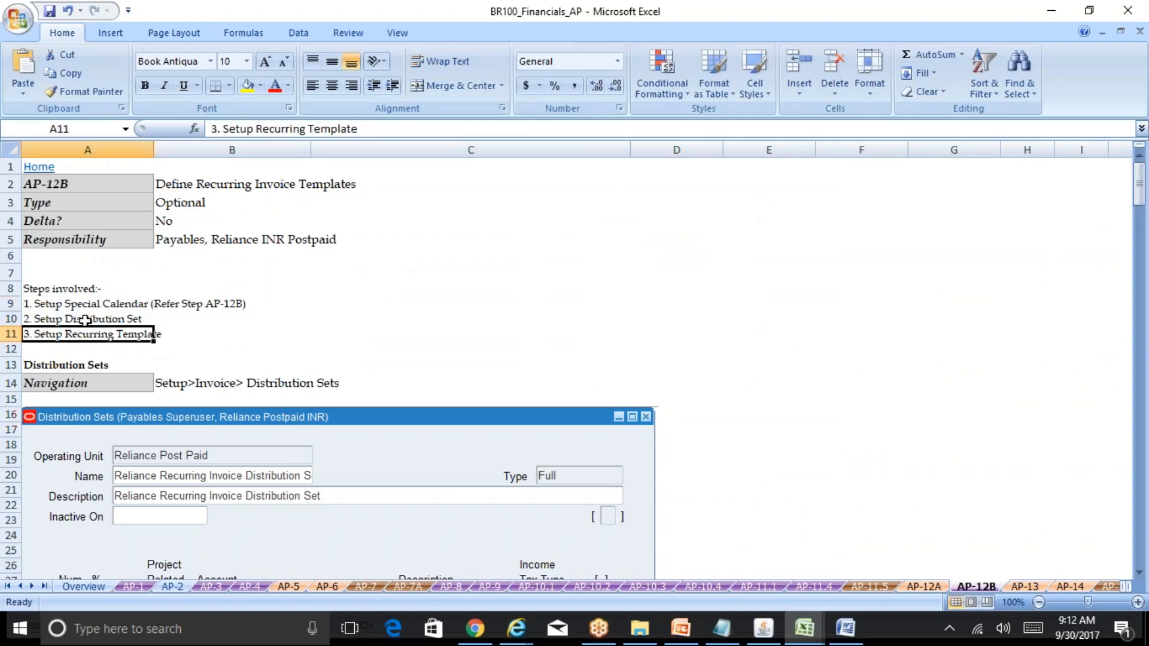
{"action": "left_click", "coordinate": [85, 321]}
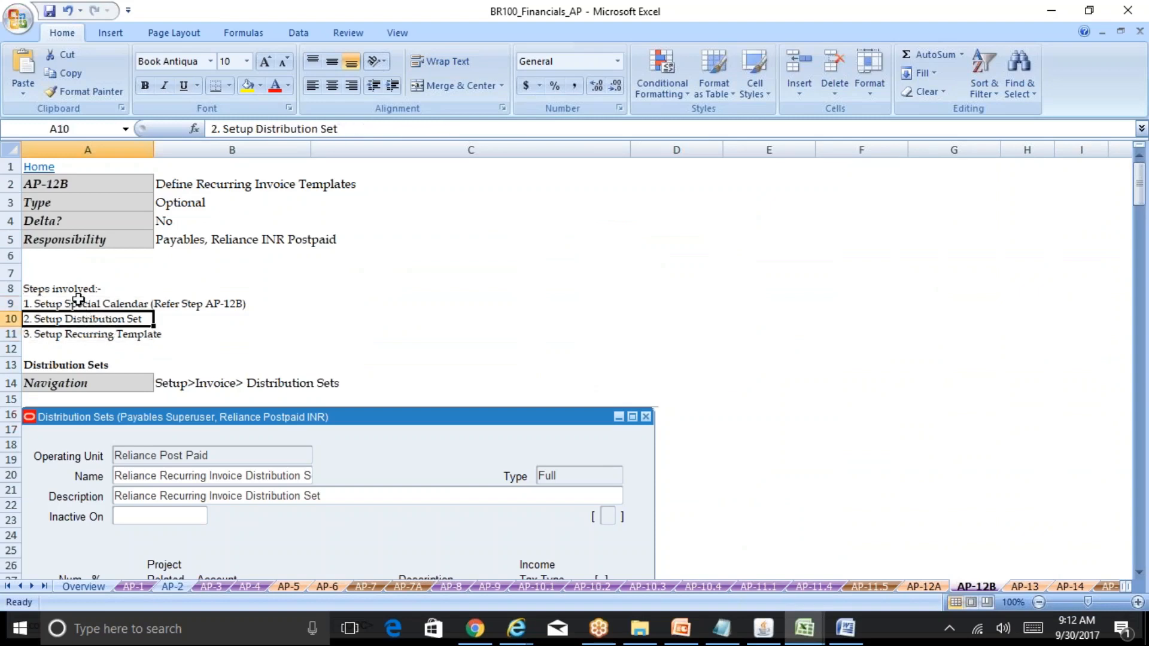
{"action": "left_click", "coordinate": [81, 303]}
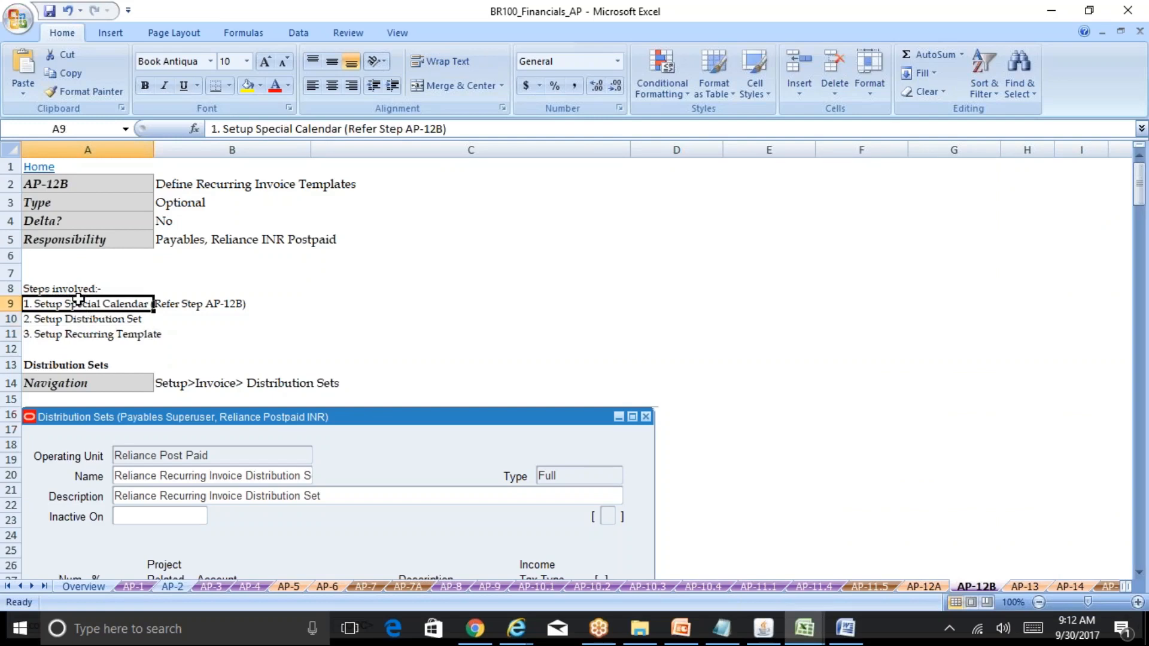
{"action": "left_click", "coordinate": [101, 319]}
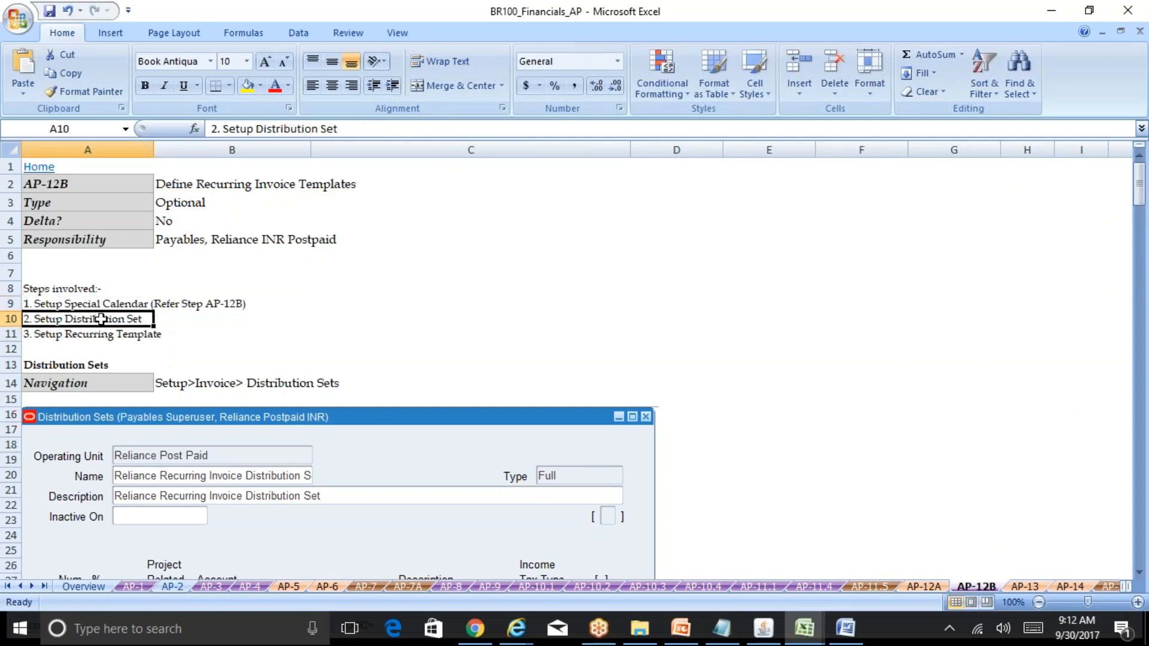
{"action": "left_click", "coordinate": [153, 334]}
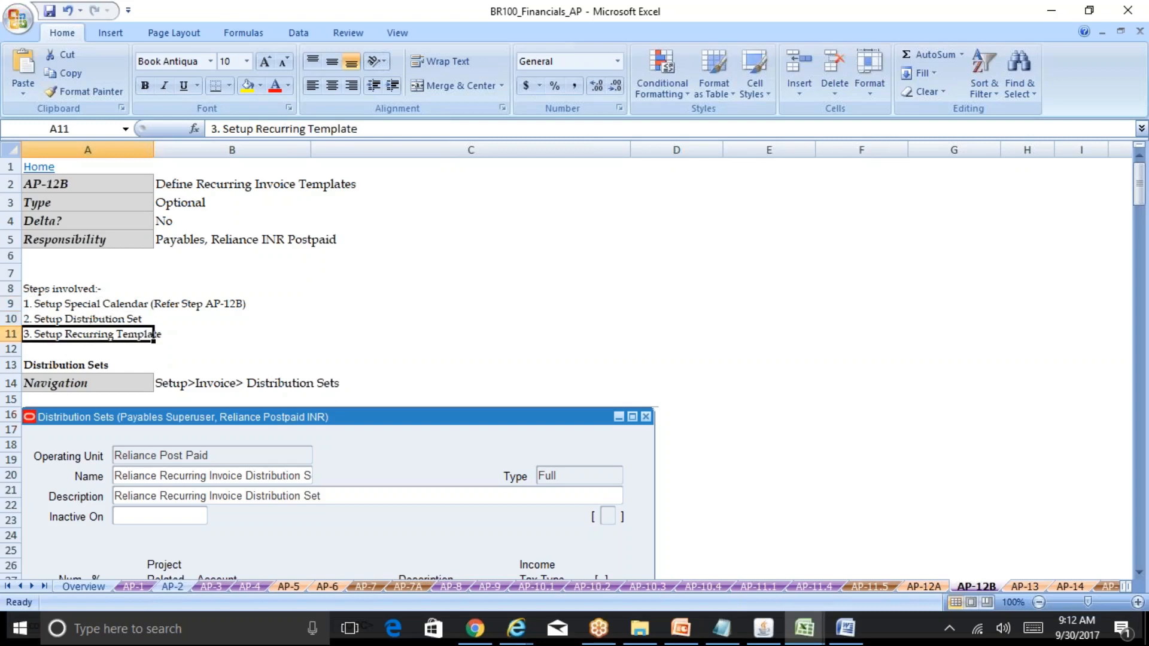
- Check the special calendar sheet's number, correct the reference in cell A9 of sheet AP-12B to "Refer Step AP-12A" and save the workbook
{"action": "left_click", "coordinate": [87, 303]}
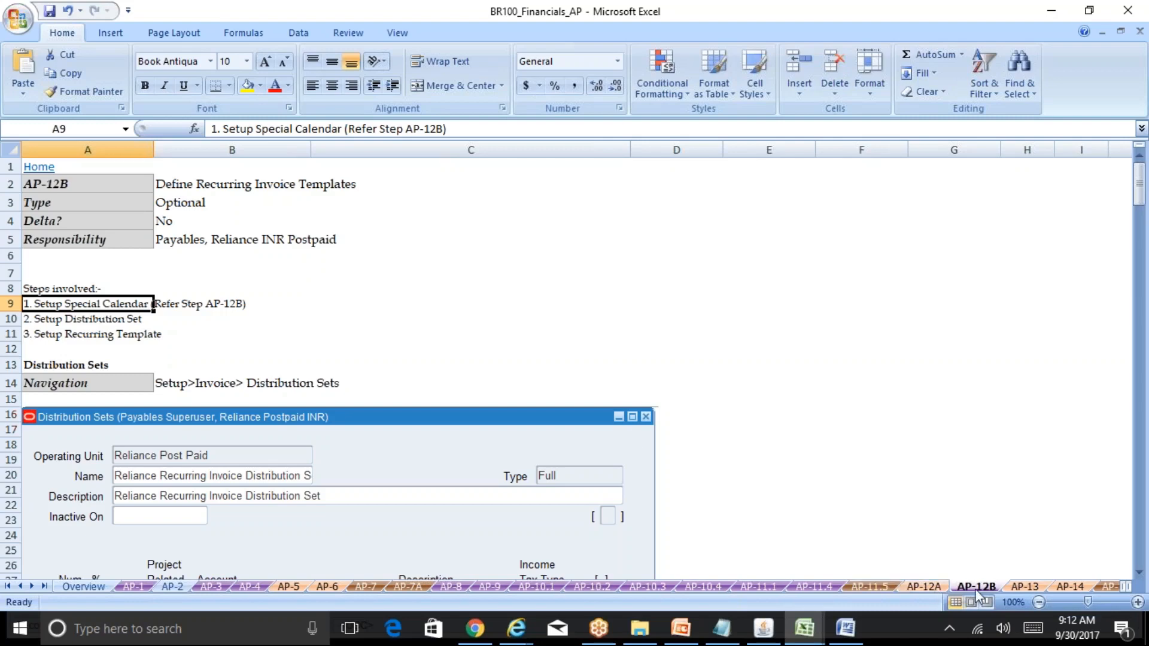
{"action": "left_click", "coordinate": [940, 588]}
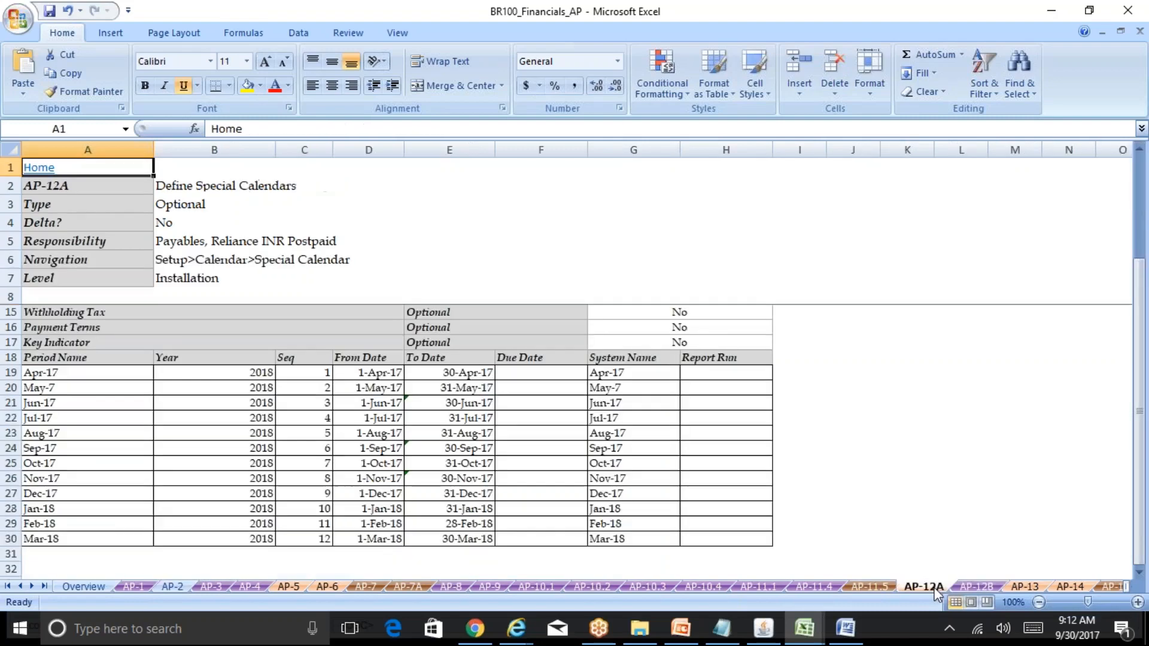
{"action": "left_click", "coordinate": [965, 587]}
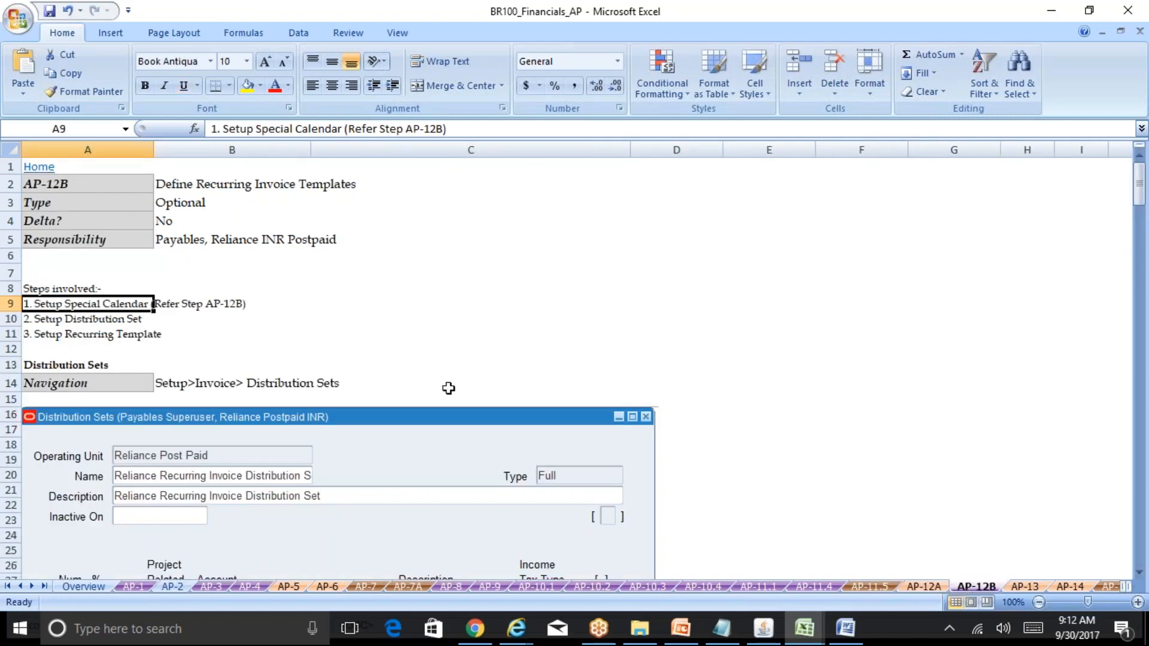
{"action": "key", "text": "F2"}
{"action": "key", "text": "Left"}
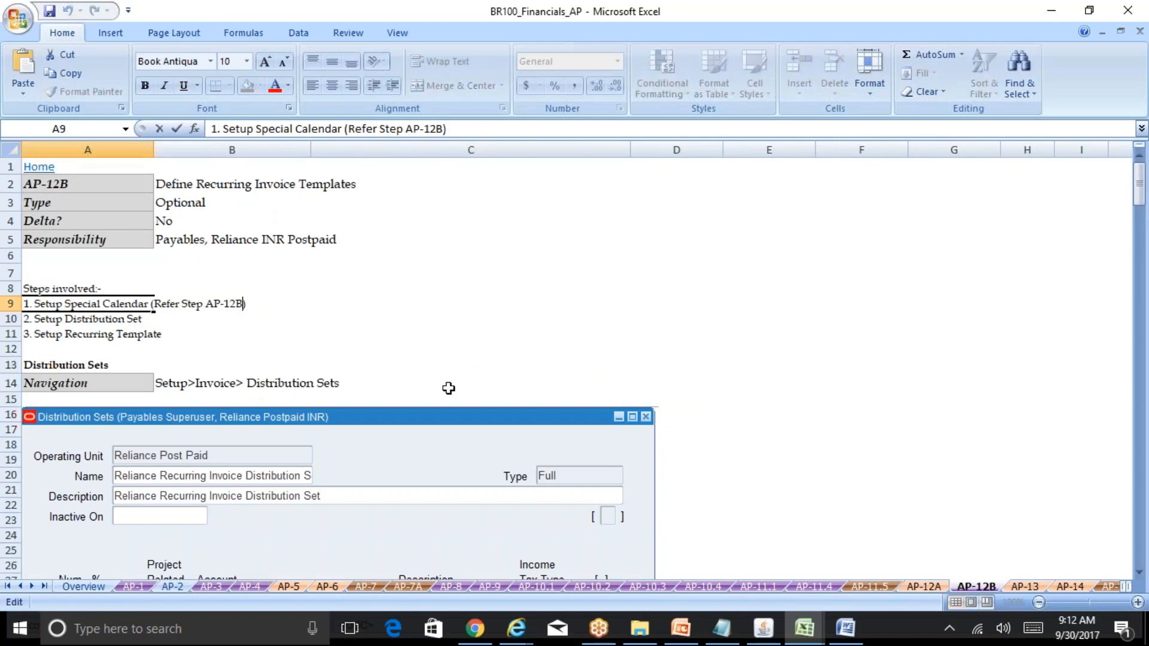
{"action": "key", "text": "shift+Left"}
{"action": "type", "text": "A"}
{"action": "key", "text": "Return"}
{"action": "key", "text": "Up"}
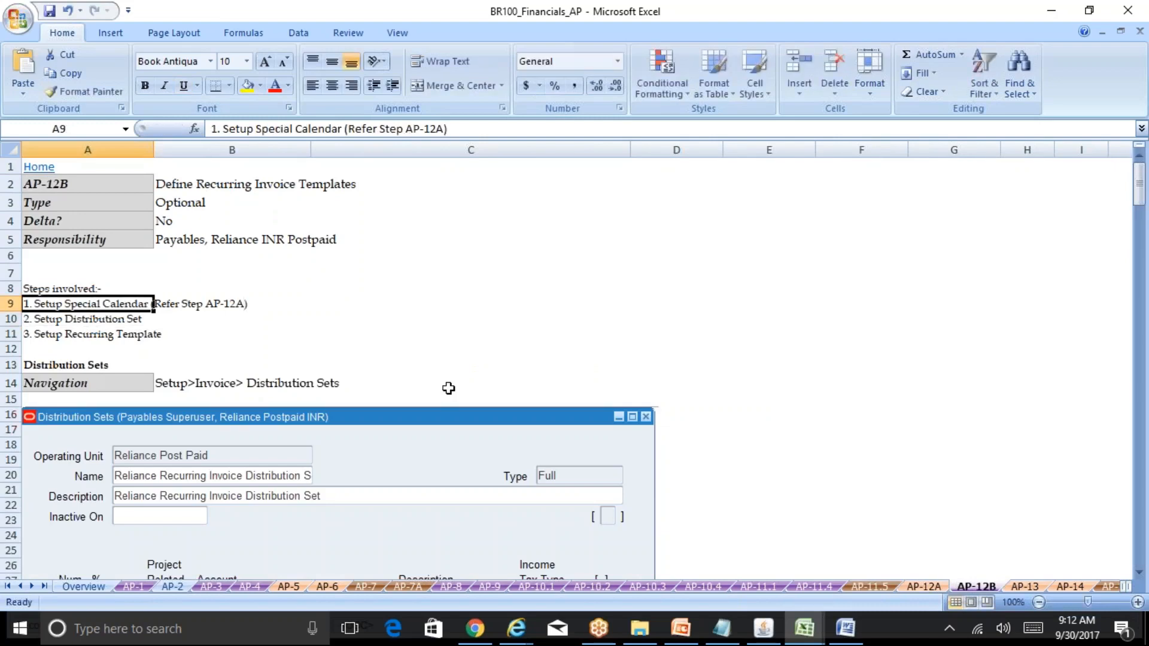
{"action": "key", "text": "ctrl+s"}
- Check the navigation path on sheet AP-12A and open the Special Calendar form under Setup > Calendar in Oracle Applications
{"action": "left_click", "coordinate": [937, 589]}
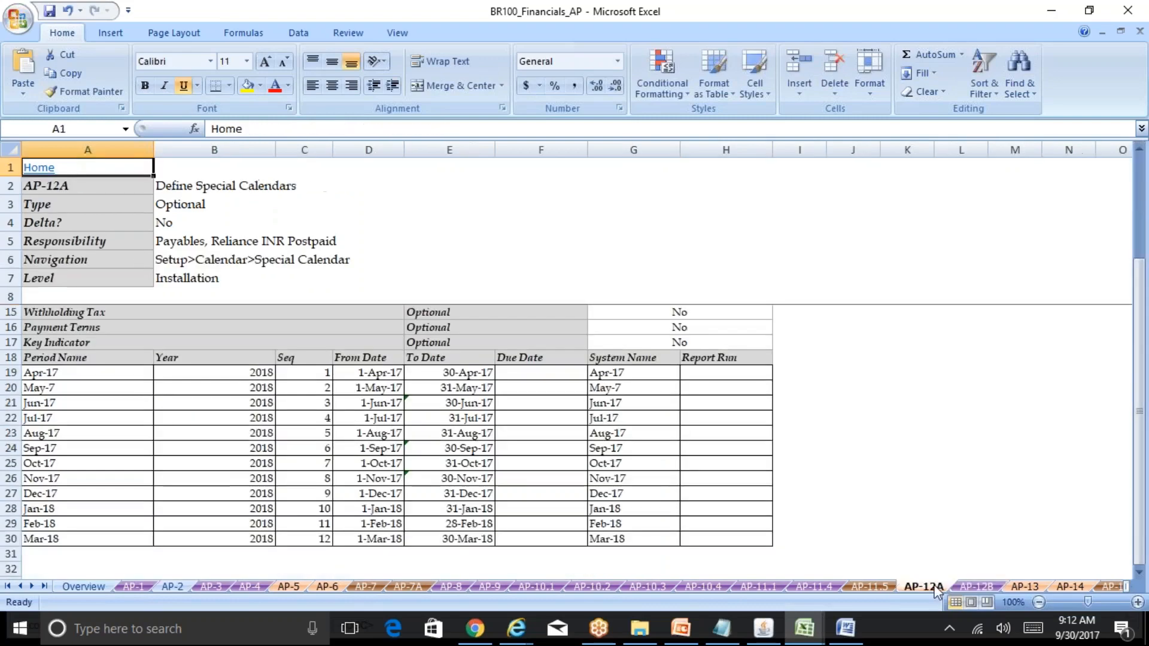
{"action": "left_click", "coordinate": [227, 257]}
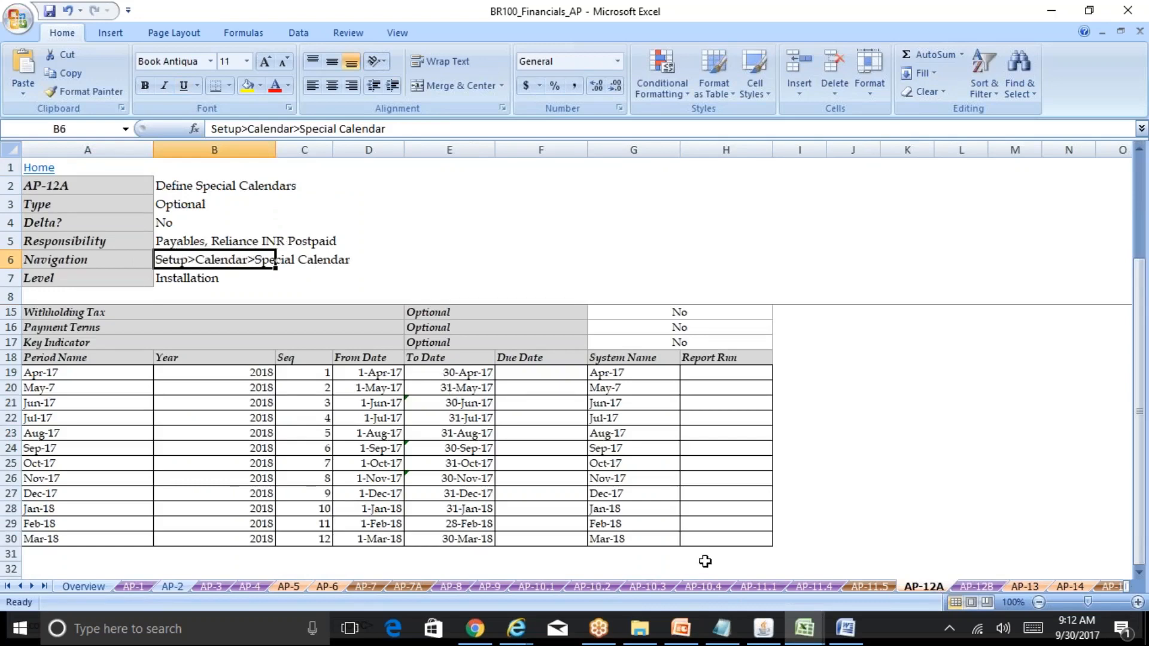
{"action": "left_click", "coordinate": [761, 630]}
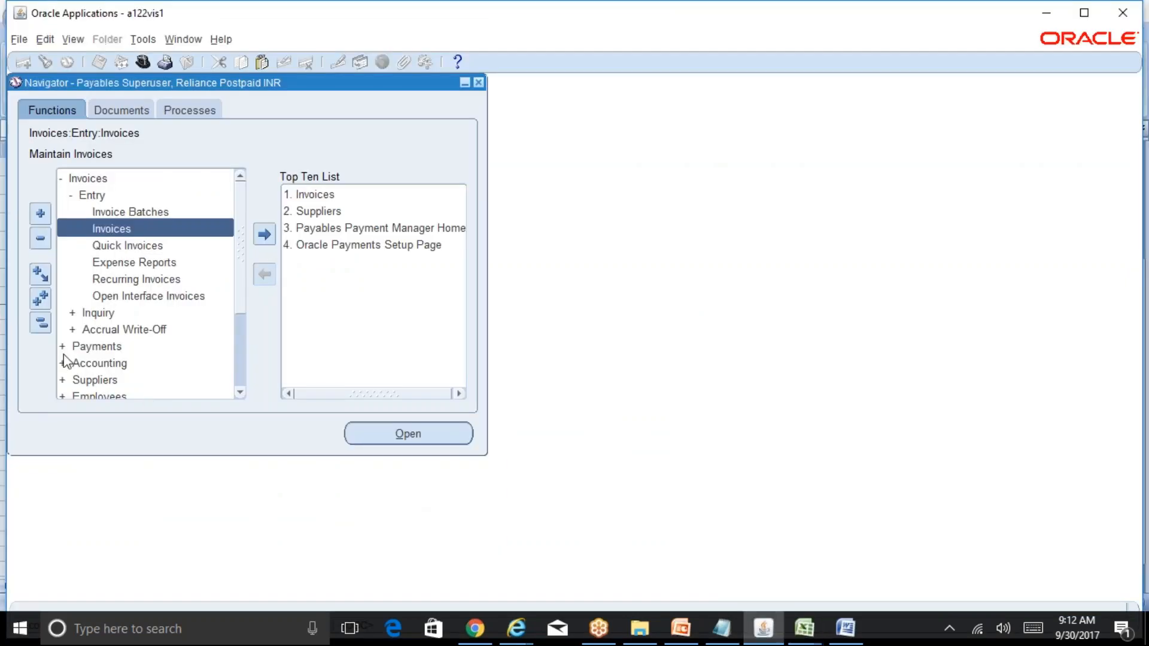
{"action": "left_click", "coordinate": [38, 325]}
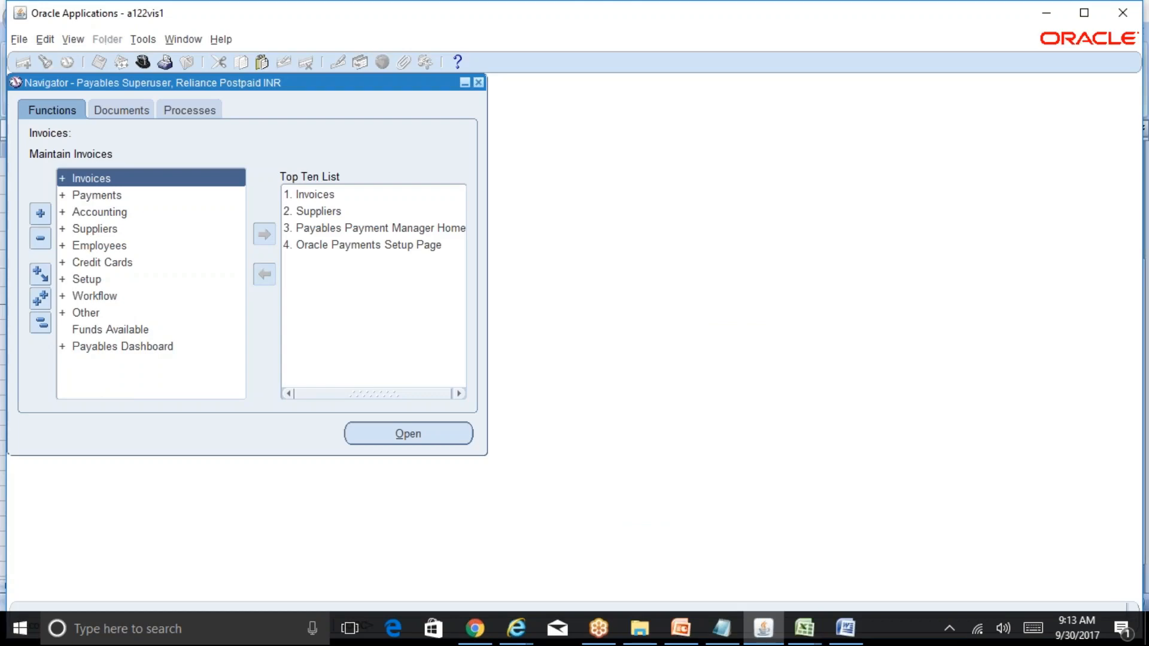
{"action": "double_click", "coordinate": [144, 279]}
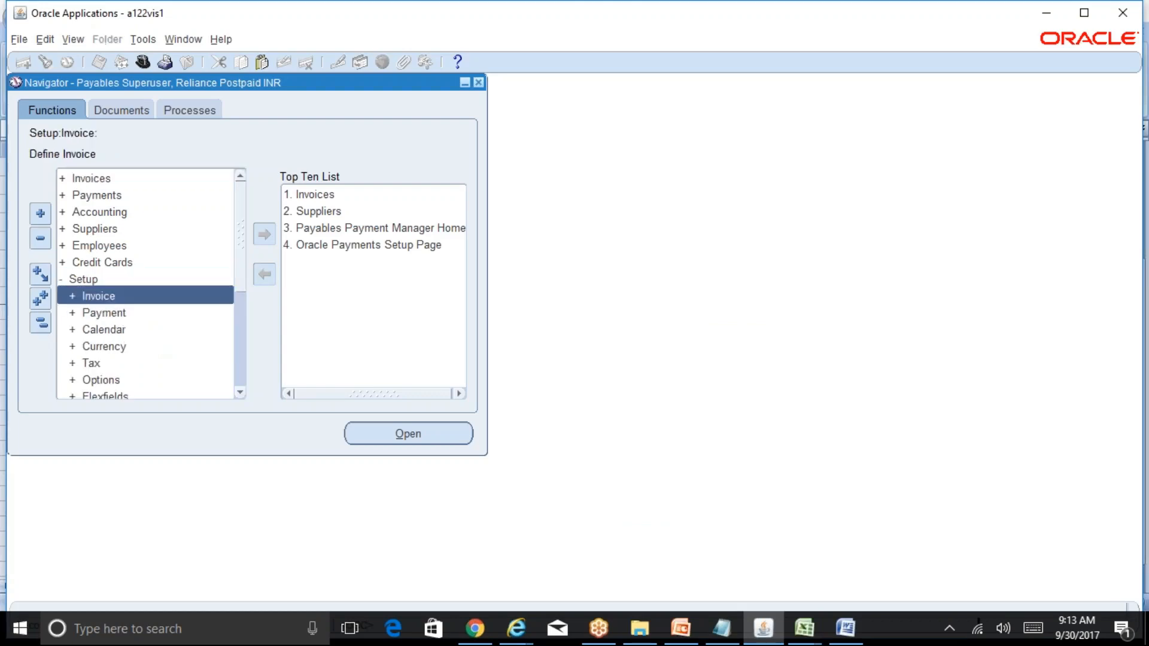
{"action": "double_click", "coordinate": [140, 336]}
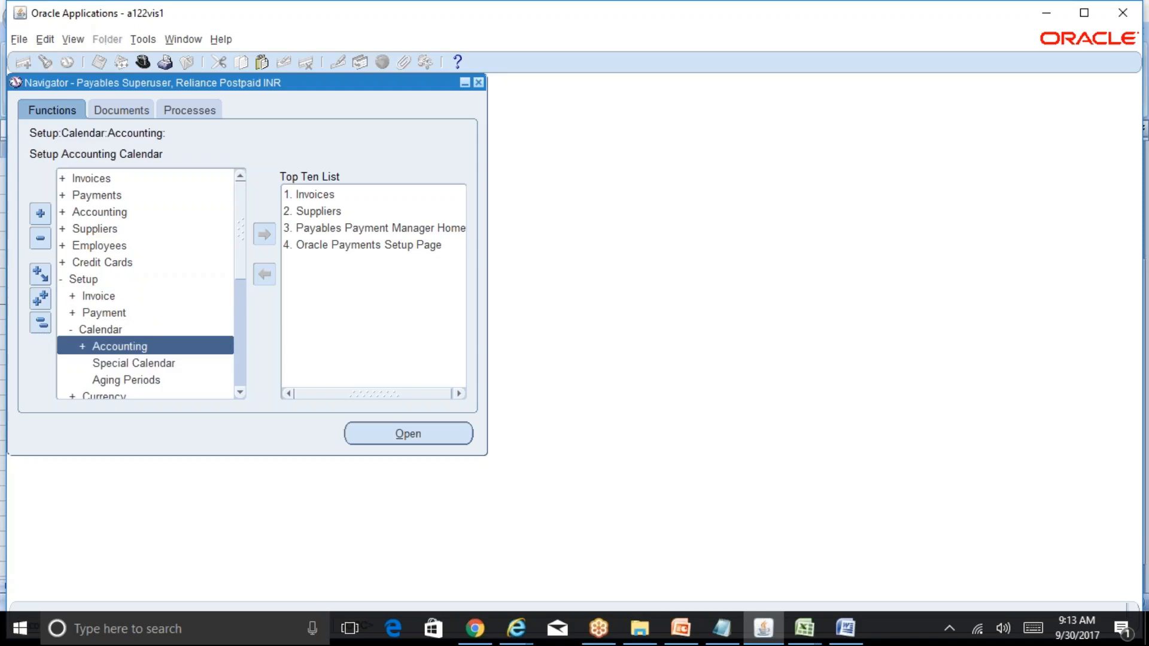
{"action": "double_click", "coordinate": [169, 364]}
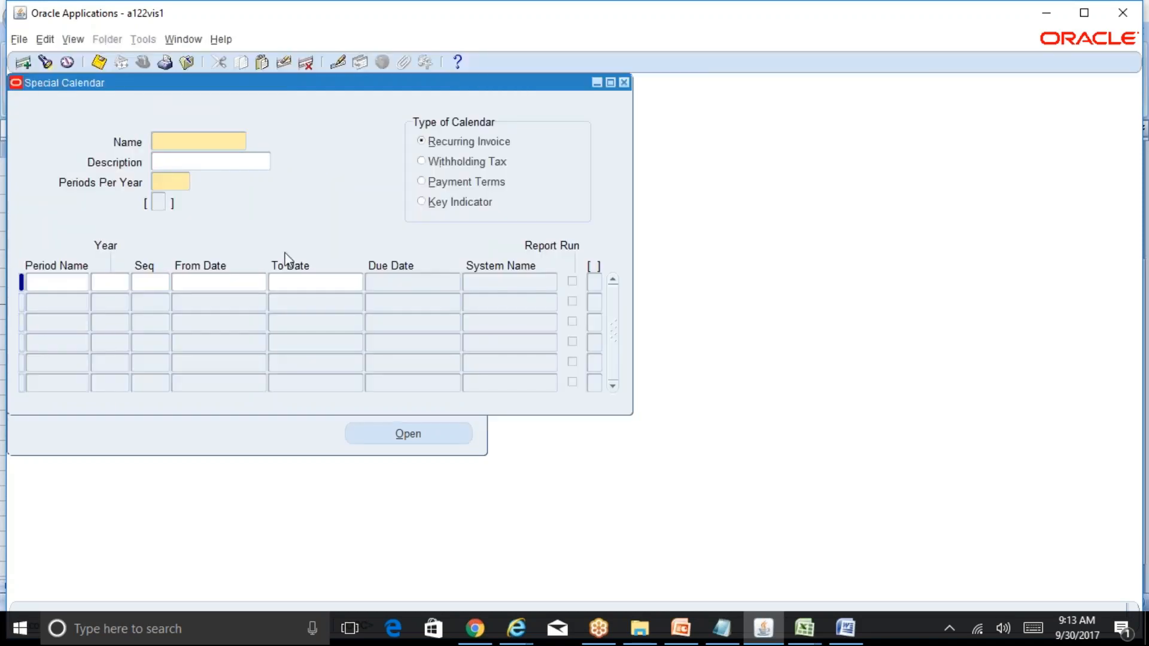
- Query the special calendars whose names match "R%" and browse through the retrieved calendar records
{"action": "key", "text": "F11"}
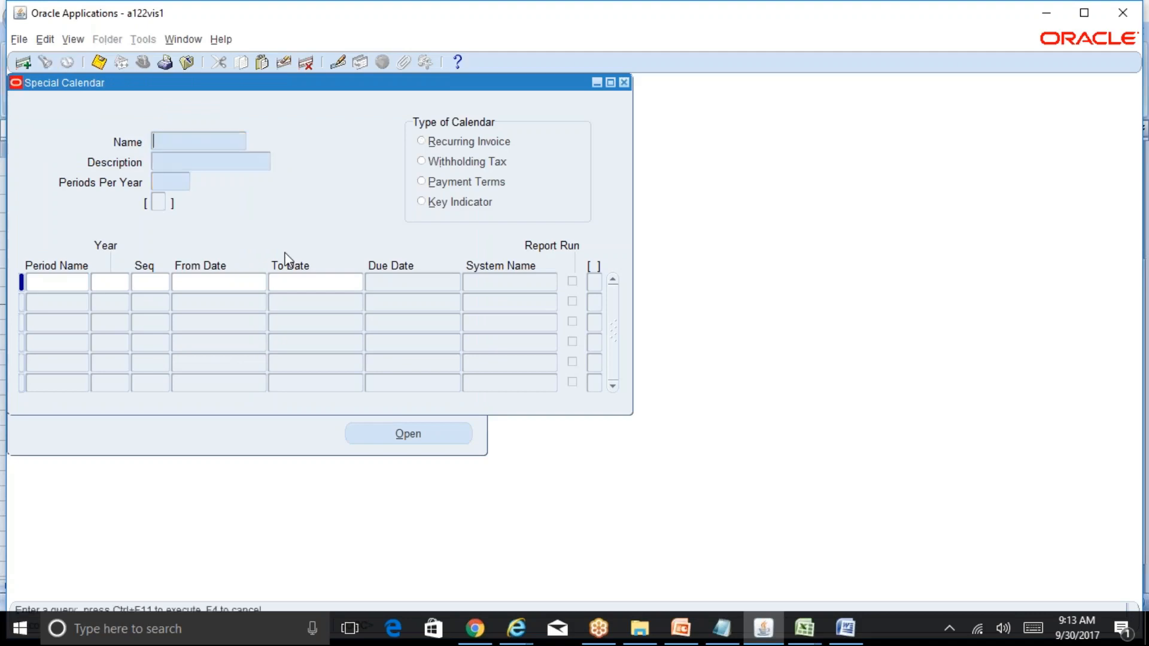
{"action": "type", "text": "R%"}
{"action": "key", "text": "ctrl+F11"}
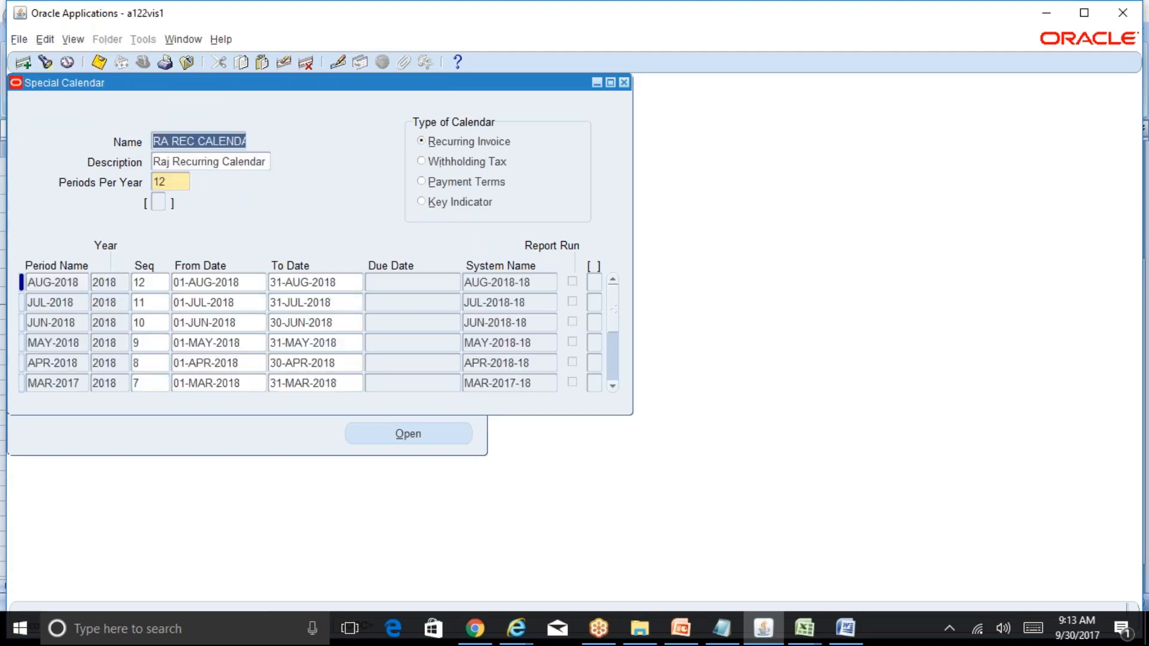
{"action": "key", "text": "Down"}
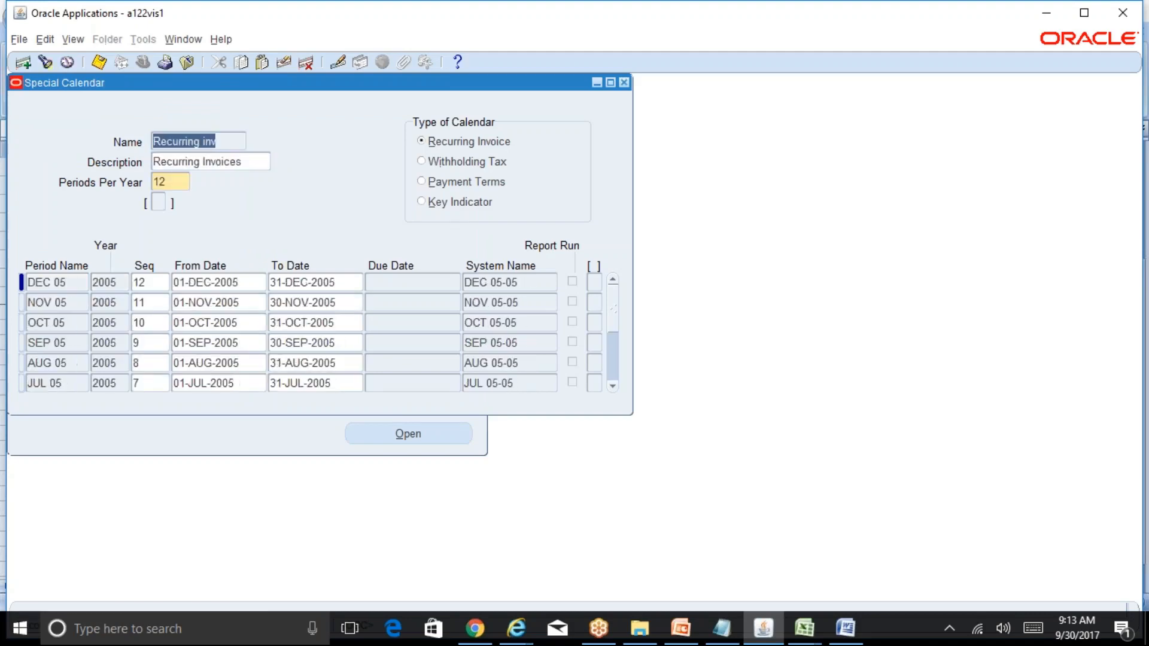
{"action": "key", "text": "Down"}
{"action": "key", "text": "Down"}
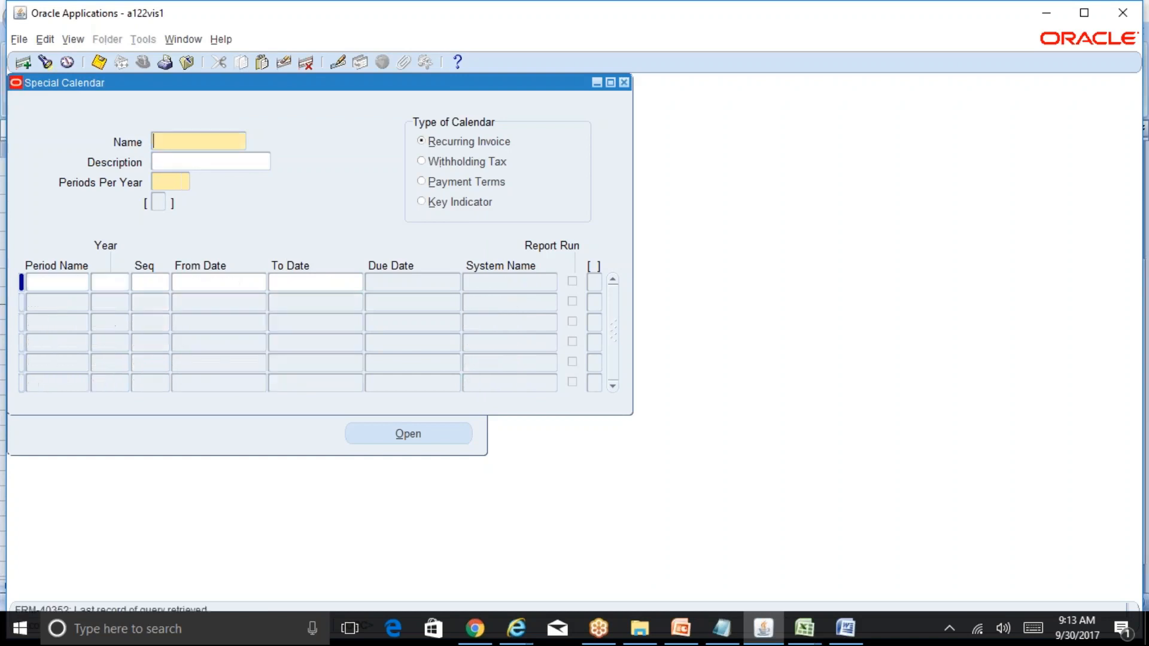
{"action": "key", "text": "Up"}
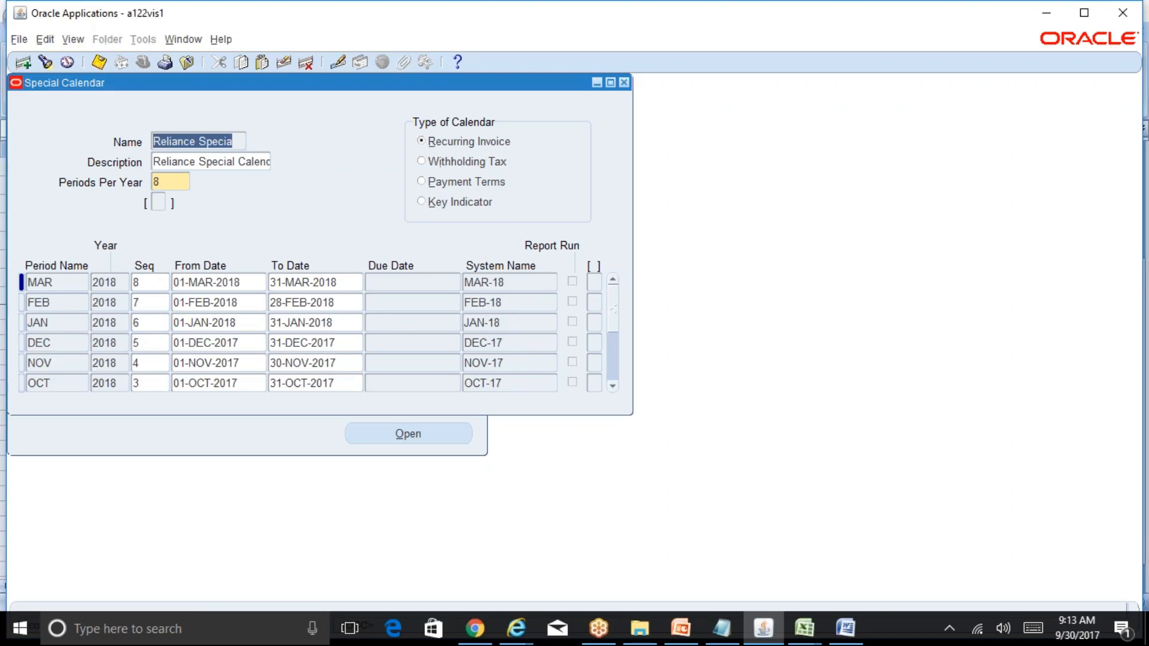
{"action": "key", "text": "Up"}
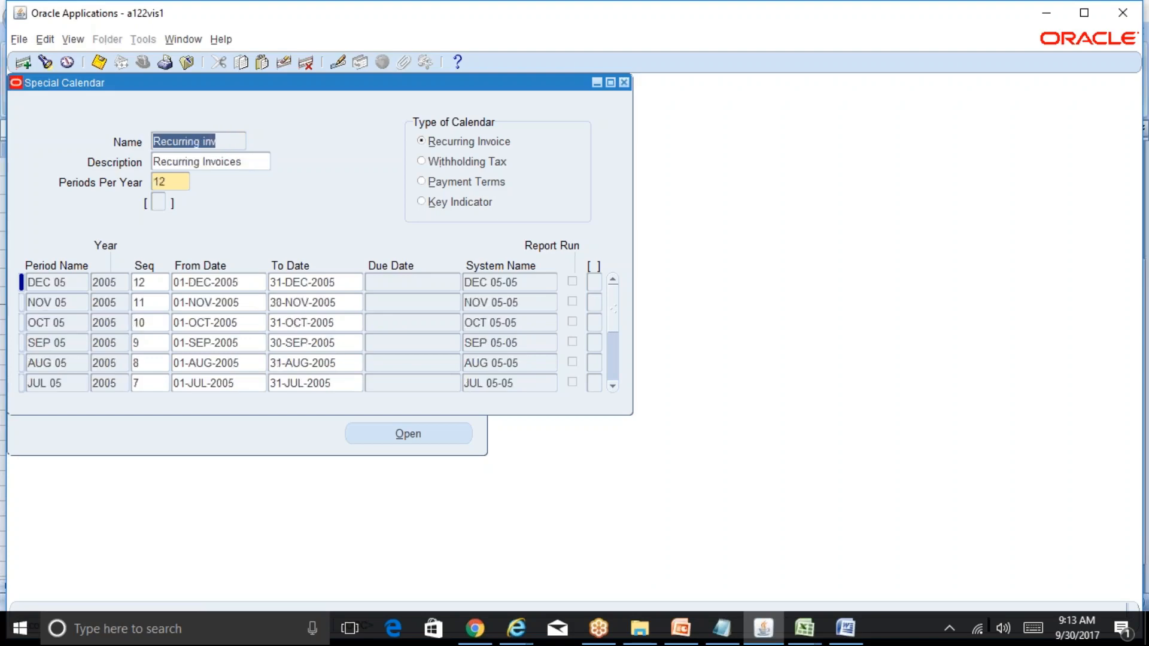
- Browse the queried calendars to the Reliance Special calendar and check it against sheet AP-12A of the BR100_Financials_AP workbook
{"action": "key", "text": "Up"}
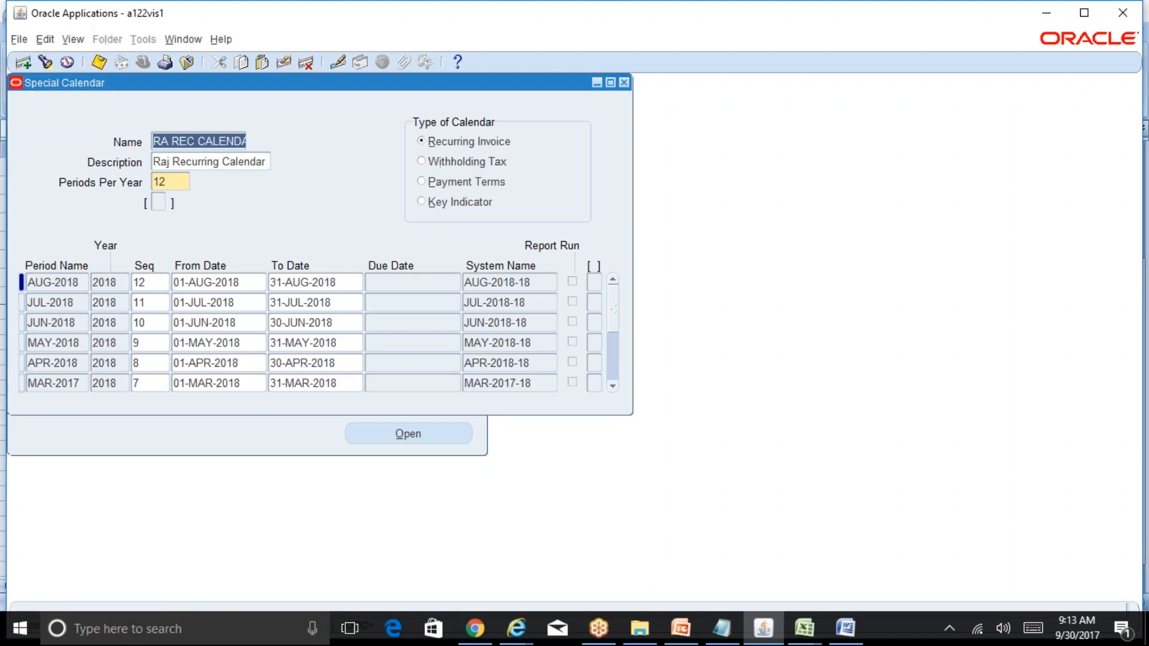
{"action": "key", "text": "Down"}
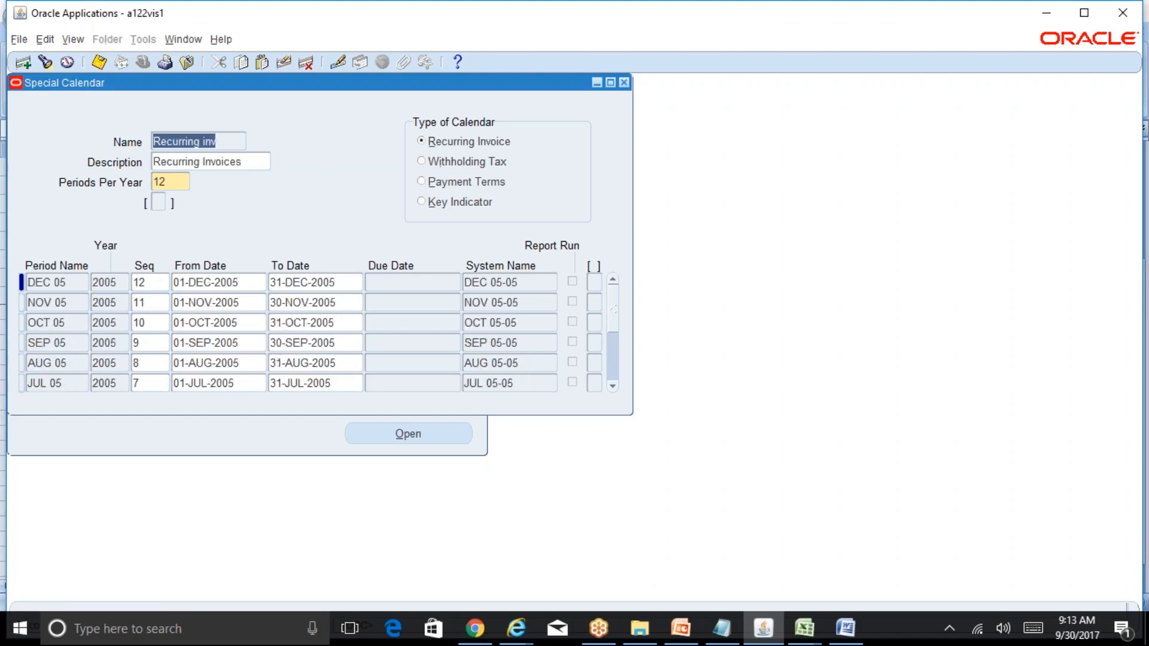
{"action": "key", "text": "Down"}
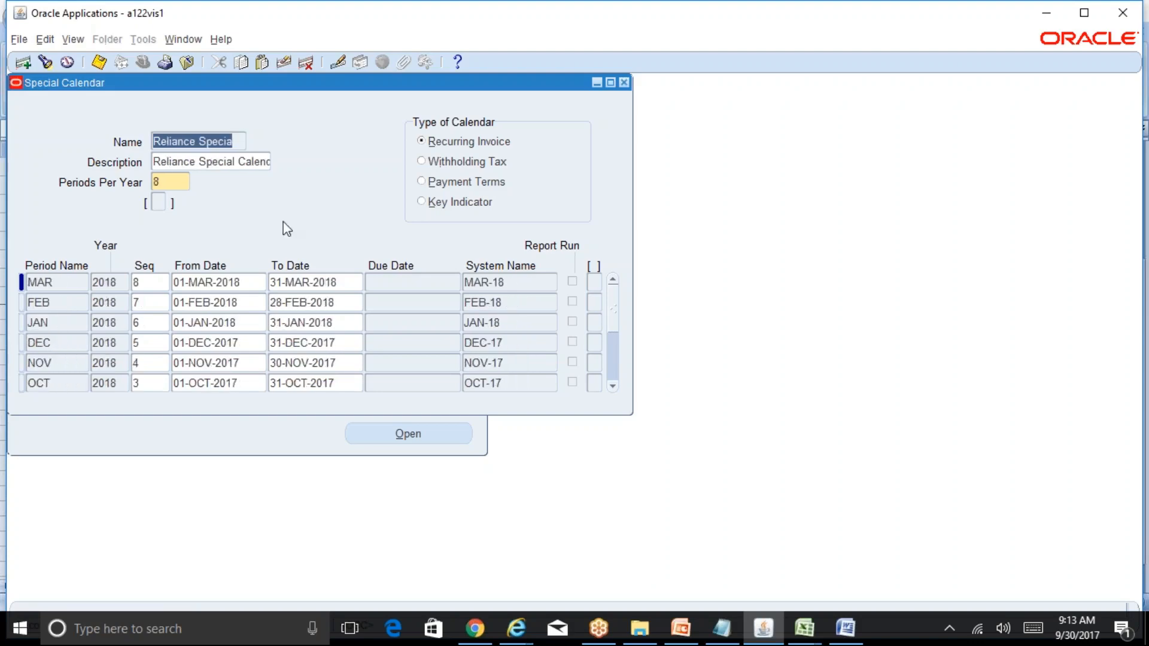
{"action": "left_click", "coordinate": [804, 628]}
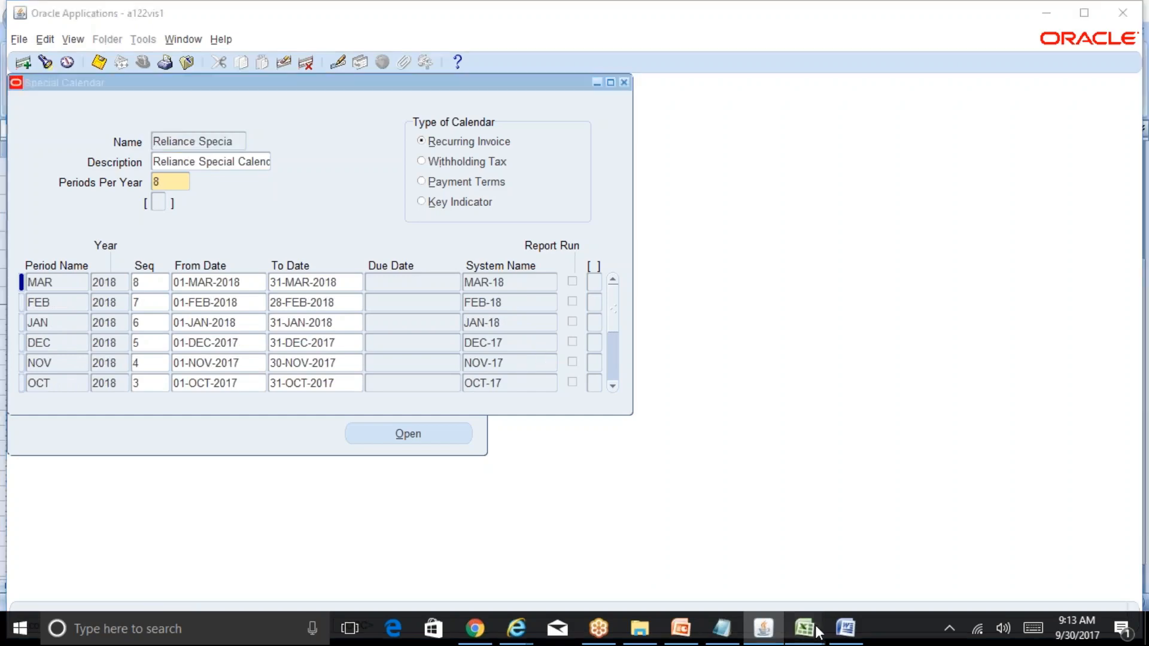
{"action": "left_click", "coordinate": [721, 566]}
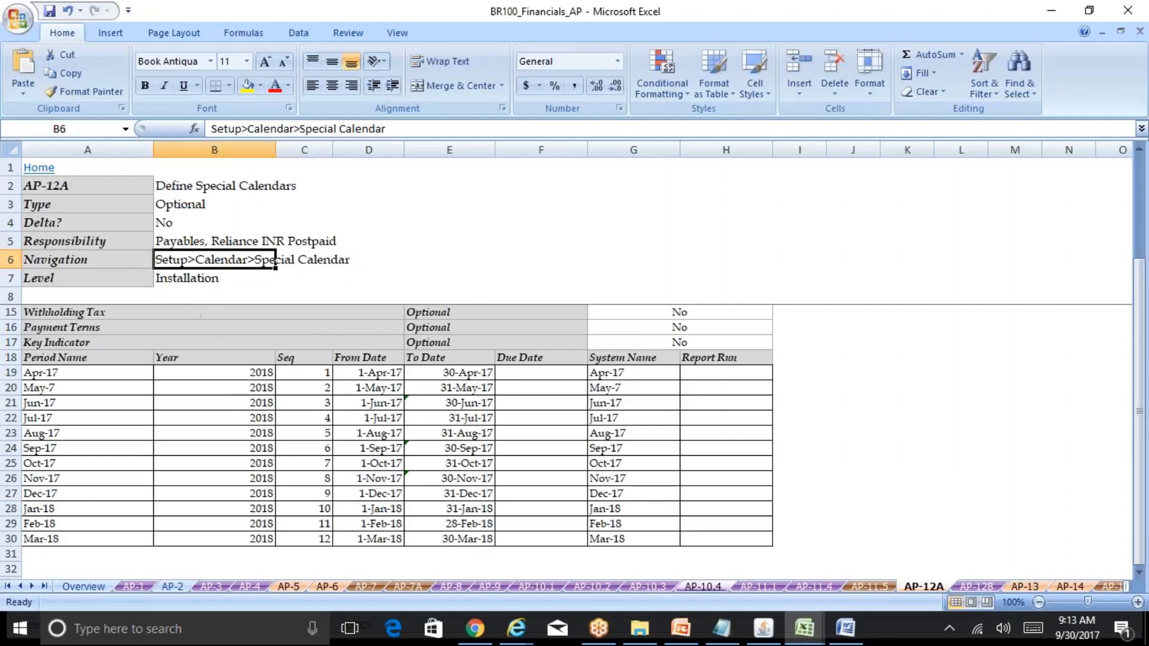
{"action": "left_click", "coordinate": [763, 635]}
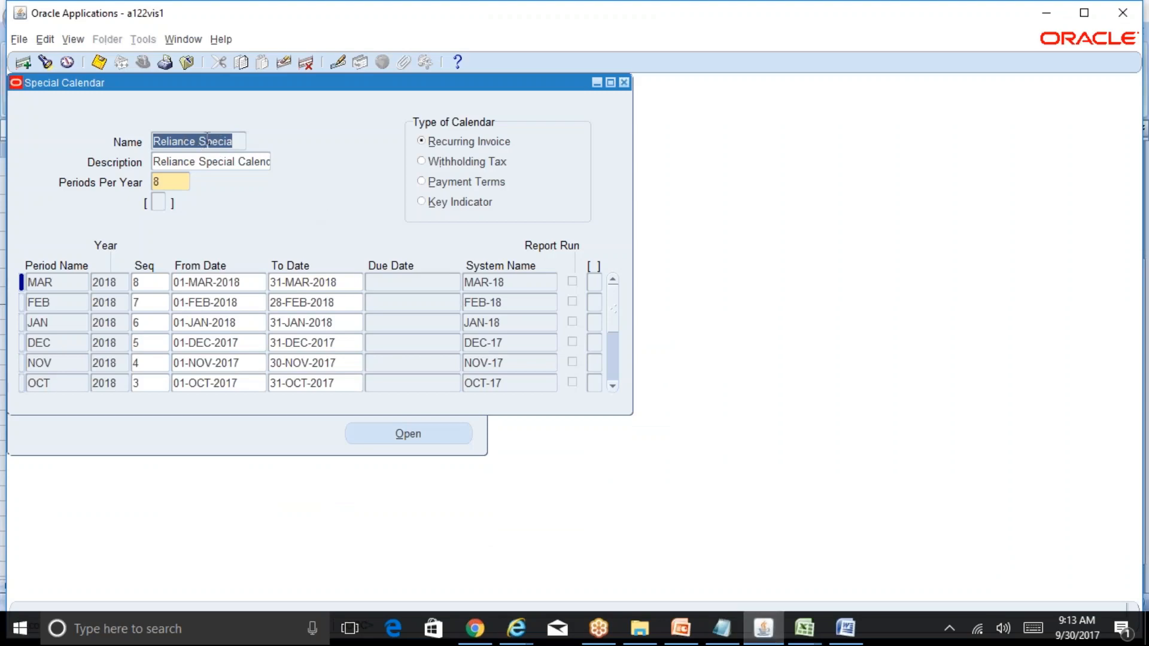
- Examine the Reliance Special calendar's name, description and periods per year
{"action": "left_click", "coordinate": [235, 141]}
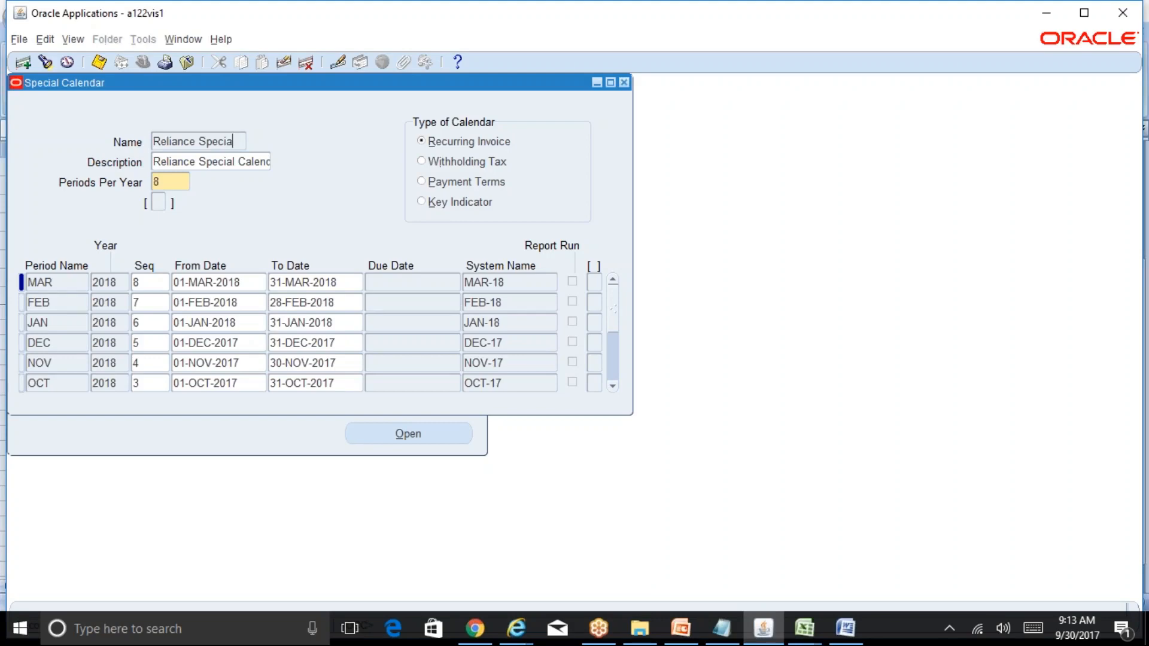
{"action": "left_click_drag", "start_coordinate": [235, 141], "coordinate": [153, 142]}
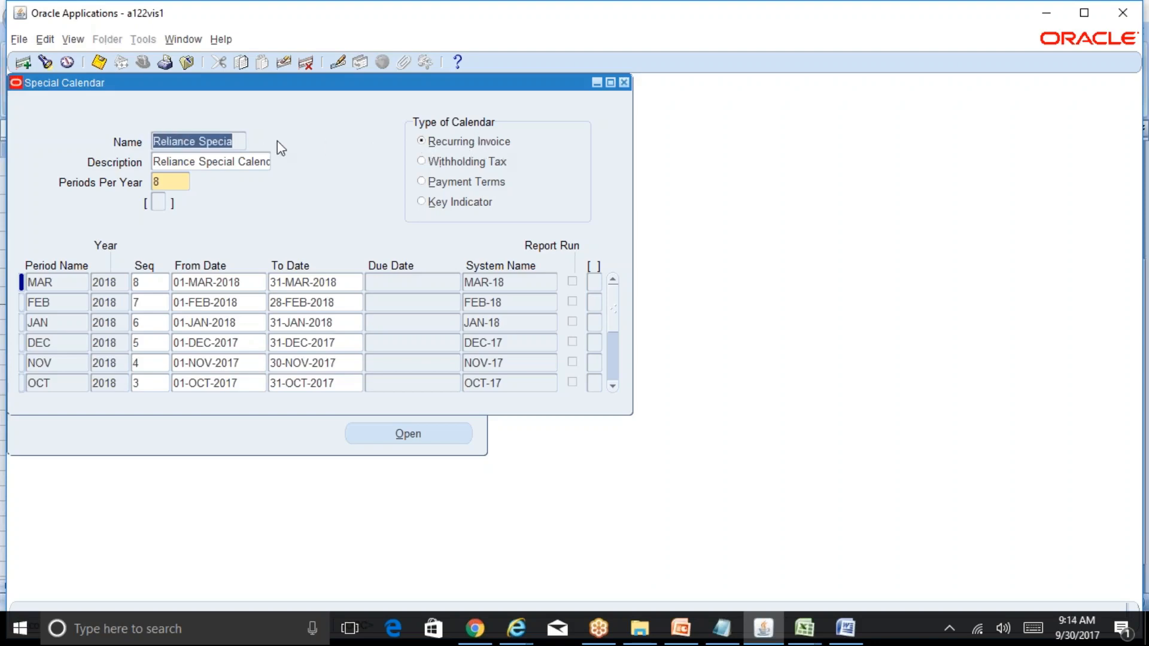
{"action": "left_click", "coordinate": [239, 161]}
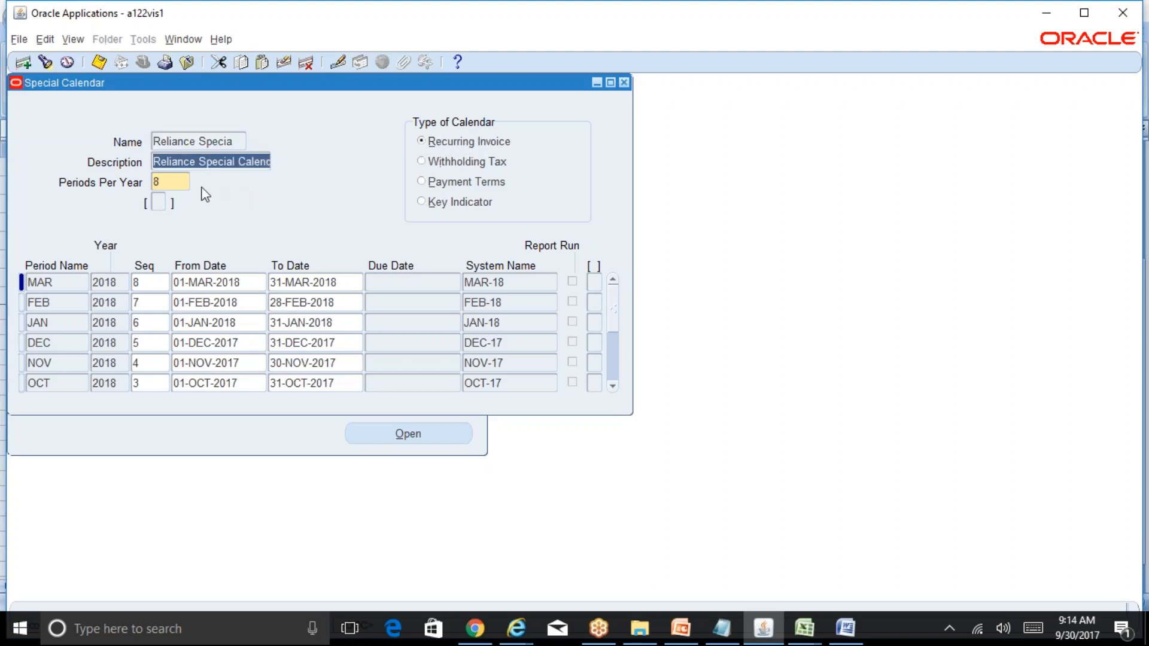
{"action": "left_click", "coordinate": [171, 185]}
{"action": "double_click", "coordinate": [170, 184]}
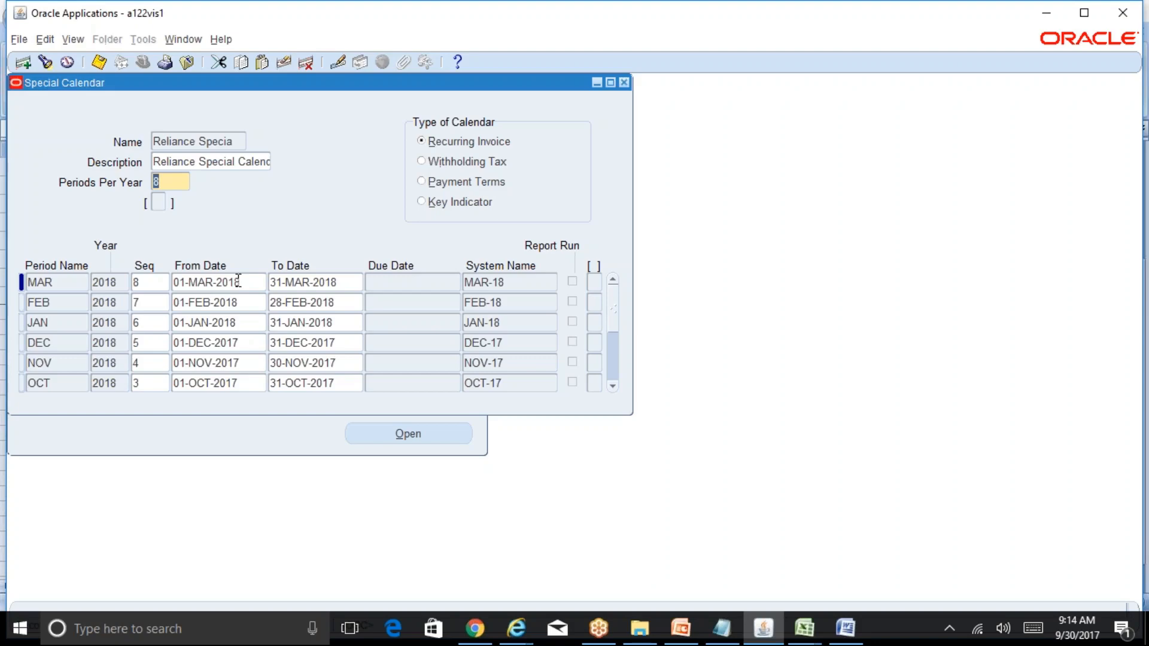
- Review the Reliance Special calendar's period rows one by one from AUG 2017 through MAR 2018, checking each From Date
{"action": "left_click", "coordinate": [617, 371]}
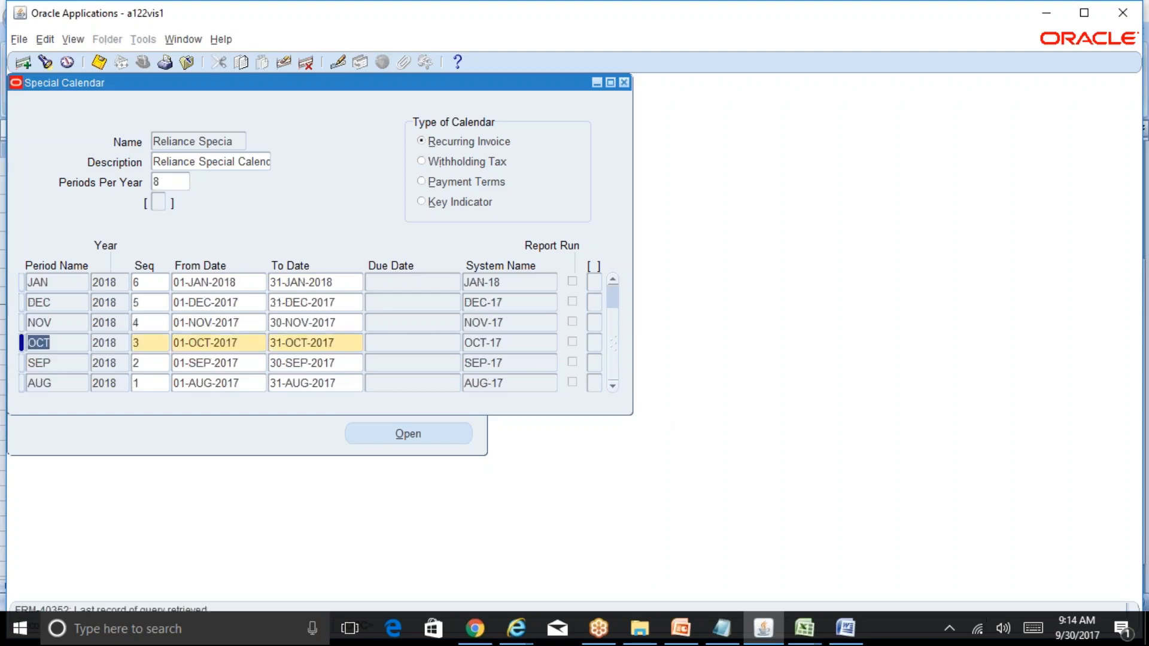
{"action": "left_click", "coordinate": [613, 280]}
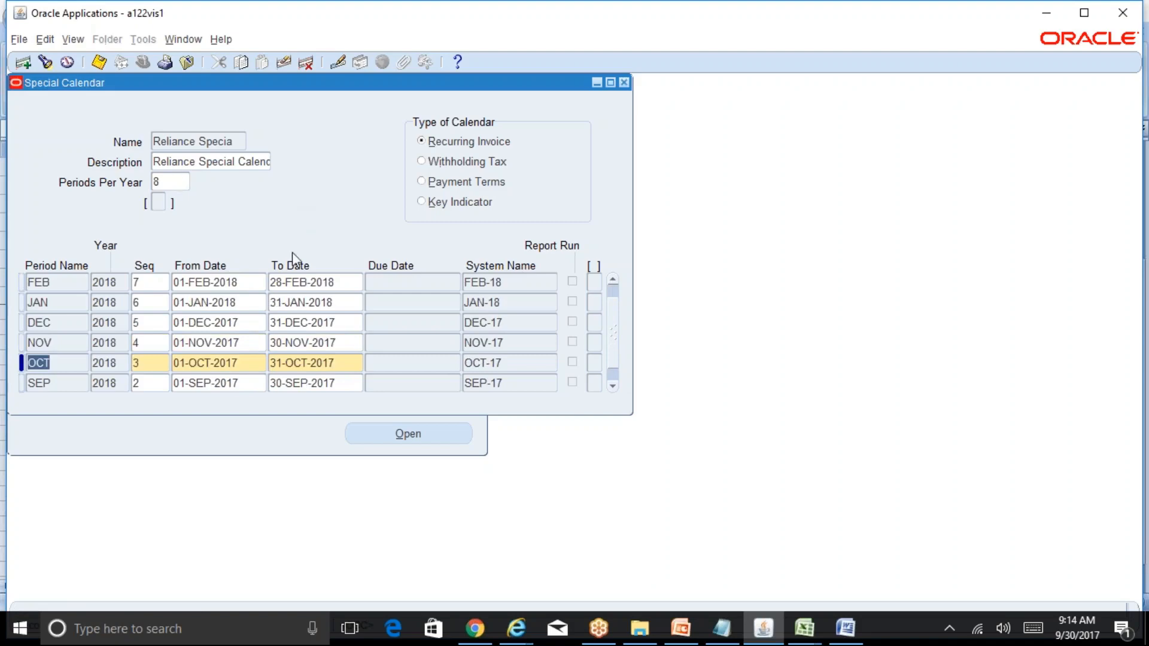
{"action": "scroll", "coordinate": [604, 363], "scroll_direction": "down", "scroll_amount": 1}
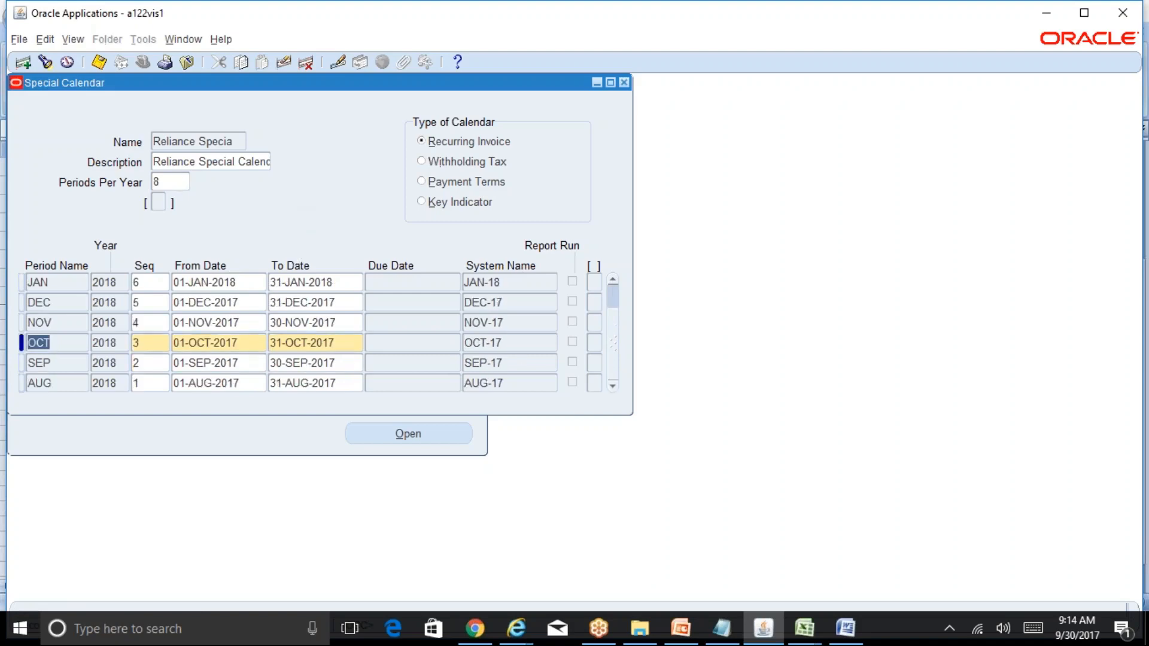
{"action": "left_click", "coordinate": [242, 383]}
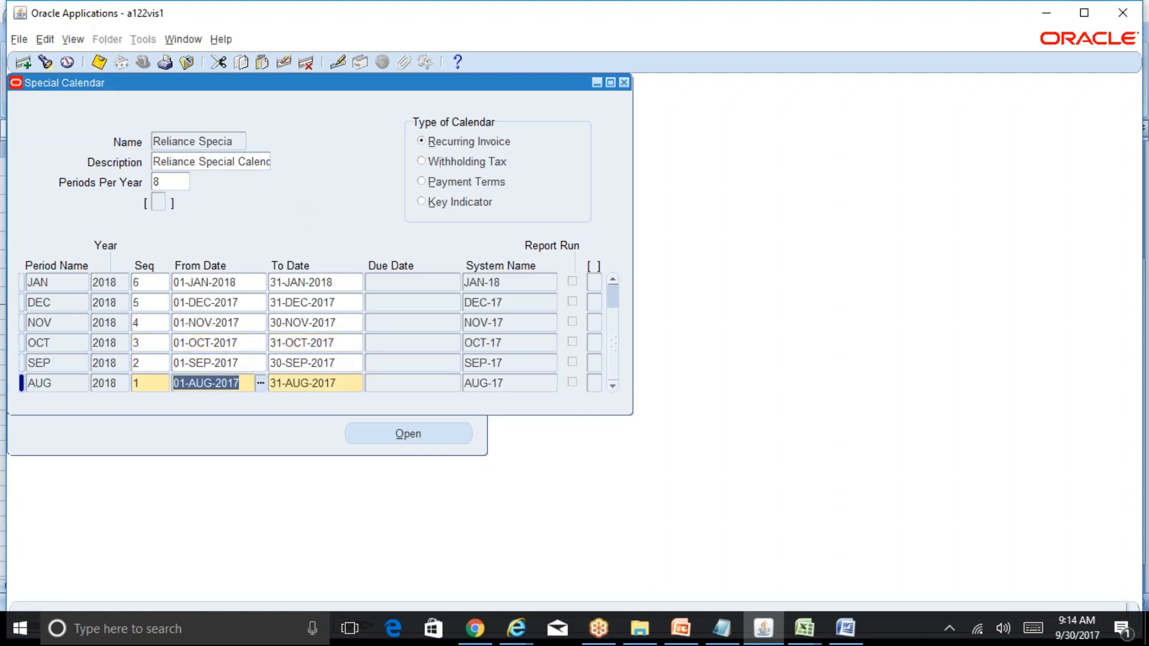
{"action": "left_click", "coordinate": [244, 362]}
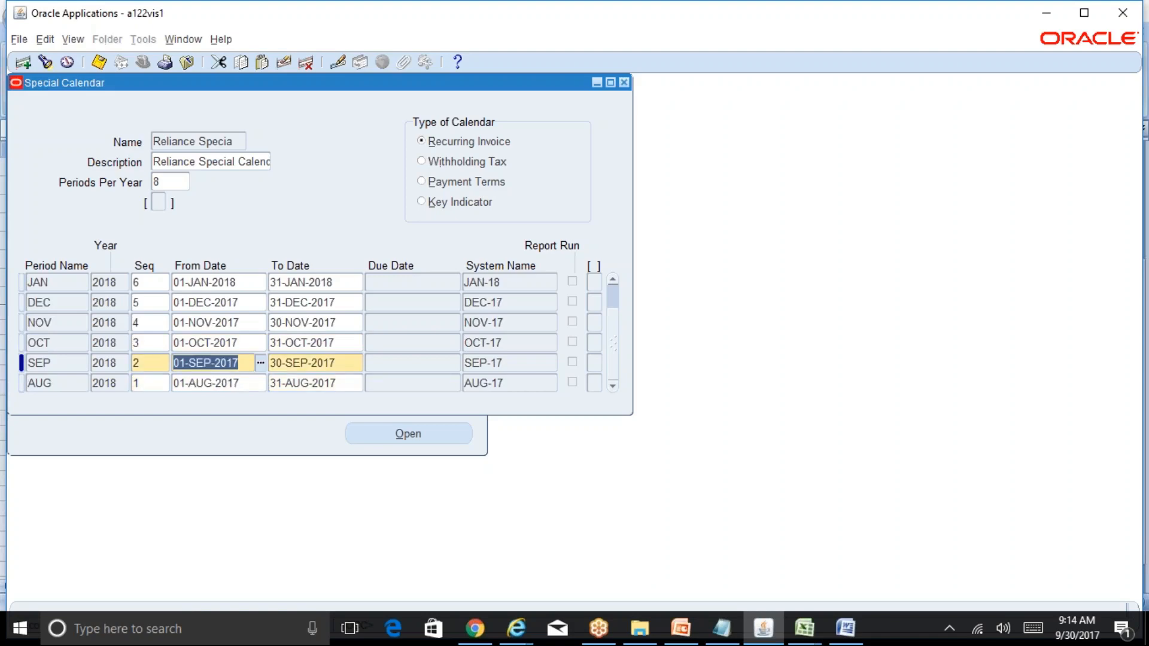
{"action": "left_click", "coordinate": [244, 342]}
{"action": "left_click", "coordinate": [245, 323]}
{"action": "left_click", "coordinate": [248, 302]}
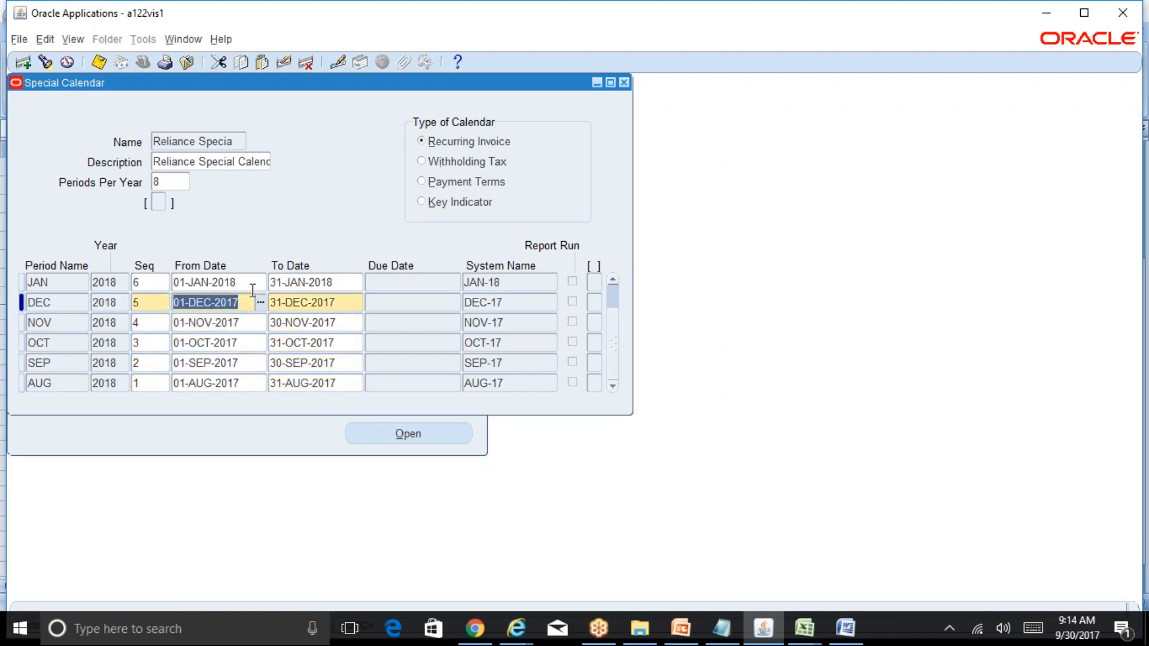
{"action": "left_click", "coordinate": [251, 282]}
{"action": "left_click", "coordinate": [612, 297]}
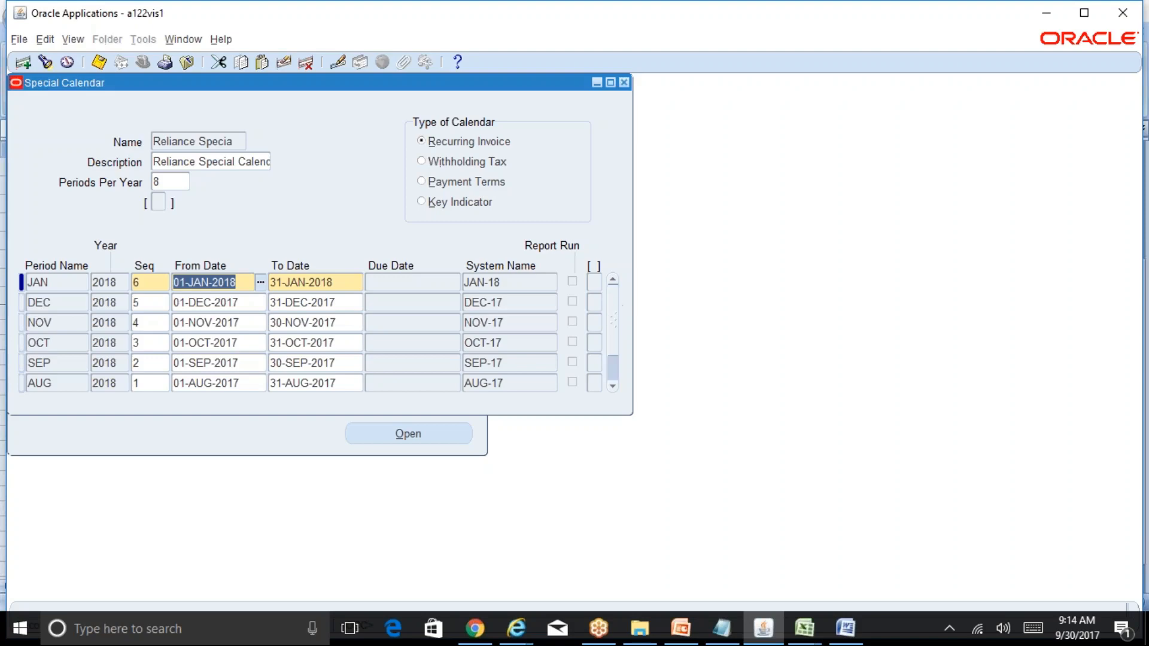
{"action": "left_click", "coordinate": [239, 302]}
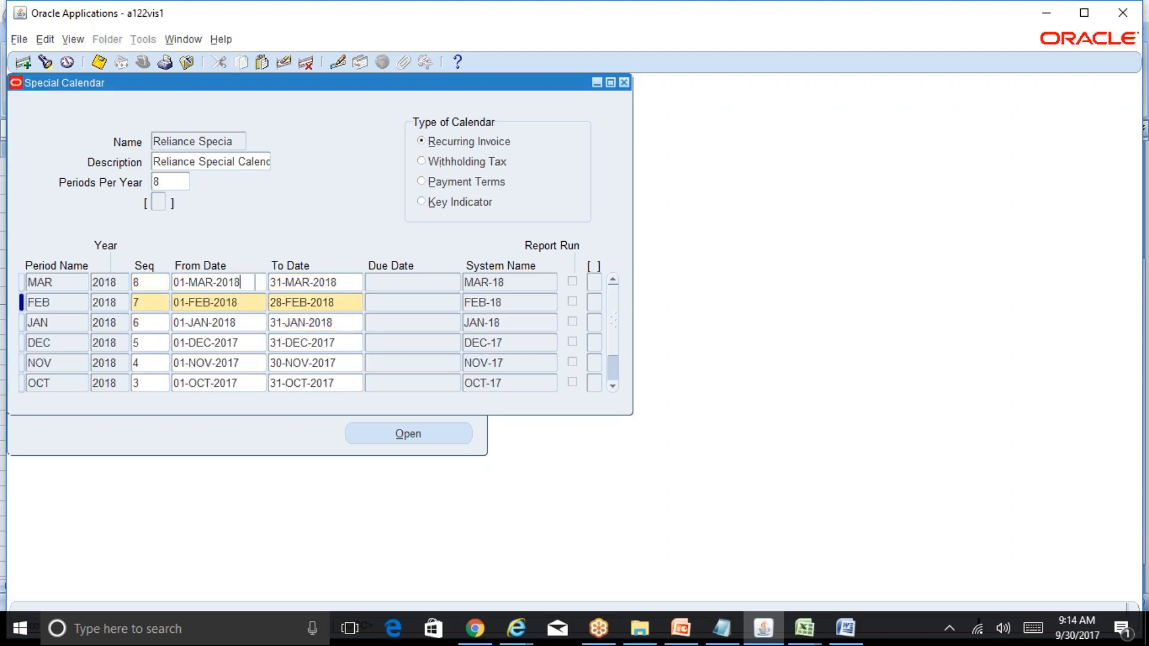
{"action": "left_click", "coordinate": [251, 283]}
{"action": "double_click", "coordinate": [612, 386]}
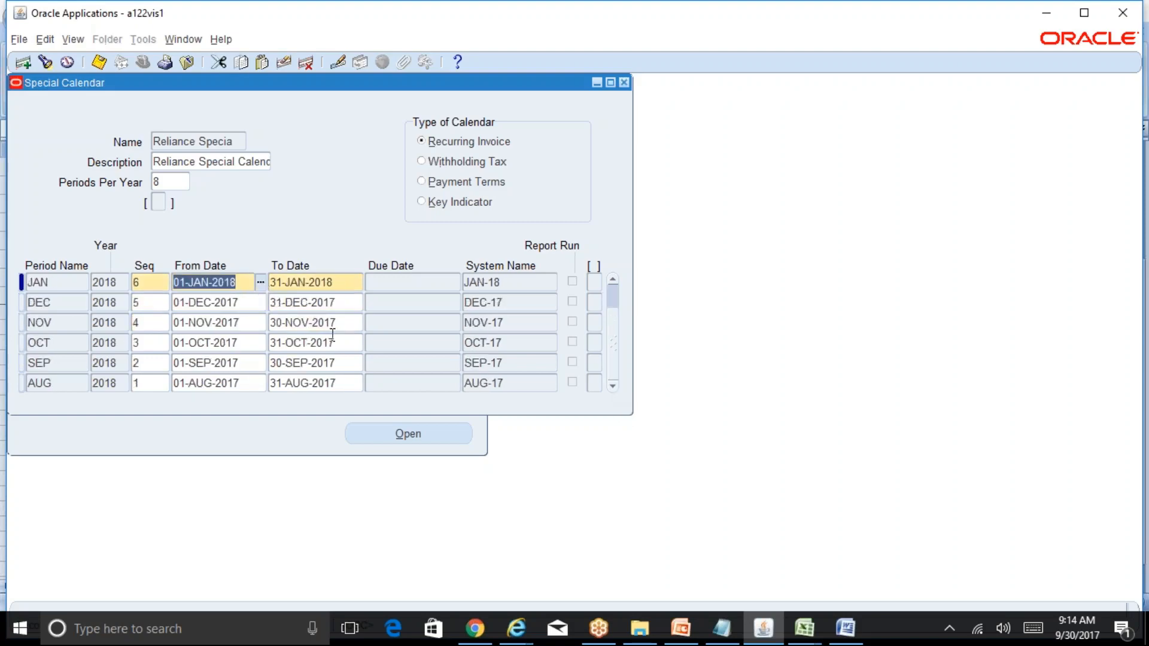
- Compare the calendar's periods per year with its defined period rows from AUG to MAR
{"action": "left_click", "coordinate": [161, 181]}
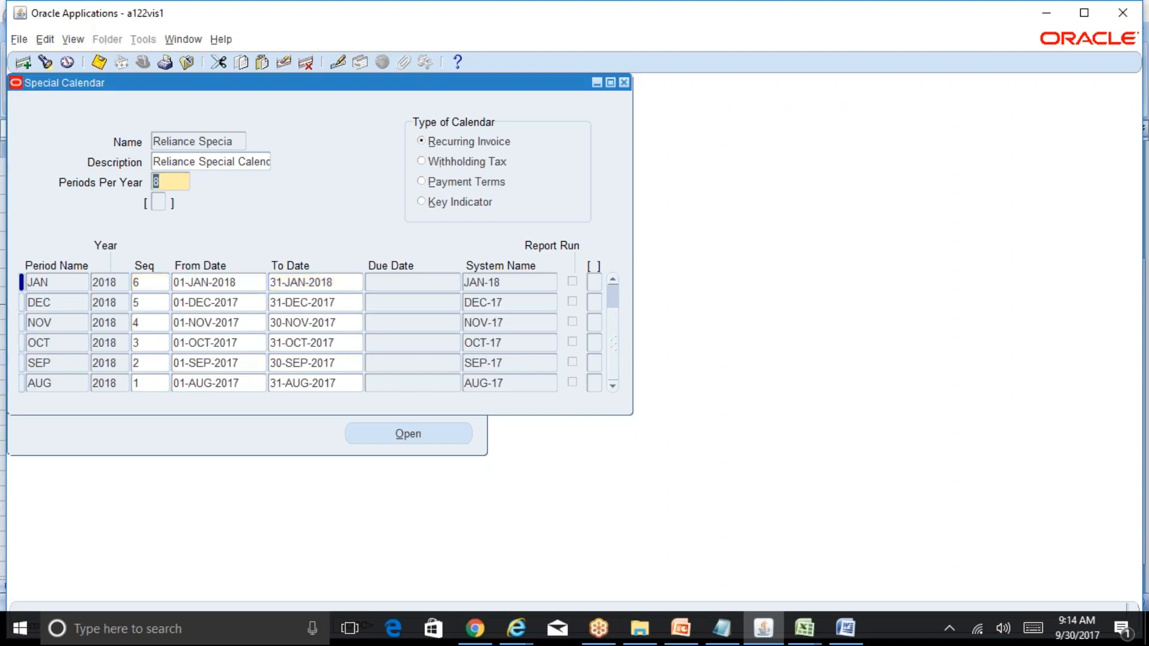
{"action": "left_click", "coordinate": [246, 383]}
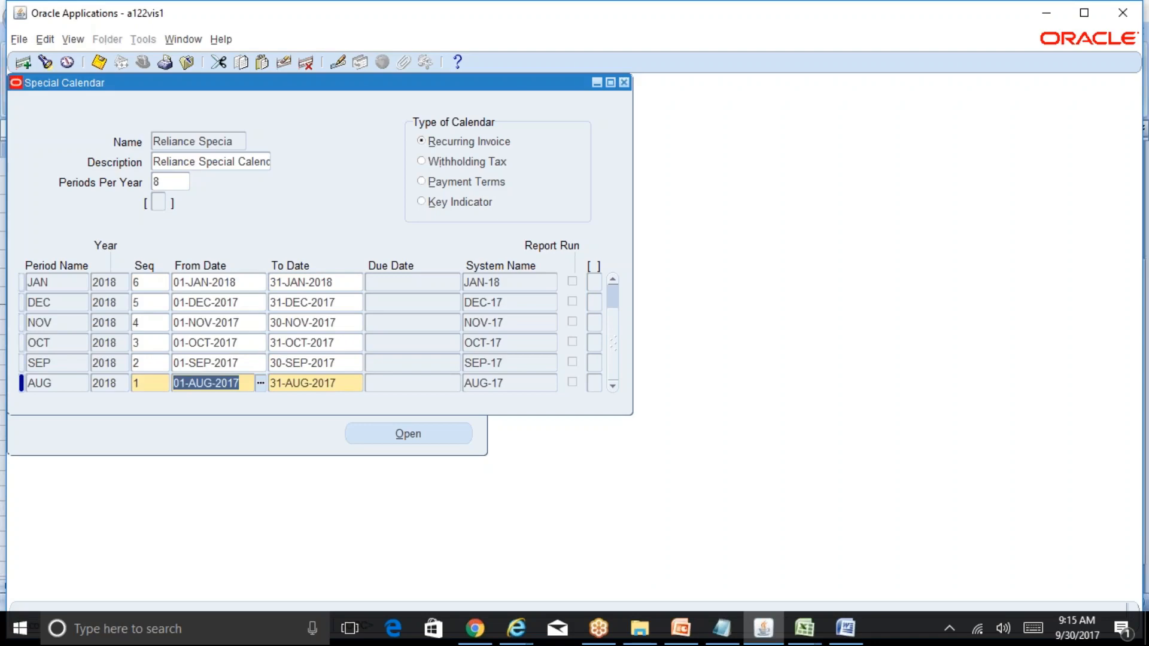
{"action": "left_click", "coordinate": [165, 182]}
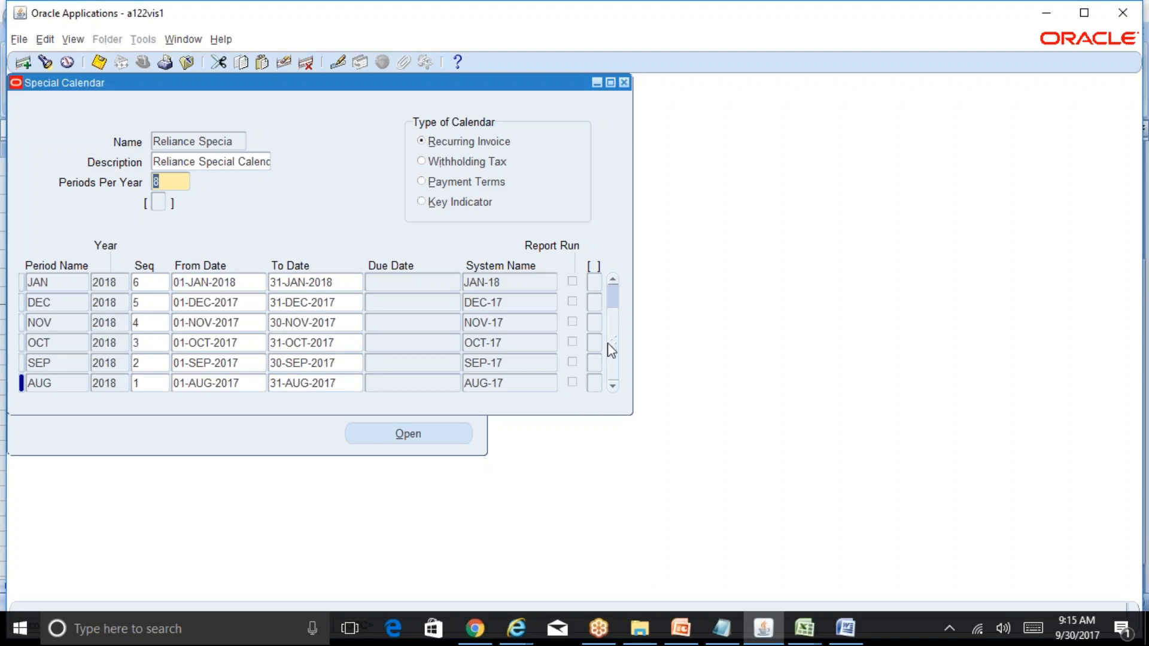
{"action": "left_click_drag", "start_coordinate": [613, 300], "coordinate": [613, 366]}
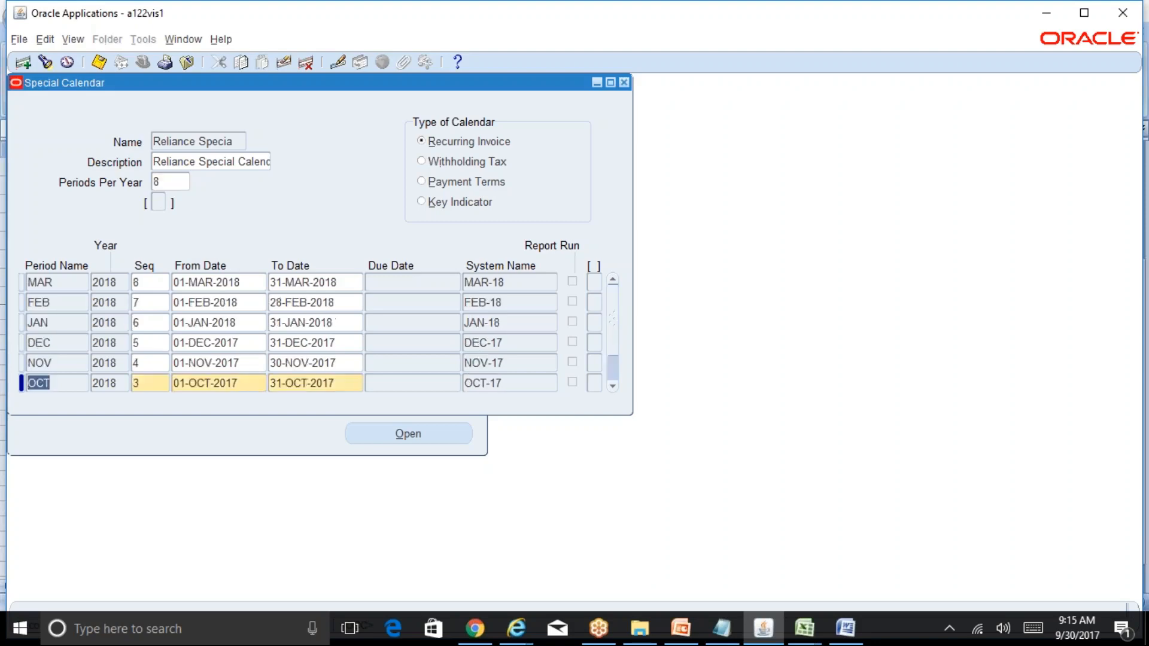
{"action": "left_click", "coordinate": [168, 181]}
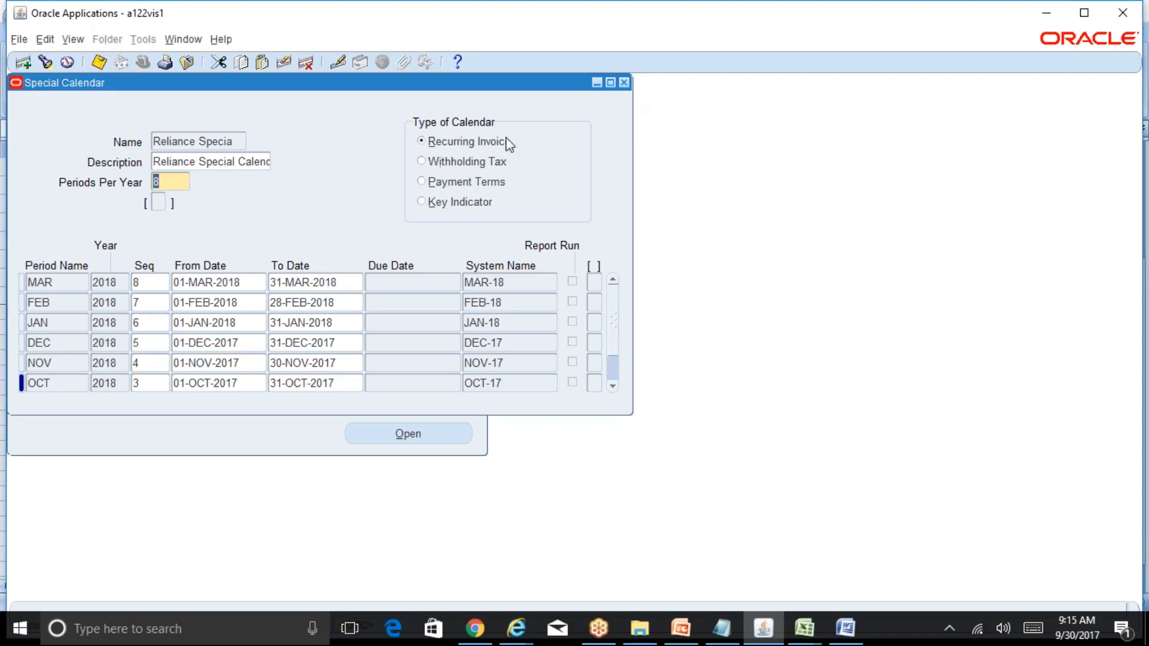
- Check the MAR period's name, sequence, From Date and To Date, and close the Special Calendar form
{"action": "left_click", "coordinate": [64, 280]}
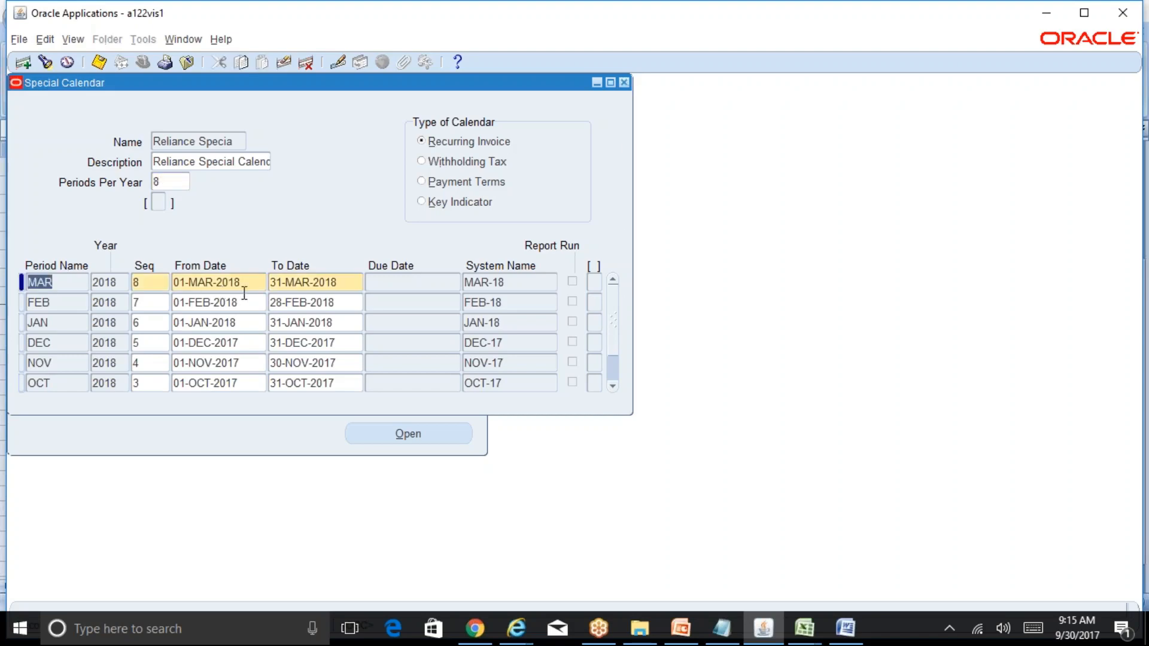
{"action": "left_click", "coordinate": [253, 290]}
{"action": "left_click", "coordinate": [343, 289]}
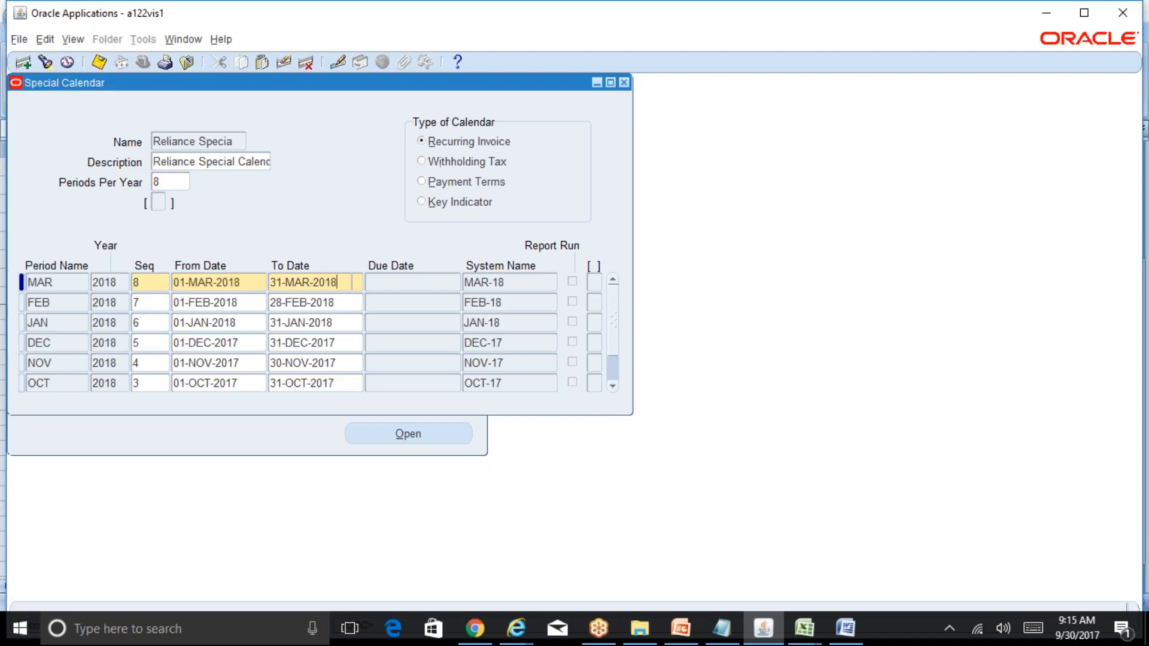
{"action": "left_click", "coordinate": [160, 287]}
{"action": "left_click", "coordinate": [625, 83]}
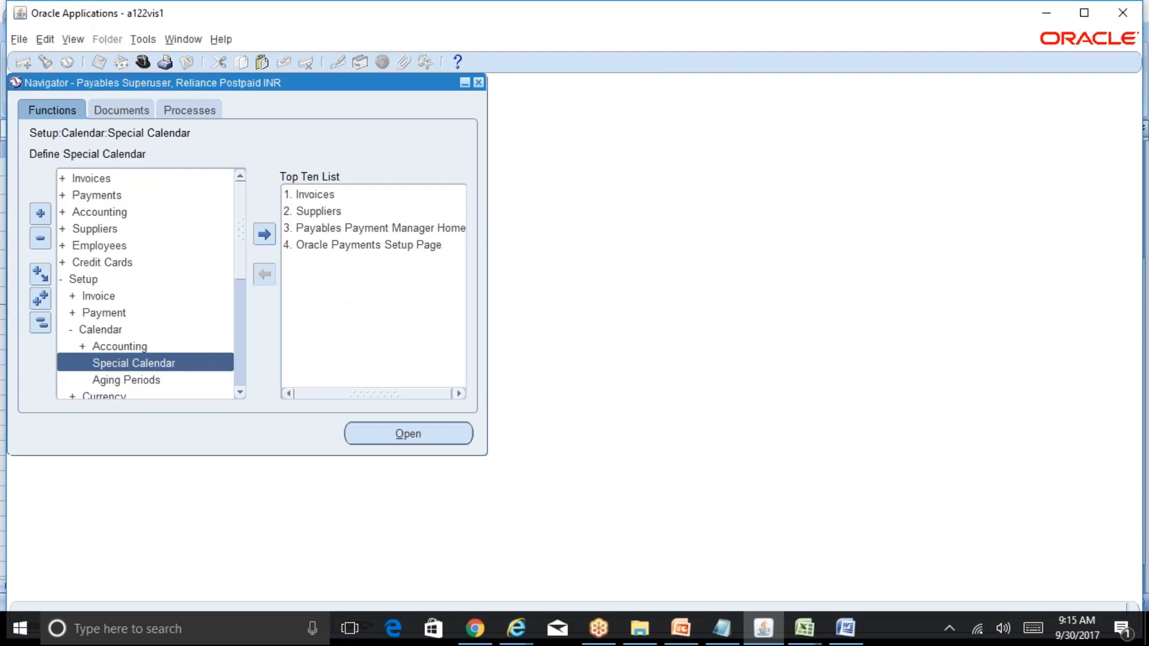
- View the R12 Table of Contents workbook in Excel and switch to the BR100_Financials_AP workbook
{"action": "left_click", "coordinate": [805, 629]}
{"action": "left_click", "coordinate": [866, 581]}
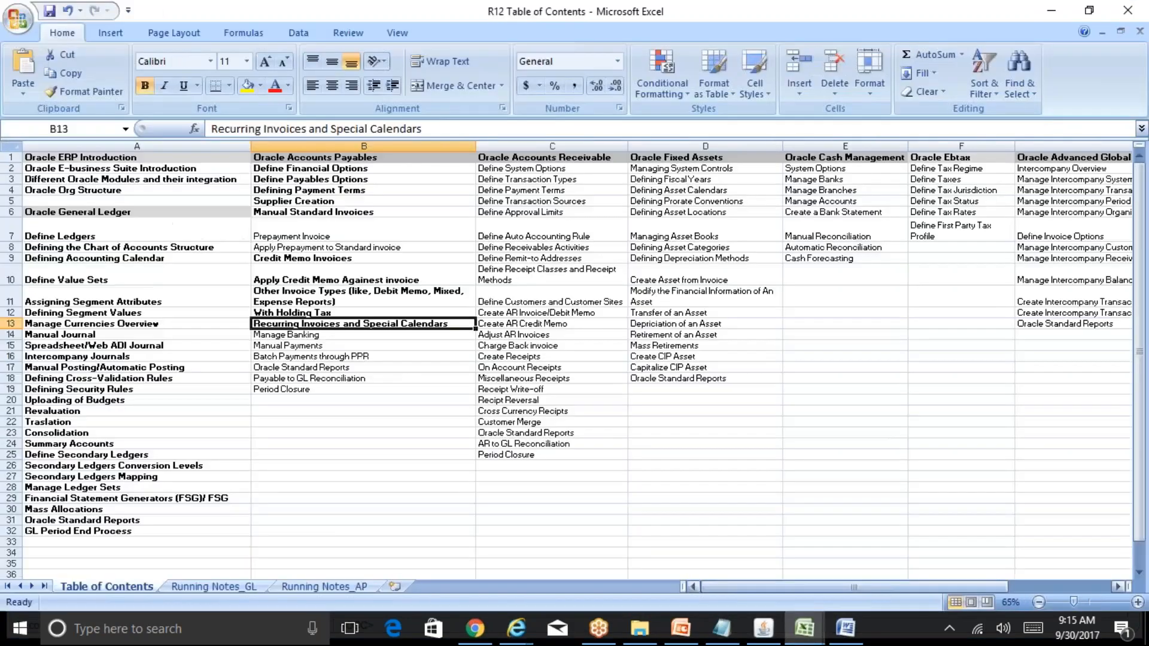
{"action": "left_click", "coordinate": [806, 635]}
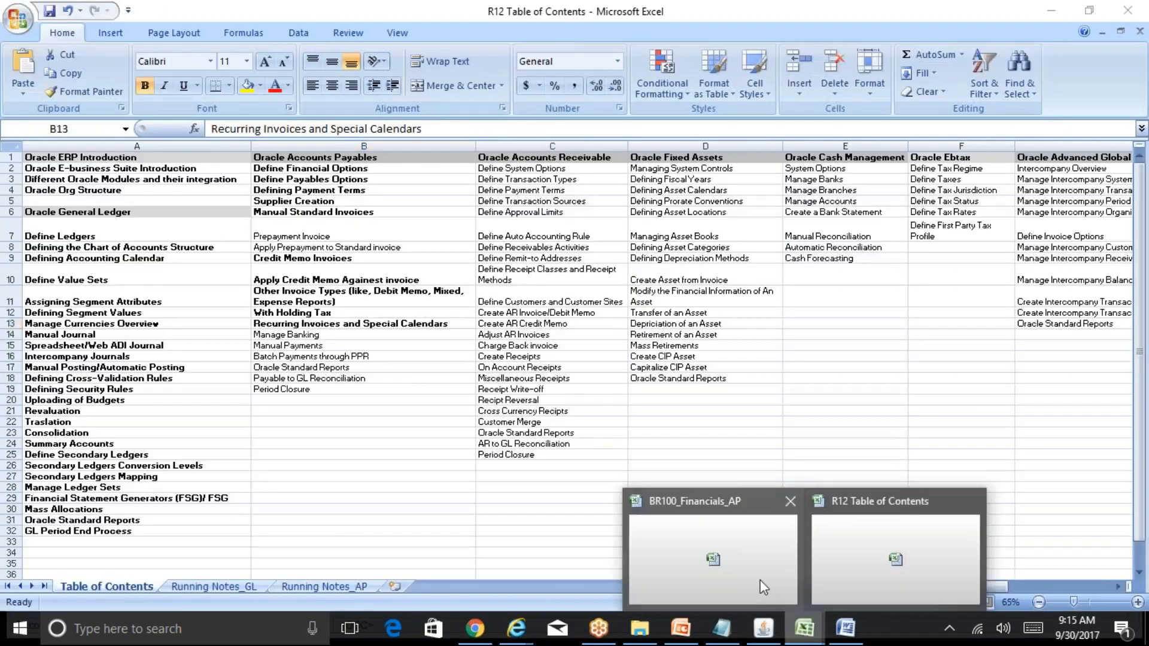
{"action": "left_click", "coordinate": [762, 588]}
- Return to Oracle Applications, open a blank Special Calendar form to view its fields and close it again
{"action": "left_click", "coordinate": [764, 629]}
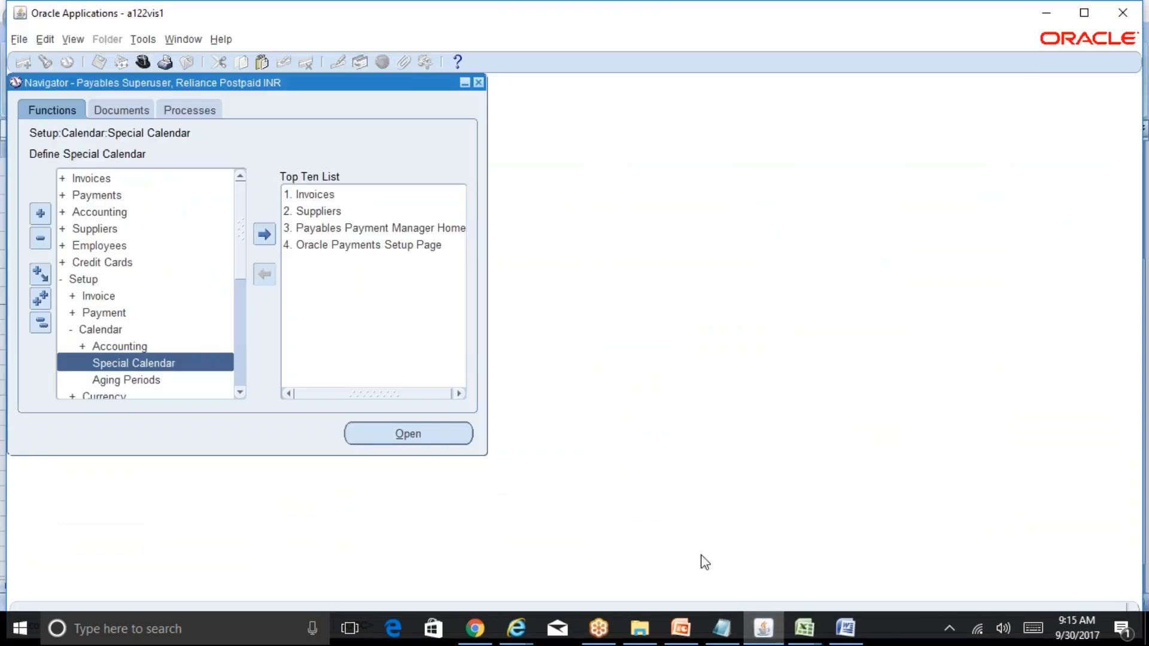
{"action": "double_click", "coordinate": [219, 371]}
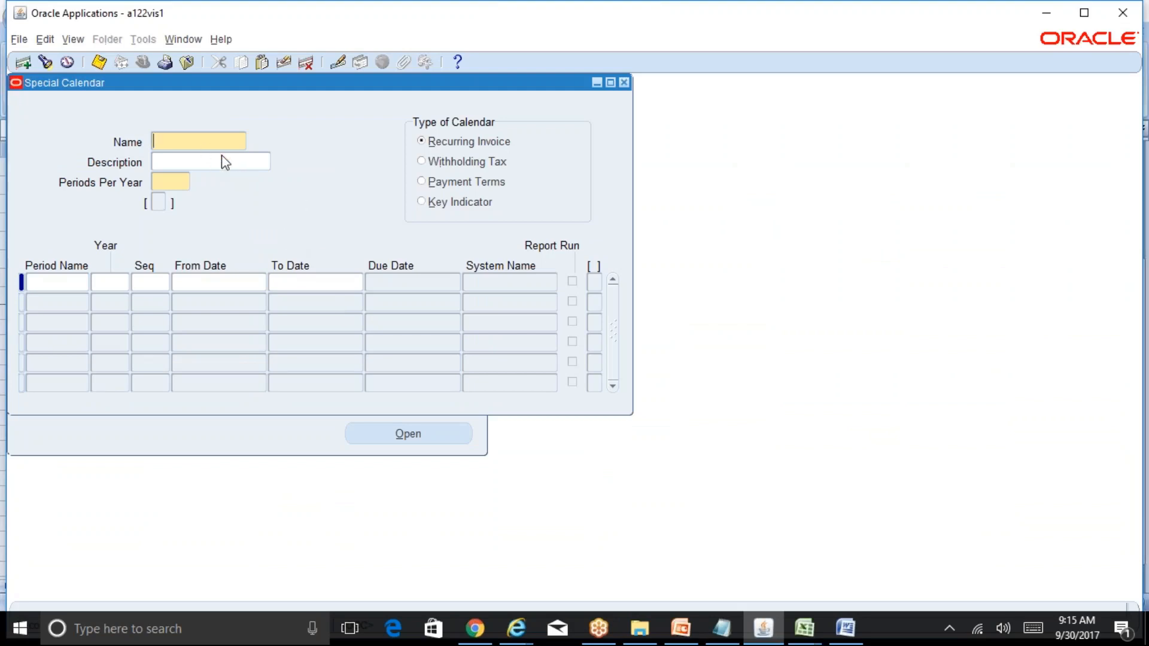
{"action": "left_click", "coordinate": [624, 83]}
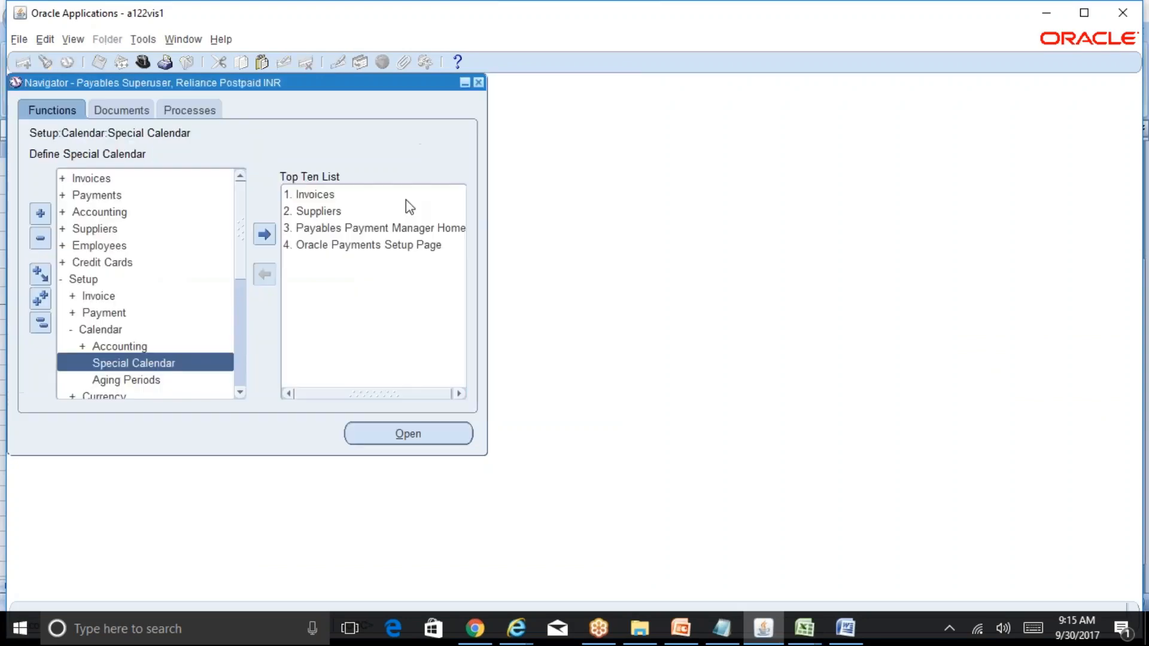
- View the special calendar definition on sheet AP-12A in Excel and switch to the R12 Table of Contents workbook
{"action": "mouse_move", "coordinate": [804, 628]}
{"action": "left_click", "coordinate": [791, 580]}
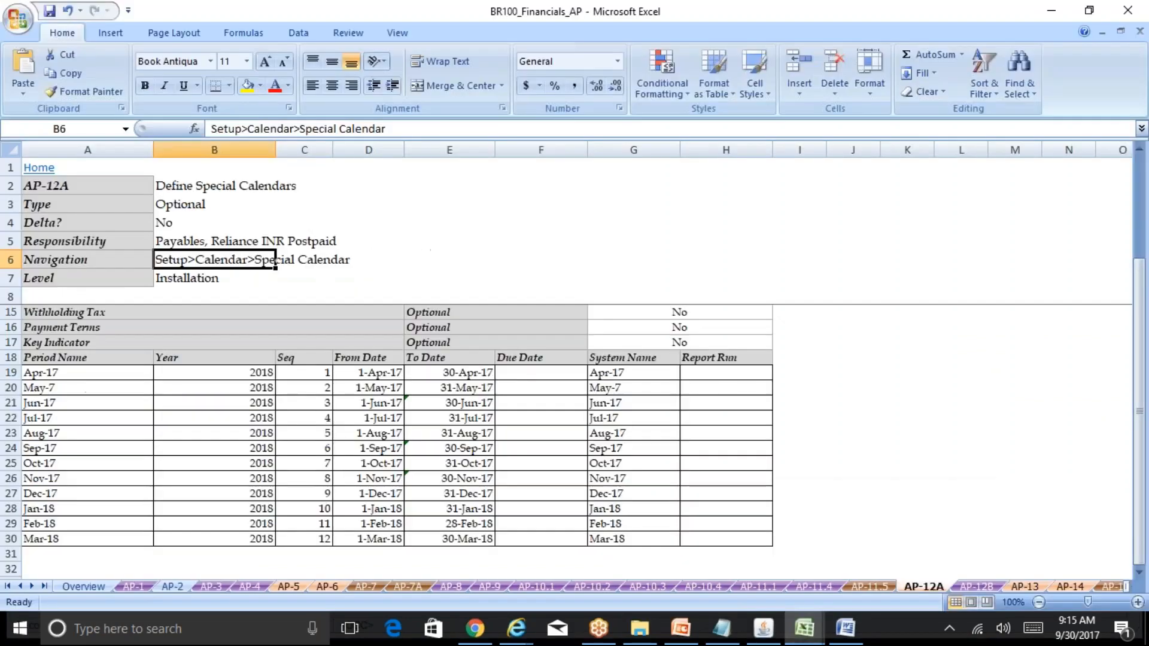
{"action": "left_click", "coordinate": [817, 613]}
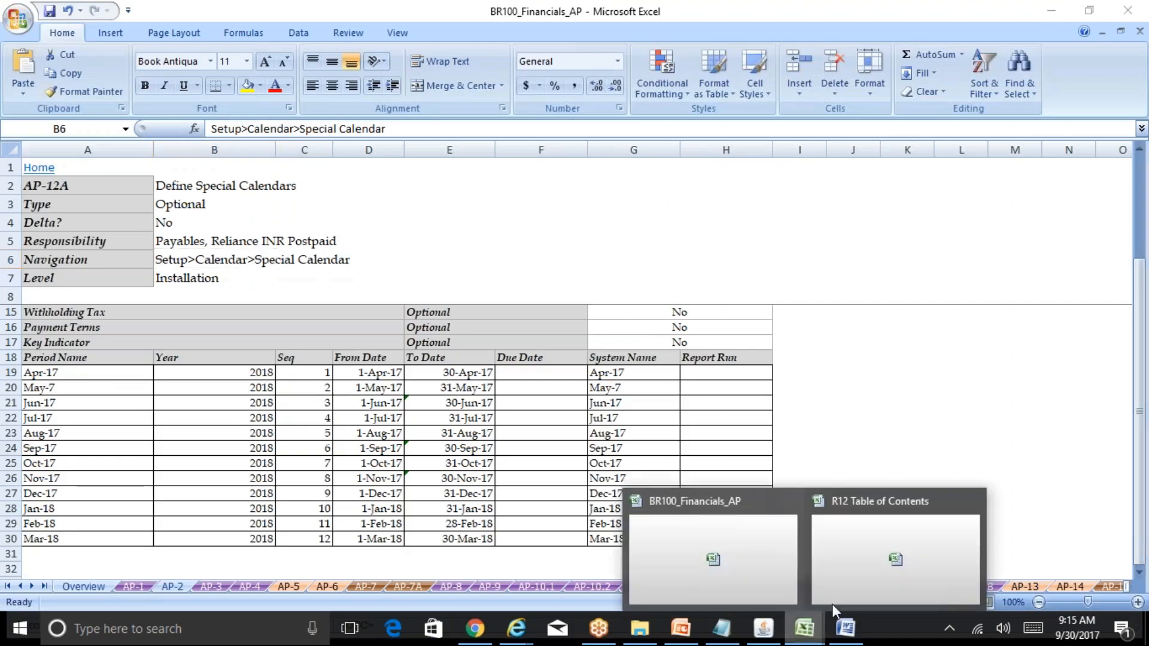
{"action": "left_click", "coordinate": [832, 601]}
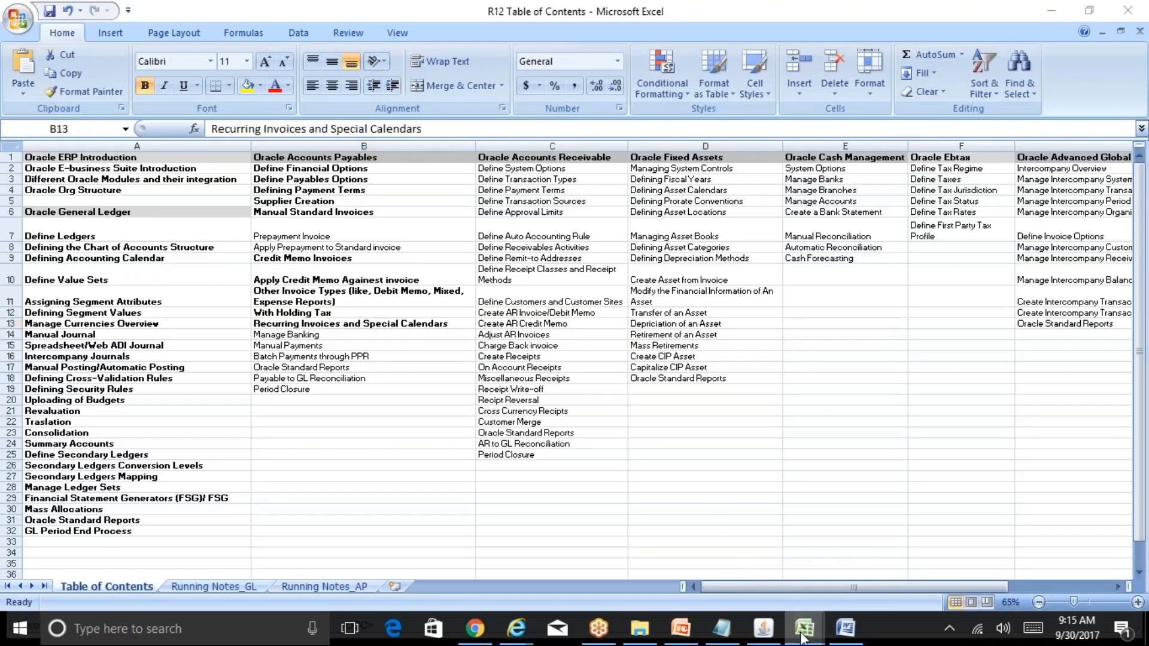
- Switch to the BR100_Financials_AP workbook, open sheet AP-12B and select the Setup Distribution Set line in the steps involved
{"action": "mouse_move", "coordinate": [805, 635]}
{"action": "left_click", "coordinate": [754, 547]}
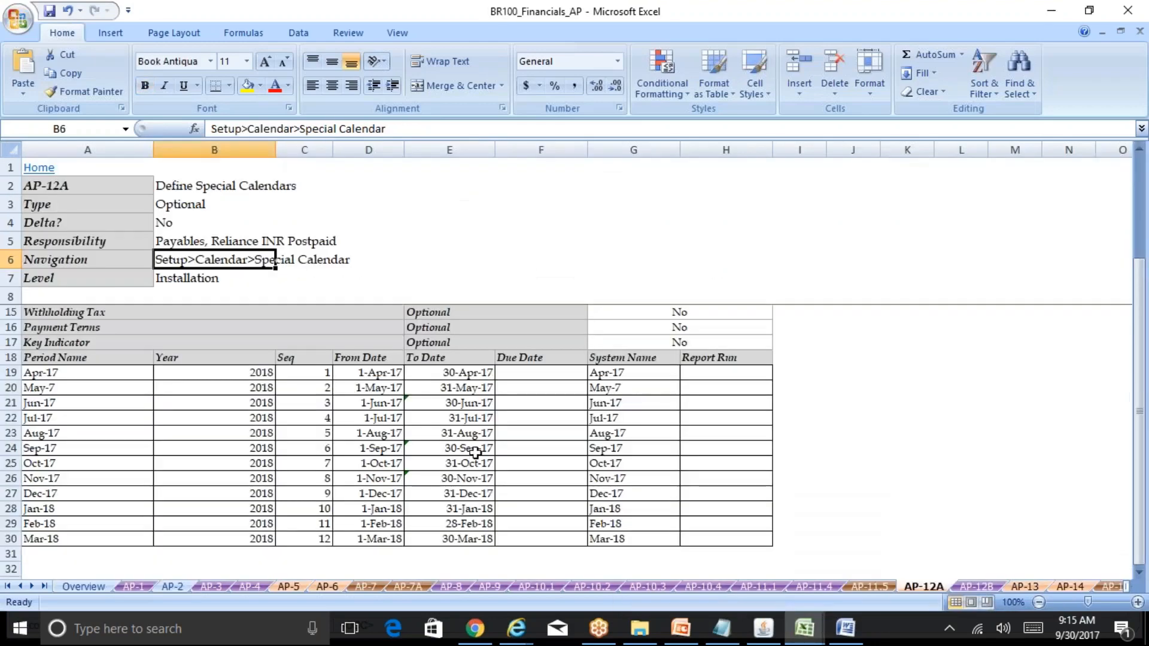
{"action": "left_click", "coordinate": [976, 587]}
{"action": "left_click", "coordinate": [61, 318]}
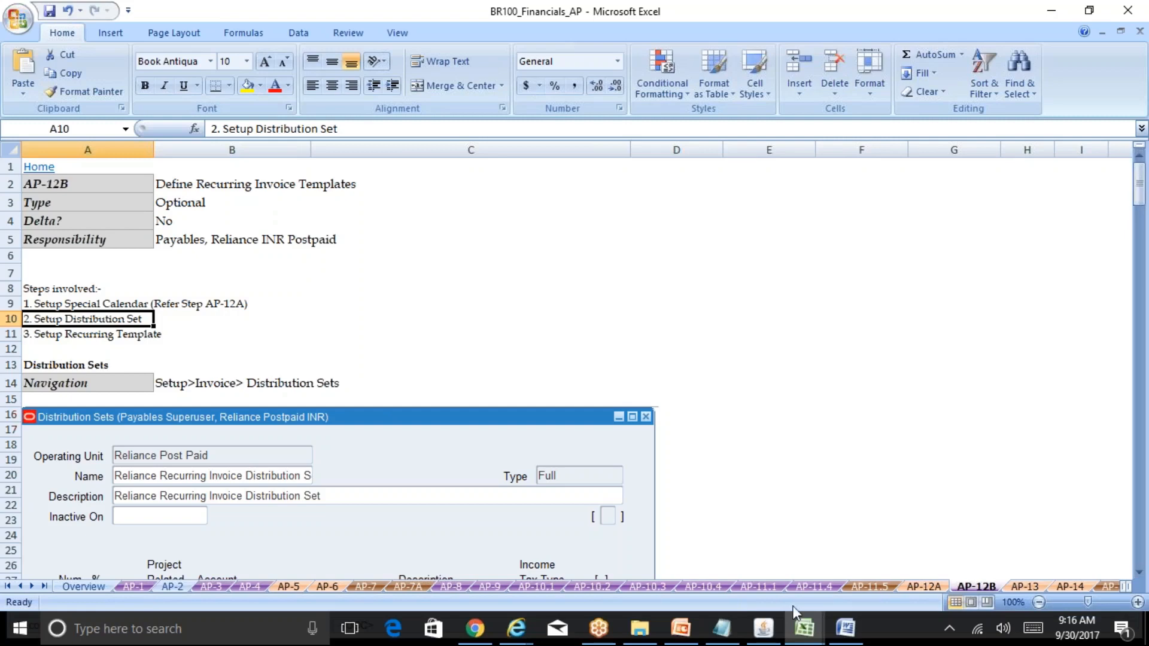
- View the Setup functions in the Oracle Applications Navigator and switch to the R12 Table of Contents workbook in Excel
{"action": "left_click", "coordinate": [764, 629]}
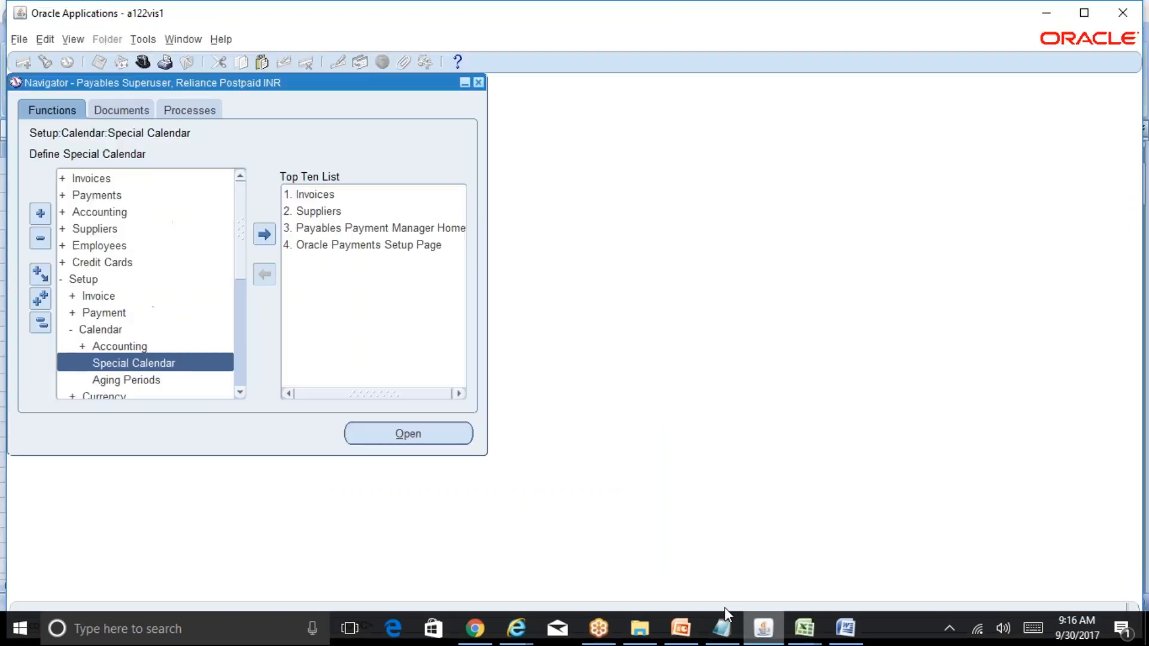
{"action": "left_click", "coordinate": [240, 393]}
{"action": "left_click", "coordinate": [240, 393]}
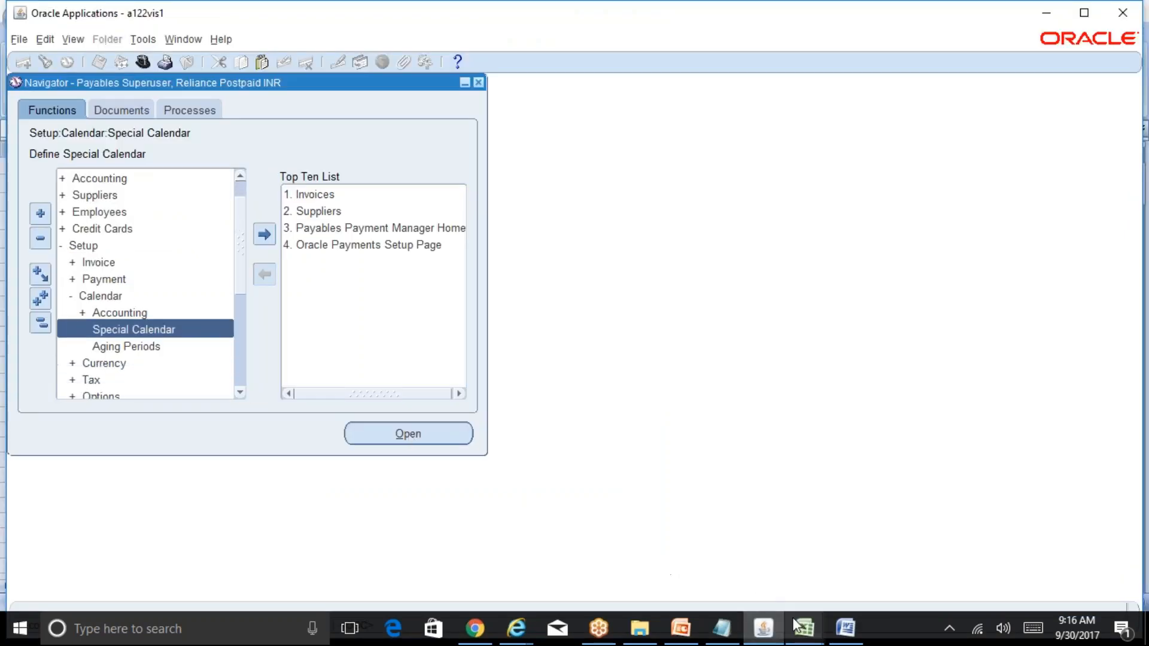
{"action": "mouse_move", "coordinate": [804, 627]}
{"action": "left_click", "coordinate": [846, 569]}
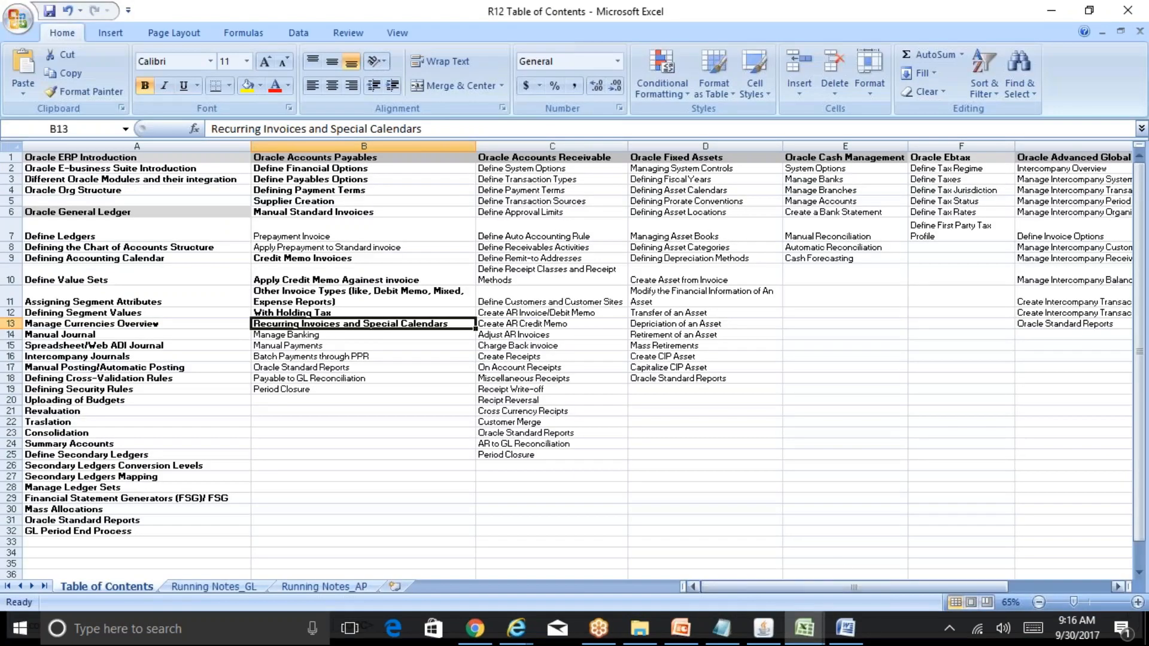
- Return to BR100_Financials_AP and review the Distribution Sets navigation path and sample form on sheet AP-12B
{"action": "left_click", "coordinate": [749, 575]}
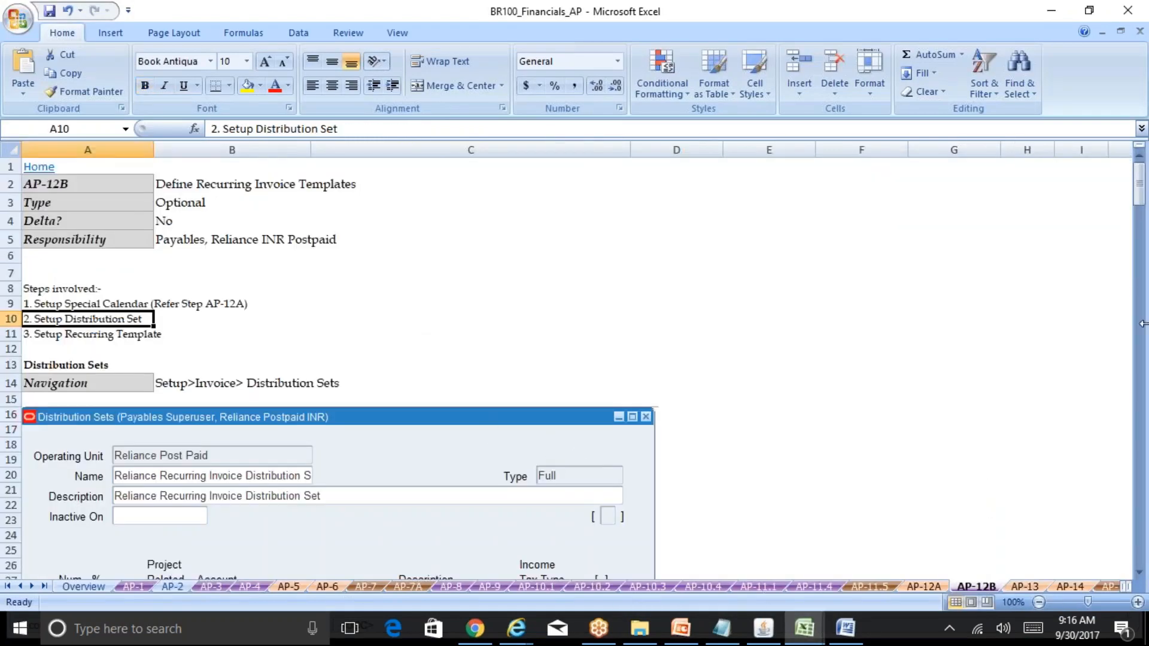
{"action": "left_click_drag", "start_coordinate": [1140, 185], "coordinate": [1143, 204]}
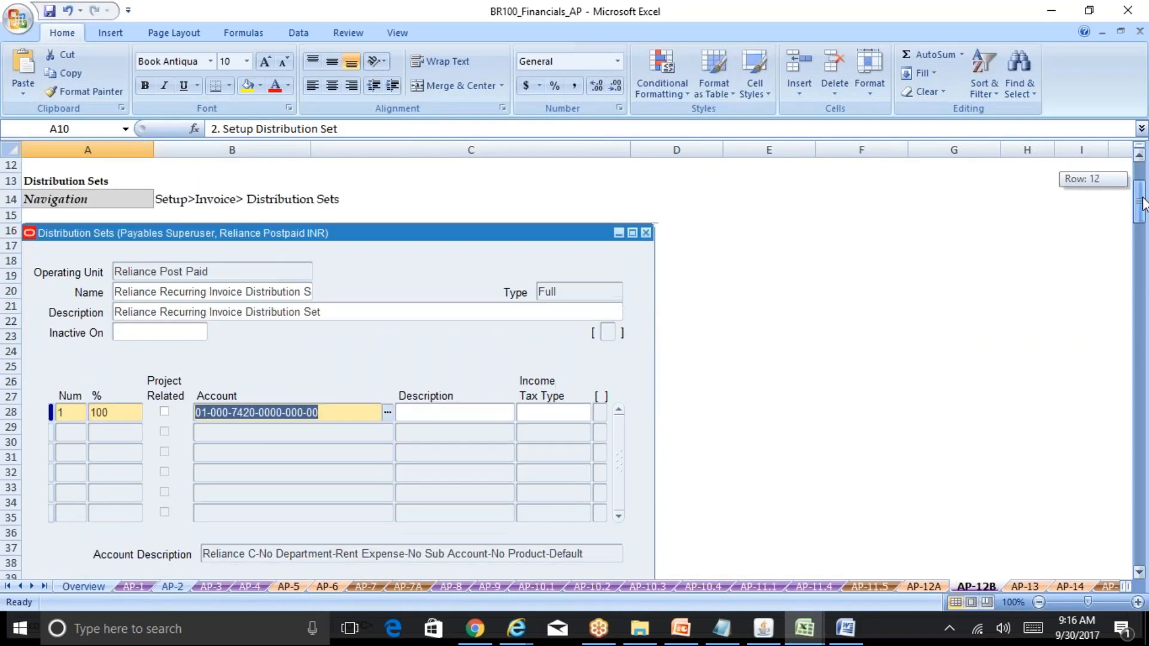
{"action": "left_click", "coordinate": [167, 201]}
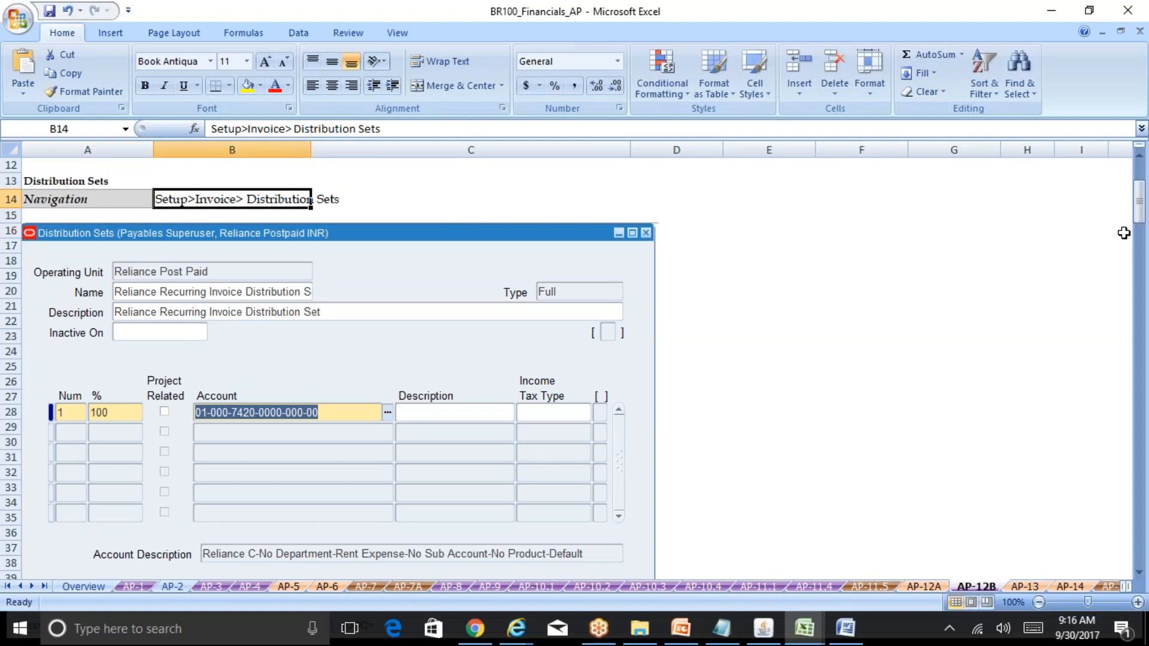
{"action": "left_click_drag", "start_coordinate": [1140, 230], "coordinate": [1142, 217]}
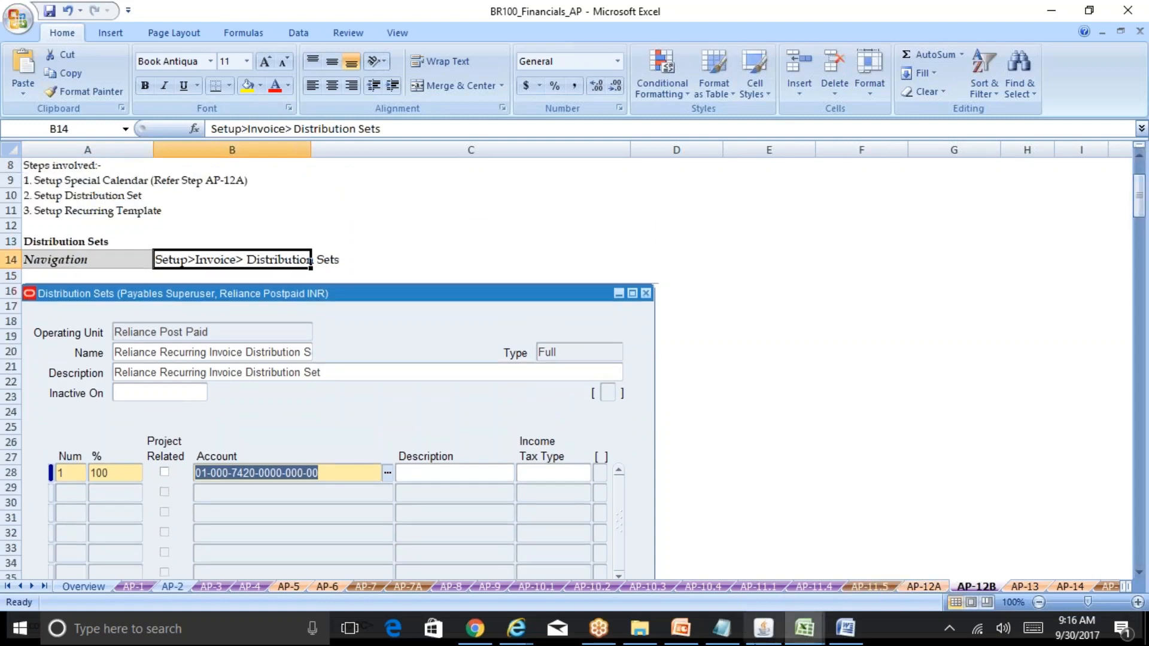
- In Oracle Applications, query the special calendars matching R%, browse to the Reliance special calendar and close the form
{"action": "left_click", "coordinate": [763, 631]}
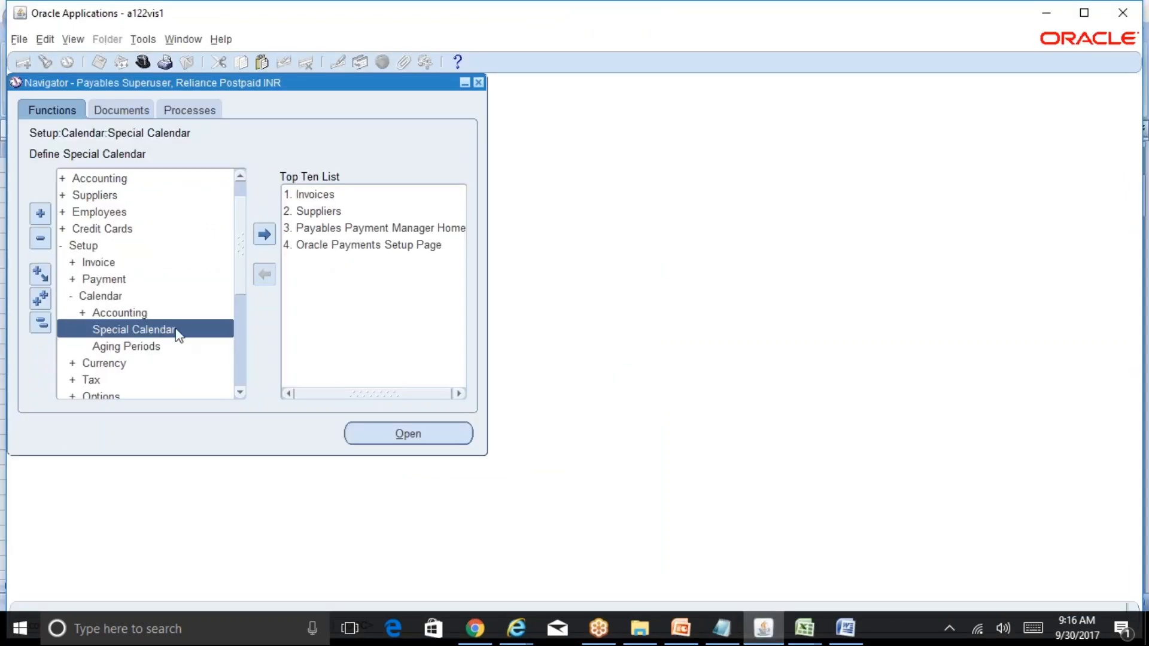
{"action": "double_click", "coordinate": [173, 328]}
{"action": "key", "text": "F11"}
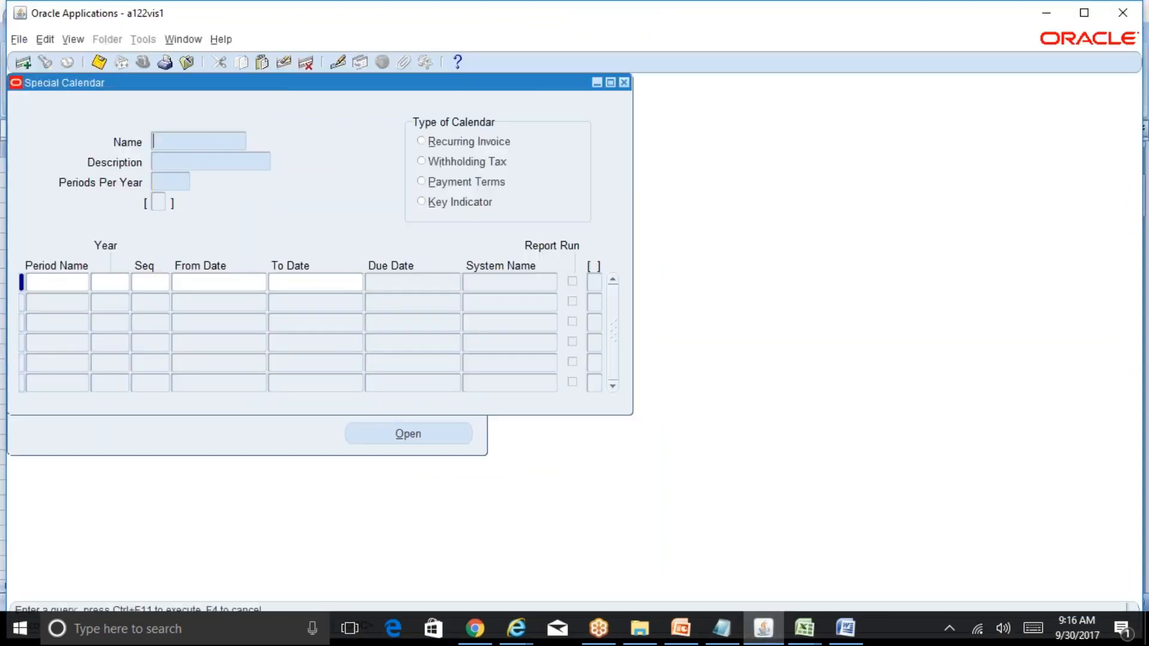
{"action": "type", "text": "R%"}
{"action": "key", "text": "ctrl+F11"}
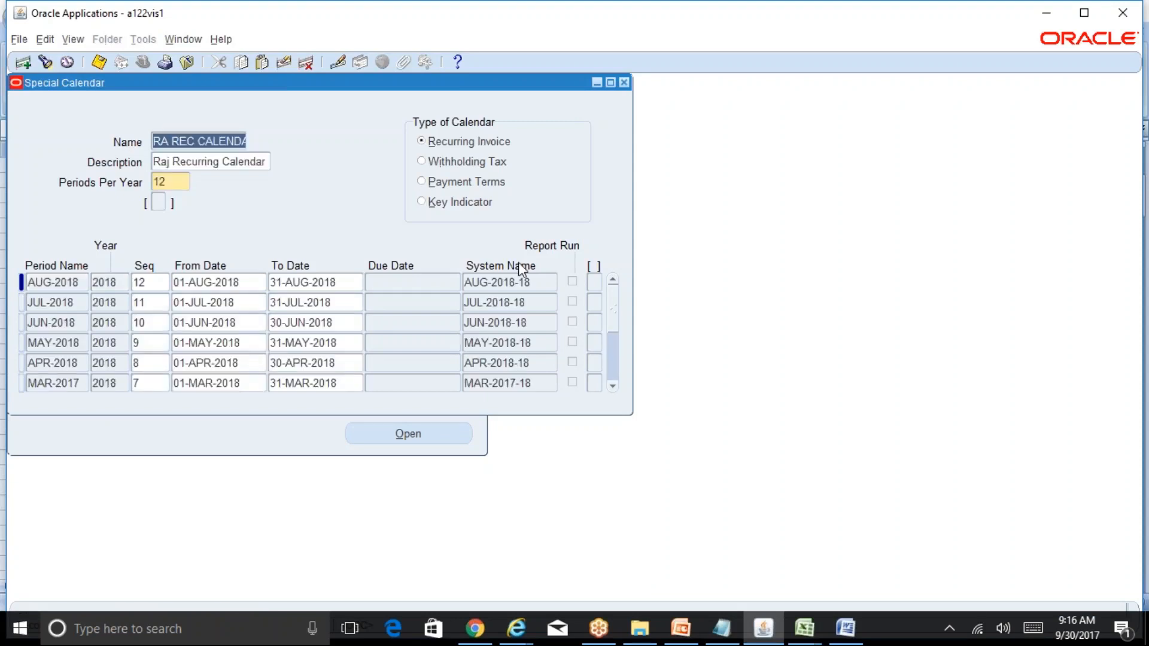
{"action": "key", "text": "Down"}
{"action": "key", "text": "Down"}
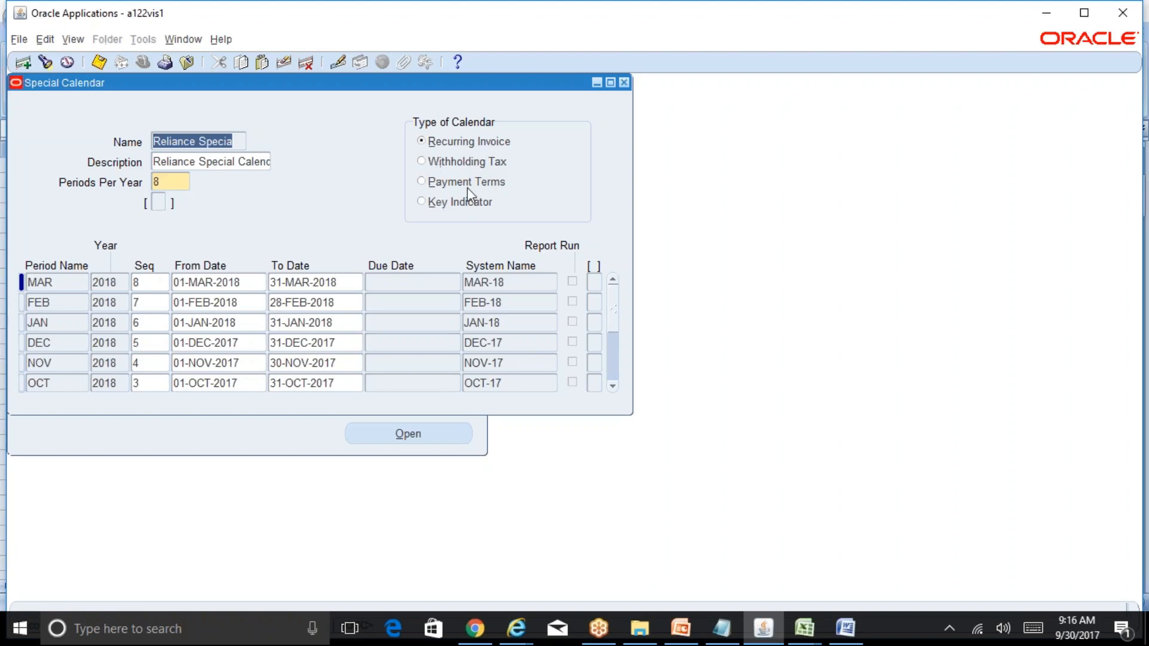
{"action": "left_click", "coordinate": [624, 83]}
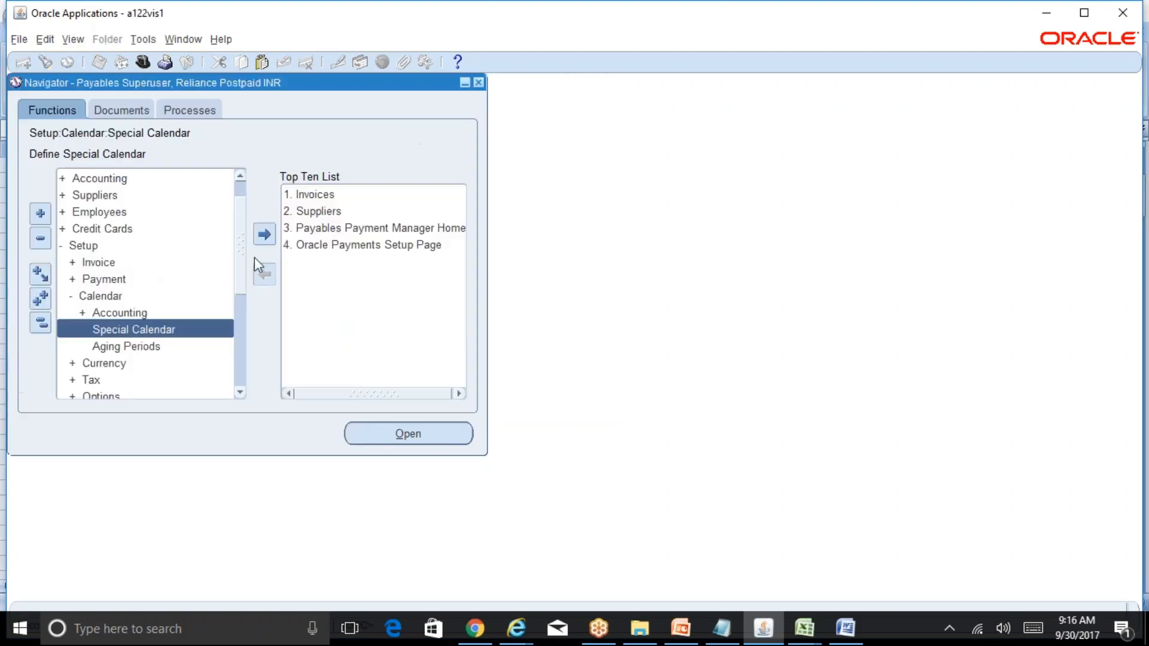
- Expand the Tax setup functions, add Codes to the Top Ten List and open its Withholding Tax Details form
{"action": "double_click", "coordinate": [146, 383]}
{"action": "left_click", "coordinate": [241, 394]}
{"action": "left_click", "coordinate": [241, 393]}
{"action": "left_click", "coordinate": [240, 393]}
{"action": "left_click", "coordinate": [240, 393]}
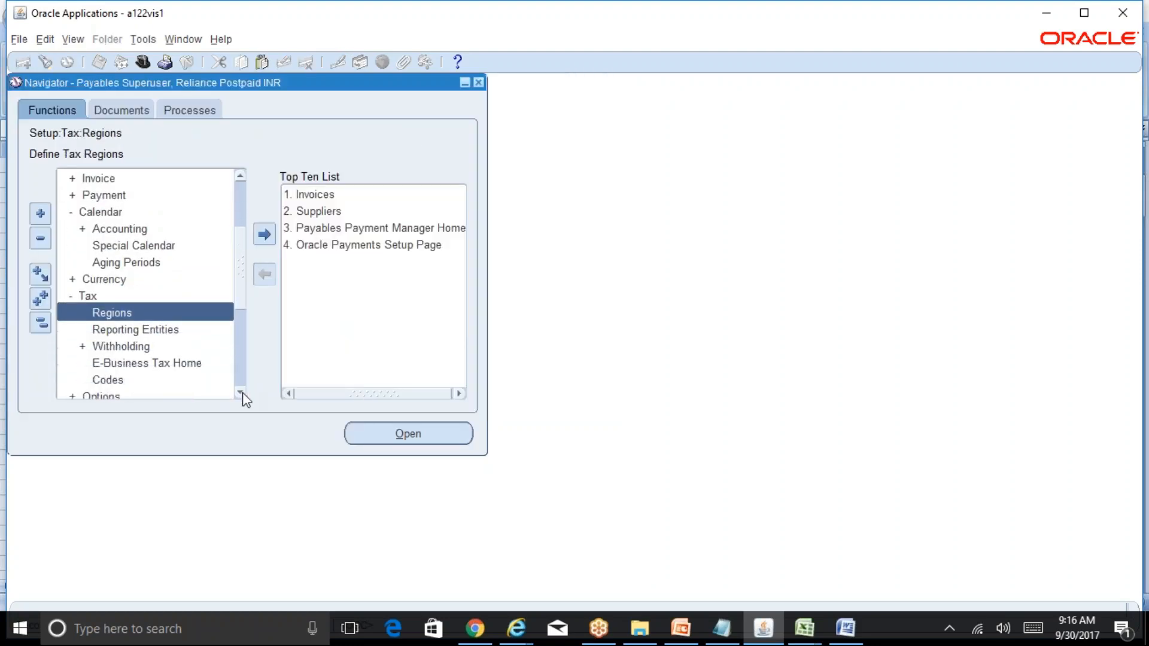
{"action": "left_click", "coordinate": [128, 380]}
{"action": "left_click", "coordinate": [264, 234]}
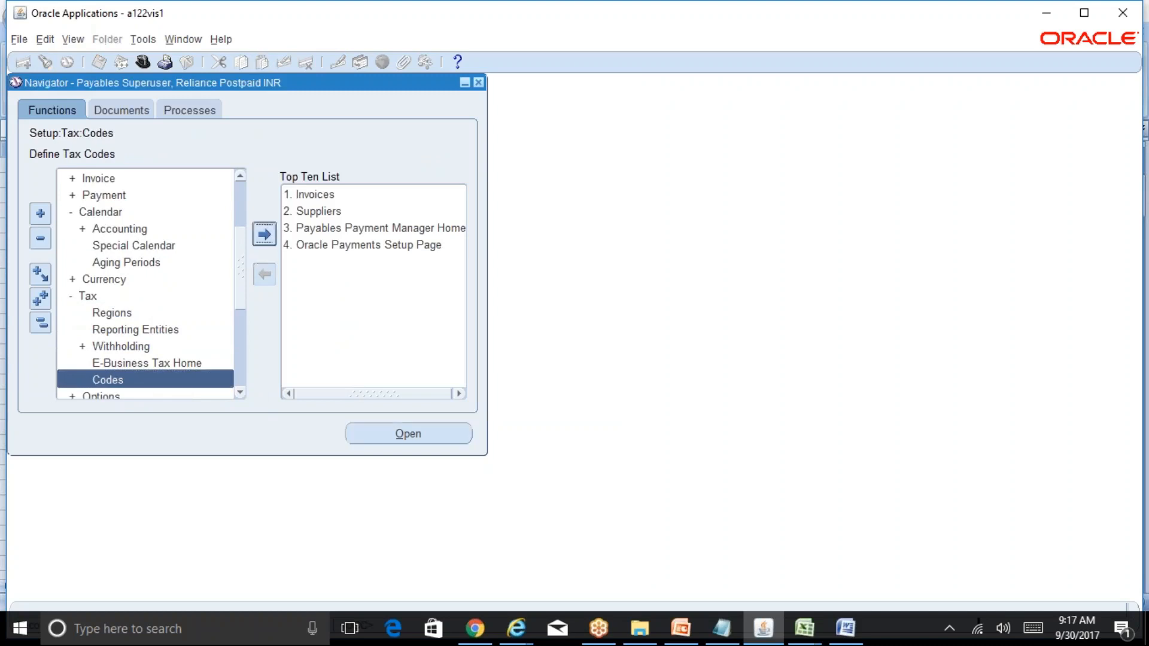
{"action": "left_click", "coordinate": [323, 264]}
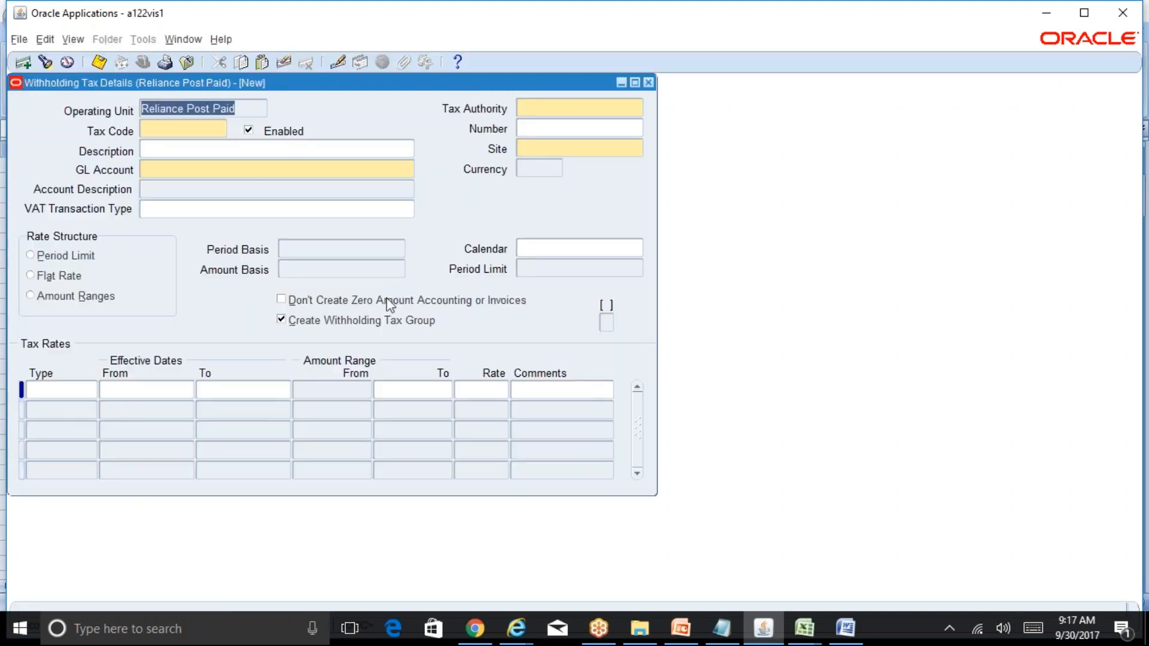
- Select the Period Limit rate structure to examine the Calendar field, and close the Withholding Tax Details form without completing it
{"action": "left_click", "coordinate": [53, 256]}
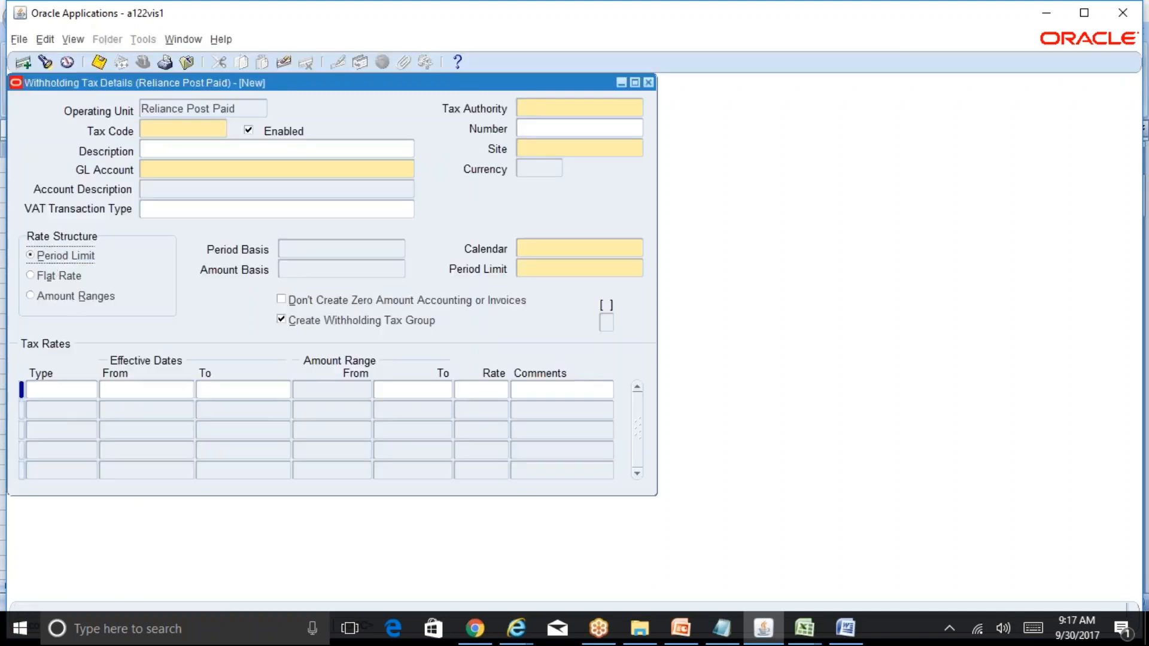
{"action": "left_click", "coordinate": [548, 249]}
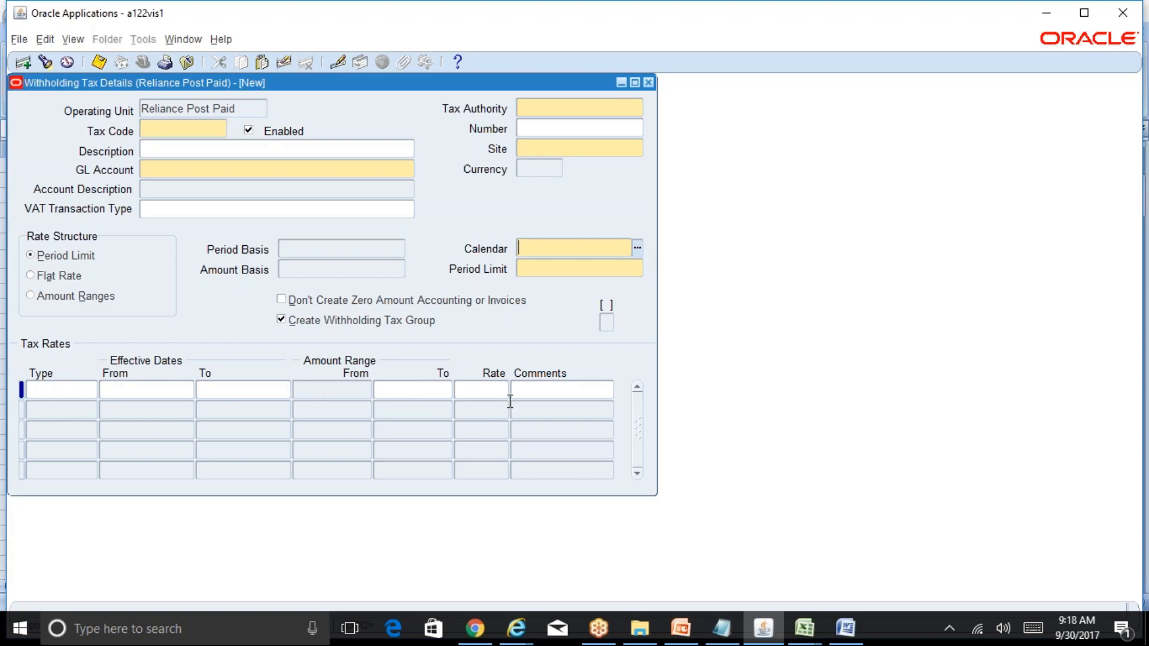
{"action": "left_click", "coordinate": [648, 82]}
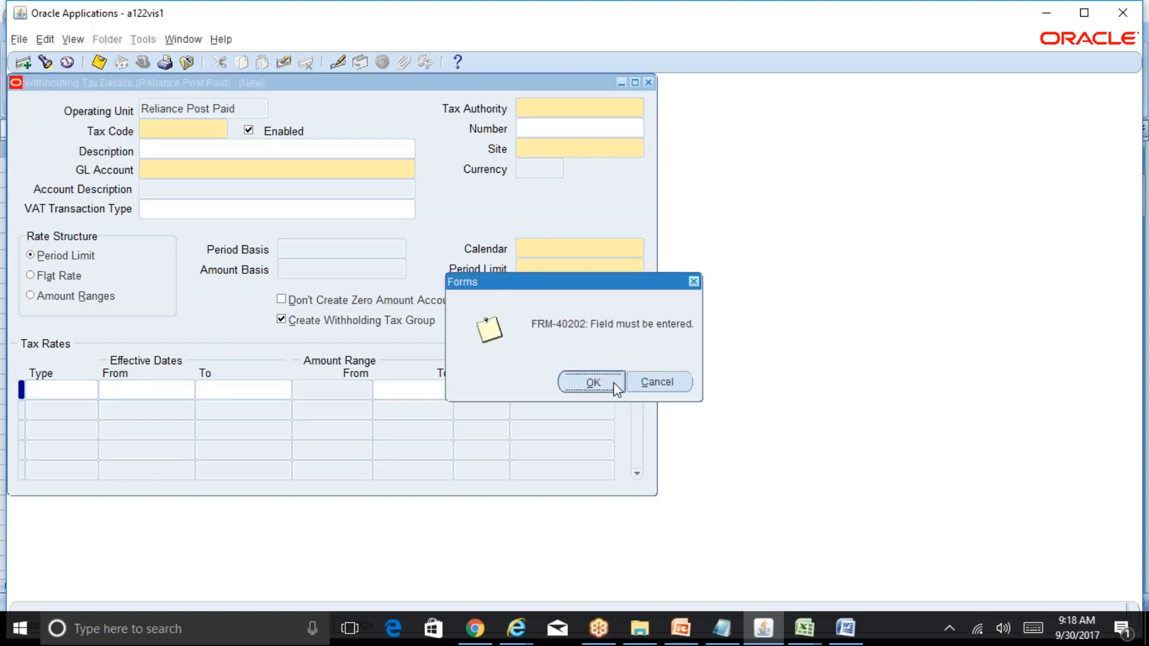
{"action": "left_click", "coordinate": [613, 383]}
{"action": "left_click", "coordinate": [596, 387]}
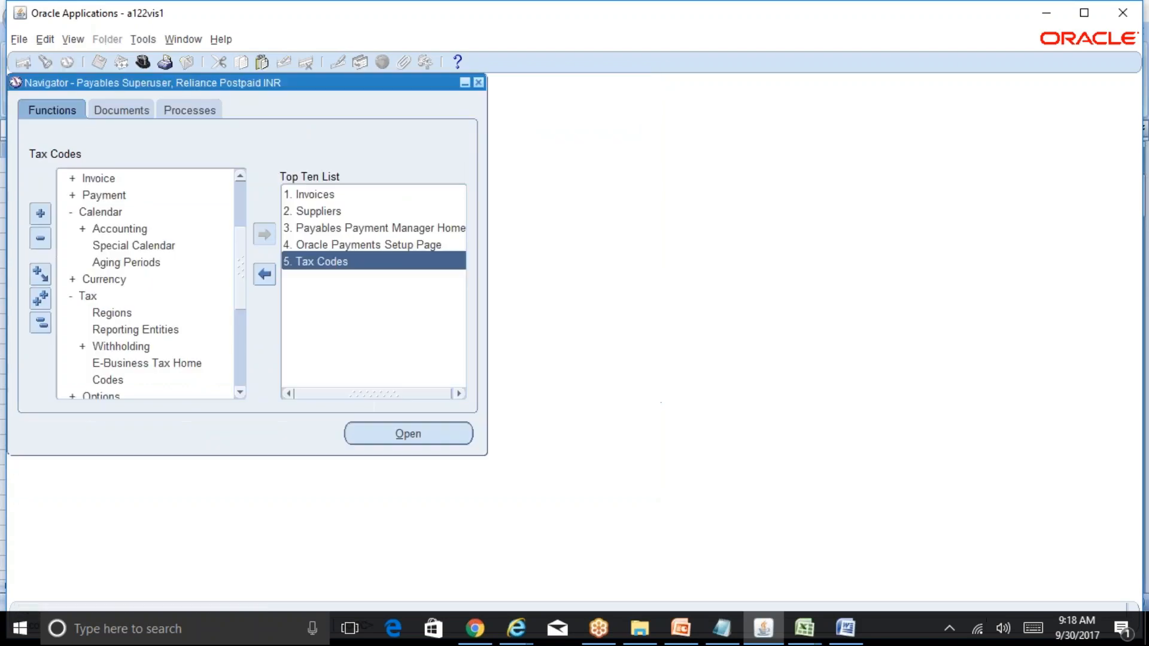
- Search the form functions for %term% and open the Payment Terms form
{"action": "key", "text": "ctrl+l"}
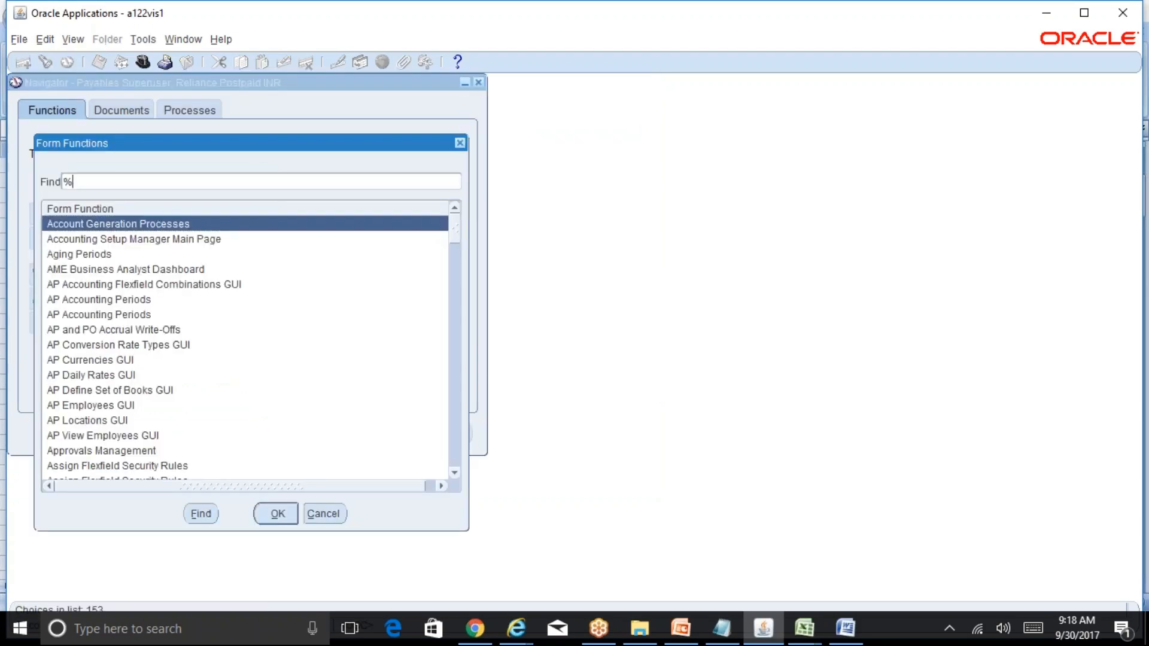
{"action": "type", "text": "term%"}
{"action": "key", "text": "Tab"}
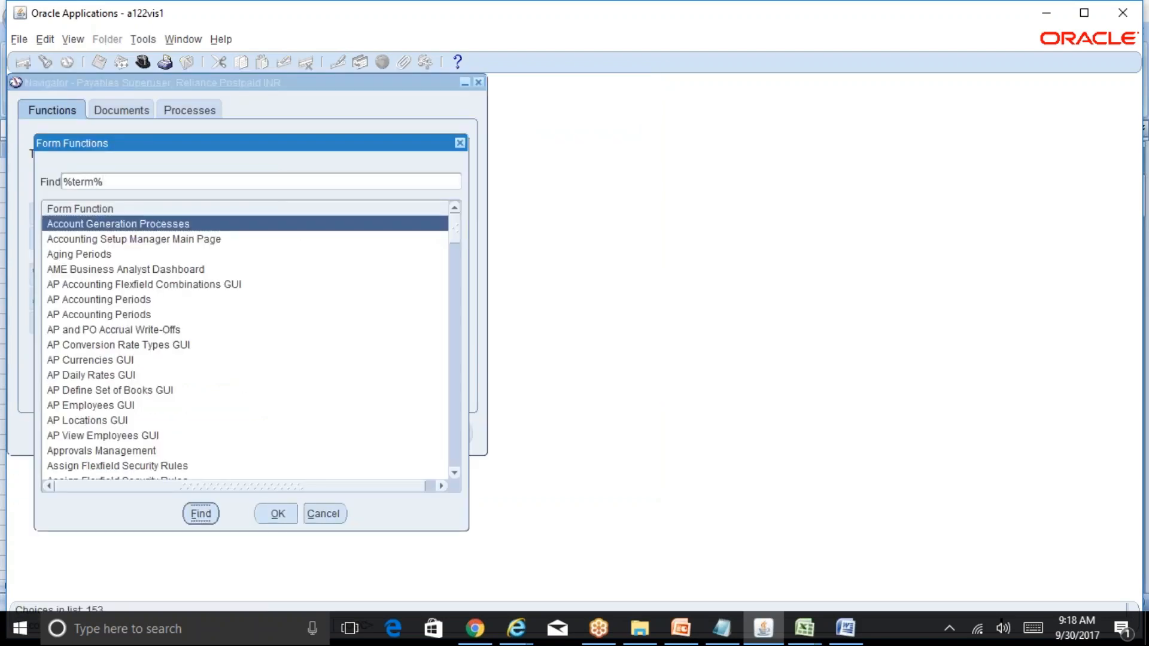
{"action": "key", "text": "Return"}
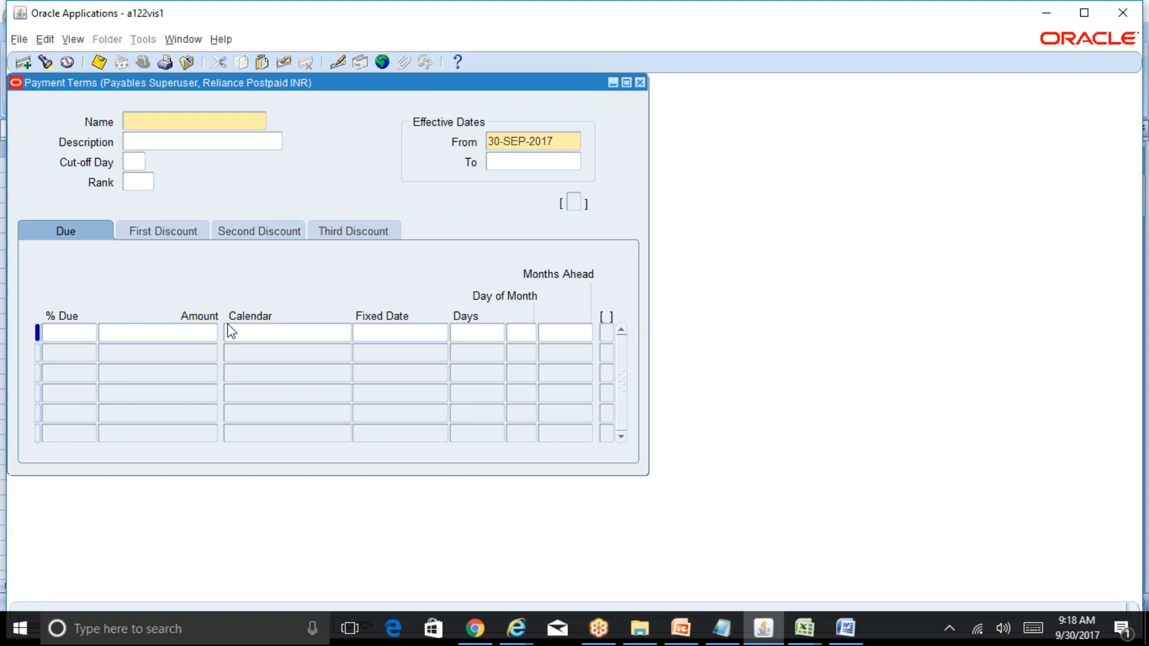
- Examine the Calendar, Days, Day of Month and Months Ahead fields of the Payment Terms due line, and close the form
{"action": "left_click", "coordinate": [268, 334]}
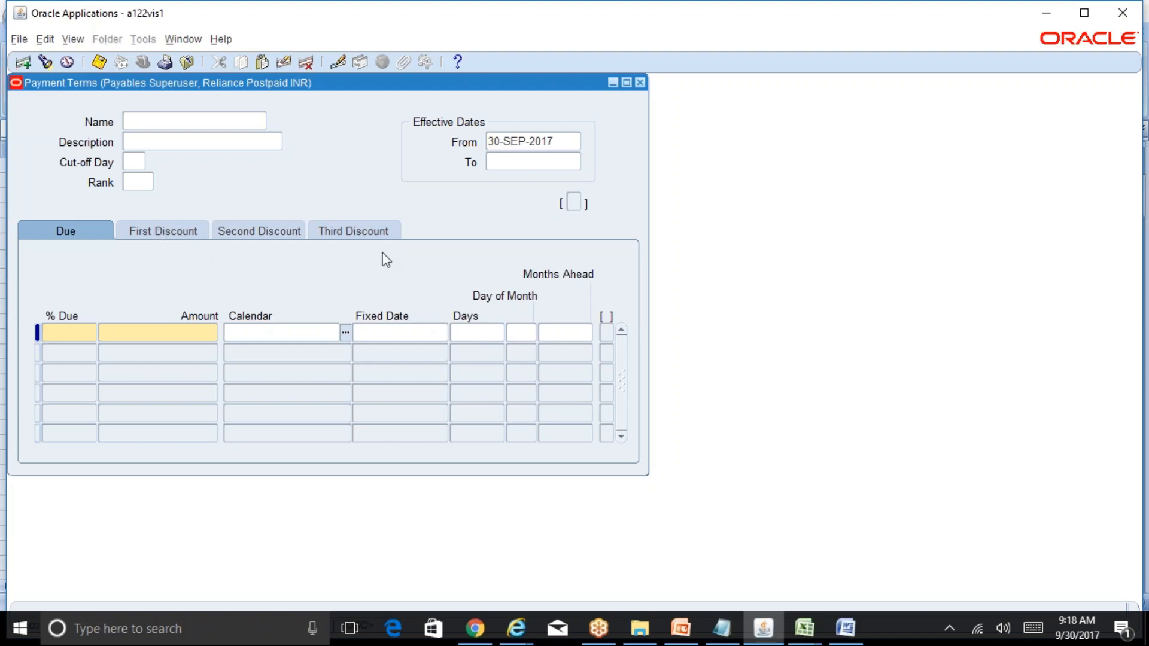
{"action": "left_click", "coordinate": [479, 332]}
{"action": "left_click", "coordinate": [518, 332]}
{"action": "left_click", "coordinate": [301, 334]}
{"action": "left_click", "coordinate": [493, 333]}
{"action": "left_click", "coordinate": [546, 335]}
{"action": "left_click", "coordinate": [298, 333]}
{"action": "left_click", "coordinate": [640, 84]}
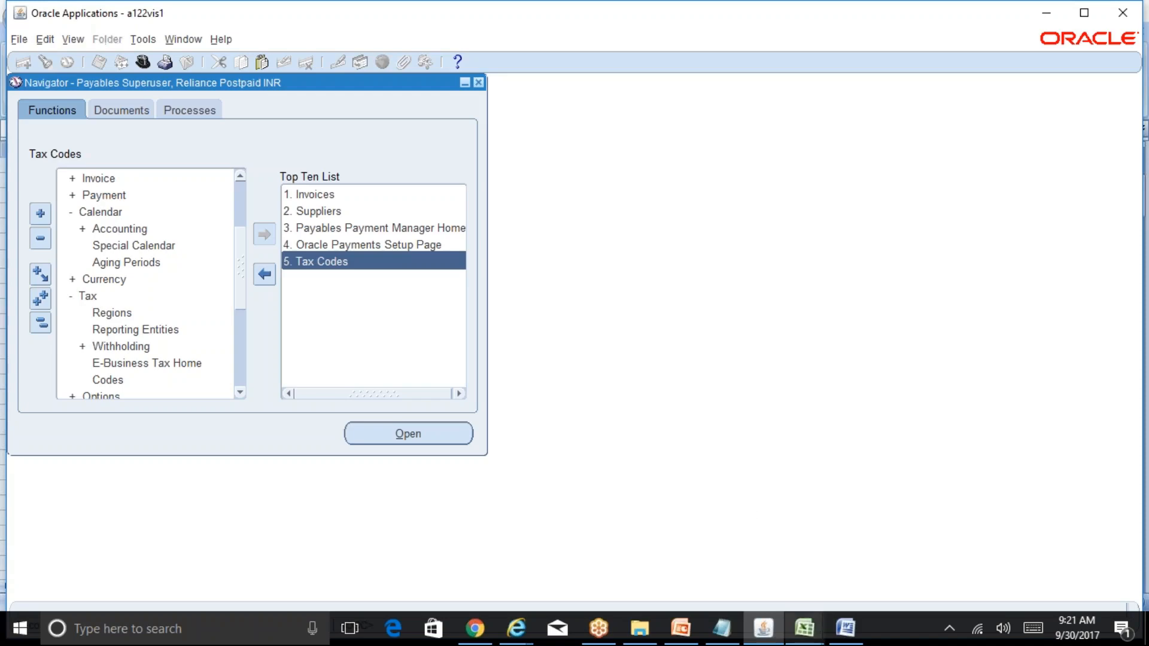
- Check sheet AP-12B in BR100_Financials_AP, return to Oracle Applications and open the Distribution Sets form from the Invoice setup functions
{"action": "left_click", "coordinate": [804, 628]}
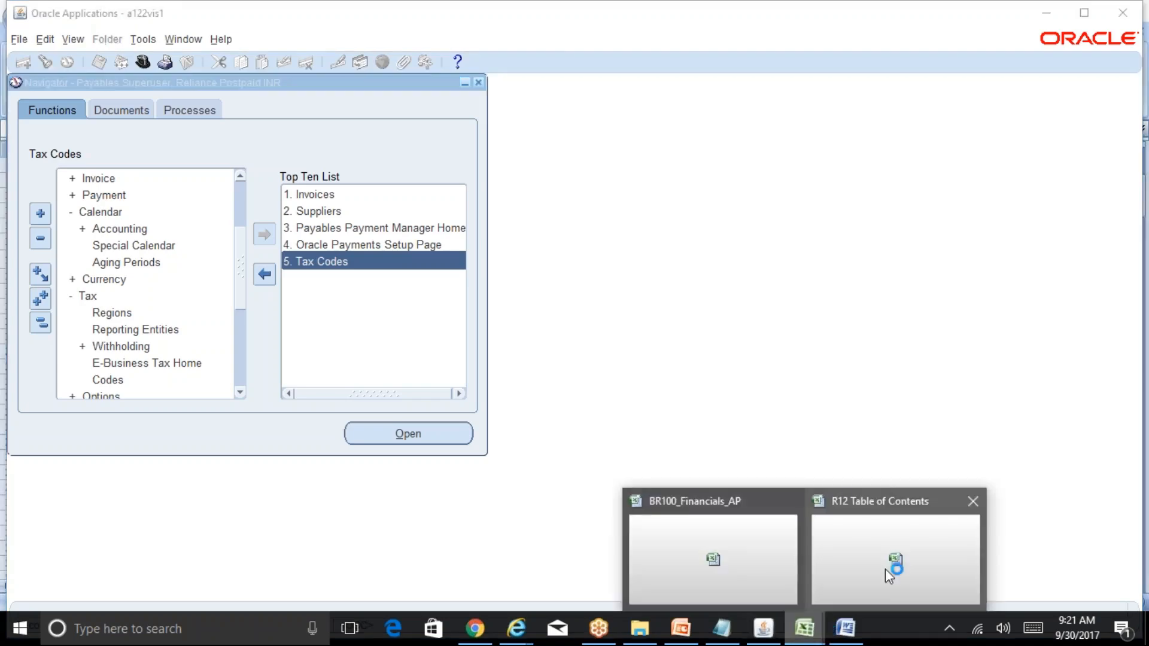
{"action": "left_click", "coordinate": [770, 569]}
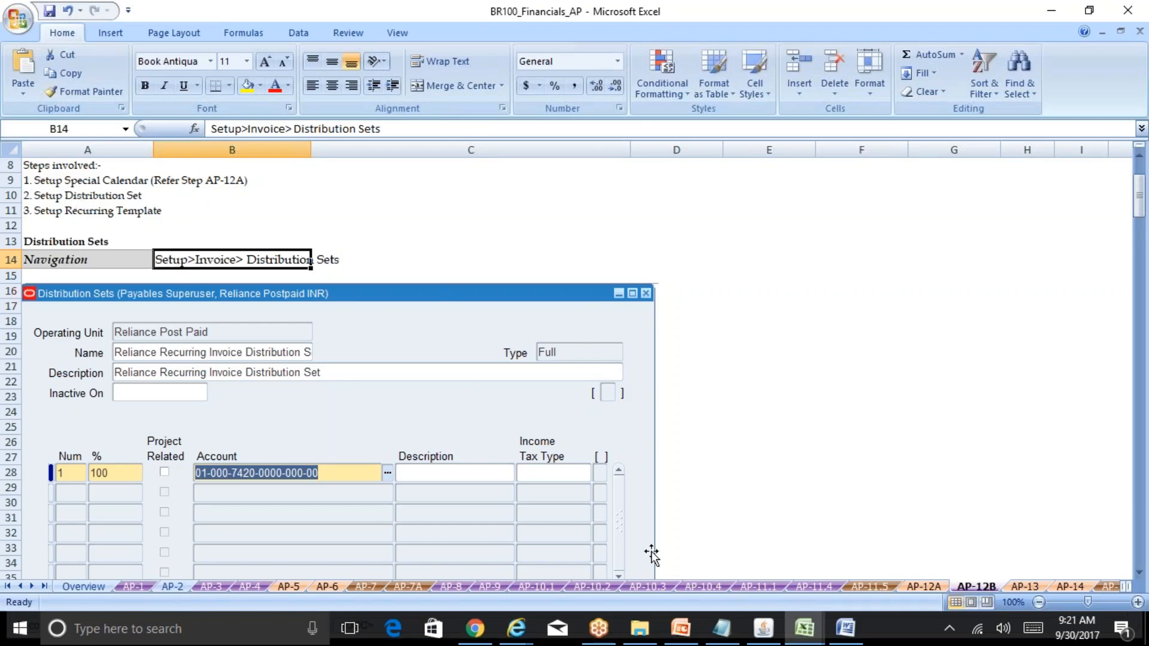
{"action": "left_click", "coordinate": [764, 628]}
{"action": "left_click", "coordinate": [40, 323]}
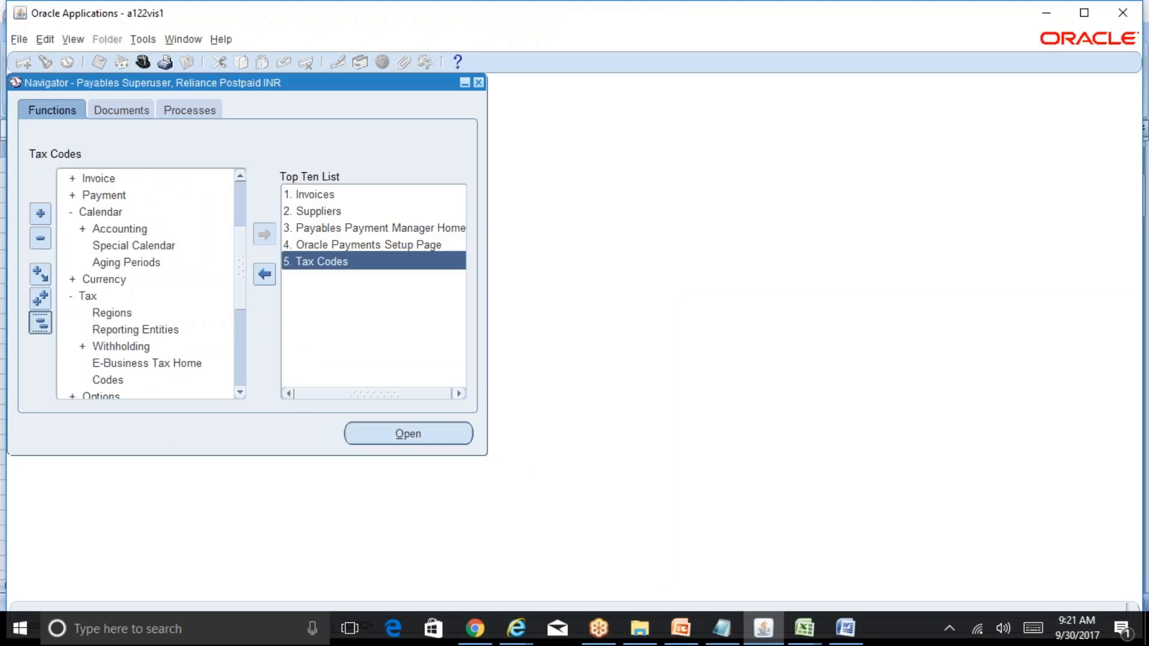
{"action": "double_click", "coordinate": [114, 279]}
{"action": "double_click", "coordinate": [98, 297]}
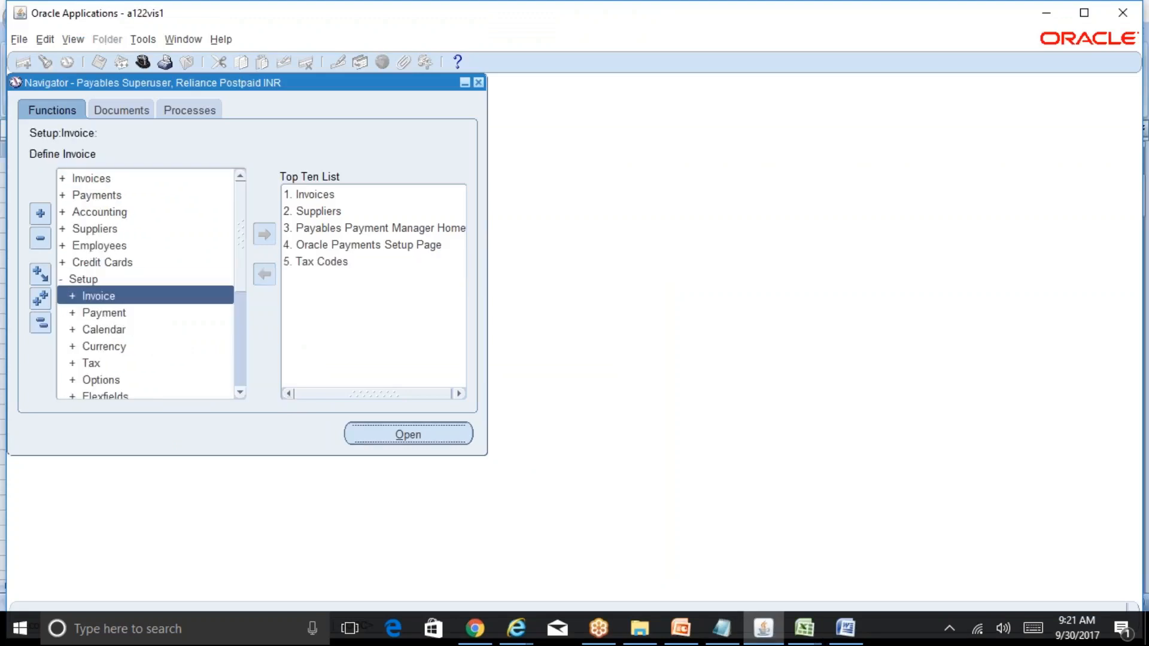
{"action": "double_click", "coordinate": [132, 330]}
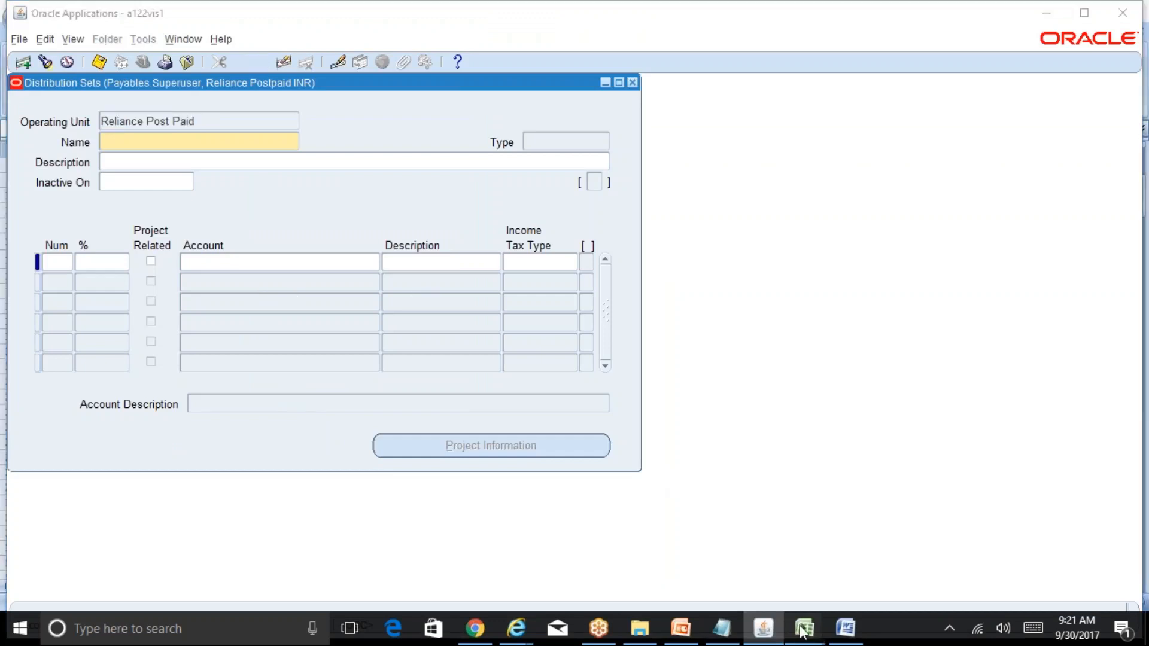
- Check the documented distribution set name in BR100_Financials_AP, and query the Distribution Sets form in Oracle Applications for Reliance%Re%
{"action": "mouse_move", "coordinate": [816, 608]}
{"action": "left_click", "coordinate": [735, 570]}
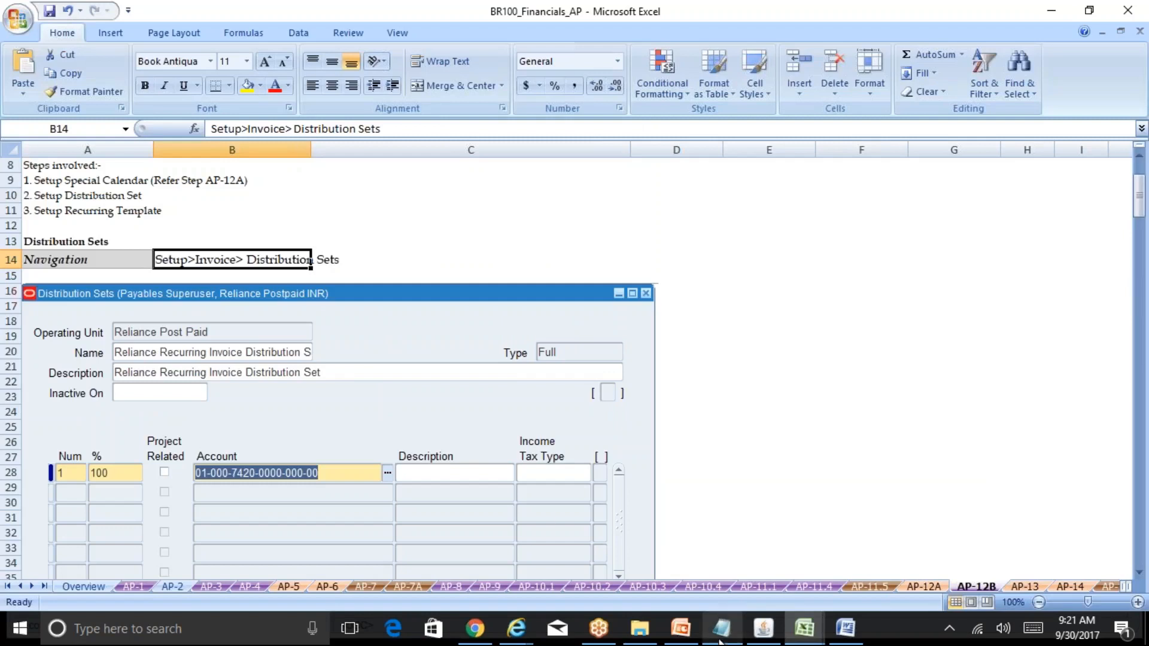
{"action": "left_click", "coordinate": [764, 628]}
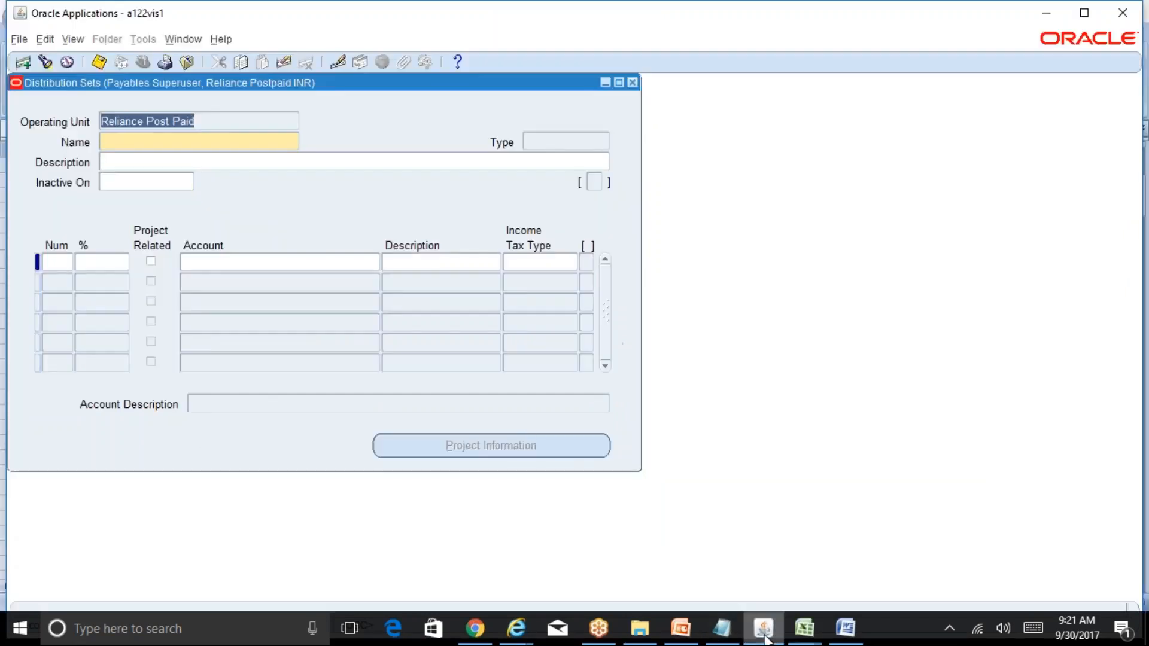
{"action": "left_click", "coordinate": [167, 143]}
{"action": "key", "text": "F11"}
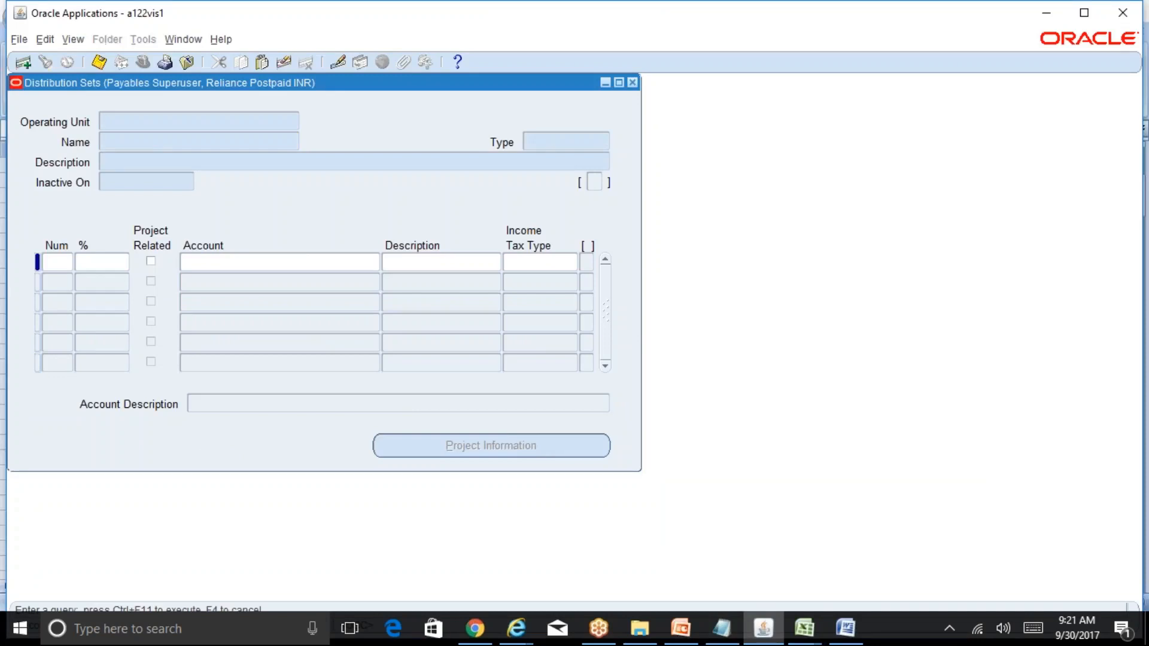
{"action": "type", "text": "Reliance%Re%"}
{"action": "key", "text": "ctrl+F11"}
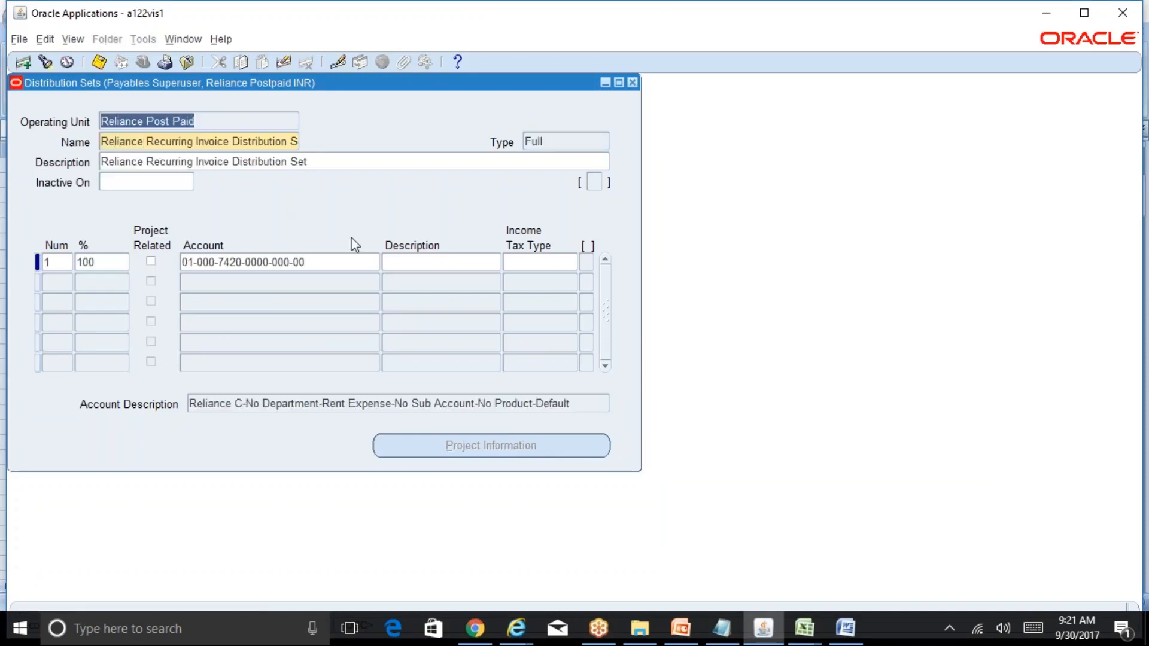
- Examine the distribution line's percentage and account, view the account's segments in the accounting flexfield, and check the distribution set name
{"action": "left_click", "coordinate": [355, 263]}
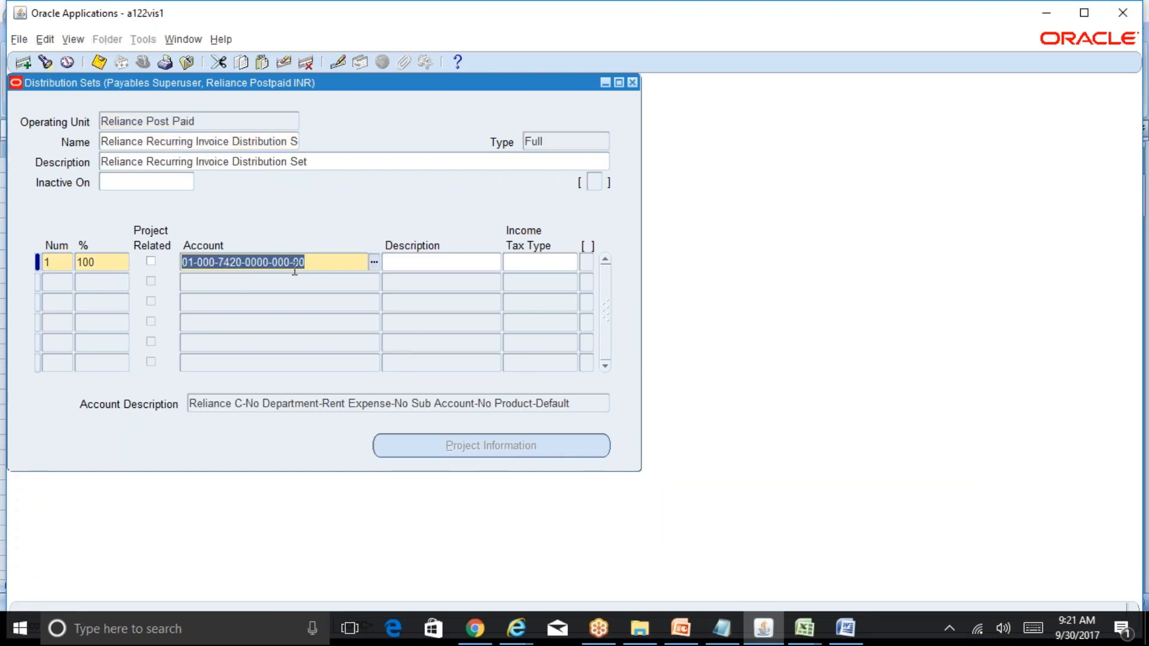
{"action": "left_click", "coordinate": [95, 262]}
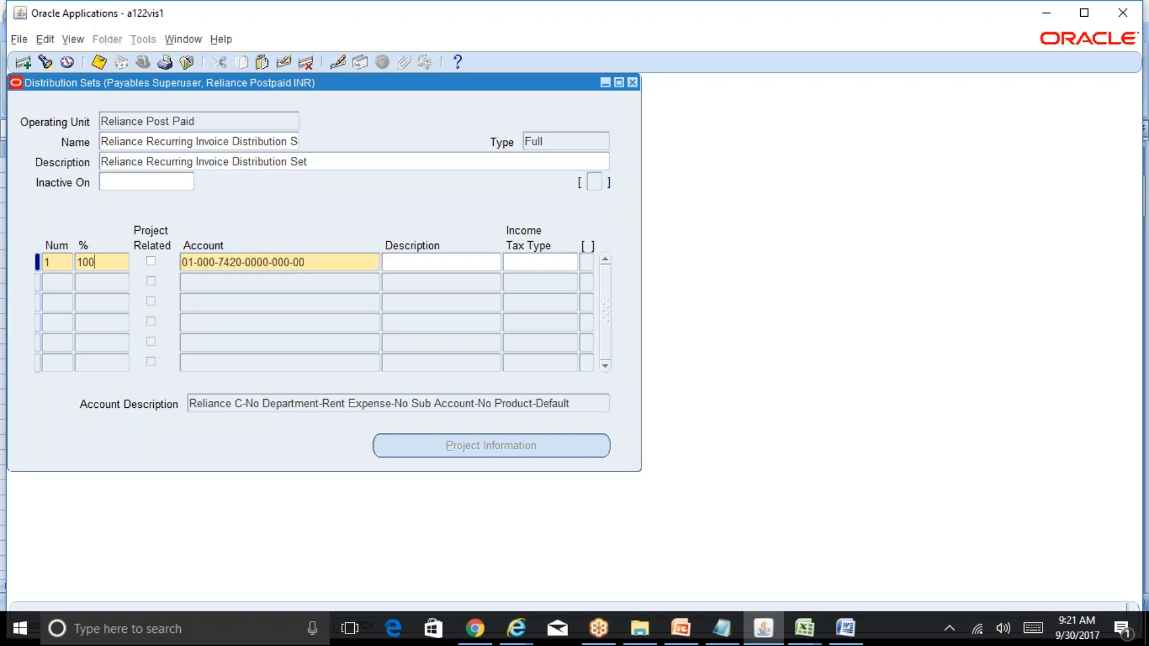
{"action": "double_click", "coordinate": [94, 262]}
{"action": "left_click", "coordinate": [329, 267]}
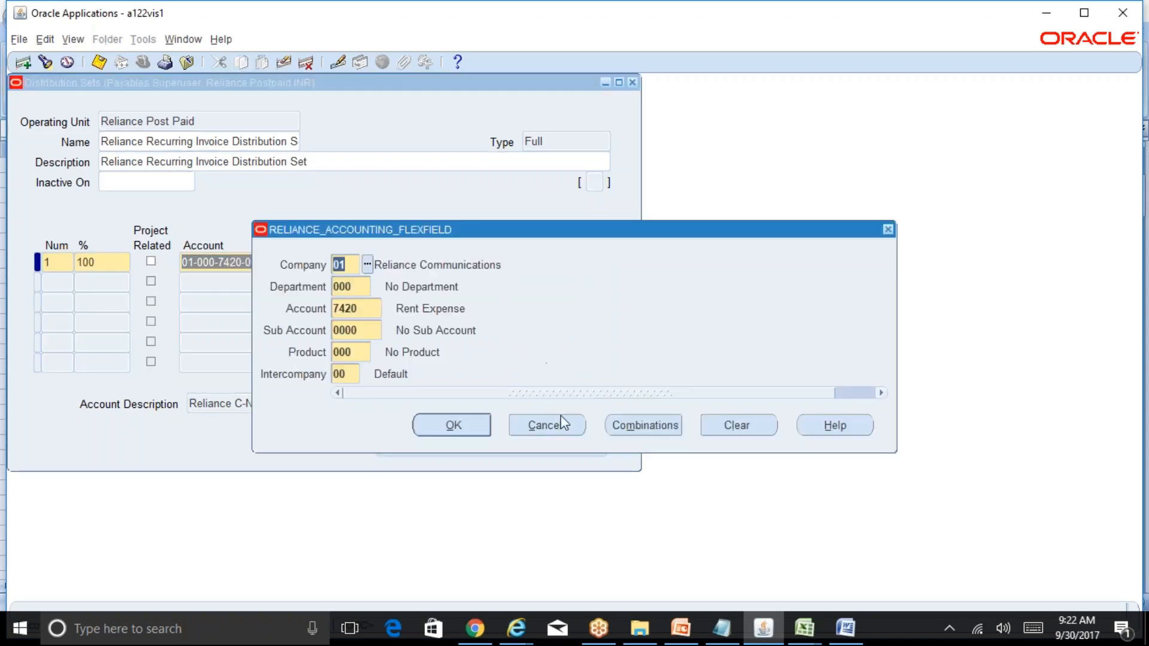
{"action": "left_click", "coordinate": [546, 424]}
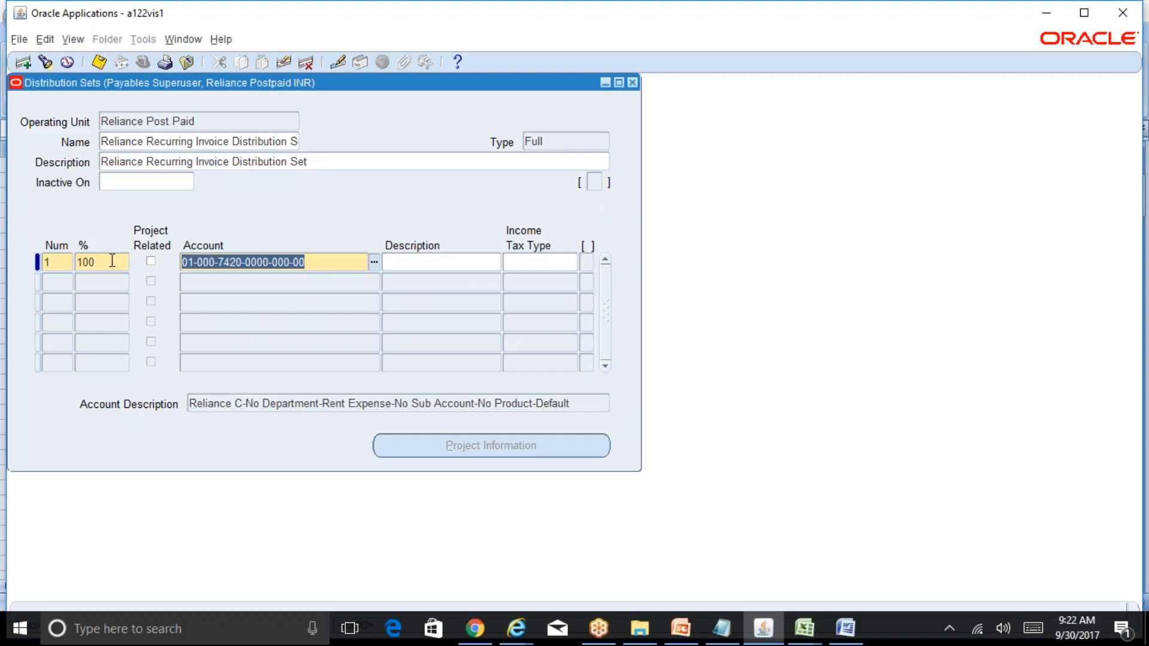
{"action": "left_click", "coordinate": [131, 261]}
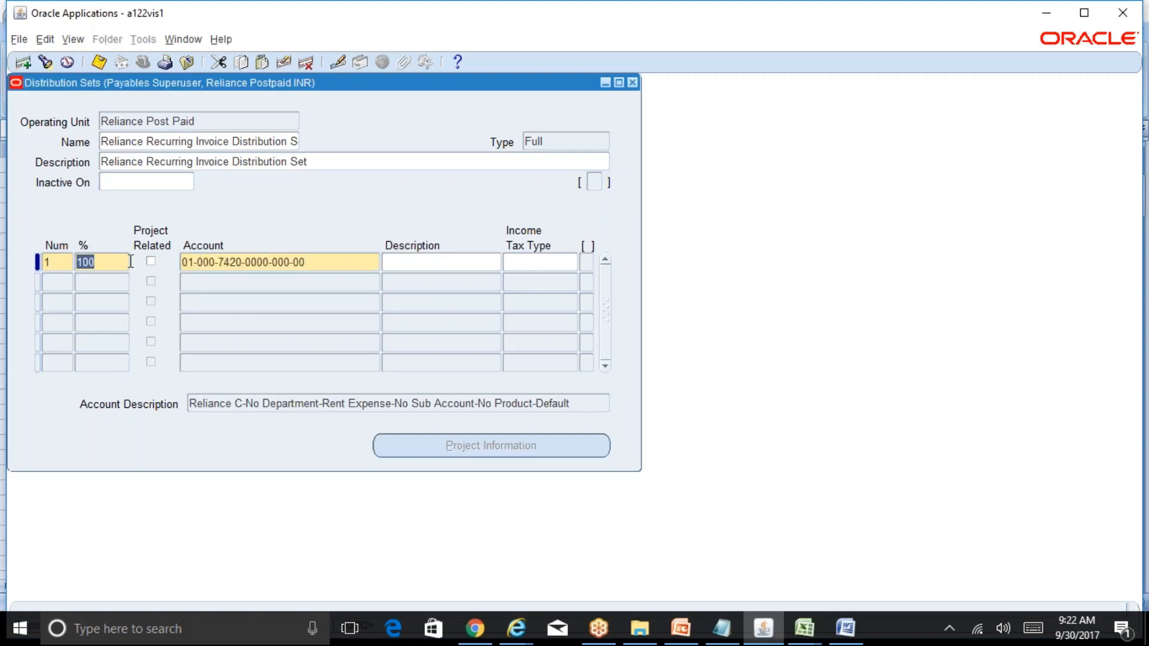
{"action": "left_click", "coordinate": [343, 264]}
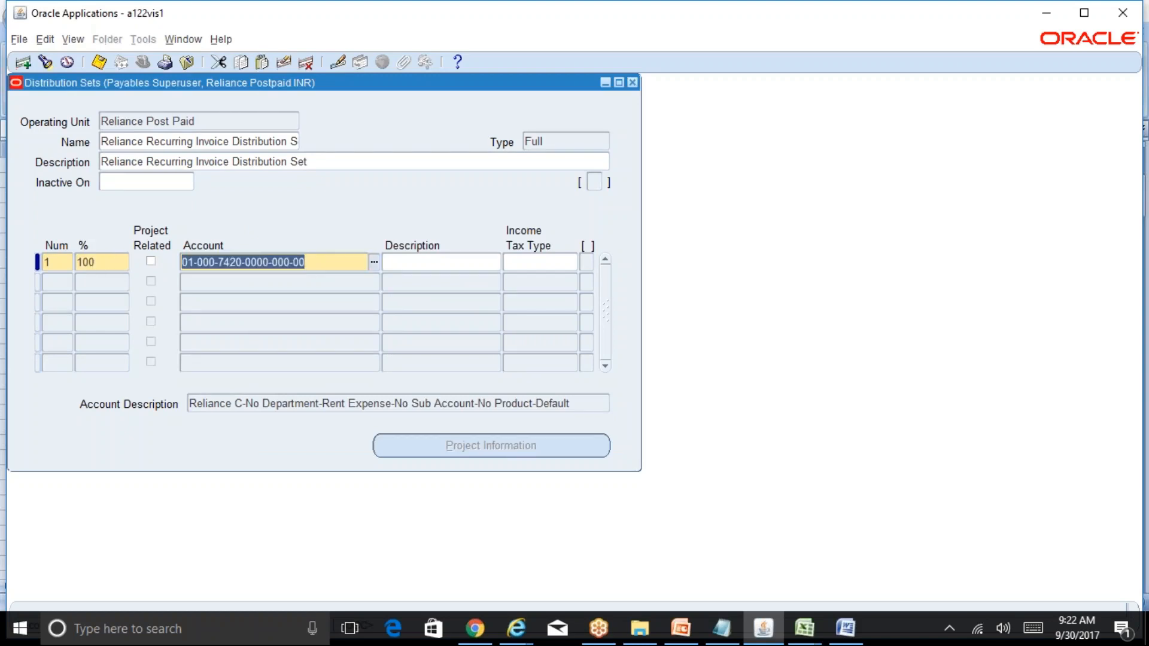
{"action": "left_click", "coordinate": [291, 141]}
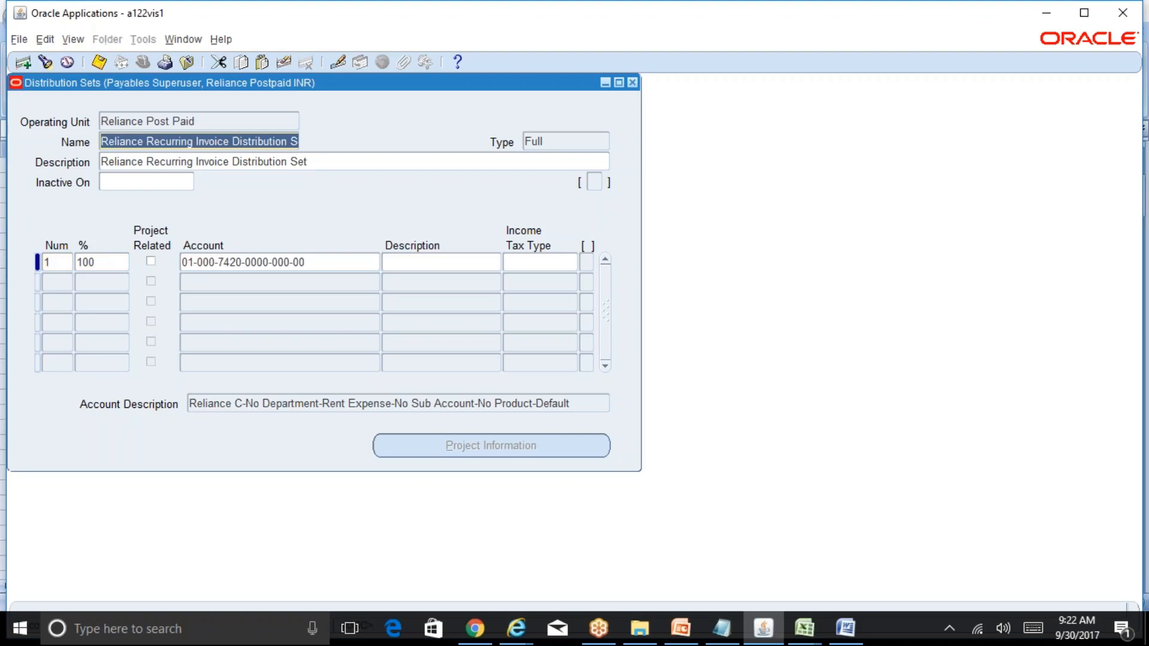
- Check the distribution set documentation on sheet AP-12B in BR100_Financials_AP, then review the set's name and account in Oracle Applications
{"action": "left_click", "coordinate": [799, 641]}
{"action": "left_click", "coordinate": [777, 579]}
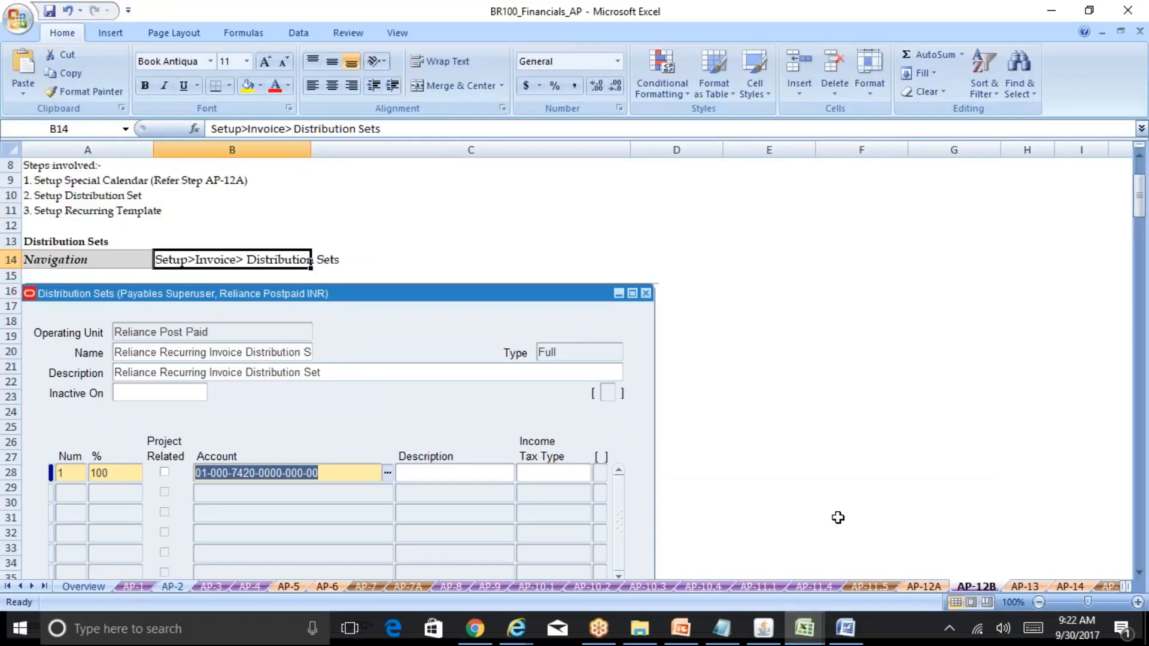
{"action": "mouse_move", "coordinate": [1142, 204]}
{"action": "left_mouse_down"}
{"action": "mouse_move", "coordinate": [1145, 269]}
{"action": "mouse_move", "coordinate": [1142, 197]}
{"action": "left_mouse_up"}
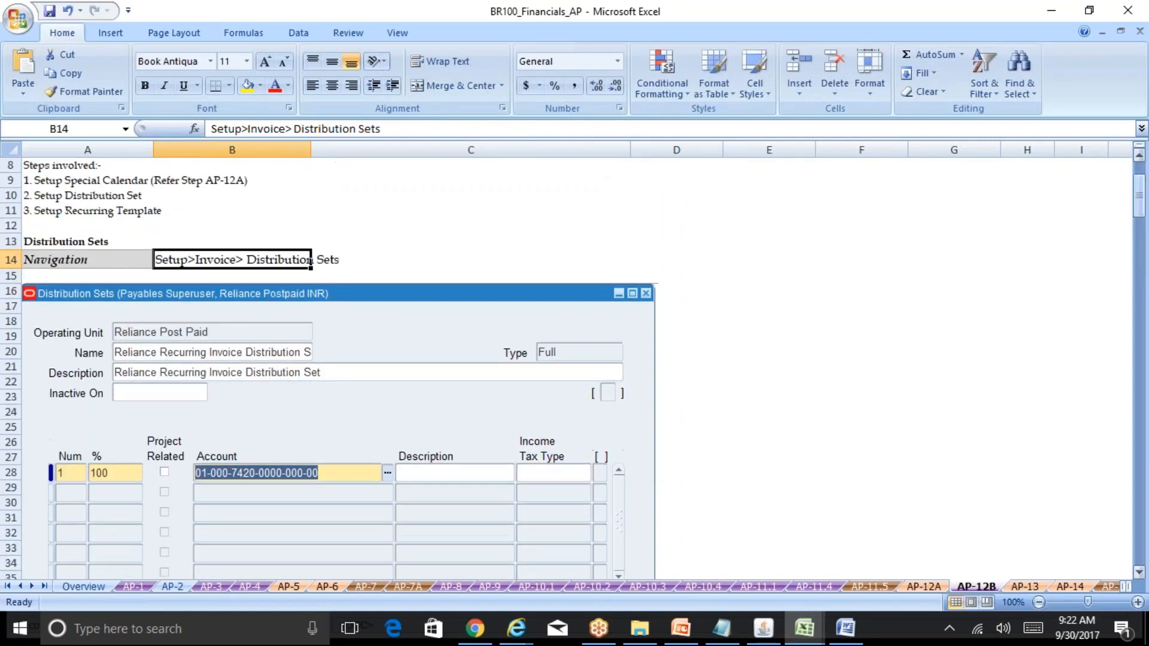
{"action": "left_click", "coordinate": [751, 636]}
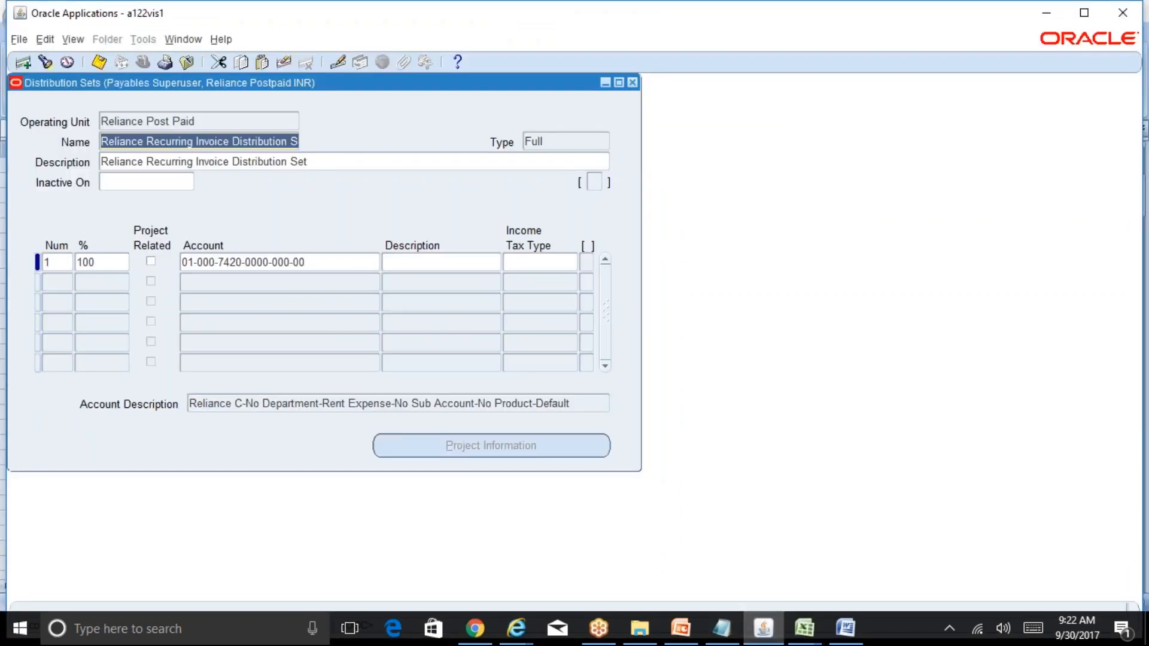
{"action": "left_click", "coordinate": [314, 262]}
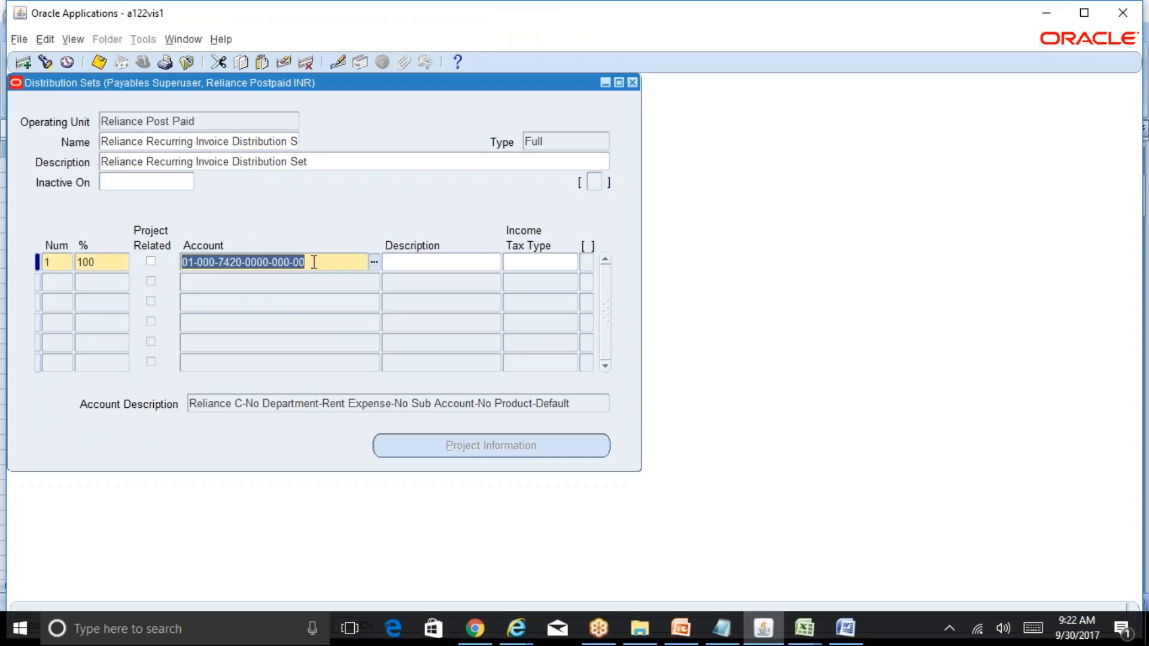
{"action": "left_click", "coordinate": [244, 141]}
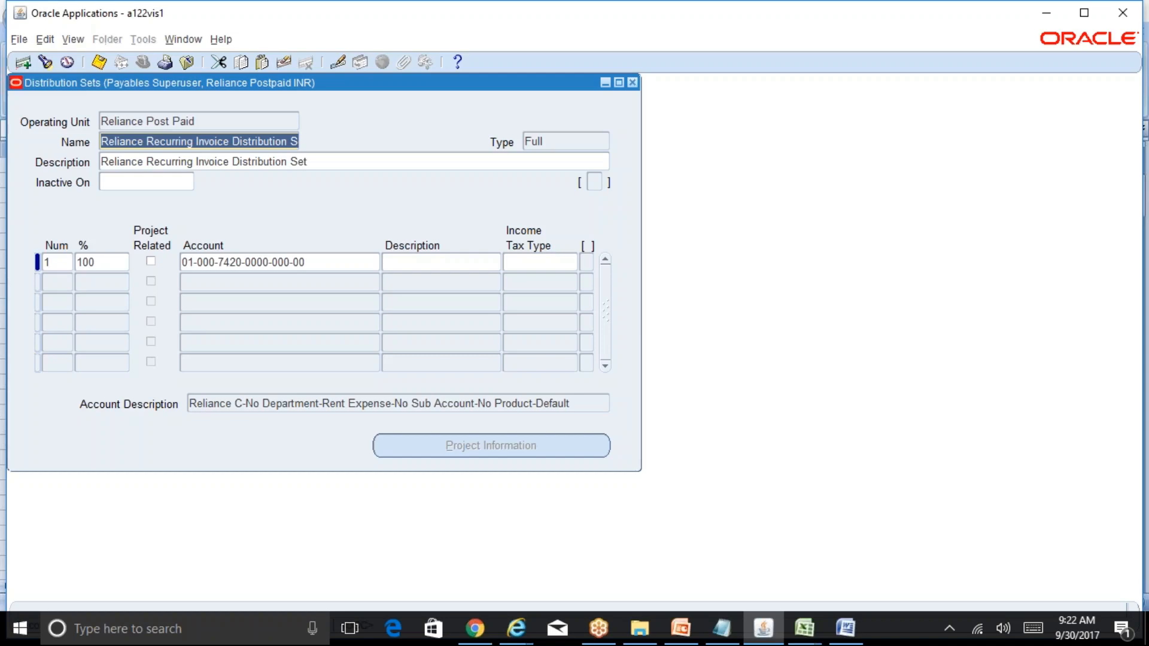
{"action": "left_click", "coordinate": [322, 262]}
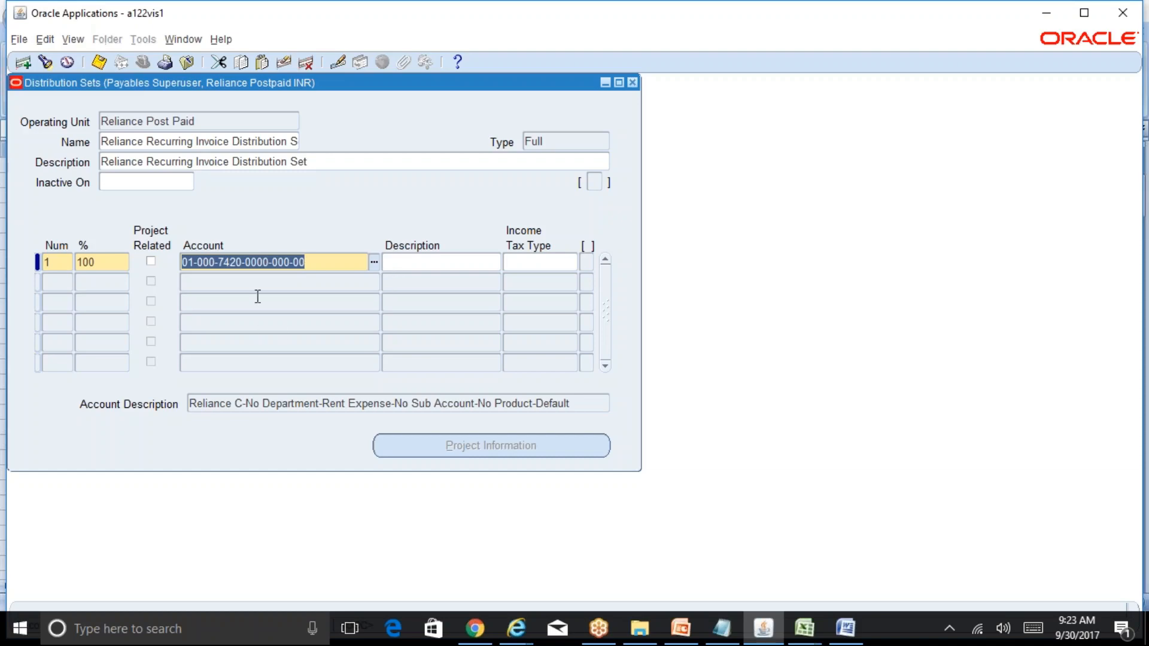
- Set the first distribution line to 50 percent and add a second line with 50 percent
{"action": "left_click", "coordinate": [111, 263]}
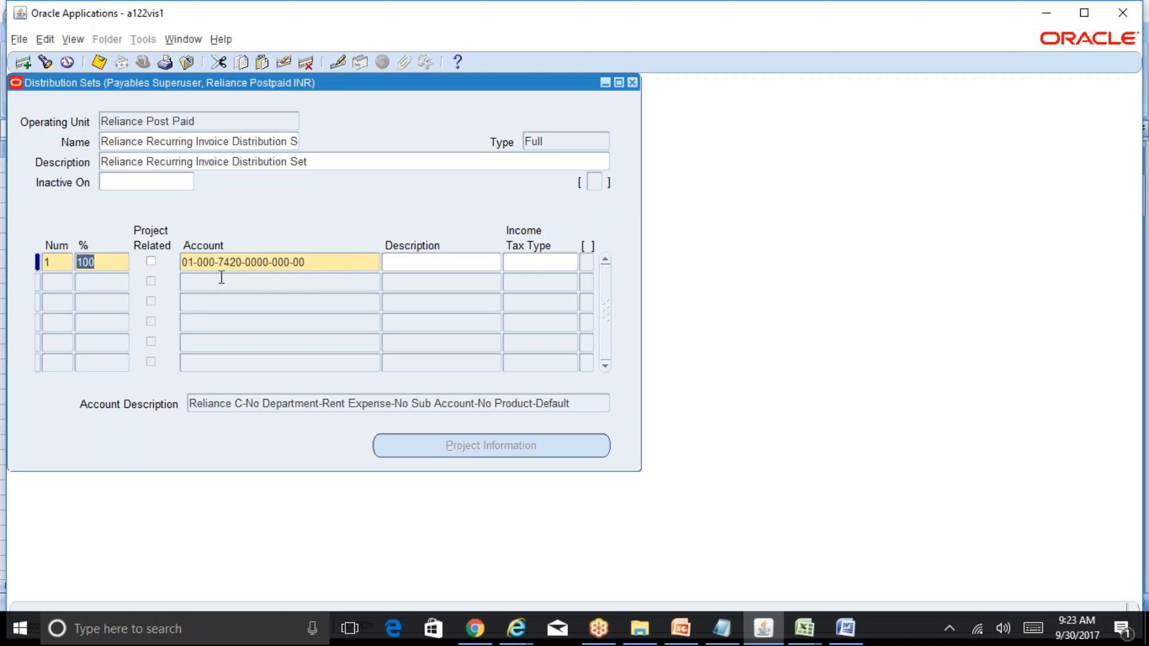
{"action": "type", "text": "50"}
{"action": "key", "text": "Tab"}
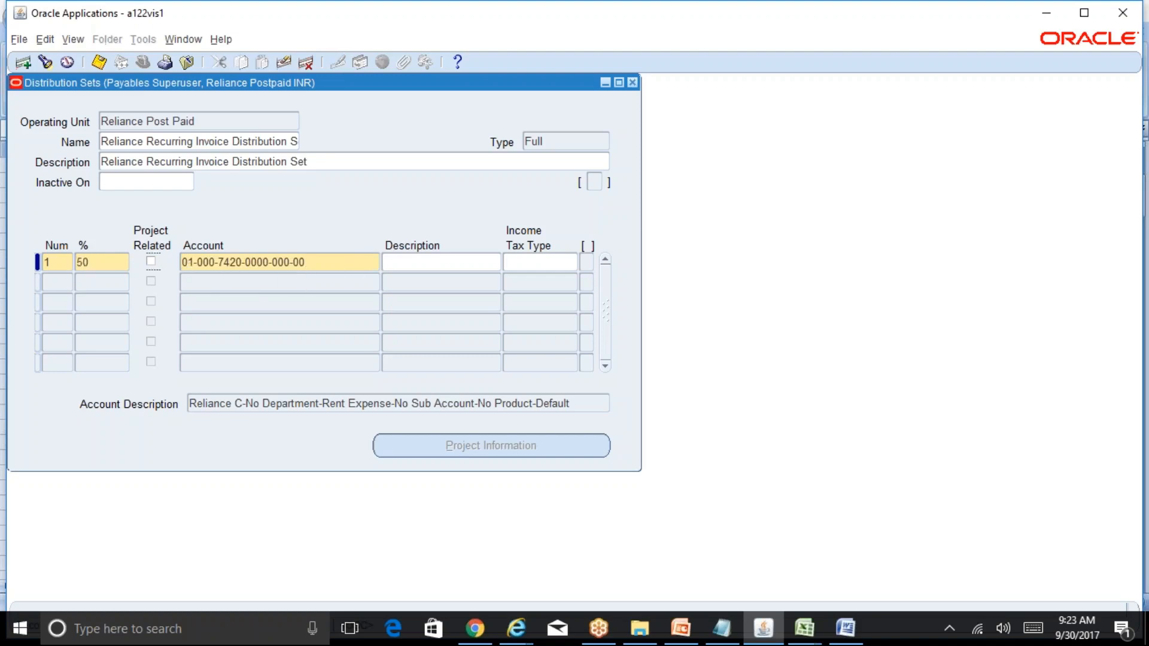
{"action": "left_click", "coordinate": [111, 283]}
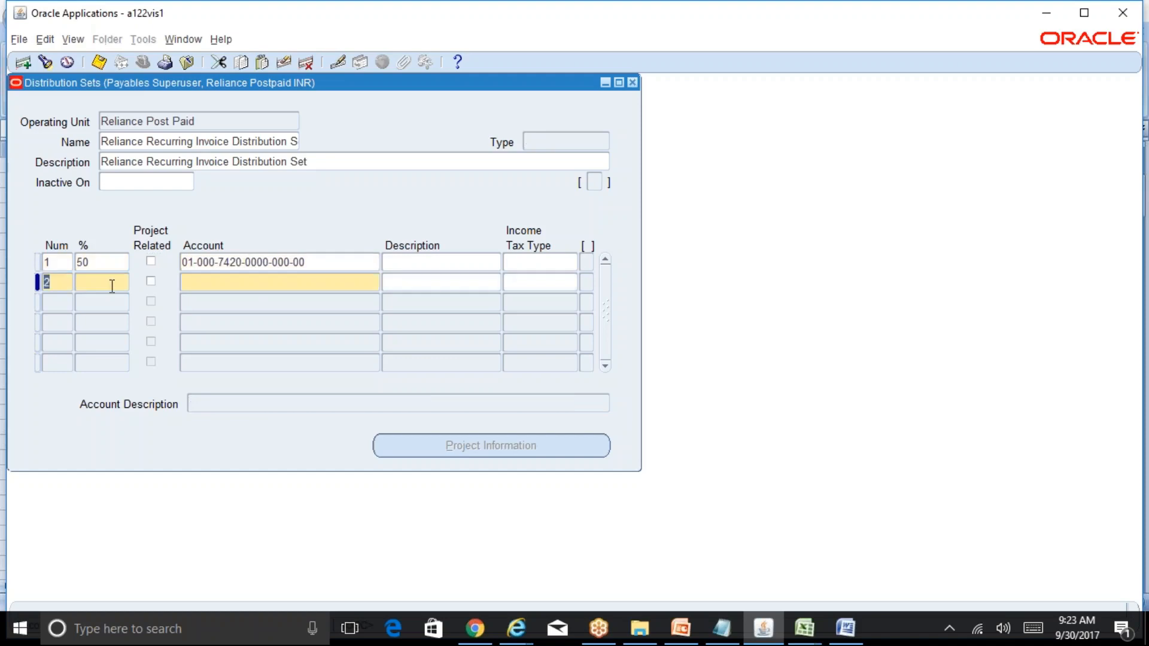
{"action": "type", "text": "50"}
{"action": "key", "text": "Tab"}
{"action": "key", "text": "Tab"}
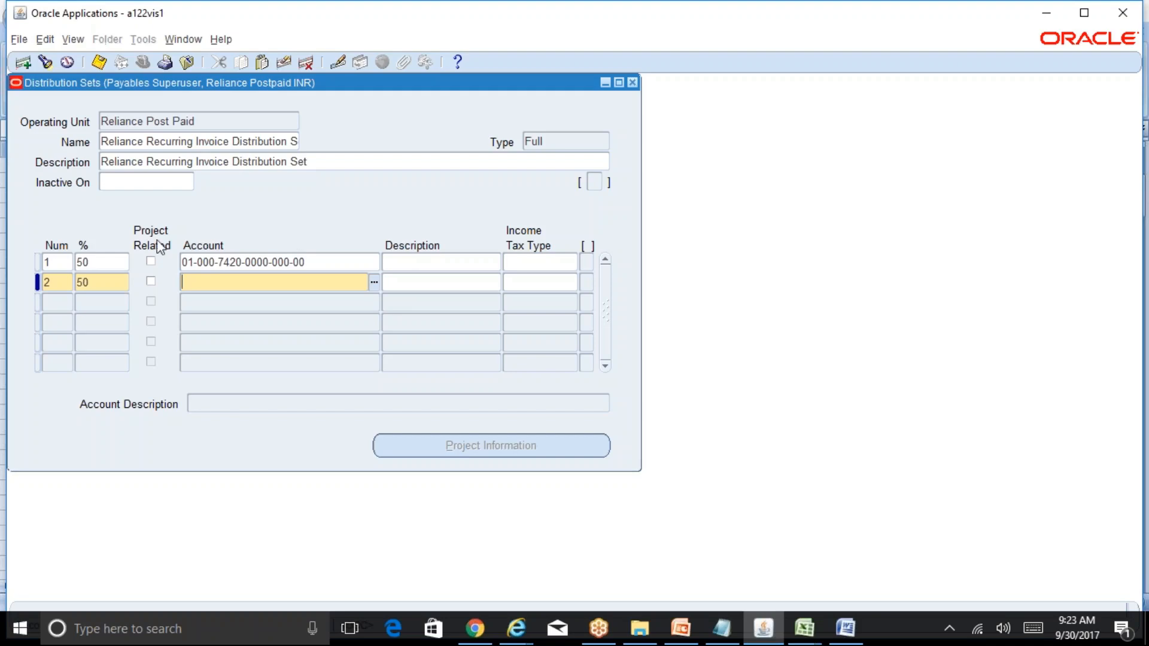
{"action": "left_click", "coordinate": [112, 259]}
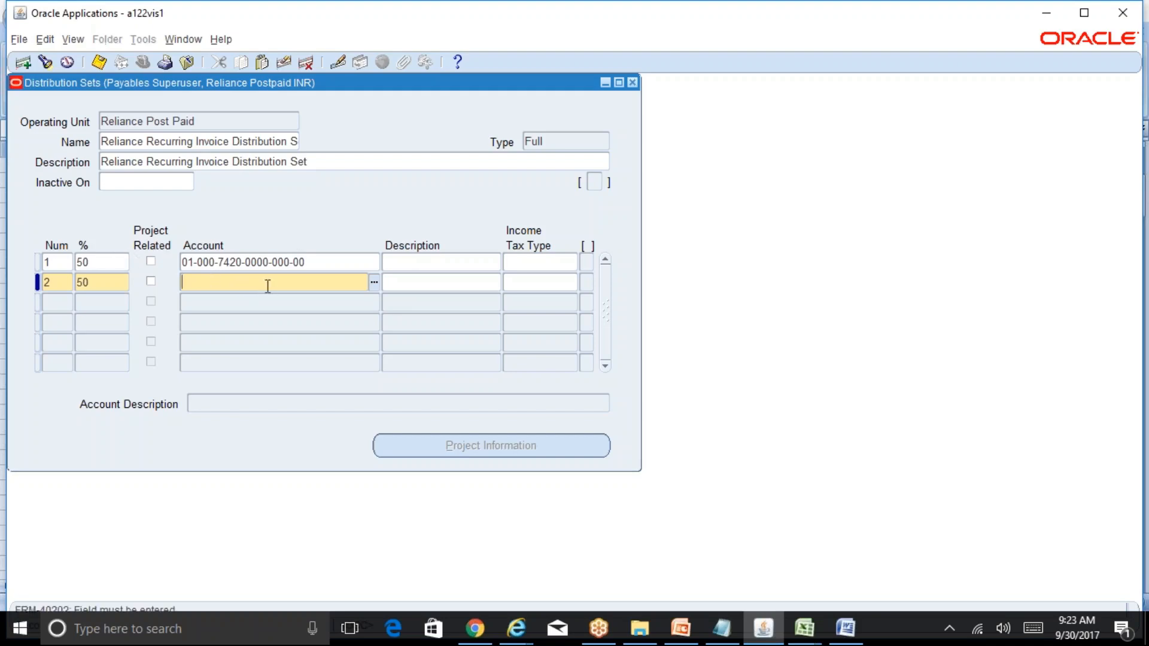
- Open the accounting flexfield for the second distribution line and enter company 01 and department 000
{"action": "key", "text": "ctrl+l"}
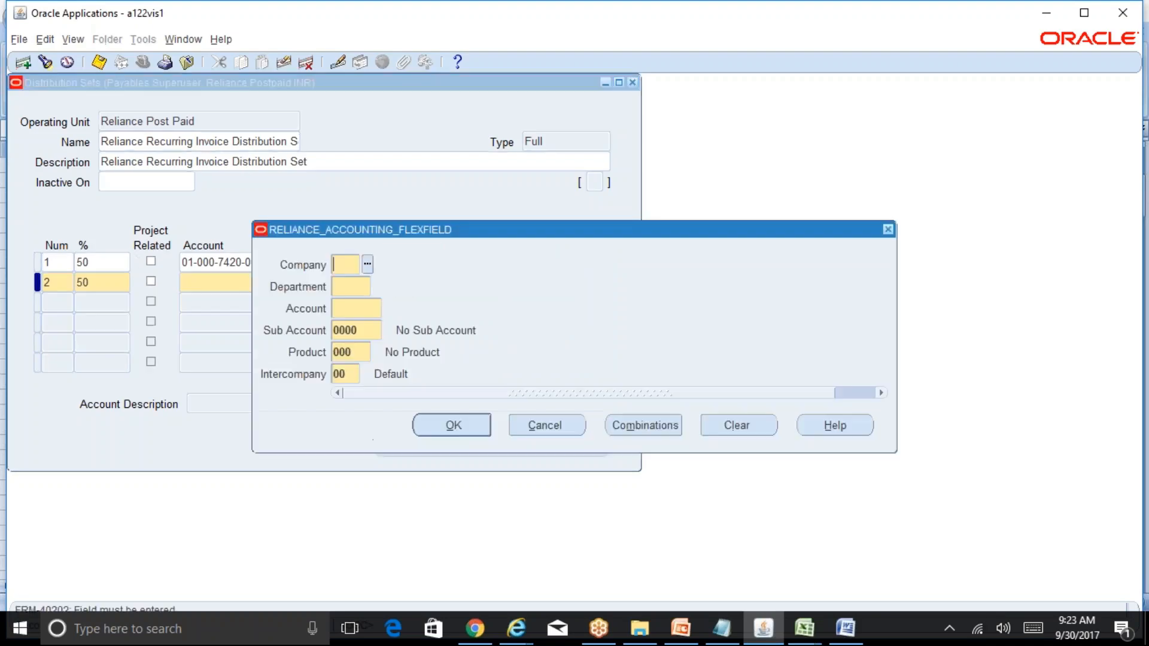
{"action": "type", "text": "01"}
{"action": "key", "text": "Tab"}
{"action": "type", "text": "000"}
{"action": "key", "text": "Tab"}
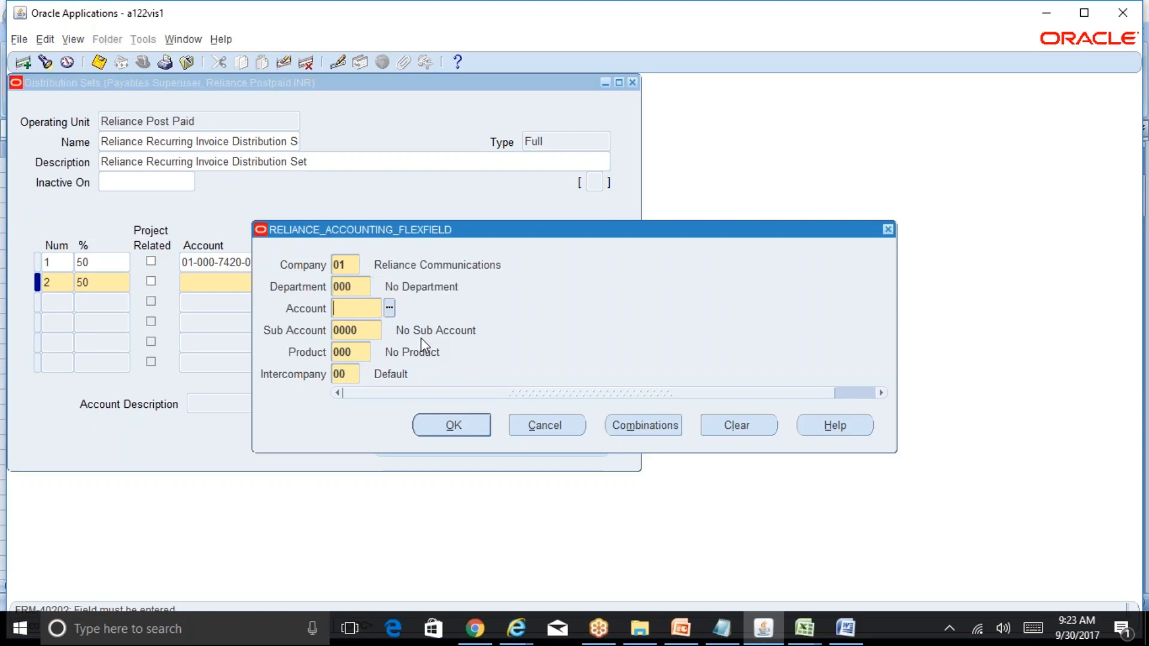
- Search the account values for Off%, choose 7460 Office Supplies, and accept the account combination for the second distribution line
{"action": "key", "text": "ctrl+l"}
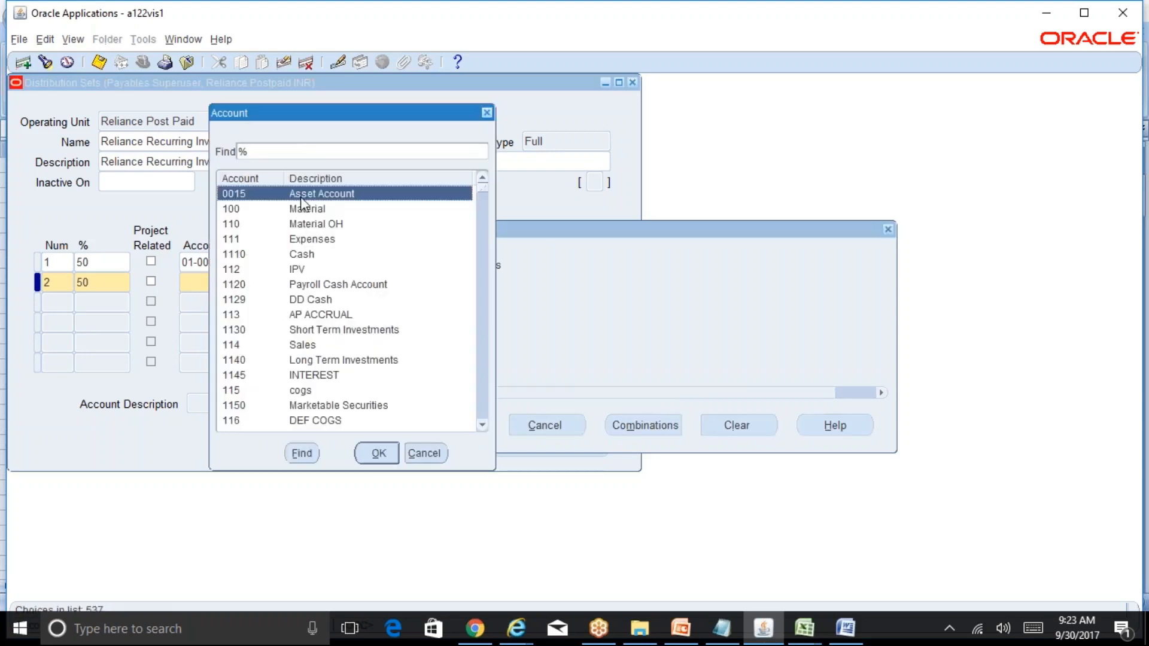
{"action": "left_click", "coordinate": [260, 151]}
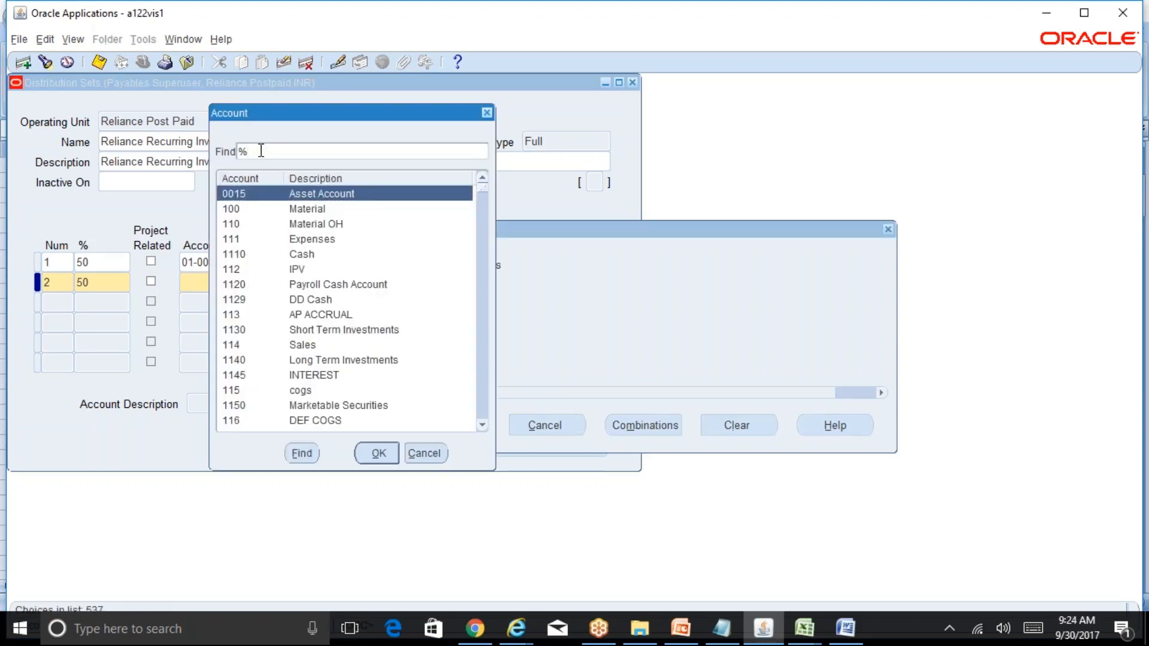
{"action": "type", "text": "Off%"}
{"action": "key", "text": "Return"}
{"action": "left_click", "coordinate": [329, 300]}
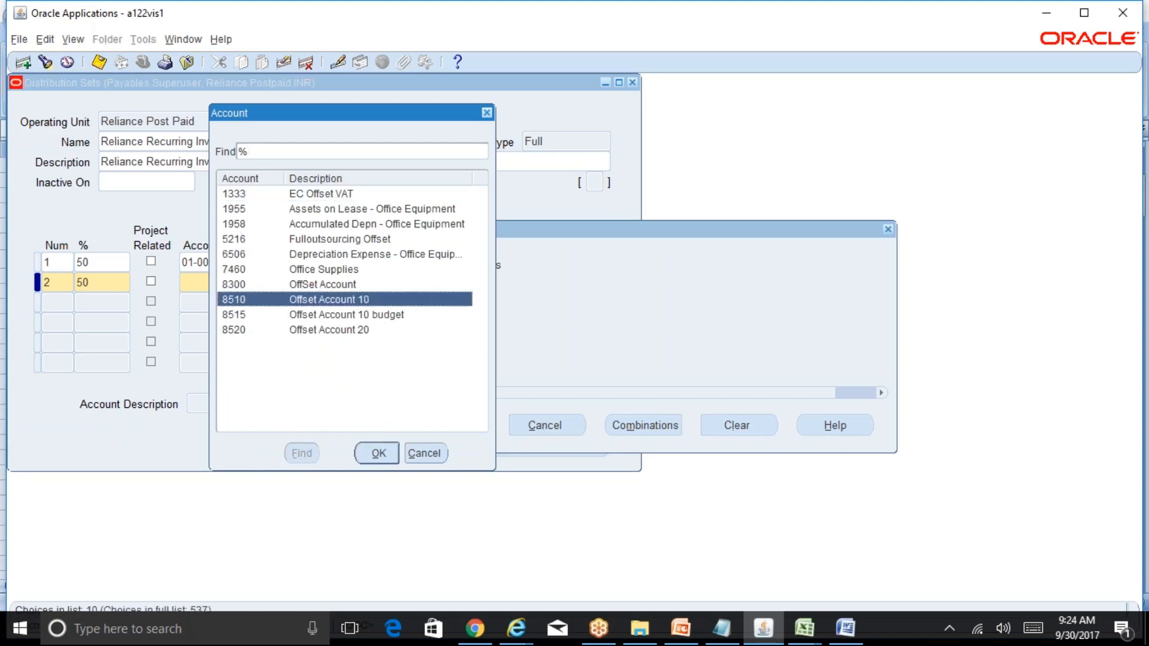
{"action": "key", "text": "Up"}
{"action": "key", "text": "Up"}
{"action": "key", "text": "Return"}
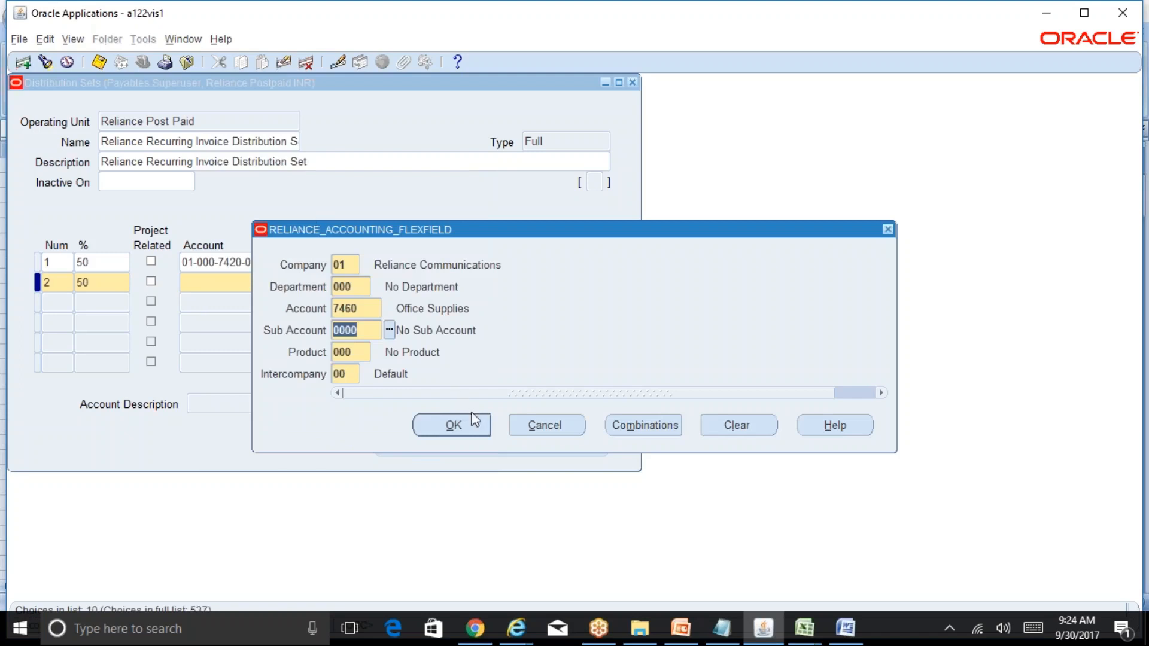
{"action": "left_click", "coordinate": [486, 428]}
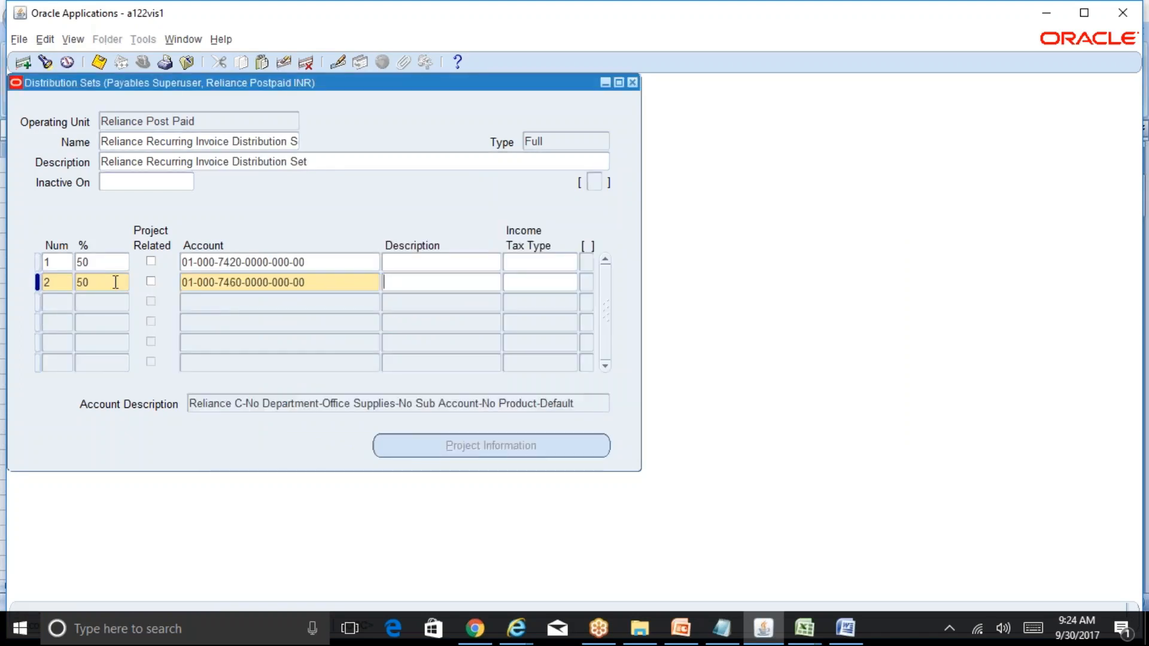
- Save the distribution set and review the account on each of its two lines
{"action": "left_click", "coordinate": [116, 282]}
{"action": "key", "text": "ctrl+s"}
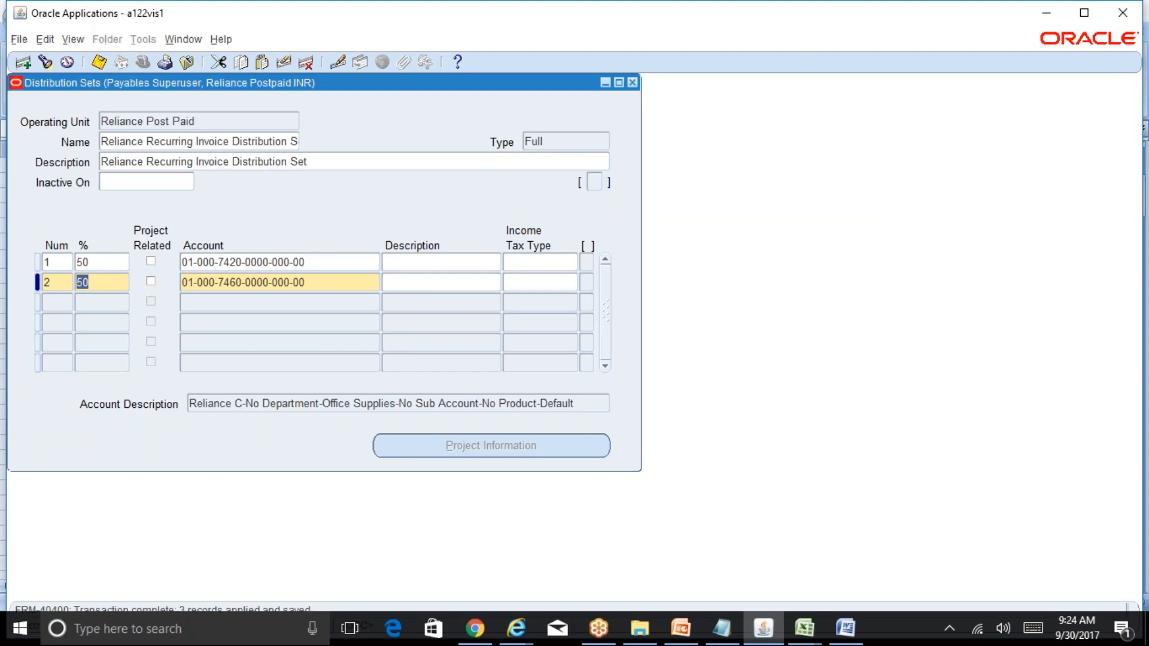
{"action": "left_click", "coordinate": [194, 141]}
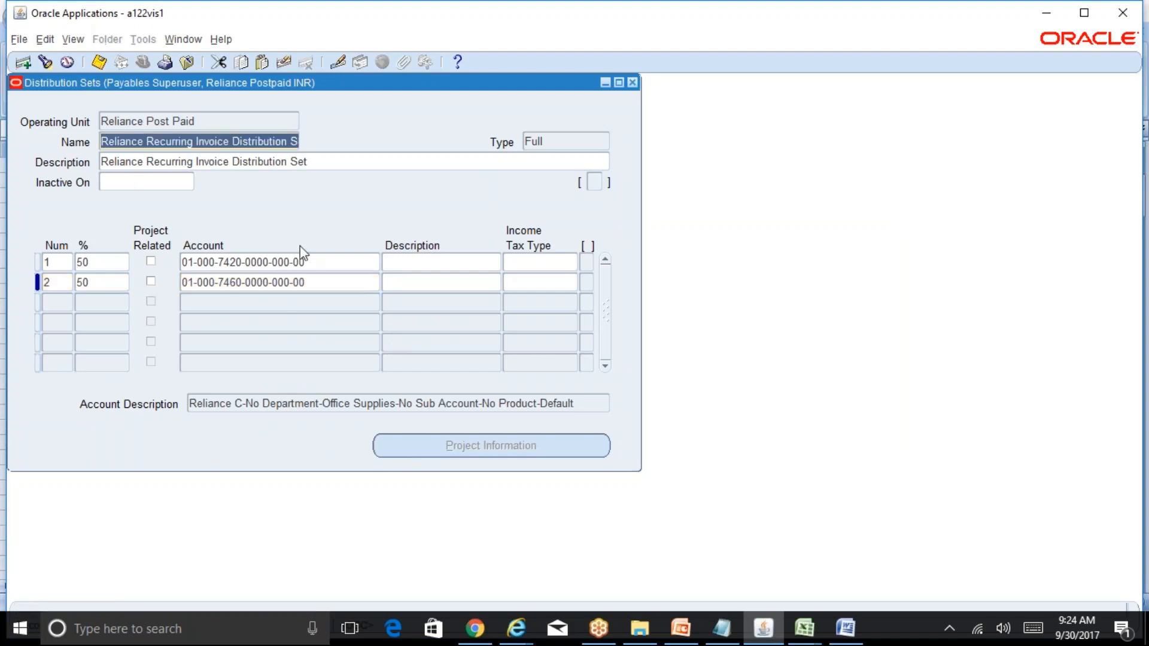
{"action": "left_click", "coordinate": [304, 261]}
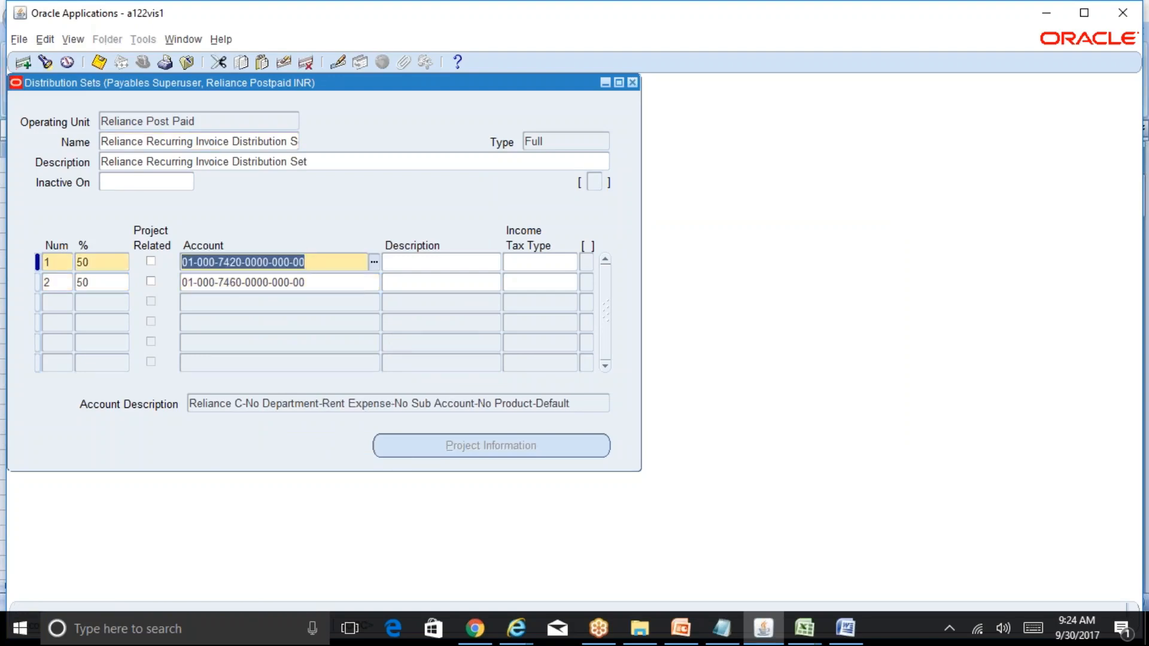
{"action": "left_click", "coordinate": [326, 281]}
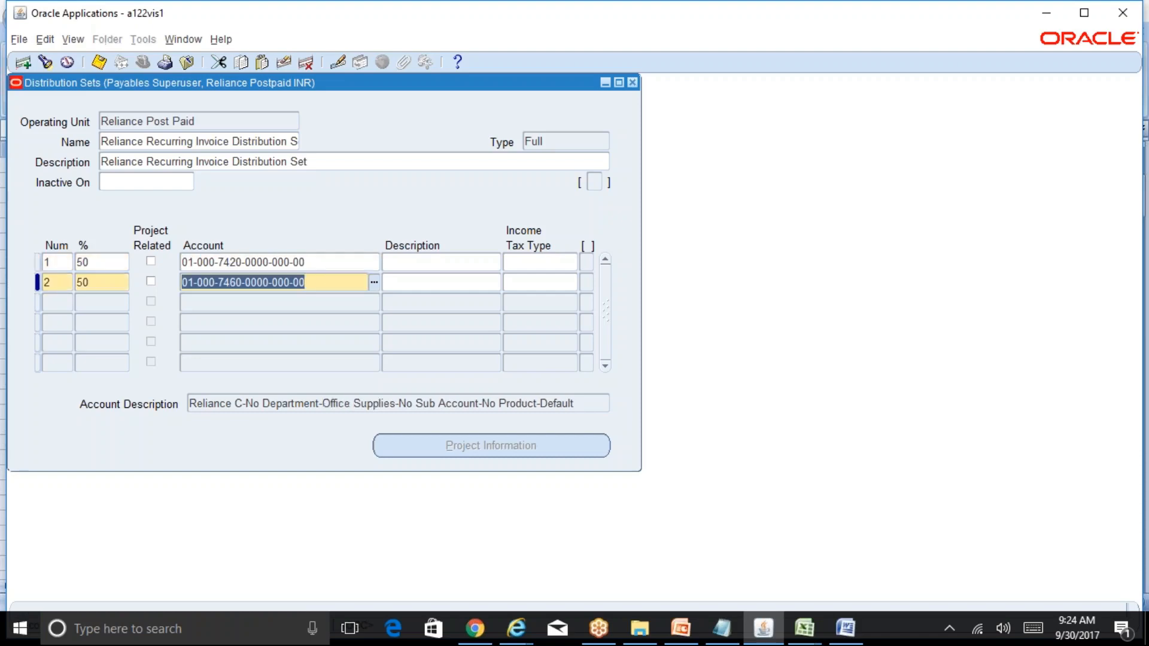
{"action": "key", "text": "ctrl+s"}
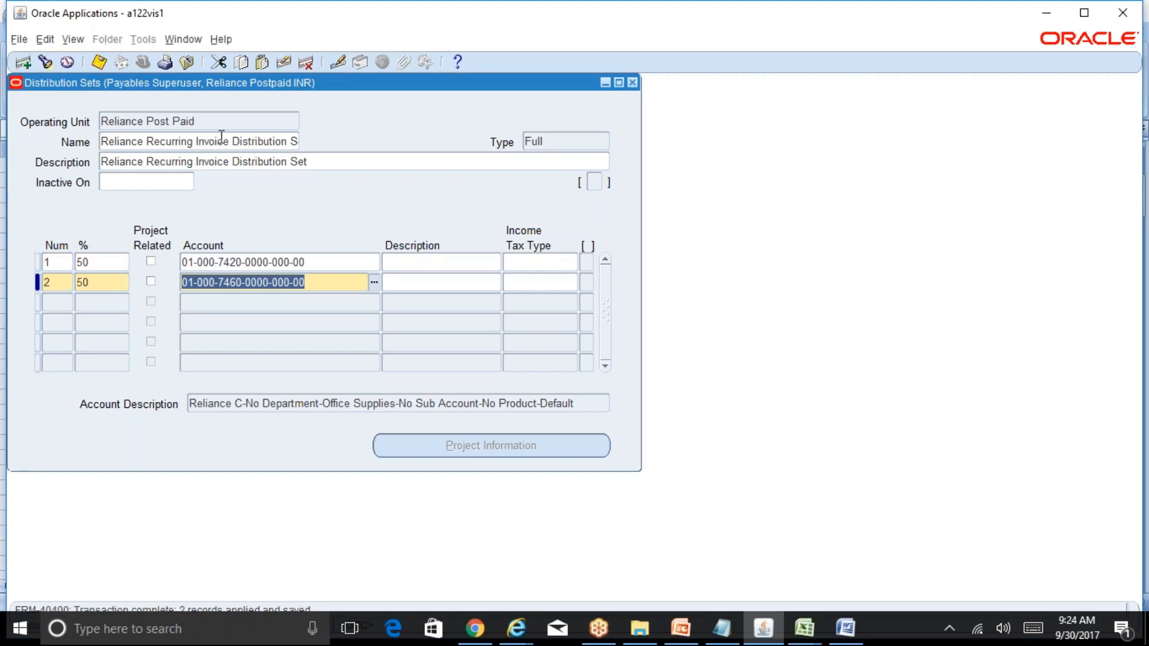
- Recheck the distribution set's name and first line account, and close the Distribution Sets form
{"action": "left_click", "coordinate": [252, 142]}
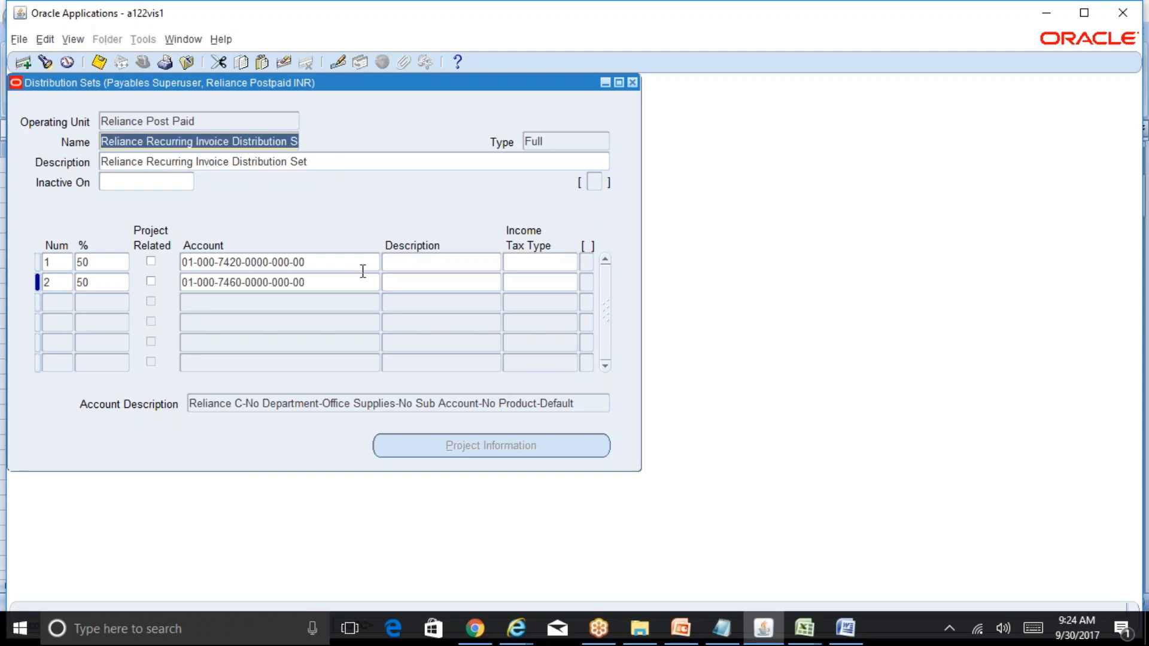
{"action": "left_click", "coordinate": [335, 266]}
{"action": "left_click", "coordinate": [632, 82]}
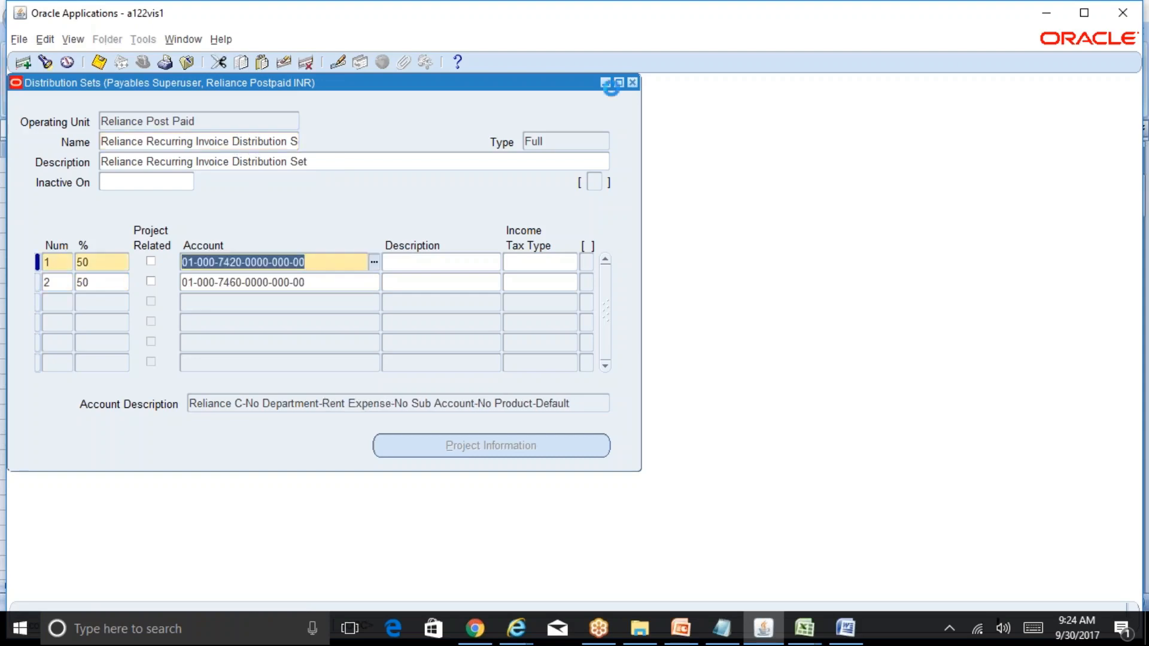
{"action": "left_click", "coordinate": [549, 392]}
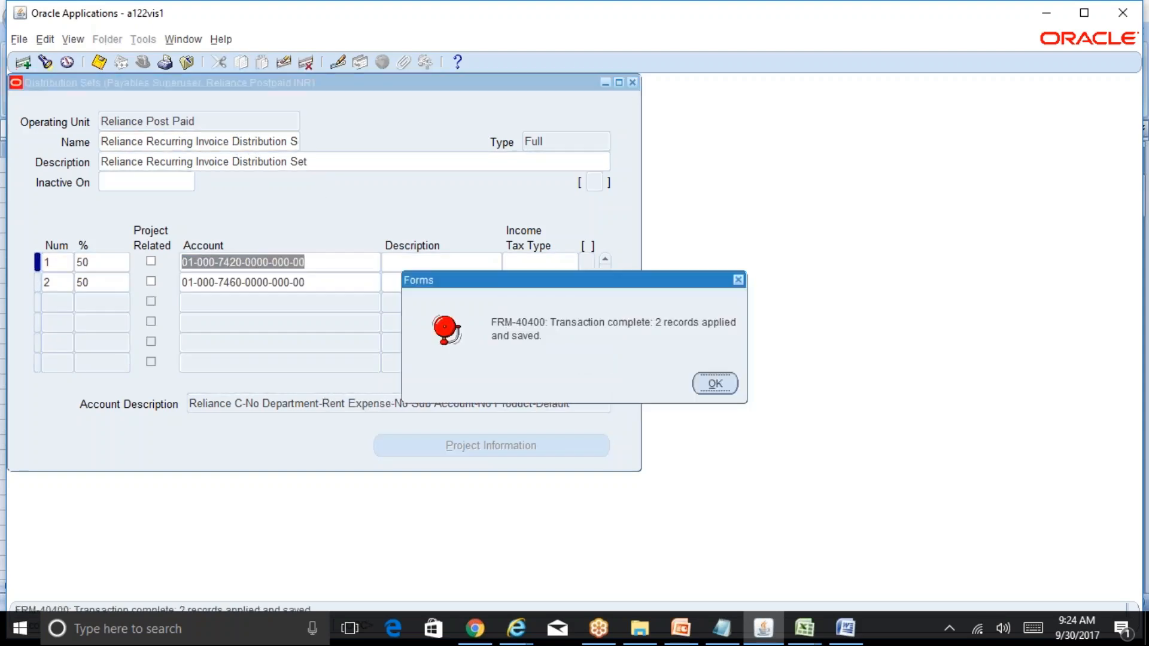
{"action": "left_click", "coordinate": [714, 387]}
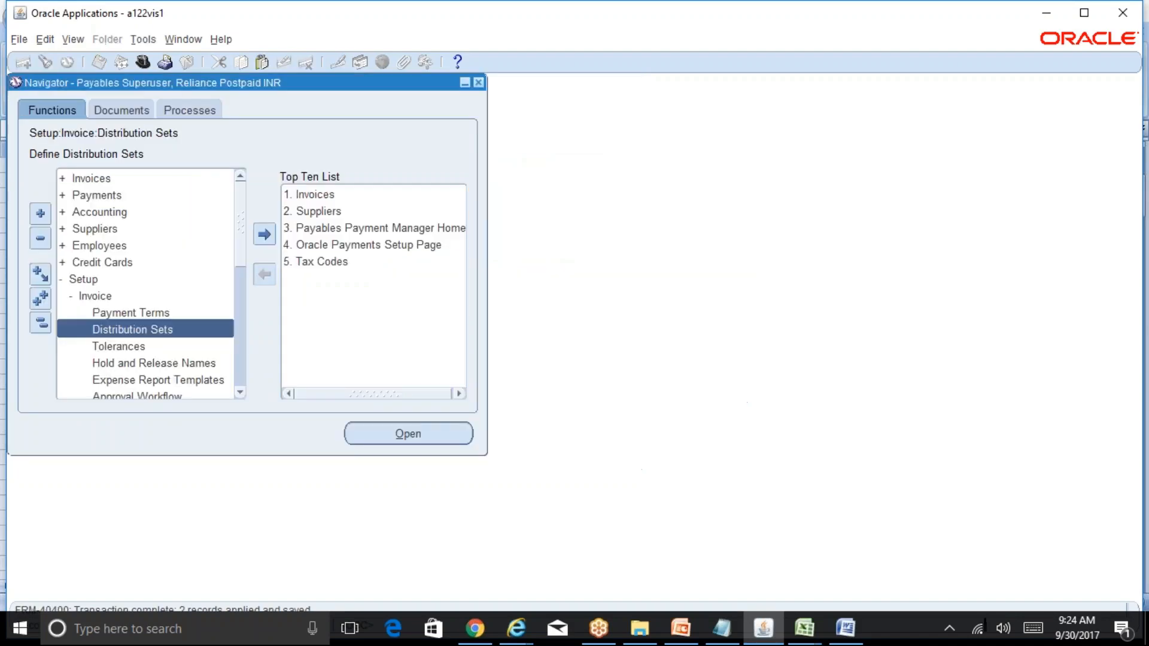
- Open the Invoices entry form and start a Standard invoice for the trading partner ABC Vendor
{"action": "double_click", "coordinate": [116, 180]}
{"action": "double_click", "coordinate": [123, 196]}
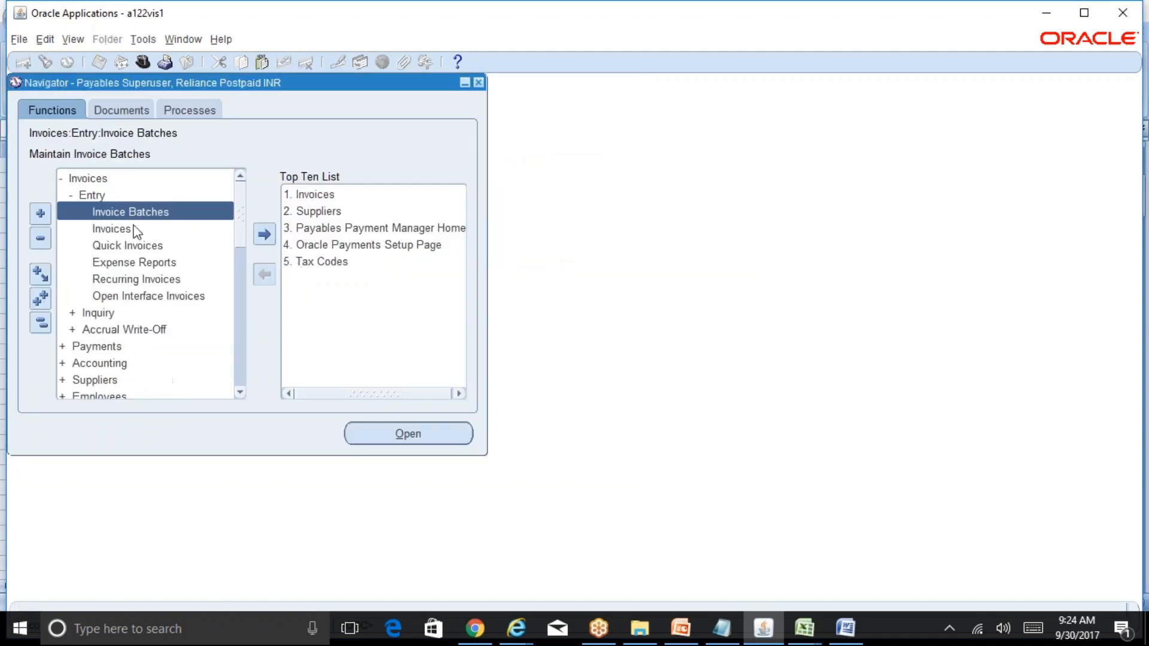
{"action": "left_click", "coordinate": [133, 230]}
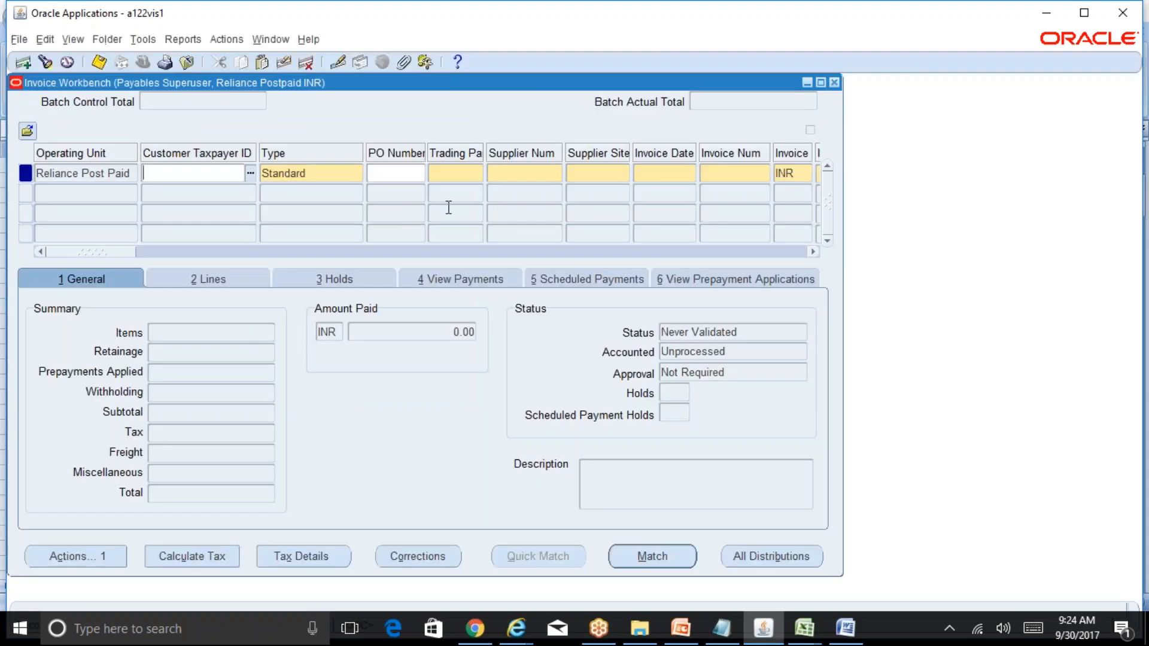
{"action": "left_click", "coordinate": [453, 173]}
{"action": "type", "text": "ab"}
{"action": "type", "text": "c vendor"}
{"action": "key", "text": "Tab"}
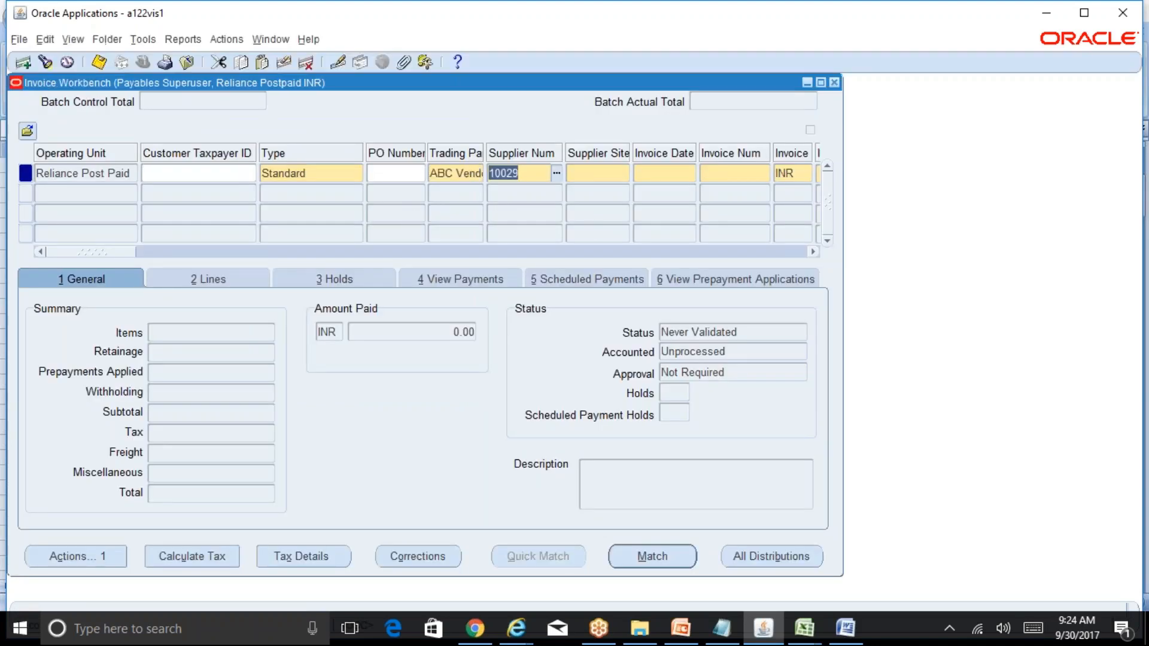
- Set the invoice's supplier site to the ABC_HYD site, replacing the Ahmedabad site picked first
{"action": "key", "text": "Tab"}
{"action": "type", "text": "abC_"}
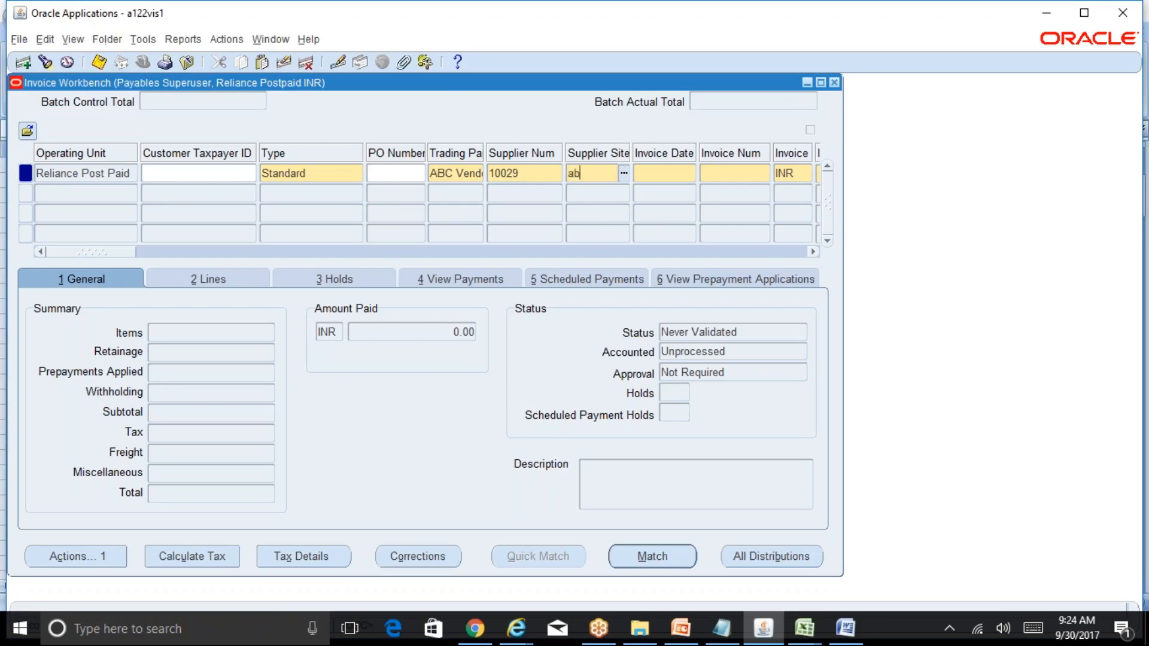
{"action": "key", "text": "Tab"}
{"action": "key", "text": "Return"}
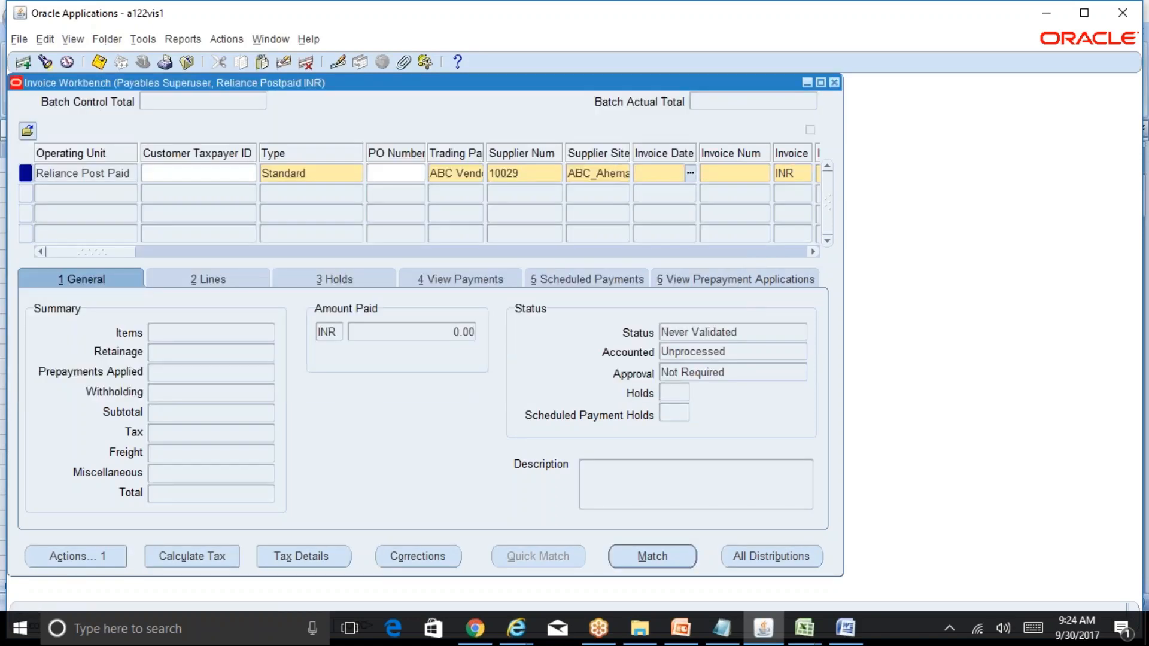
{"action": "key", "text": "shift+Tab"}
{"action": "type", "text": "abc_hyd"}
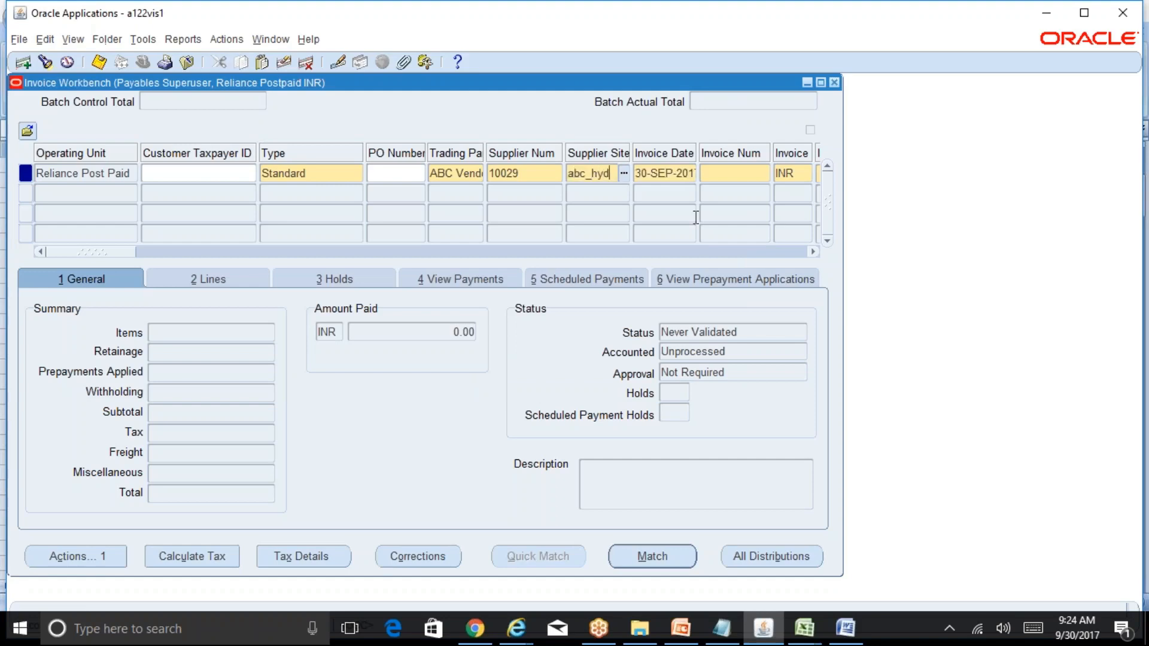
{"action": "key", "text": "Tab"}
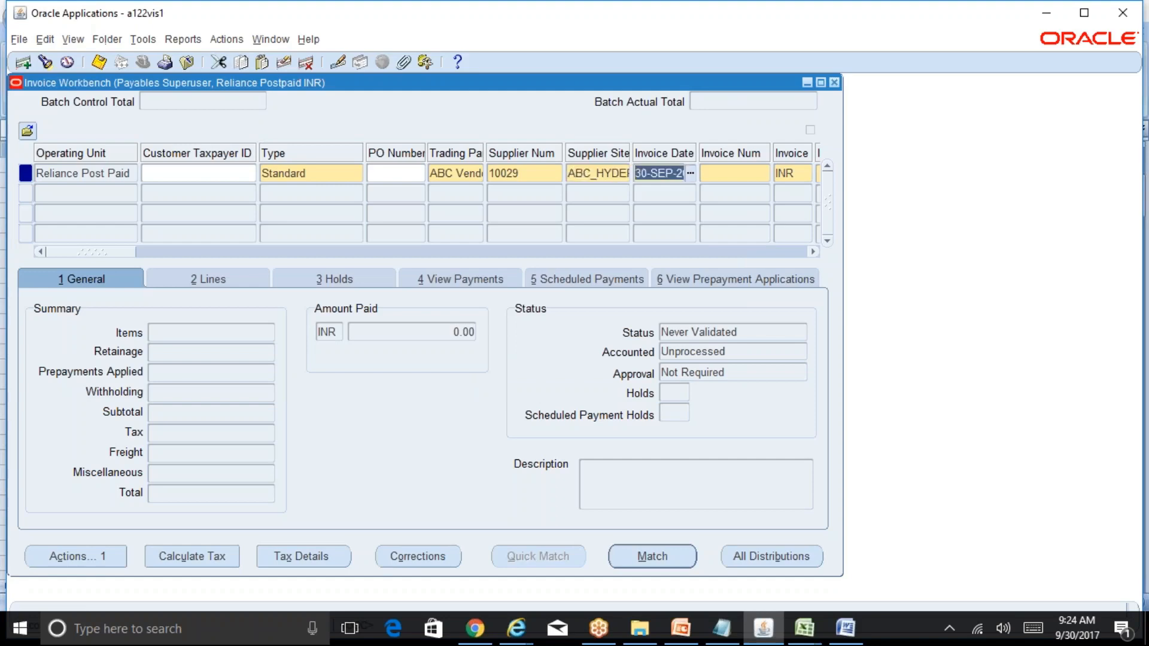
- Enter invoice number ABCH100 and an invoice amount of 20000, keeping the default date and INR currency
{"action": "key", "text": "Tab"}
{"action": "type", "text": "A"}
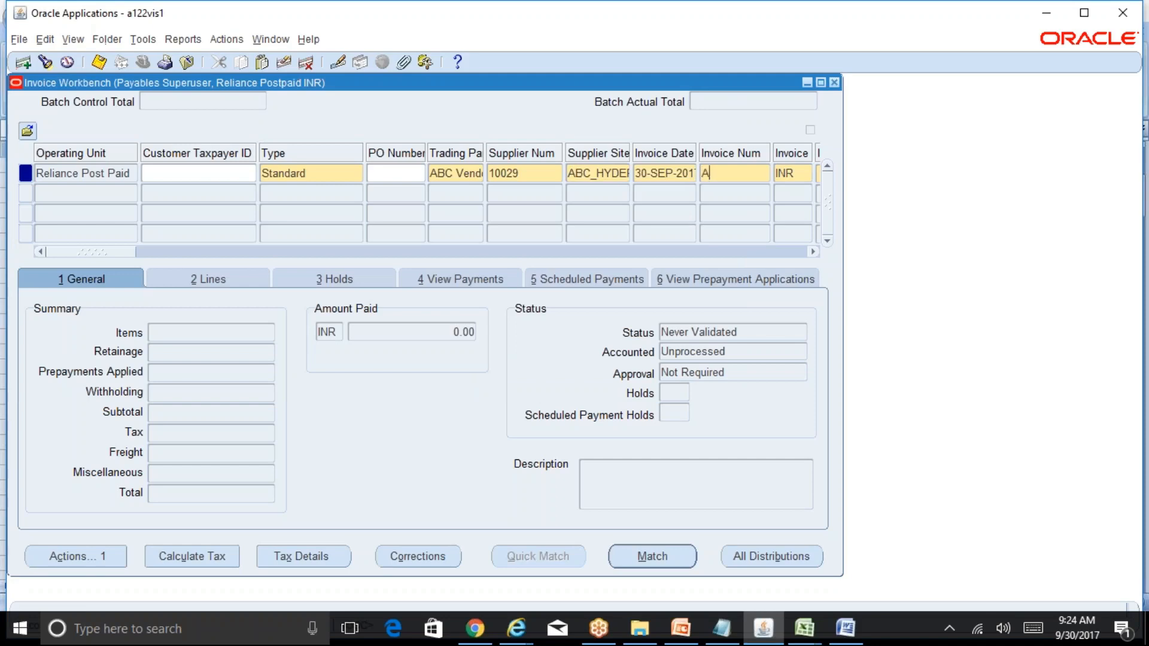
{"action": "type", "text": "BCH100"}
{"action": "key", "text": "Tab"}
{"action": "key", "text": "Tab"}
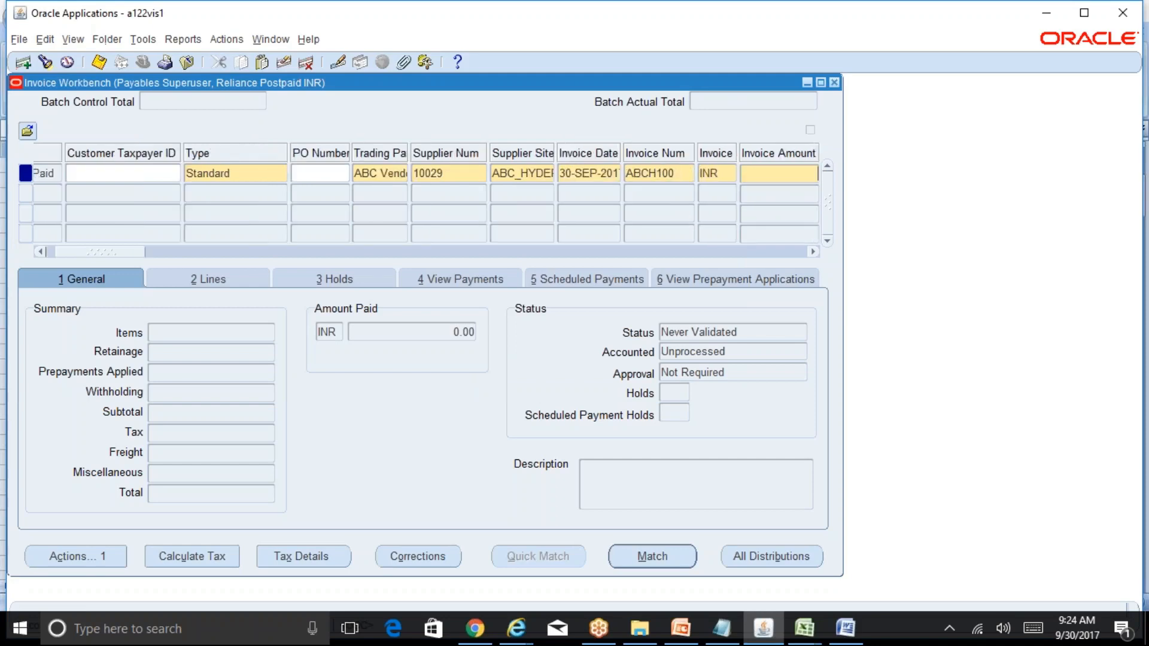
{"action": "type", "text": "20000"}
{"action": "key", "text": "Tab"}
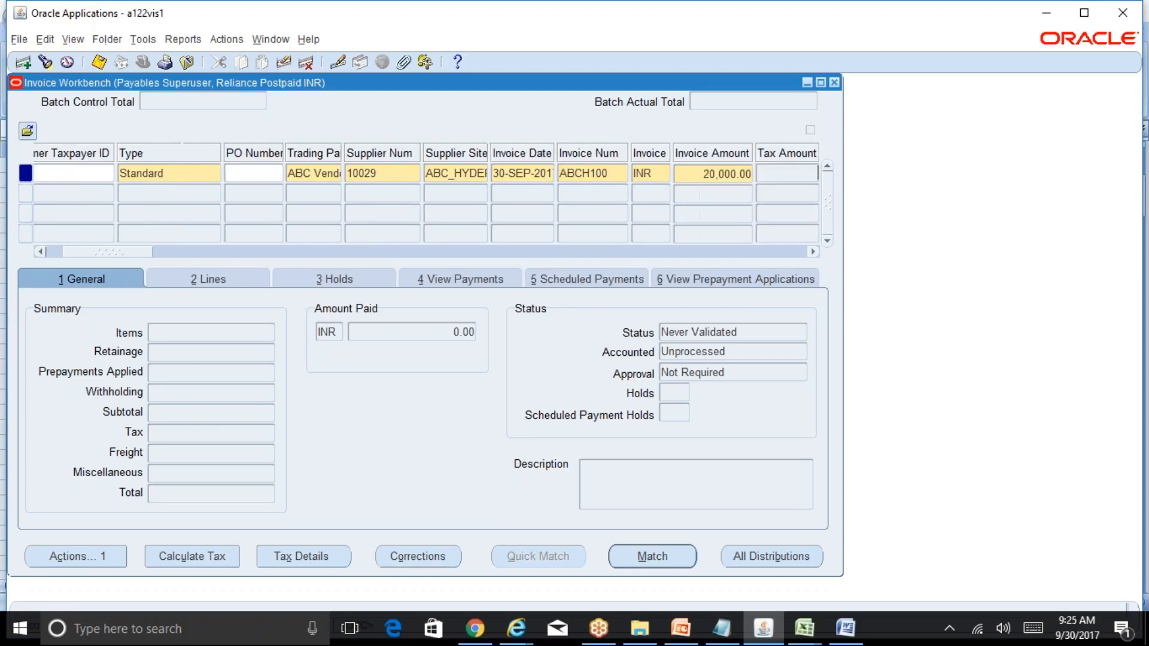
- Enter an amount of 20000 for item line 1 of the invoice
{"action": "left_click", "coordinate": [233, 283]}
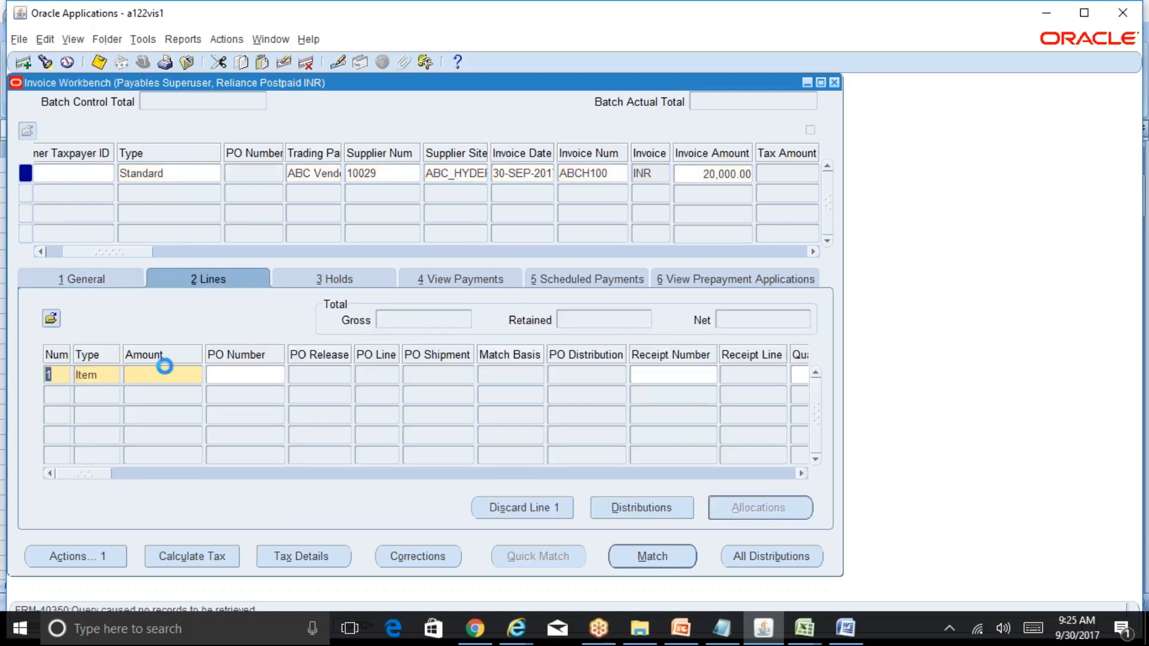
{"action": "left_click", "coordinate": [165, 368]}
{"action": "type", "text": "20000"}
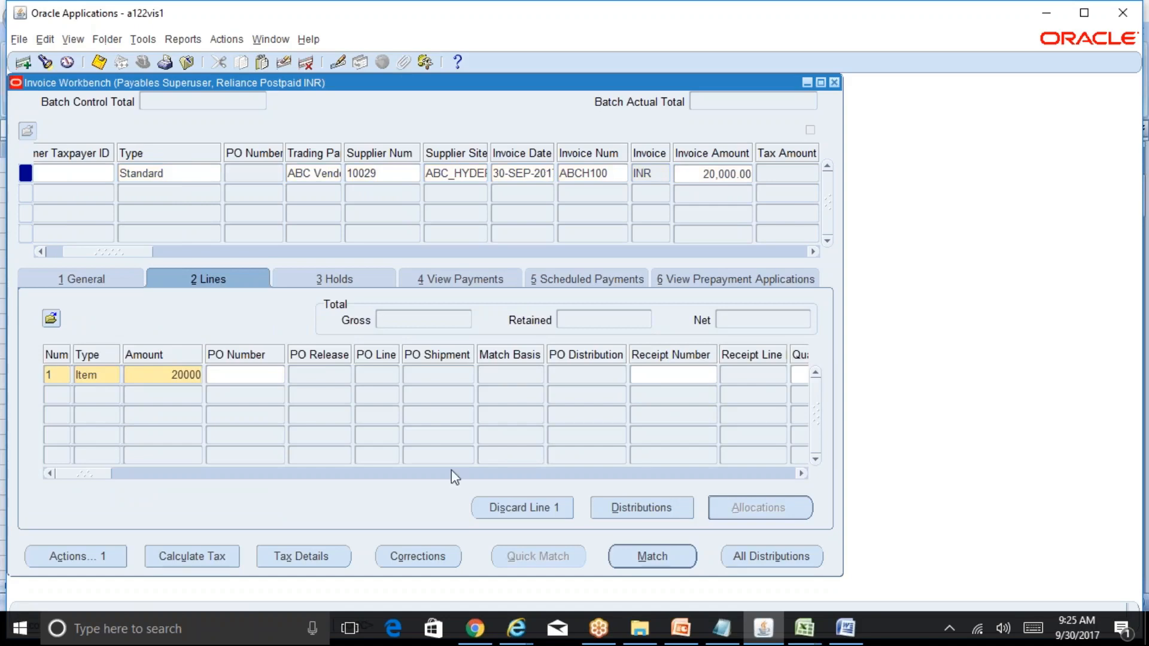
- Assign the Reliance Recurring Invoice Distribution Set to the invoice line and save the invoice
{"action": "left_click_drag", "start_coordinate": [87, 474], "coordinate": [159, 483]}
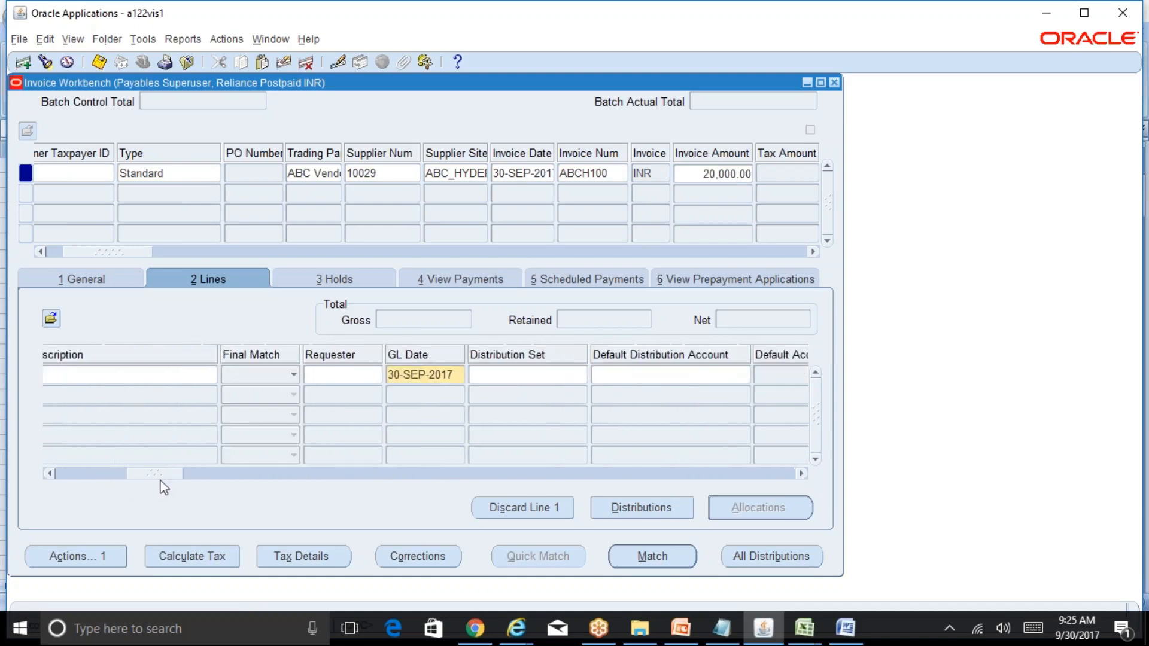
{"action": "left_click", "coordinate": [516, 378]}
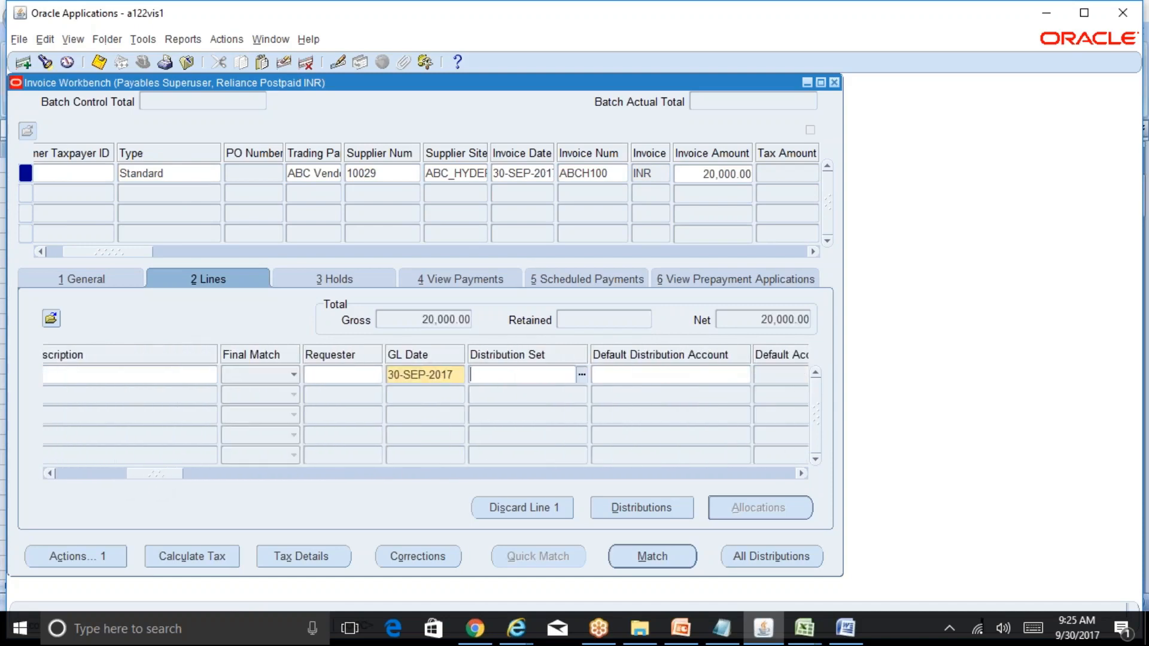
{"action": "left_click", "coordinate": [584, 376]}
{"action": "left_click", "coordinate": [240, 375]}
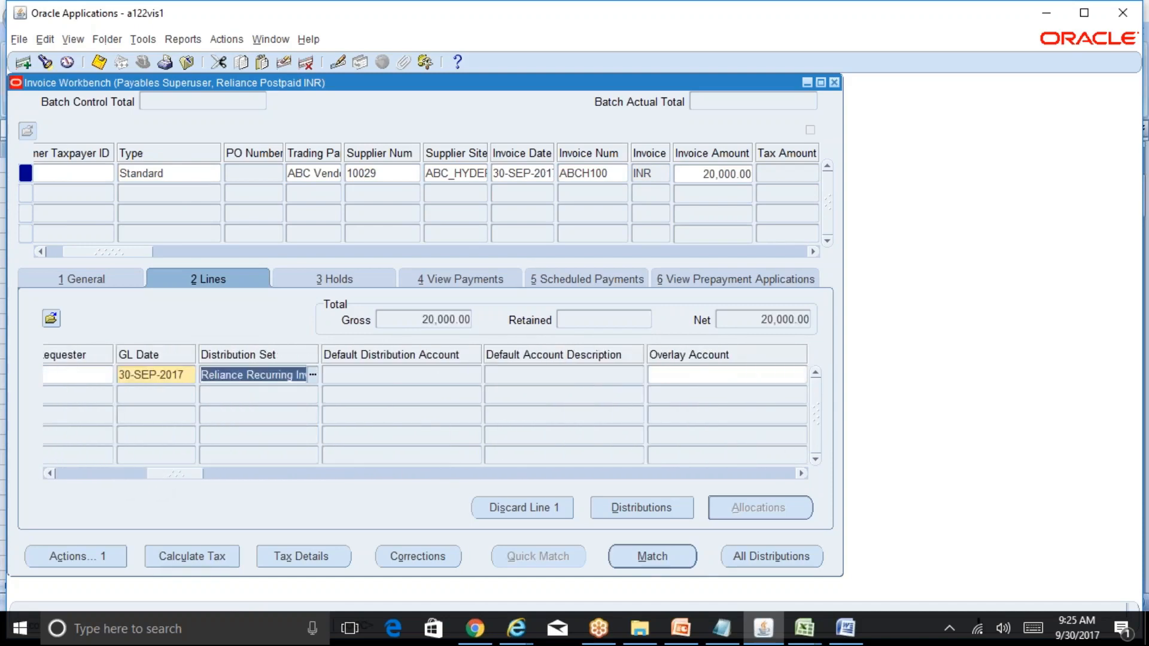
{"action": "left_click_drag", "start_coordinate": [216, 377], "coordinate": [335, 383]}
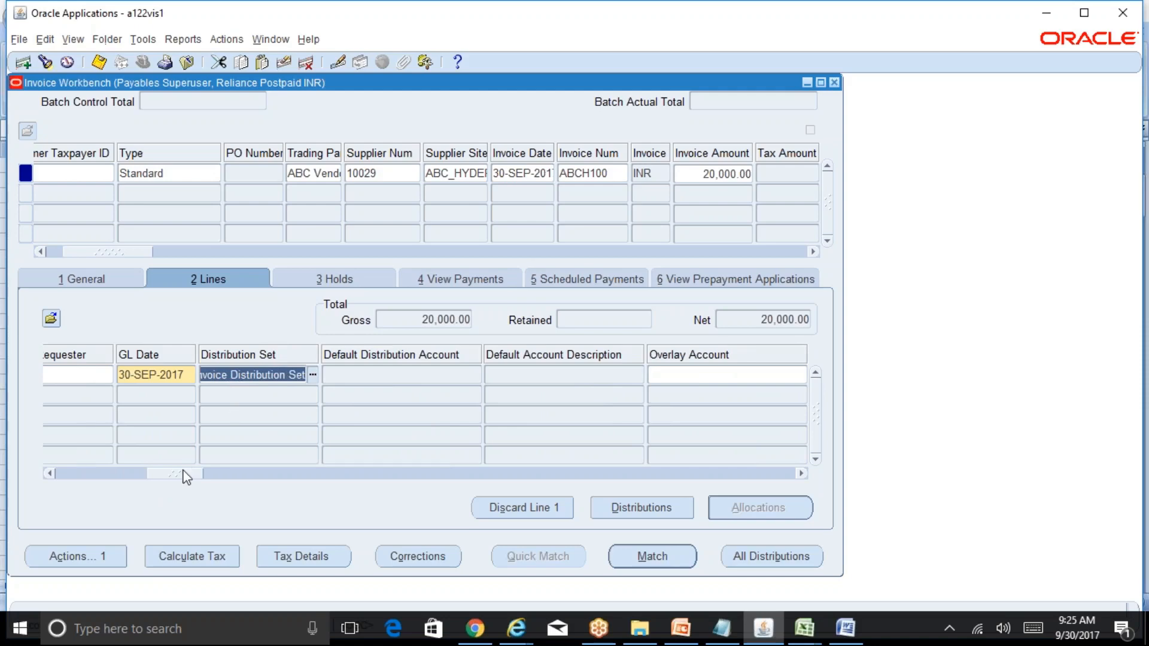
{"action": "left_click_drag", "start_coordinate": [184, 474], "coordinate": [81, 473]}
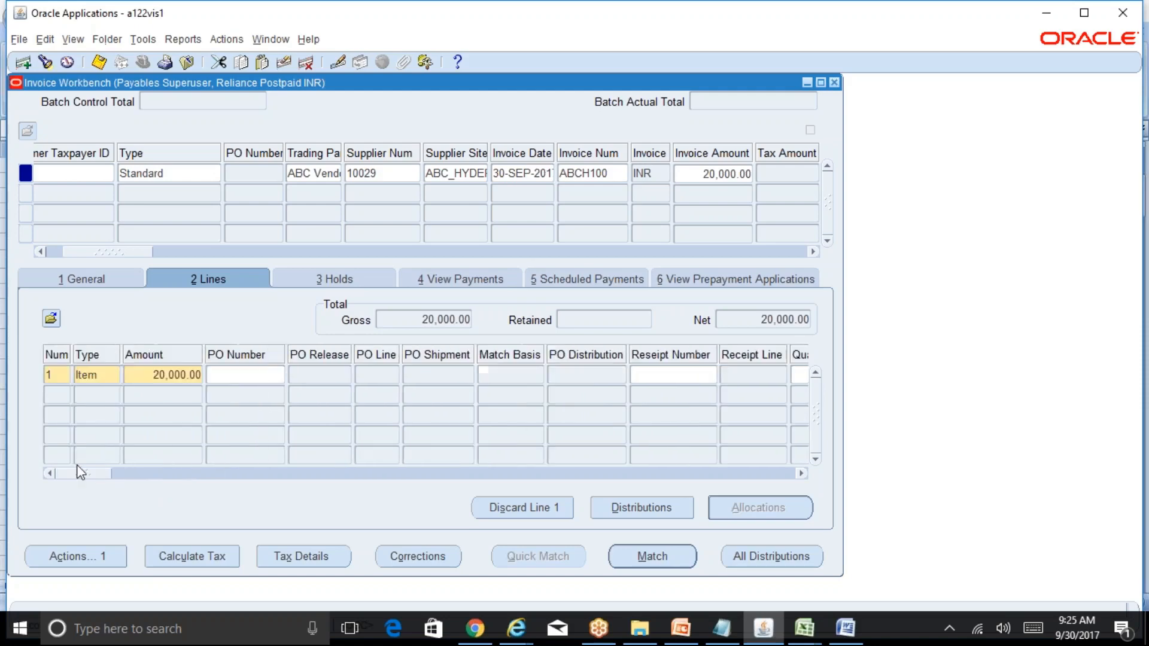
{"action": "left_click", "coordinate": [98, 63]}
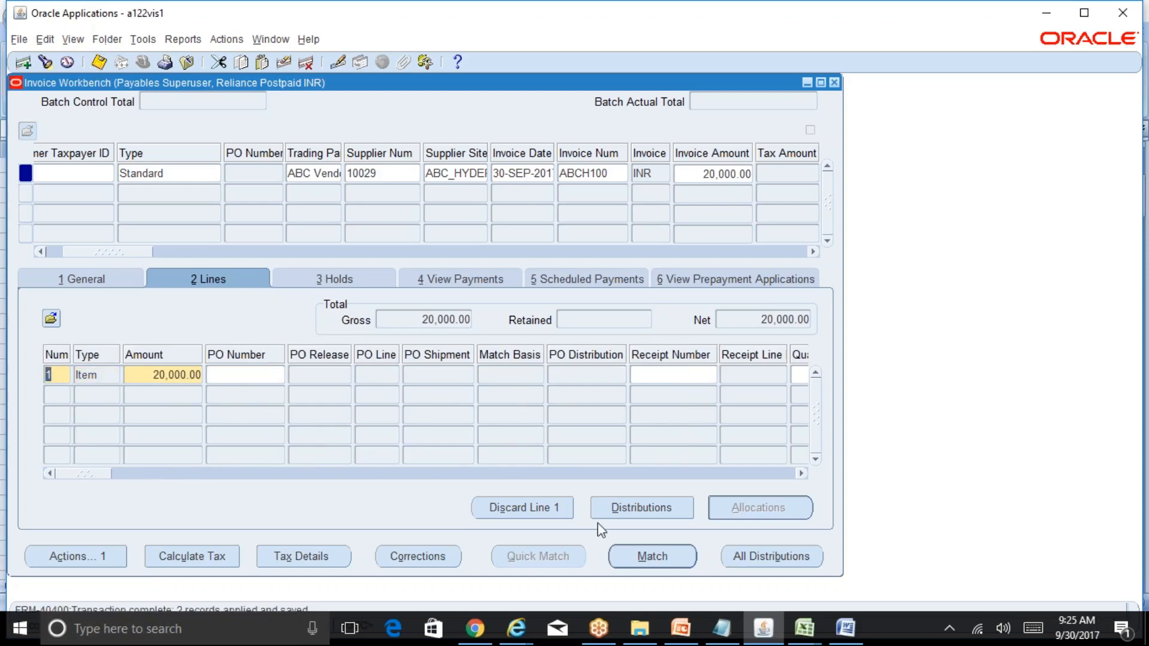
- Open the line's distributions, review the account and amount of both distributions, and save them
{"action": "left_click", "coordinate": [625, 509]}
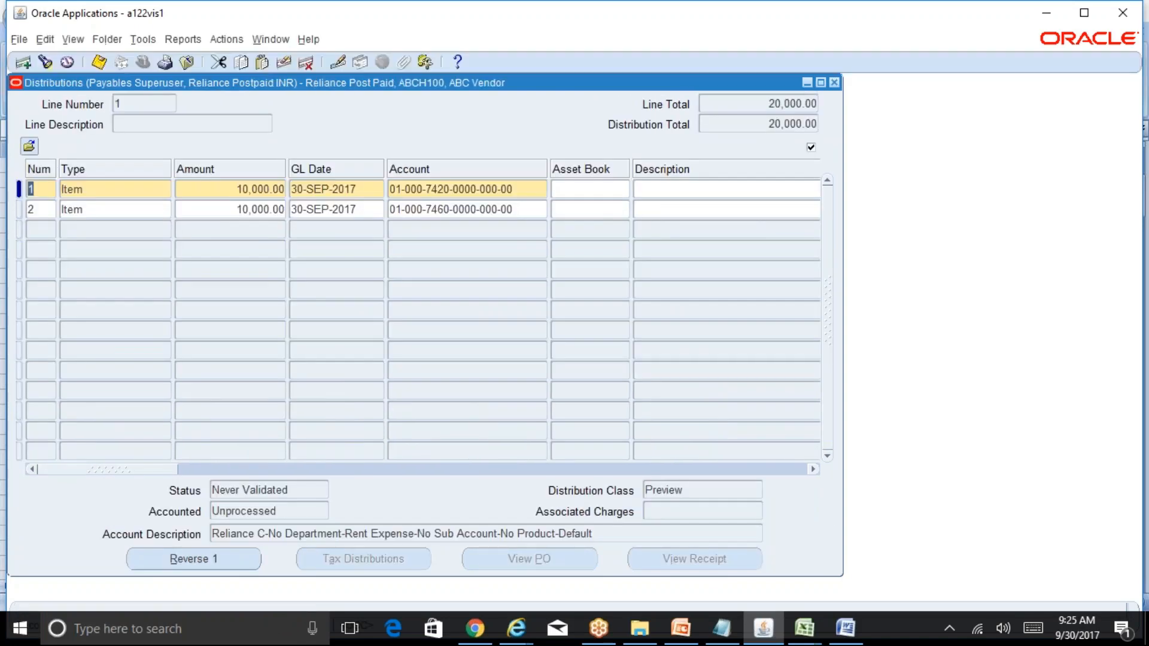
{"action": "left_click", "coordinate": [526, 189]}
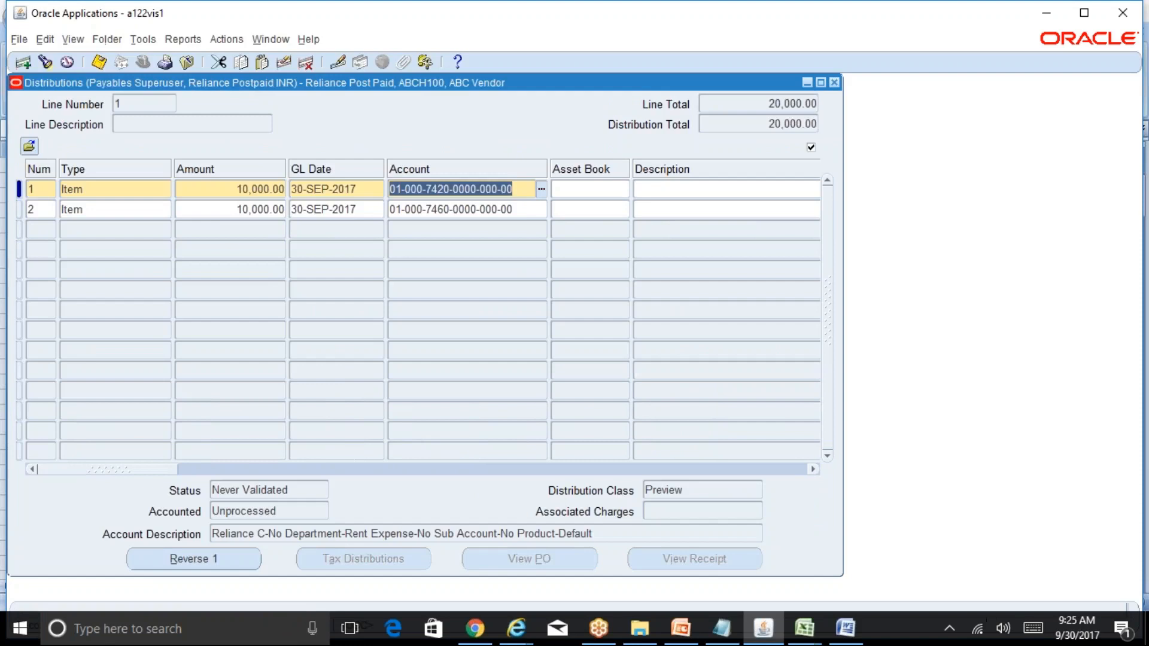
{"action": "left_click", "coordinate": [528, 210]}
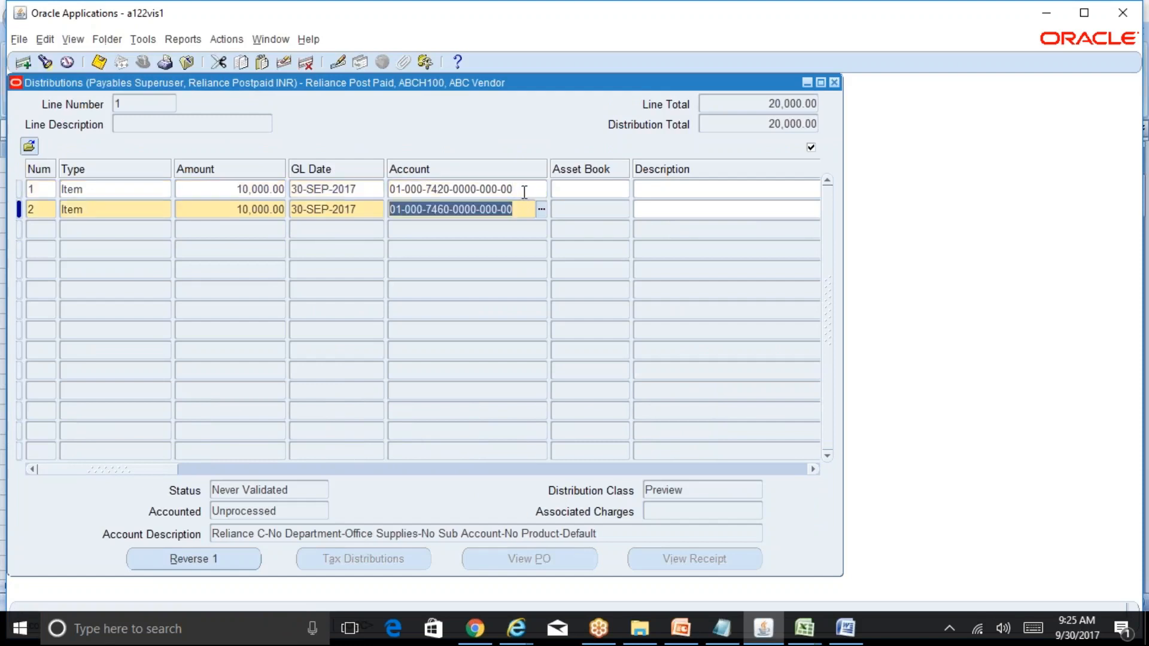
{"action": "left_click", "coordinate": [252, 189]}
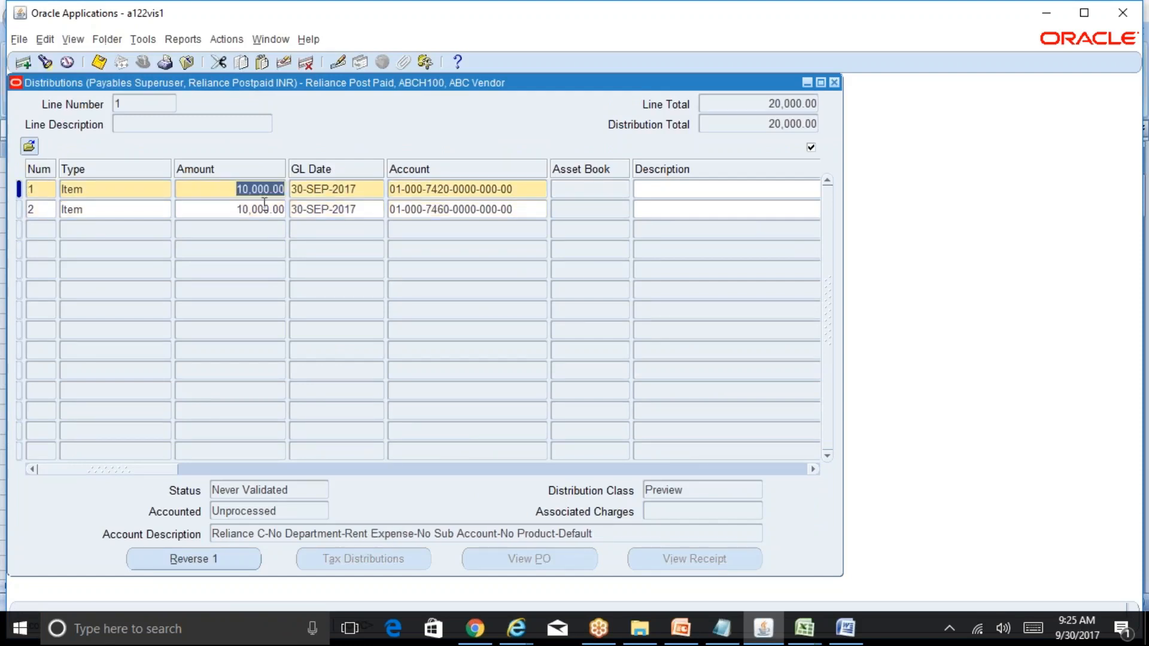
{"action": "left_click", "coordinate": [267, 208]}
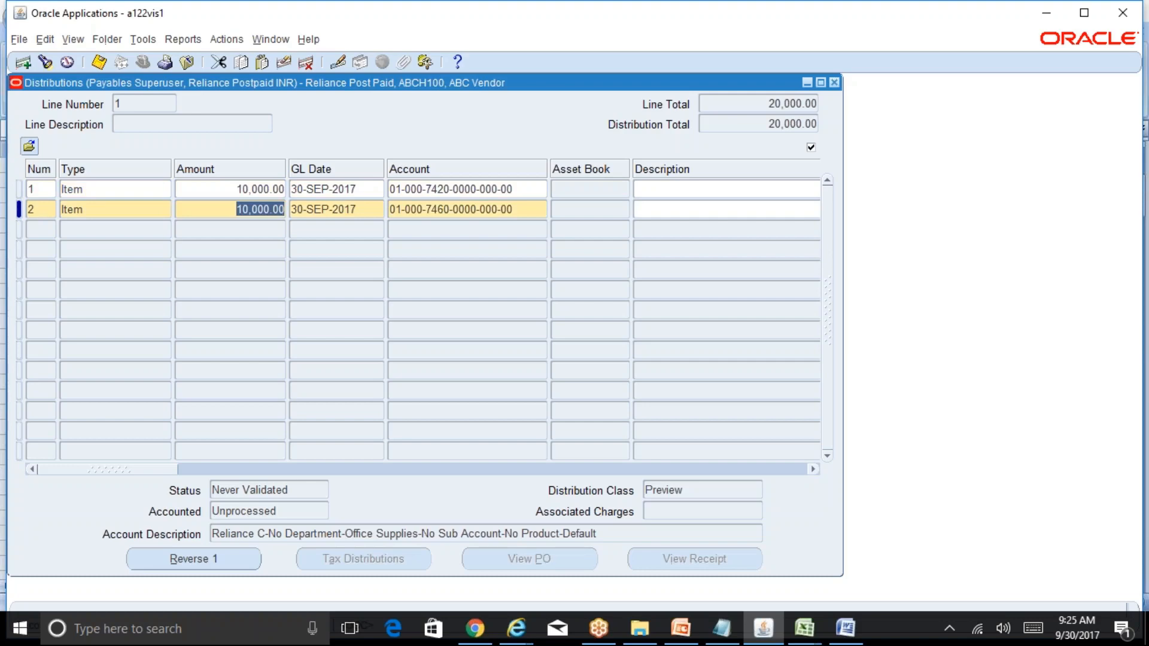
{"action": "left_click", "coordinate": [261, 193]}
{"action": "left_click", "coordinate": [264, 208]}
{"action": "key", "text": "ctrl+s"}
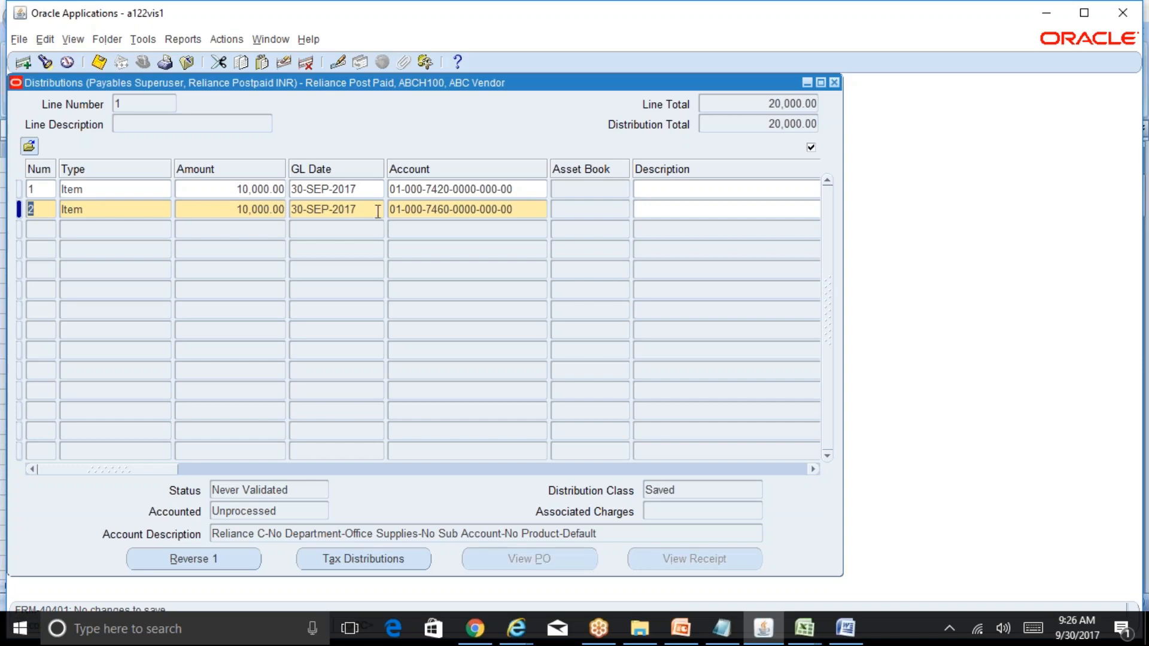
- Set the first distribution's amount to 5000 and the second's to 15000, and save the changes
{"action": "left_click_drag", "start_coordinate": [238, 189], "coordinate": [307, 191]}
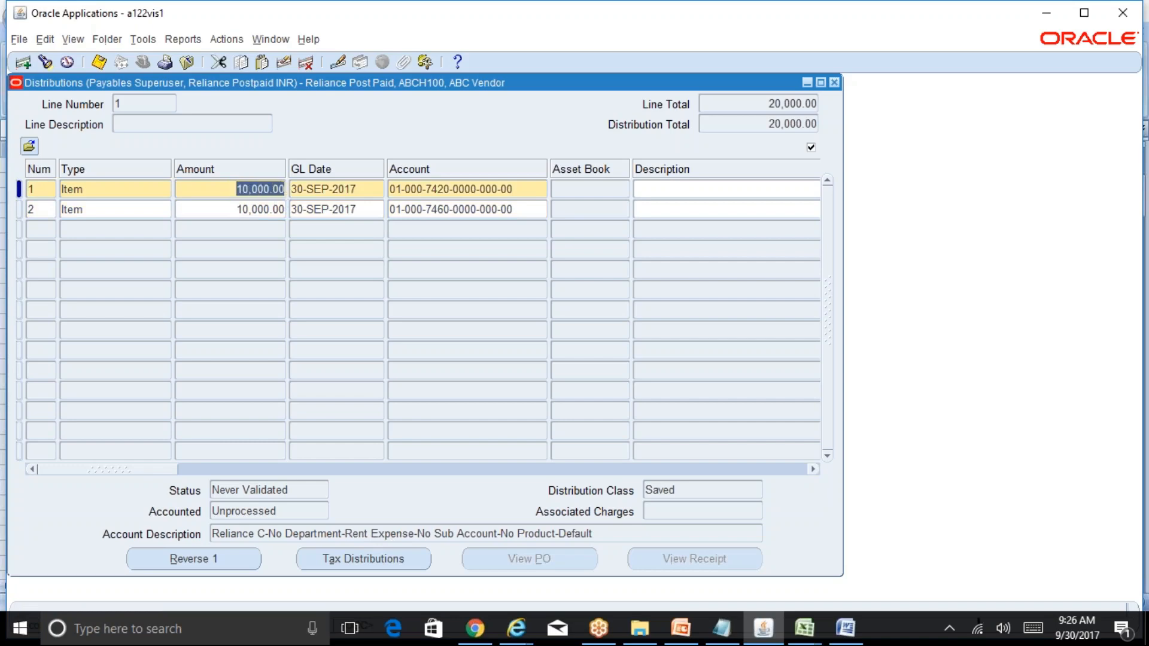
{"action": "type", "text": "5000"}
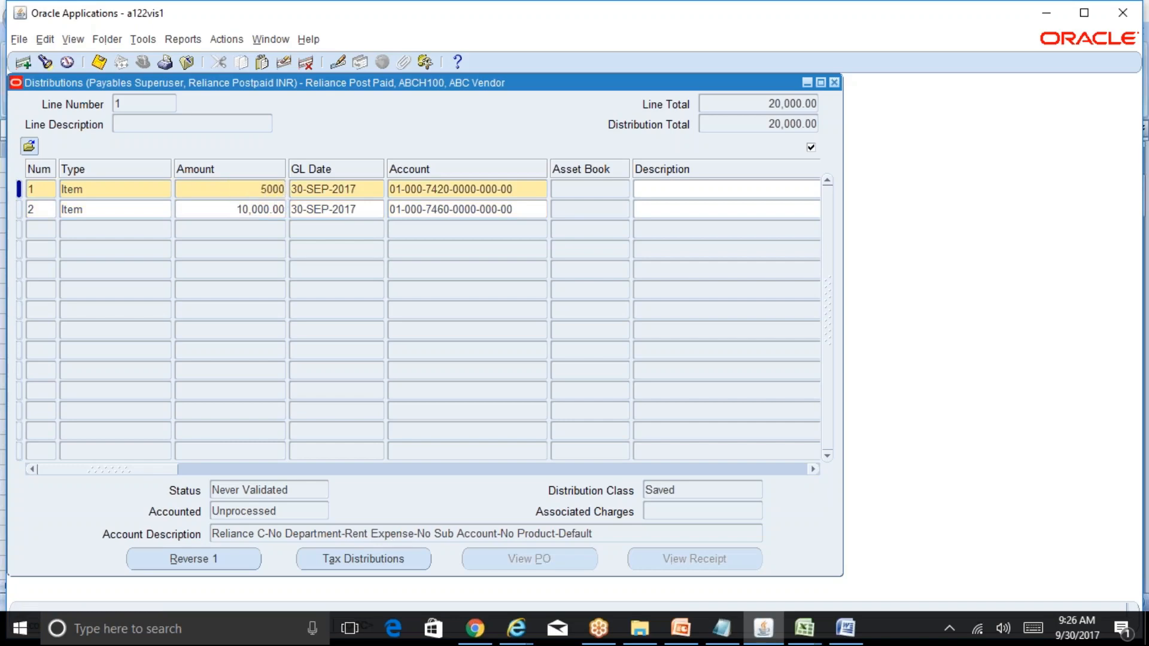
{"action": "left_click", "coordinate": [275, 209]}
{"action": "type", "text": "15000"}
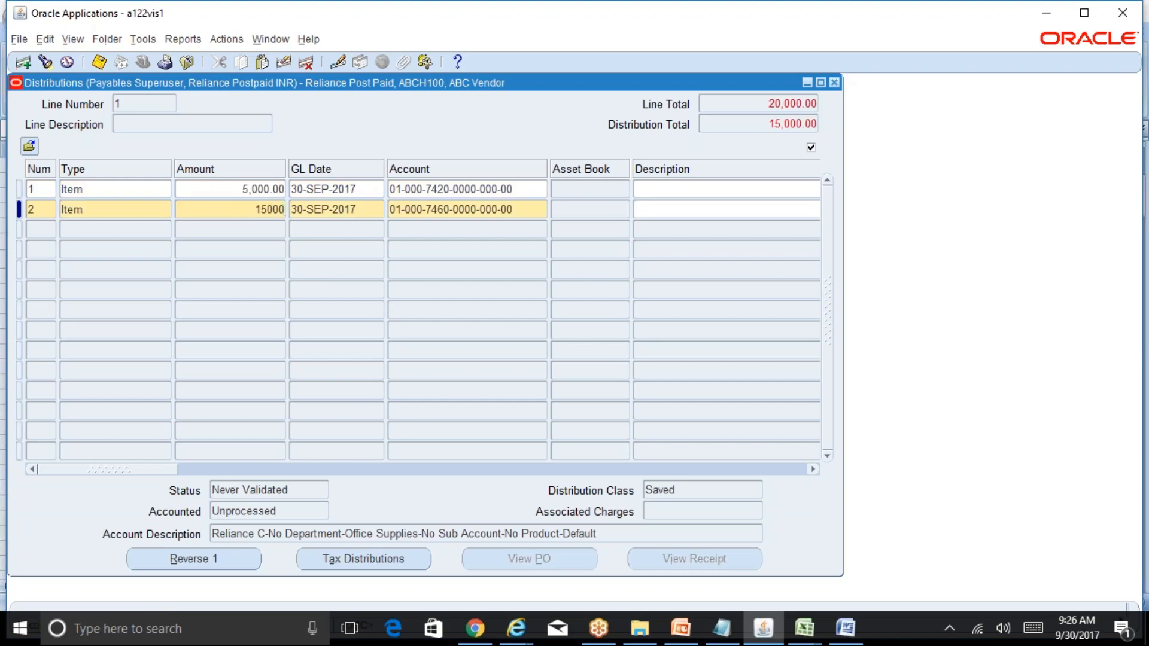
{"action": "key", "text": "ctrl+s"}
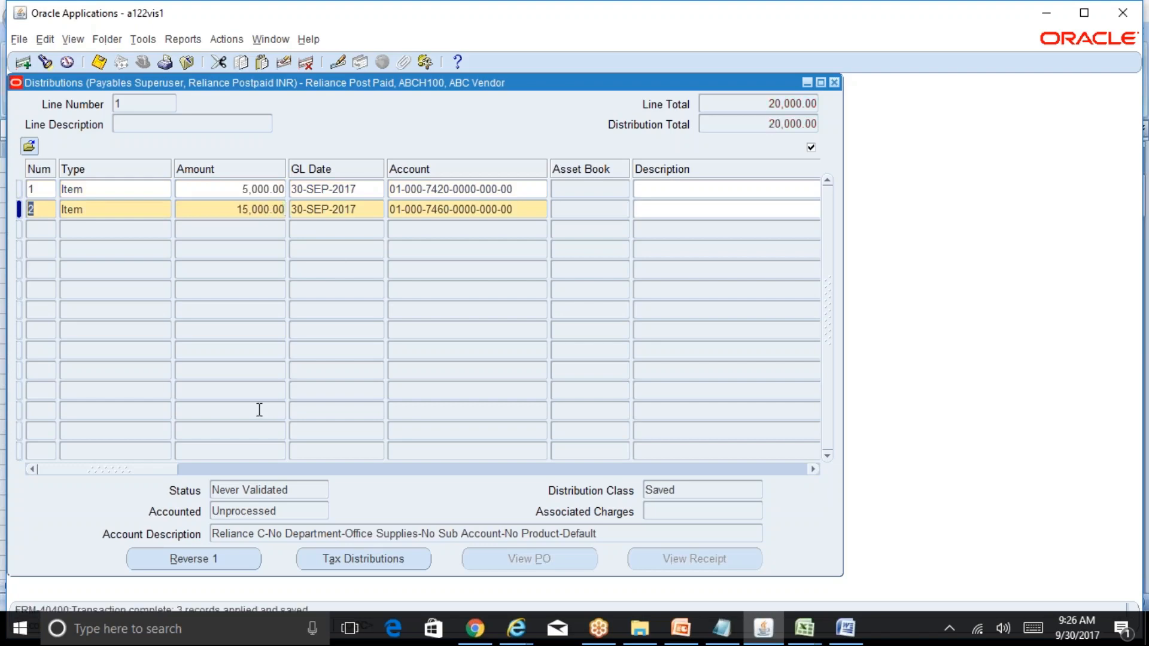
- Check the account of each distribution and close the Distributions window
{"action": "left_click", "coordinate": [533, 188]}
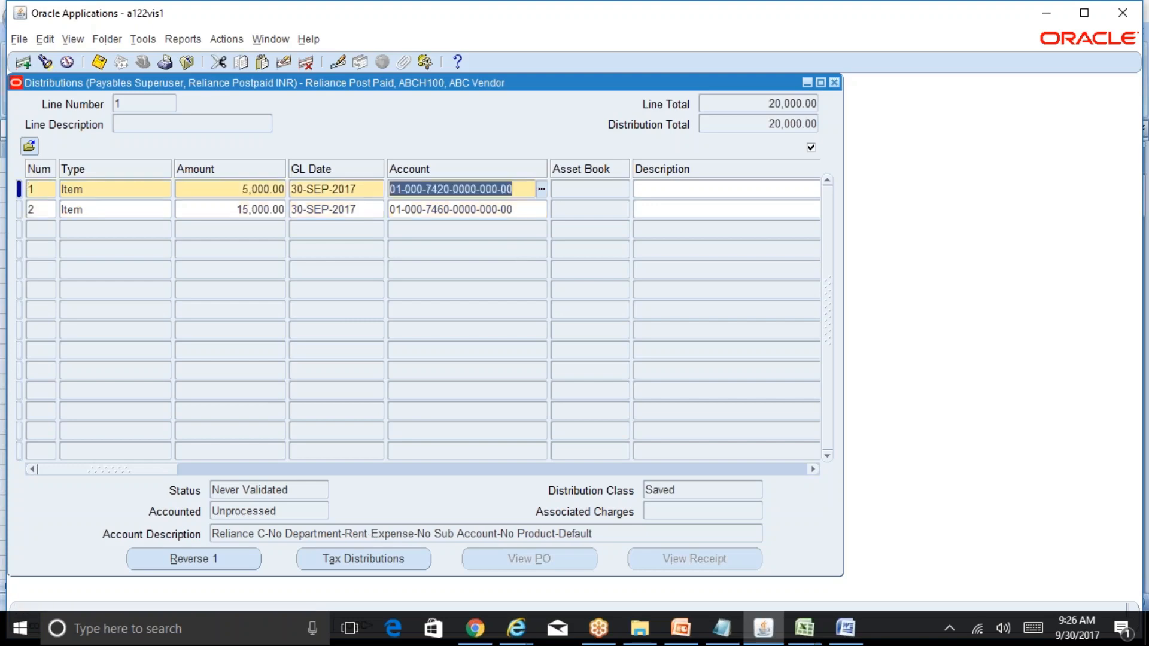
{"action": "left_click", "coordinate": [534, 209]}
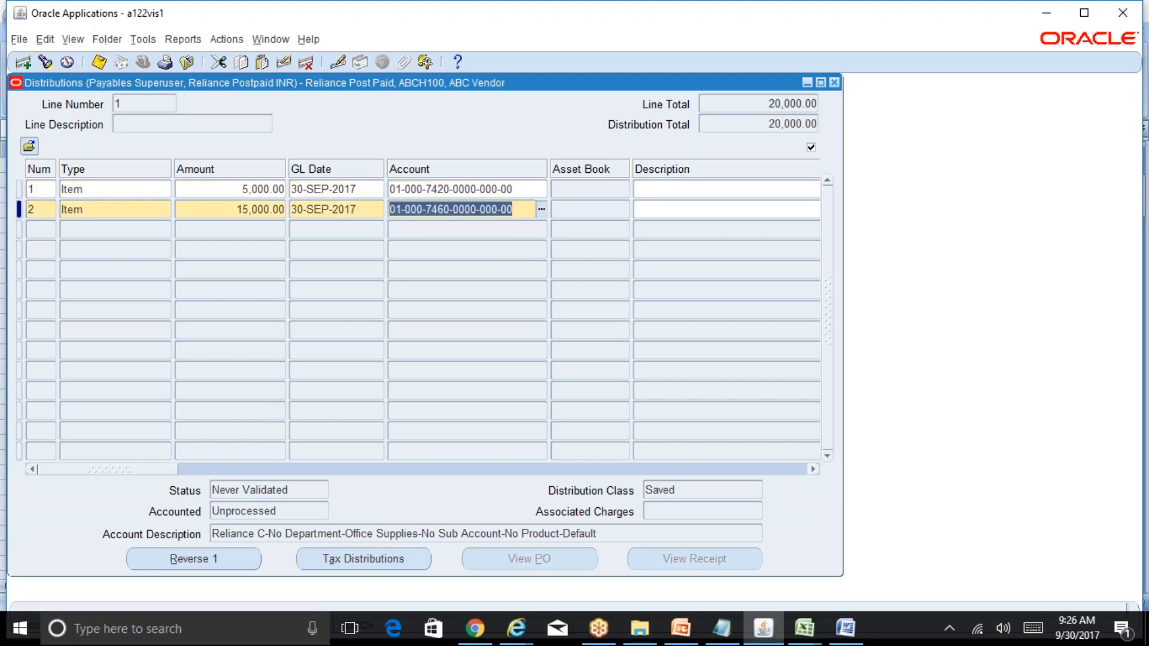
{"action": "left_click", "coordinate": [834, 82]}
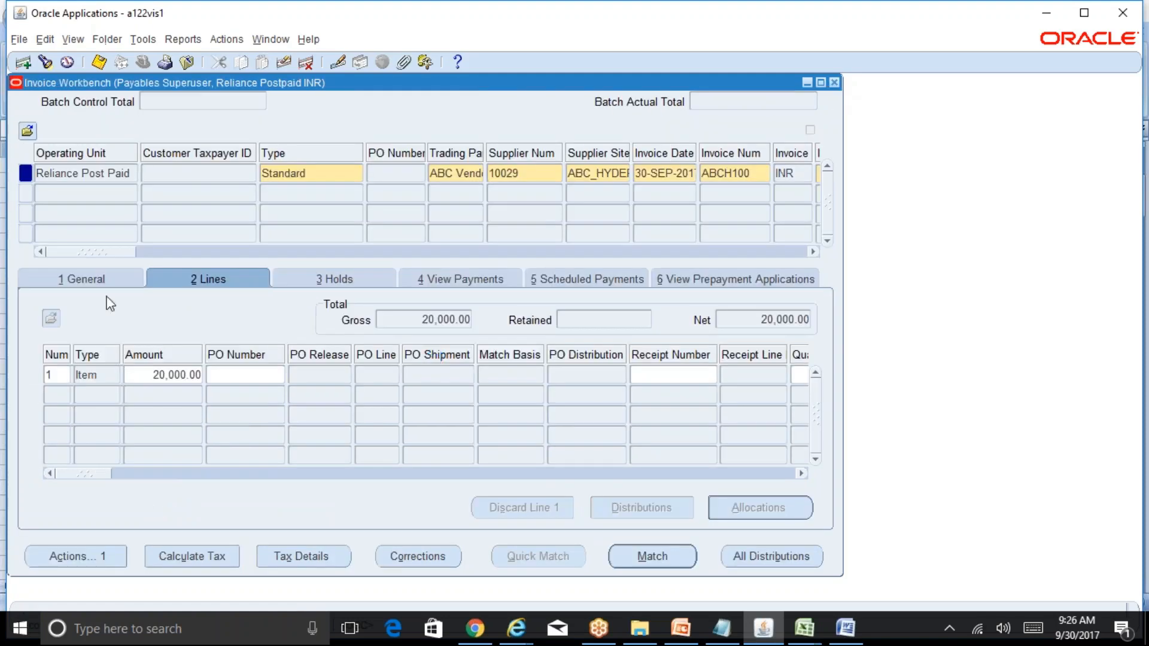
- Validate invoice ABCH100 from its general details and close the Invoice Workbench
{"action": "left_click", "coordinate": [90, 278]}
{"action": "left_click", "coordinate": [102, 551]}
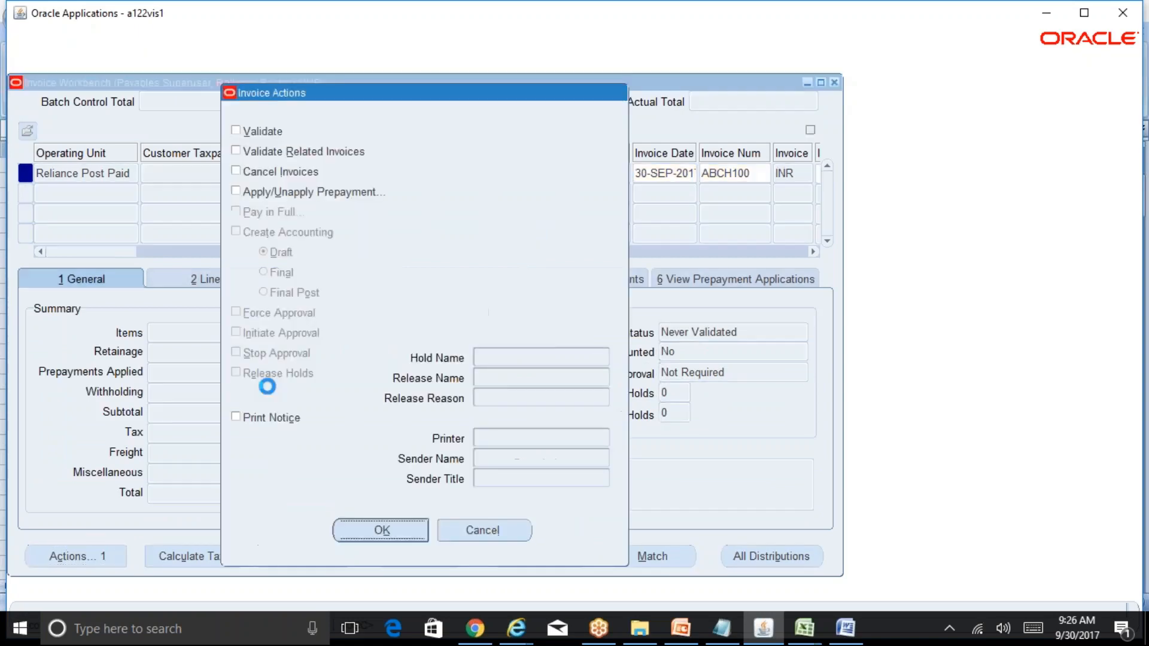
{"action": "left_click", "coordinate": [236, 131]}
{"action": "left_click", "coordinate": [383, 531]}
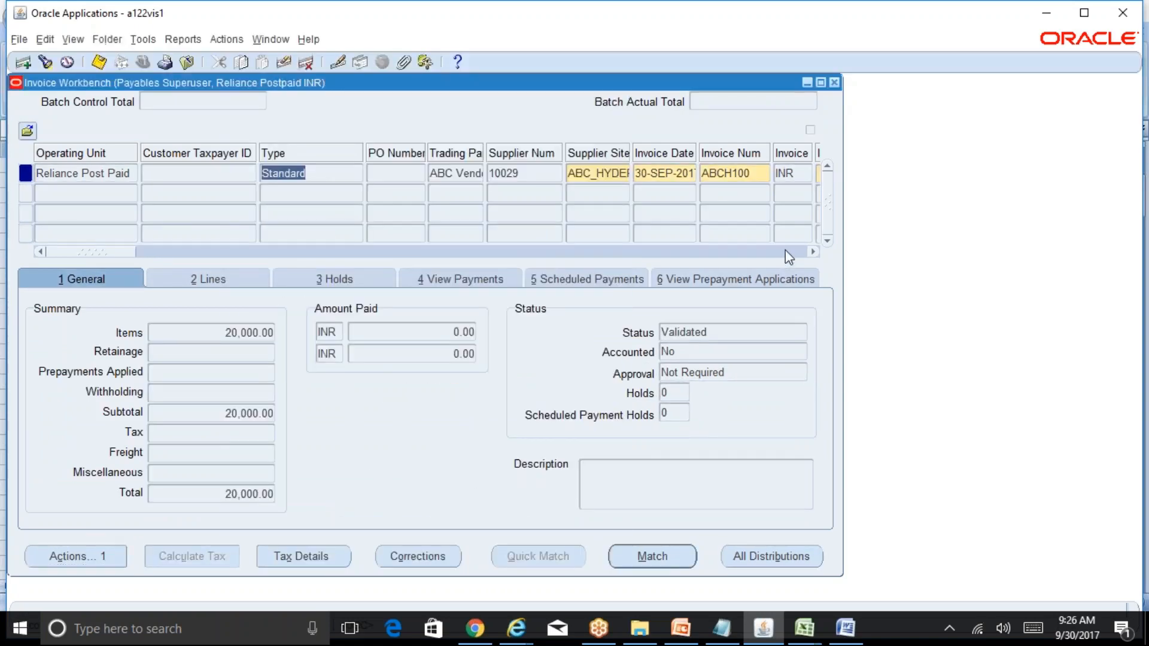
{"action": "left_click", "coordinate": [835, 83]}
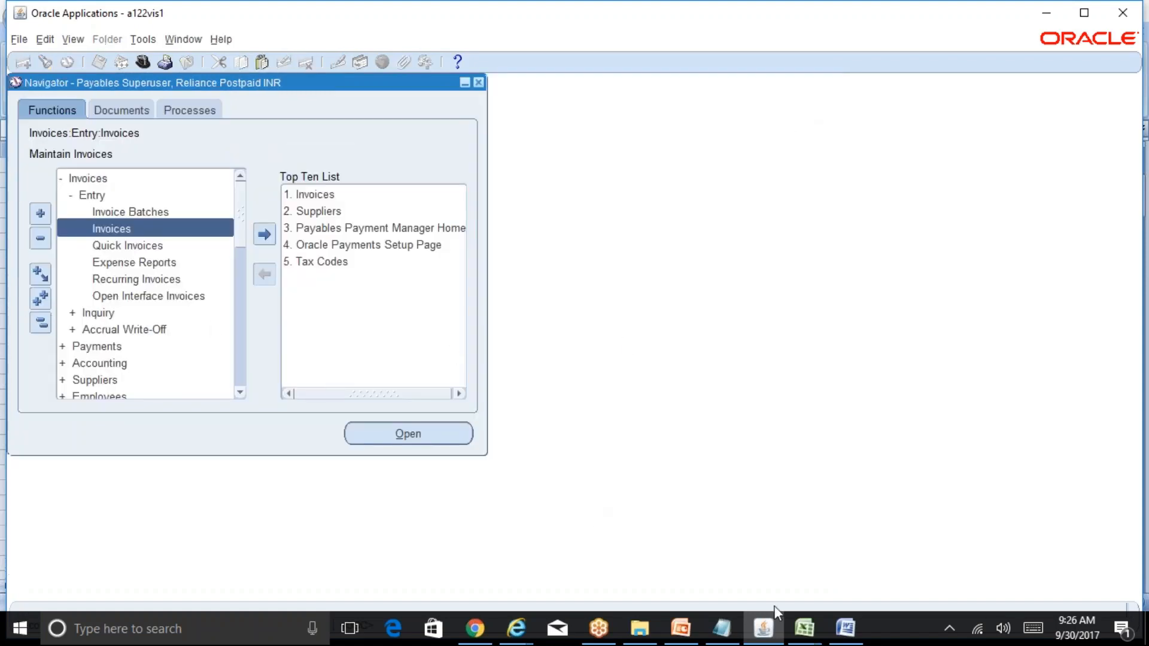
- Switch to the BR100_Financials_AP workbook in Excel and review the setup steps and the recurring invoice template section
{"action": "left_click", "coordinate": [804, 628]}
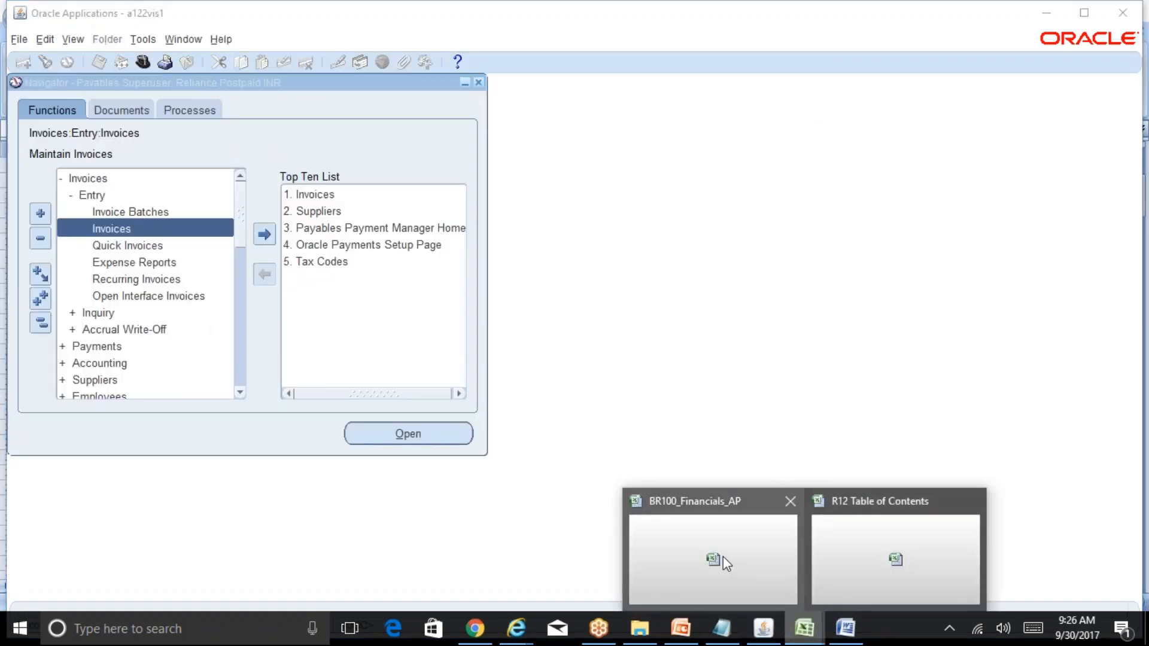
{"action": "left_click", "coordinate": [723, 557]}
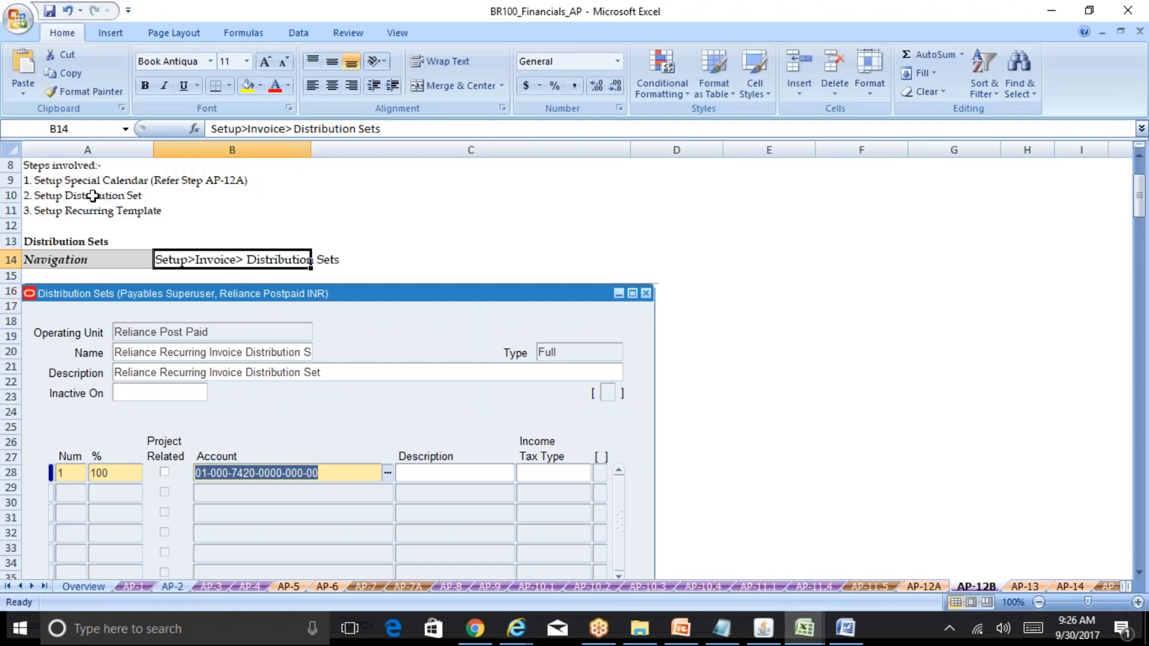
{"action": "left_click", "coordinate": [93, 196]}
{"action": "left_click", "coordinate": [96, 210]}
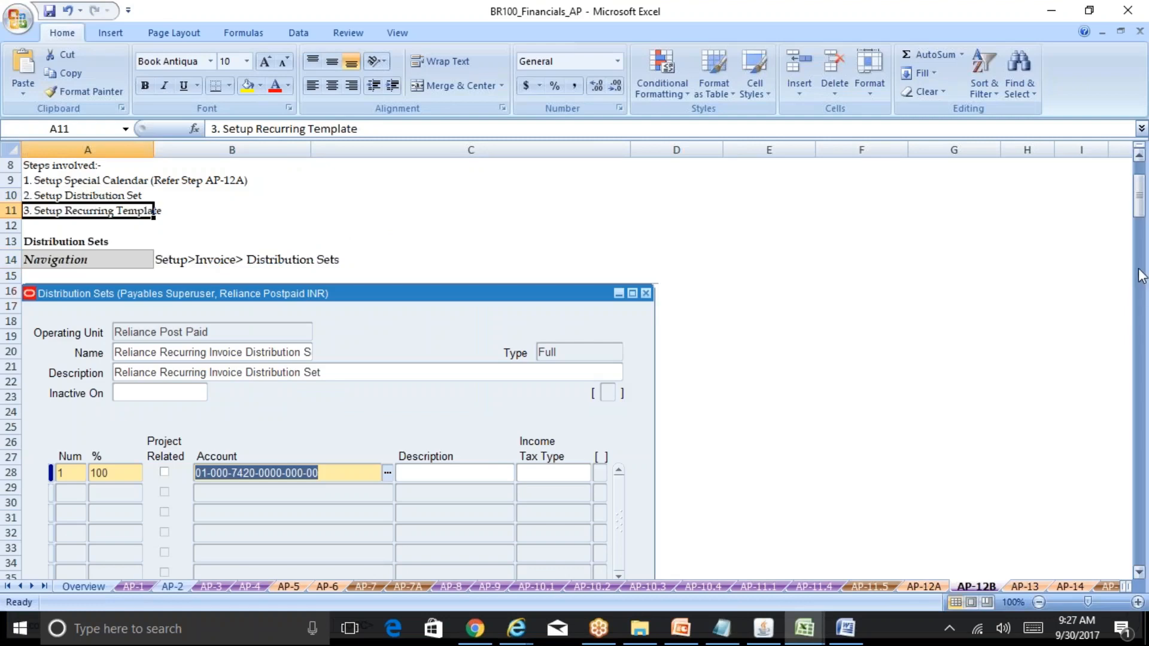
{"action": "left_click_drag", "start_coordinate": [1139, 202], "coordinate": [1144, 254]}
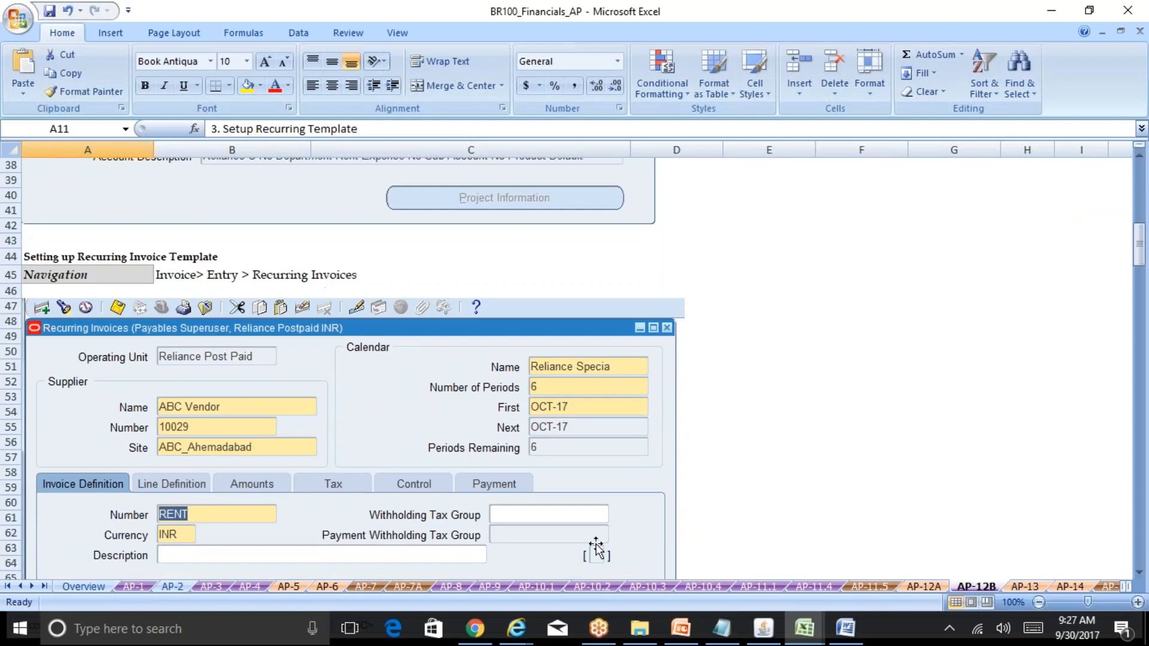
- Open the Recurring Invoices form in Oracle Applications and, following the workbook's example, enter ABC Vendor as the supplier
{"action": "left_click", "coordinate": [764, 628]}
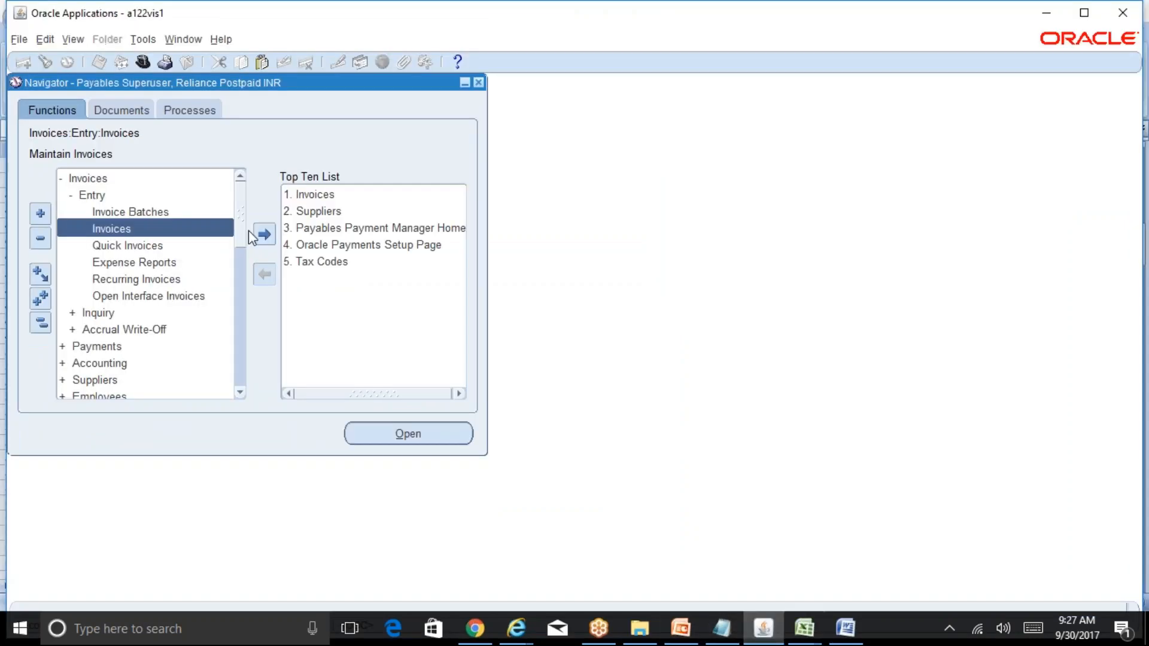
{"action": "double_click", "coordinate": [174, 280]}
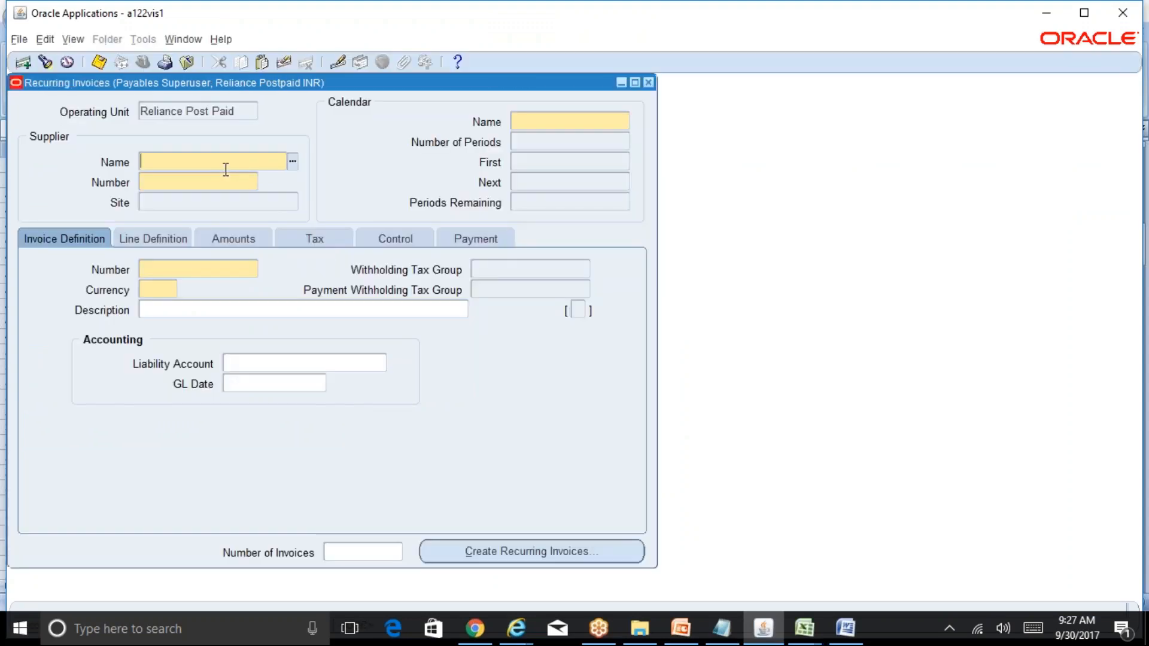
{"action": "left_click", "coordinate": [804, 634]}
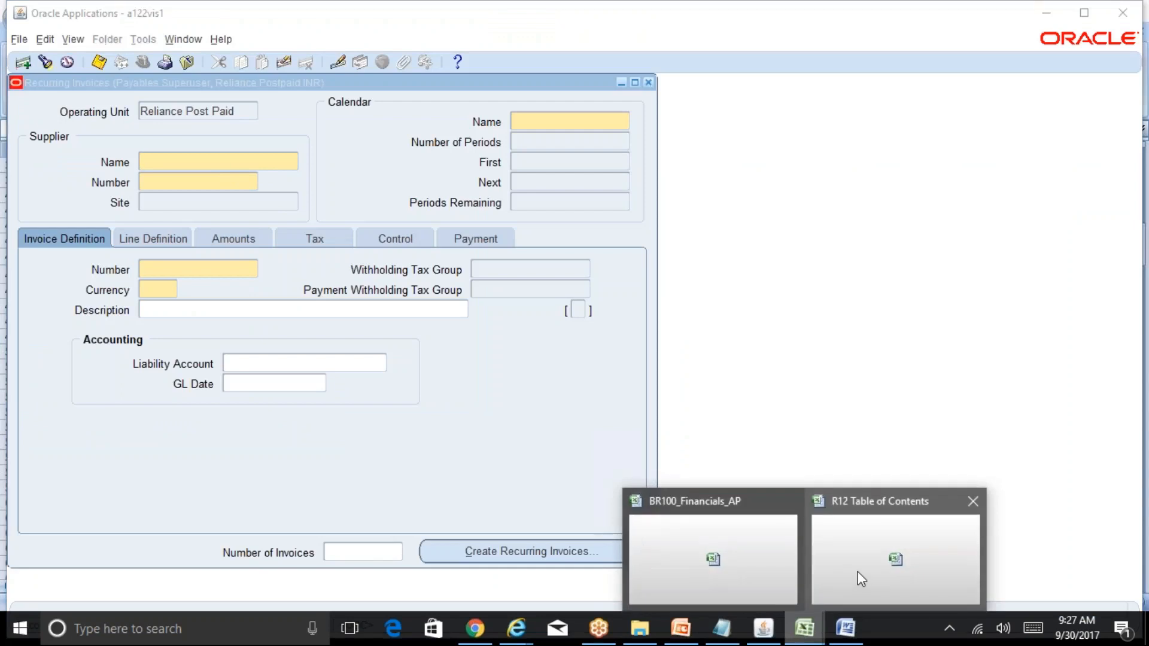
{"action": "left_click", "coordinate": [712, 560]}
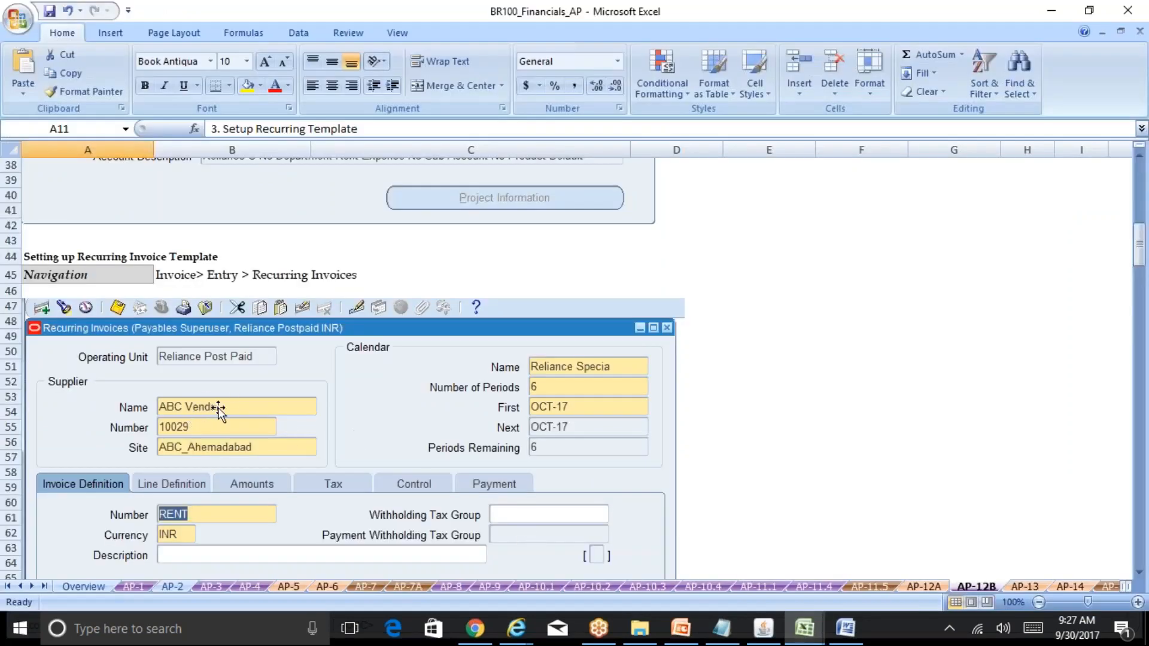
{"action": "left_click", "coordinate": [764, 629]}
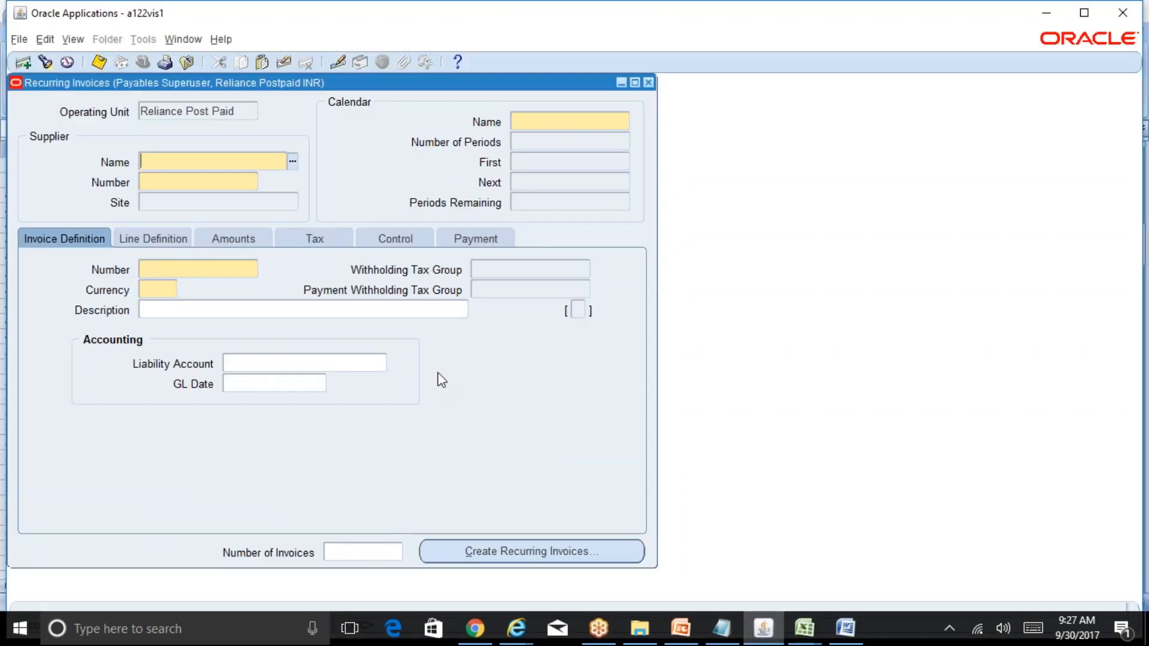
{"action": "type", "text": "ABC vendor"}
{"action": "key", "text": "Tab"}
{"action": "key", "text": "Tab"}
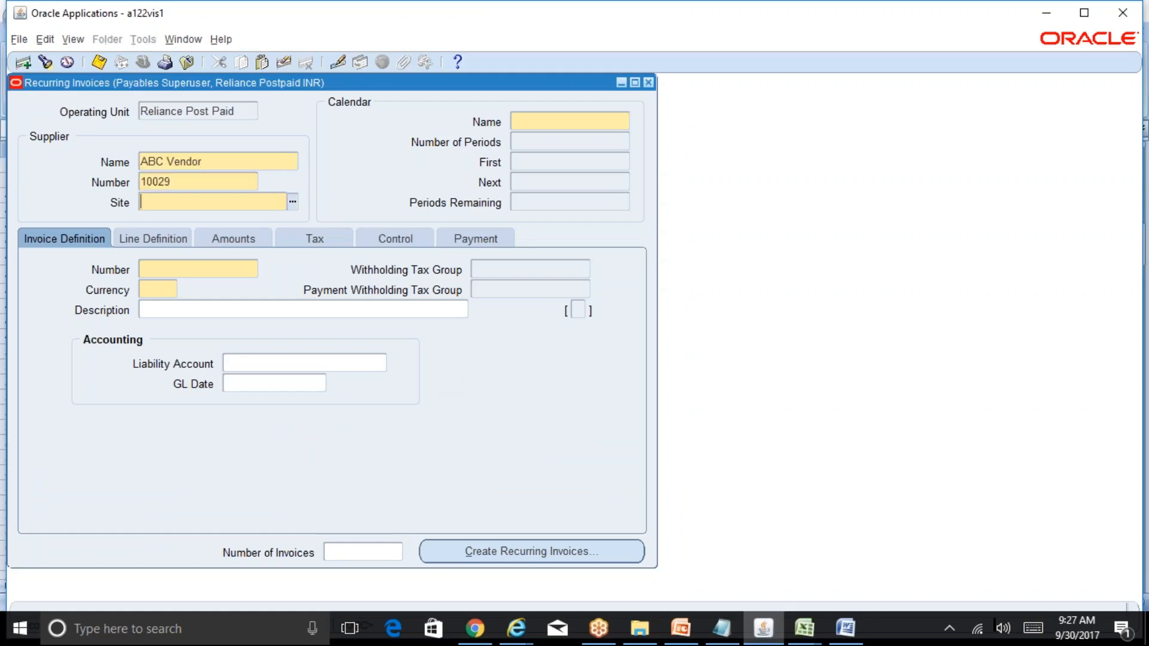
{"action": "key", "text": "alt+Tab"}
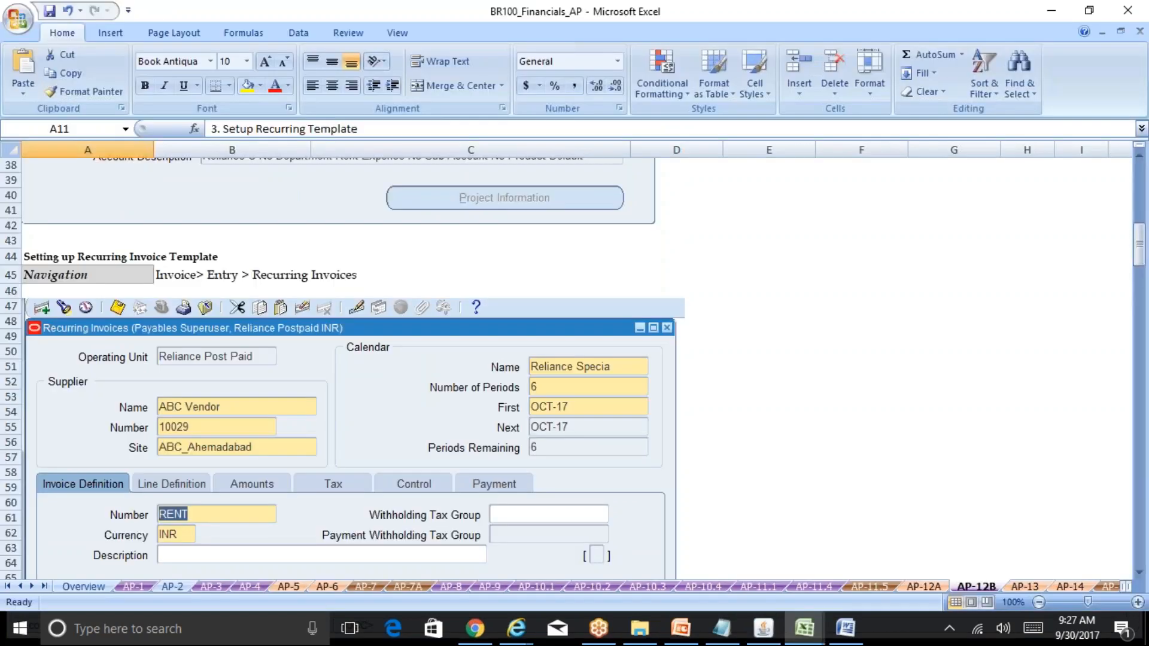
{"action": "type", "text": "abc"}
{"action": "key", "text": "Escape"}
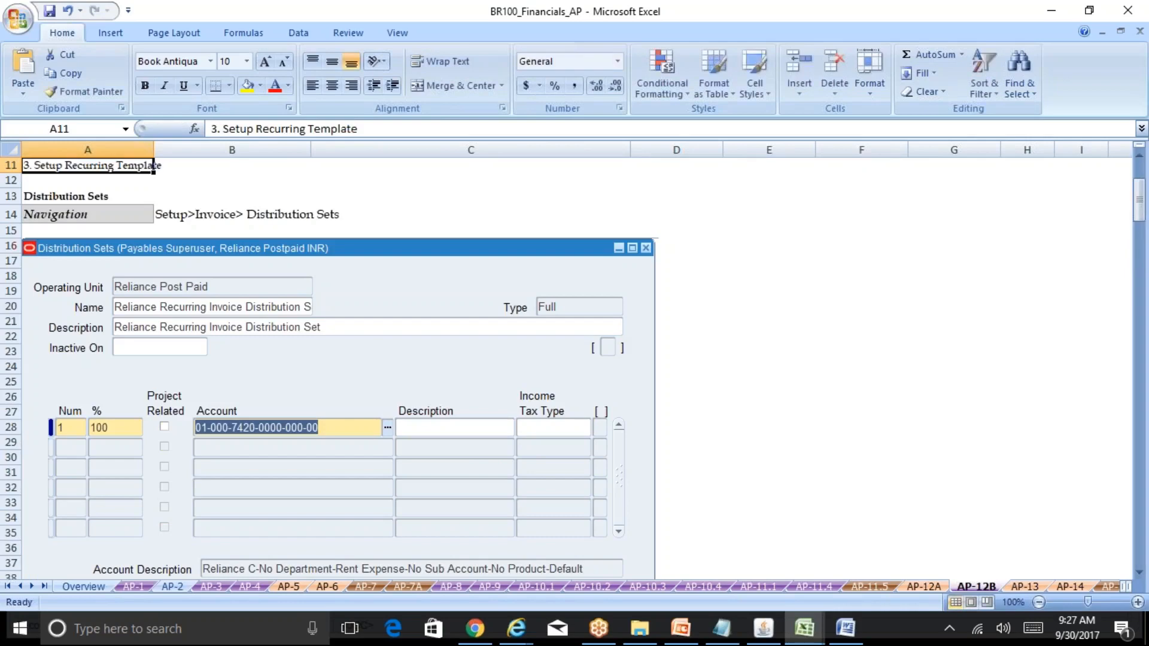
{"action": "key", "text": "alt+Tab"}
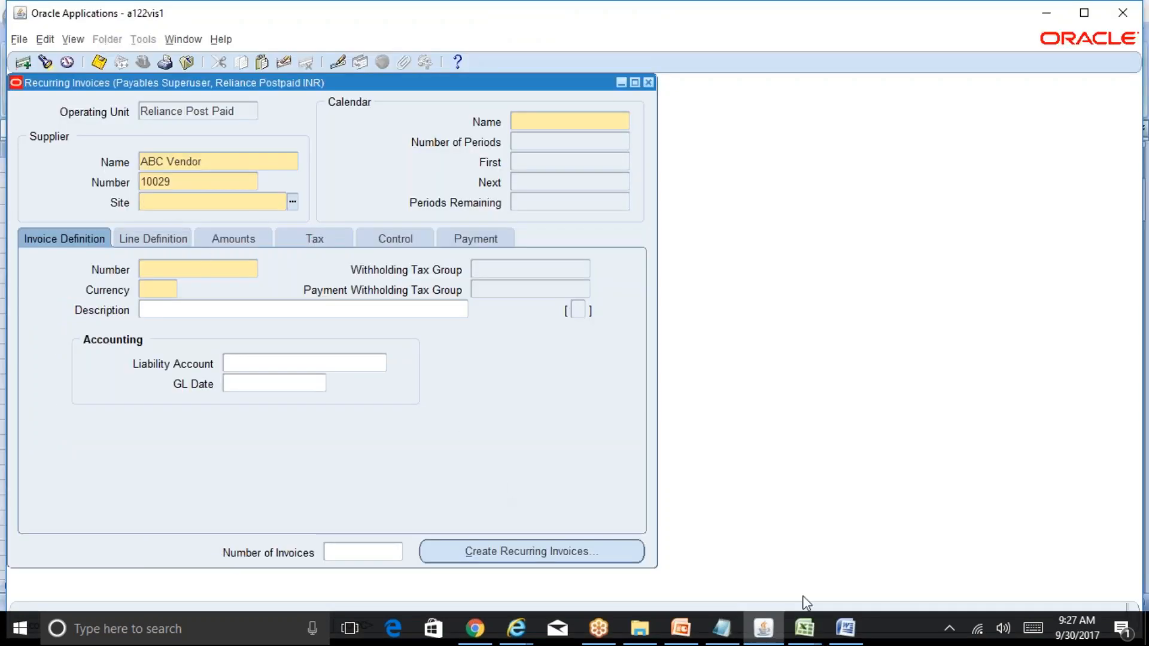
- Check the supplier site in the workbook's template example, and set the recurring invoice's supplier site to ABC_HYDERABAD
{"action": "left_click", "coordinate": [809, 628]}
{"action": "left_click", "coordinate": [843, 584]}
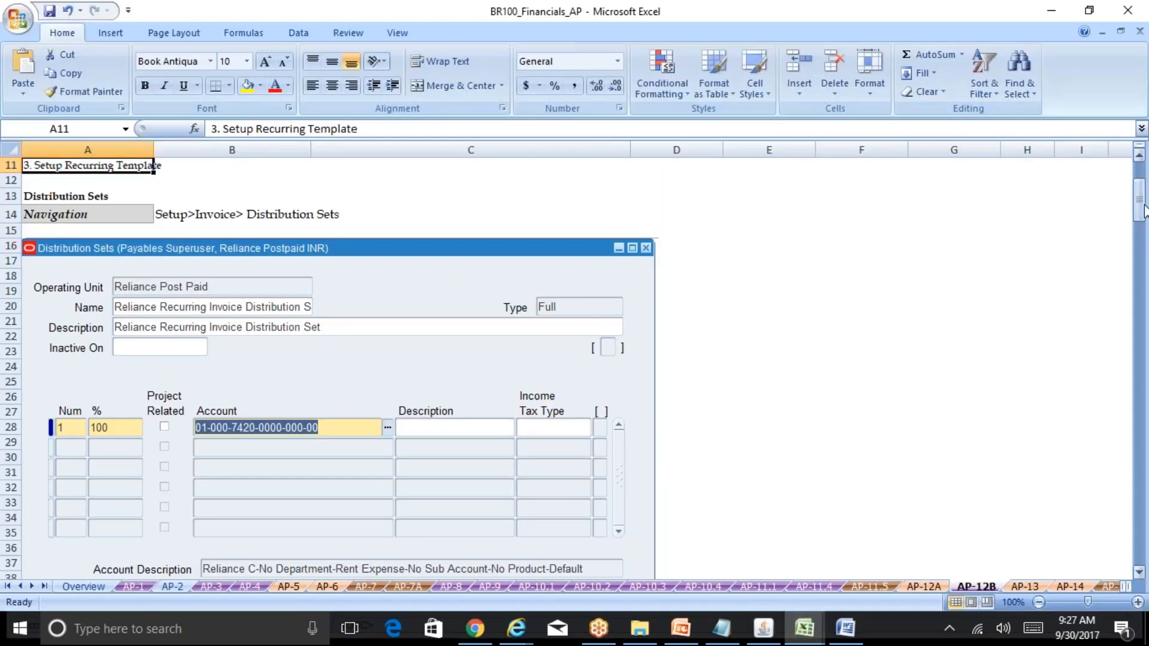
{"action": "left_click_drag", "start_coordinate": [1140, 200], "coordinate": [1145, 267]}
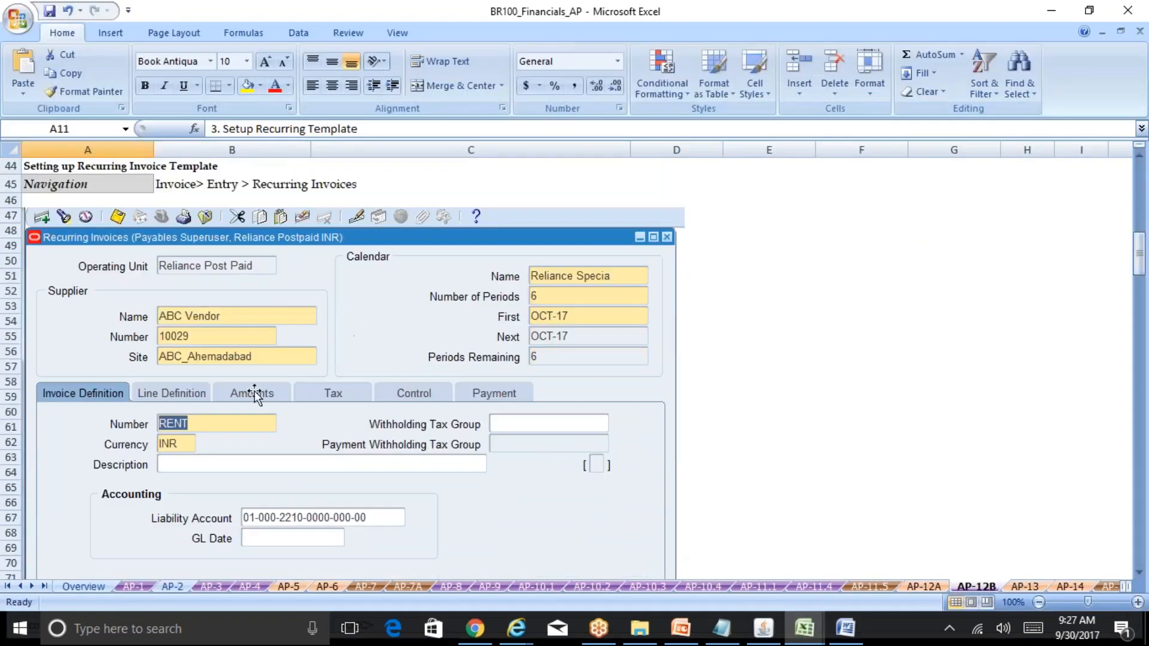
{"action": "left_click", "coordinate": [764, 629]}
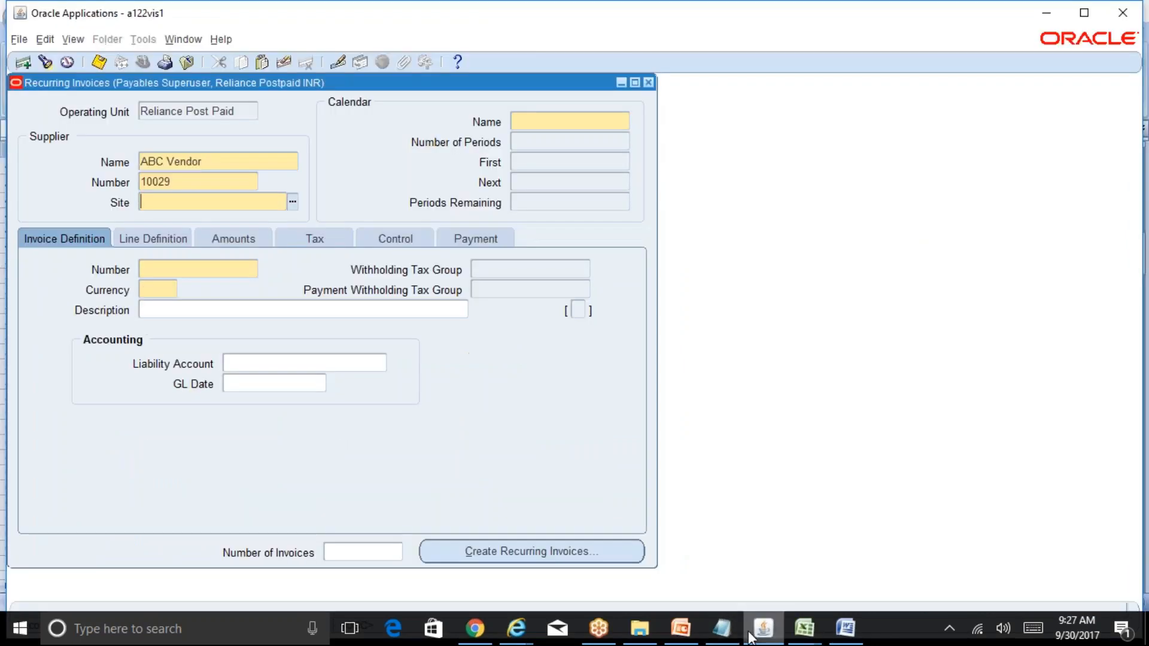
{"action": "type", "text": "abc_hyder"}
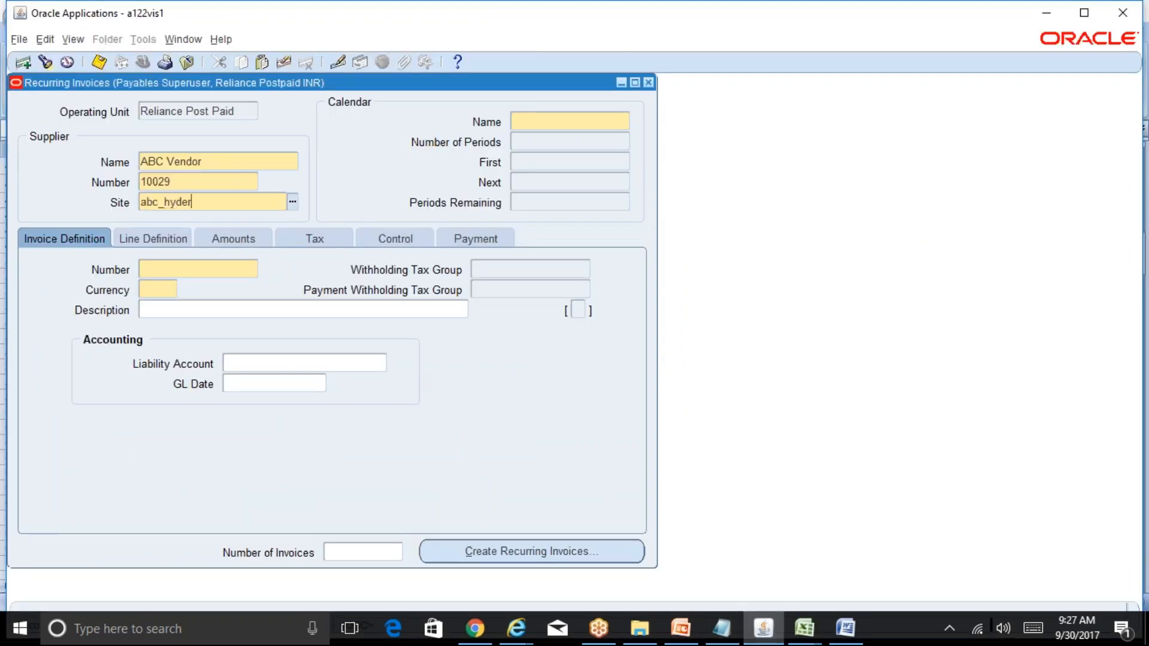
{"action": "key", "text": "Tab"}
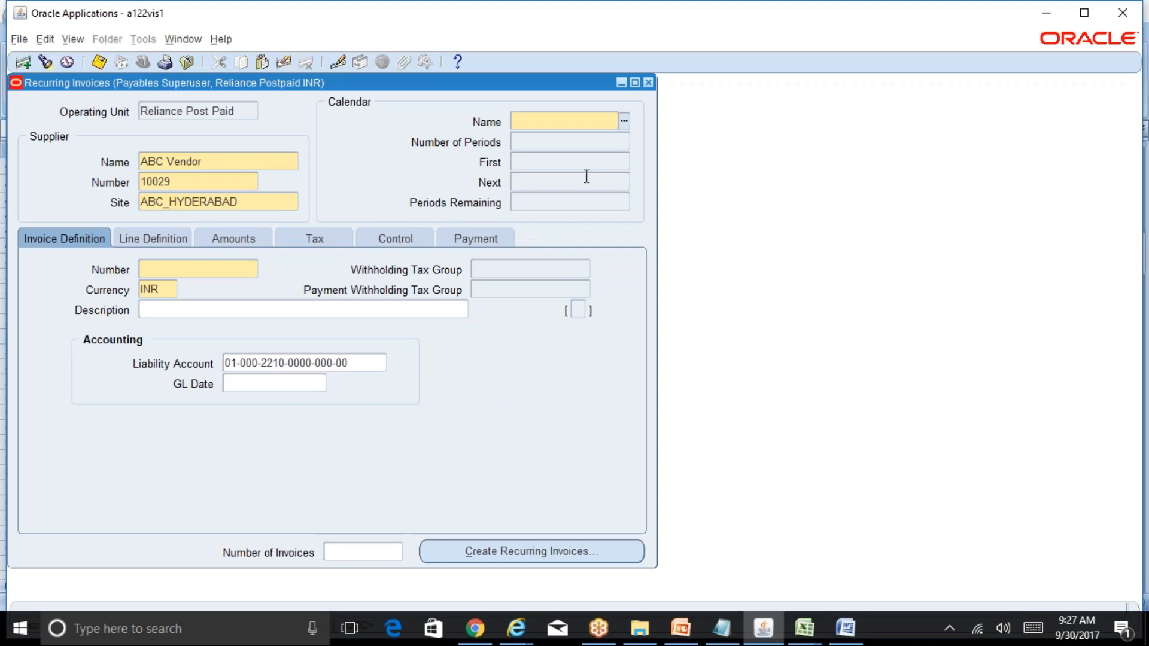
- Choose Reliance Specia as the calendar for the recurring invoice
{"action": "left_click", "coordinate": [626, 124]}
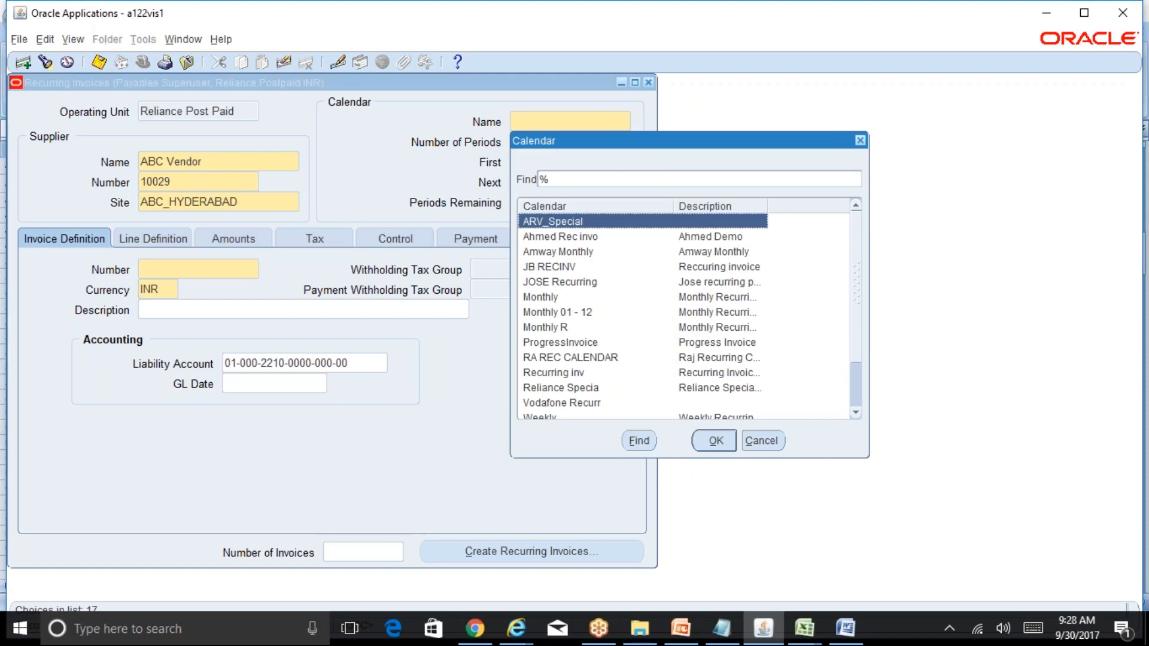
{"action": "key", "text": "Down"}
{"action": "key", "text": "Down"}
{"action": "key", "text": "Down"}
{"action": "key", "text": "Down"}
{"action": "key", "text": "Down"}
{"action": "key", "text": "Down"}
{"action": "key", "text": "Down"}
{"action": "key", "text": "Down"}
{"action": "key", "text": "Down"}
{"action": "key", "text": "Down"}
{"action": "key", "text": "Down"}
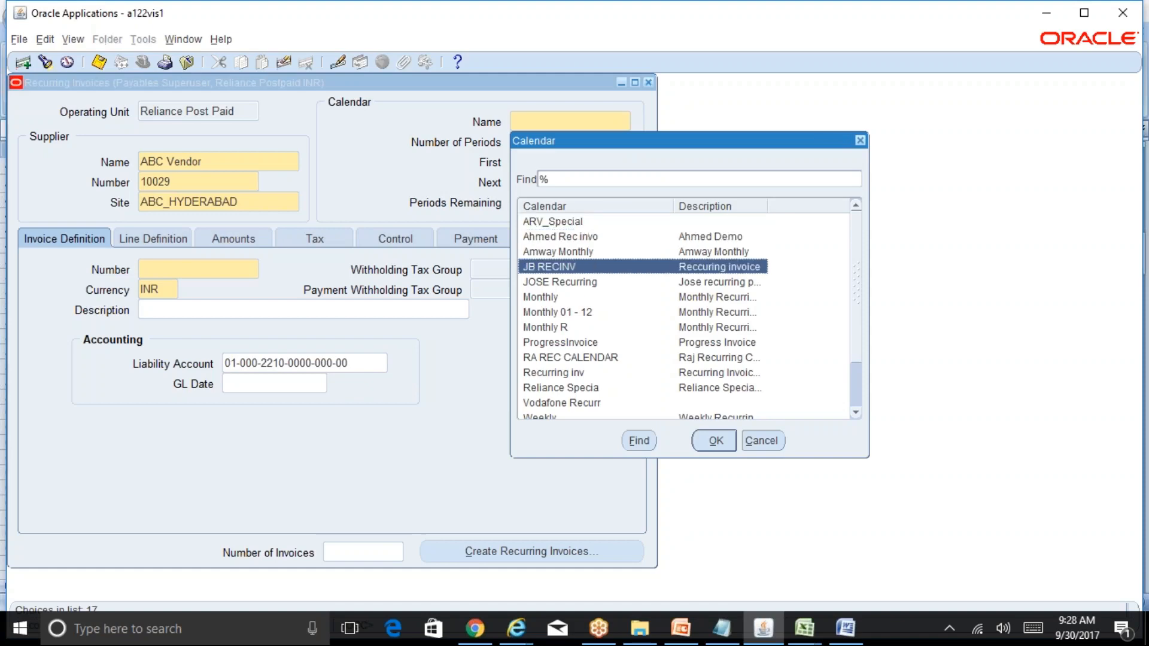
{"action": "double_click", "coordinate": [611, 392]}
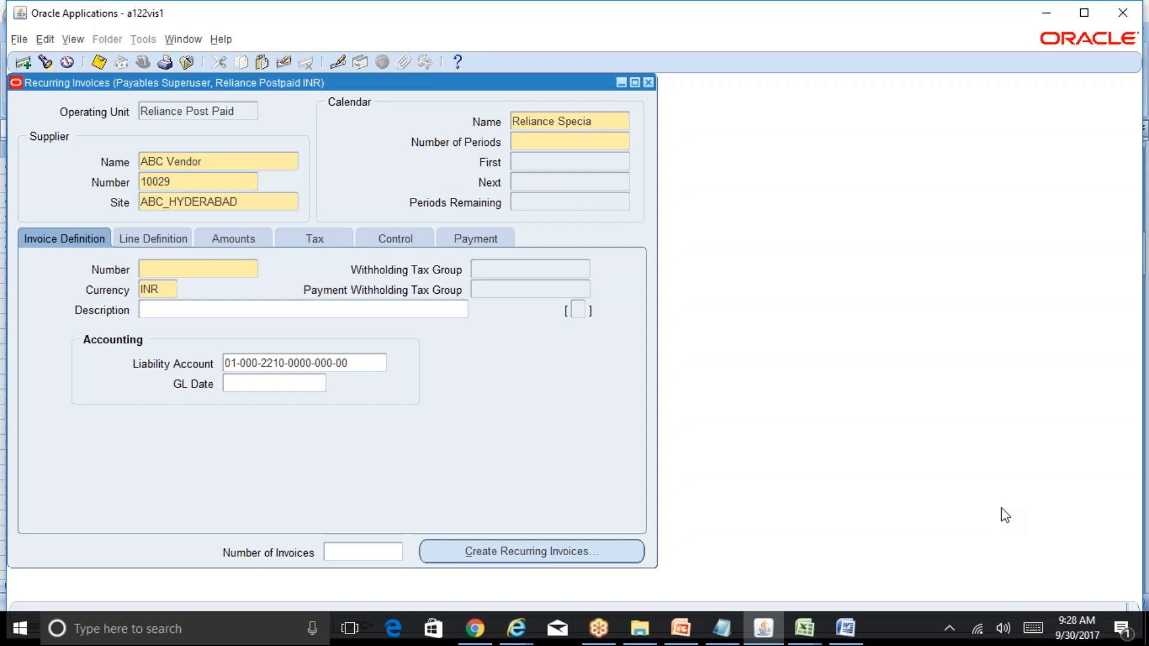
- Set the calendar's number of periods to 6 and its first period to OCT-17
{"action": "type", "text": "6"}
{"action": "key", "text": "Tab"}
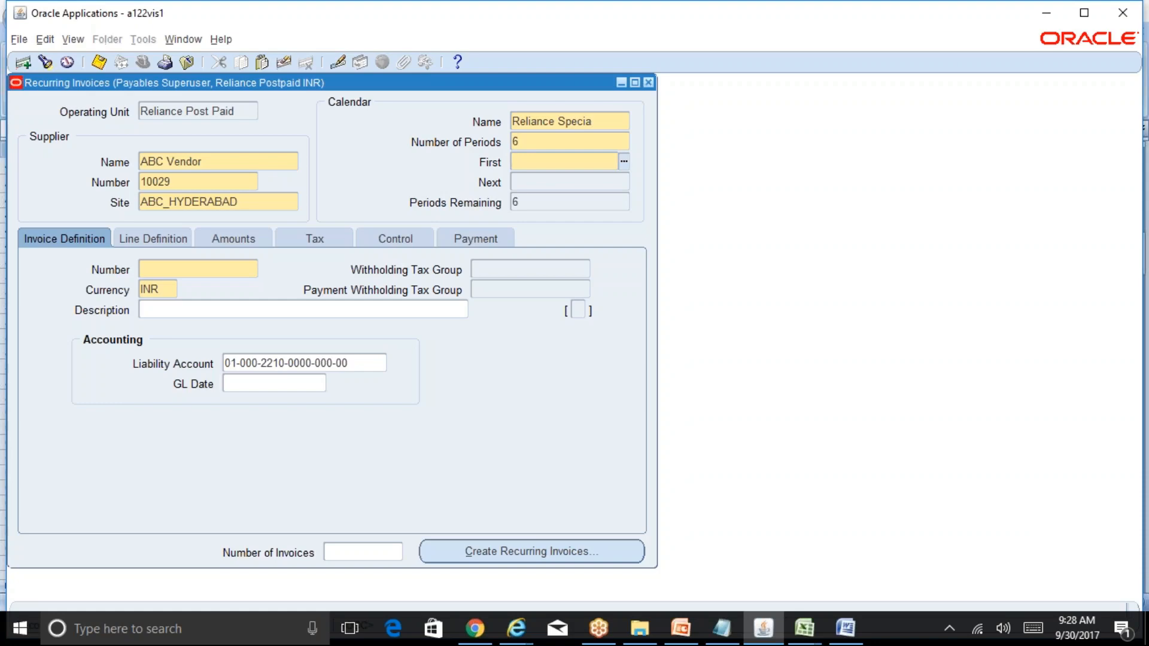
{"action": "type", "text": "oct-17"}
{"action": "key", "text": "Tab"}
- Enter RENT as the number in the invoice definition, and review the liability account and supplier site
{"action": "type", "text": "RENT"}
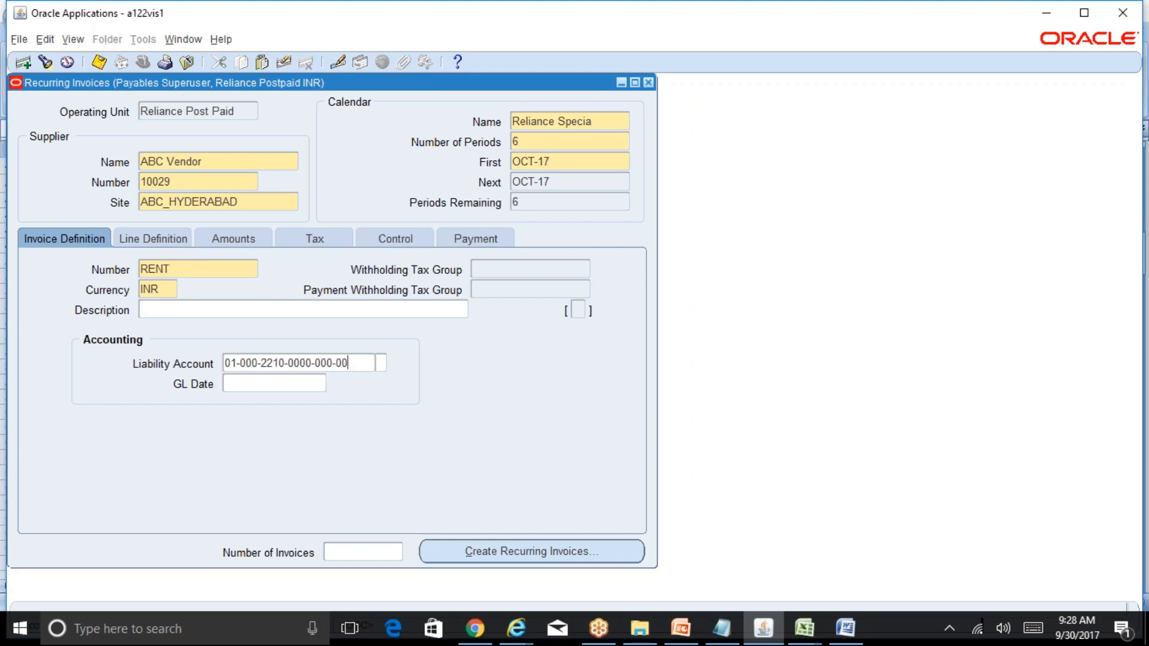
{"action": "left_click", "coordinate": [376, 363]}
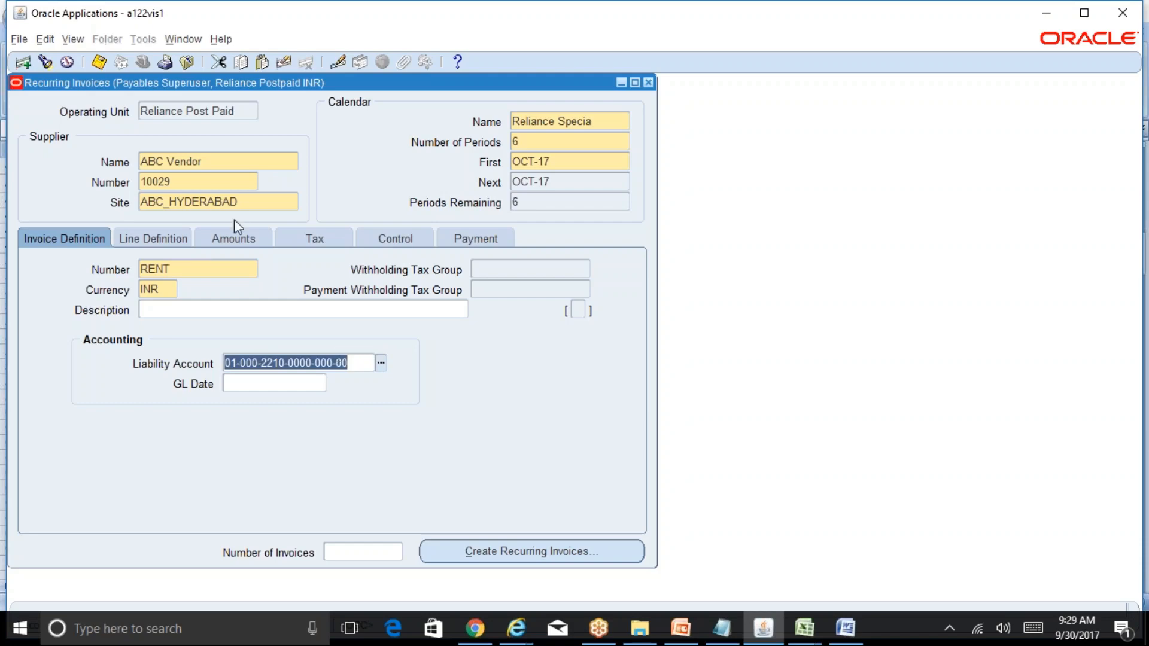
{"action": "left_click", "coordinate": [262, 201]}
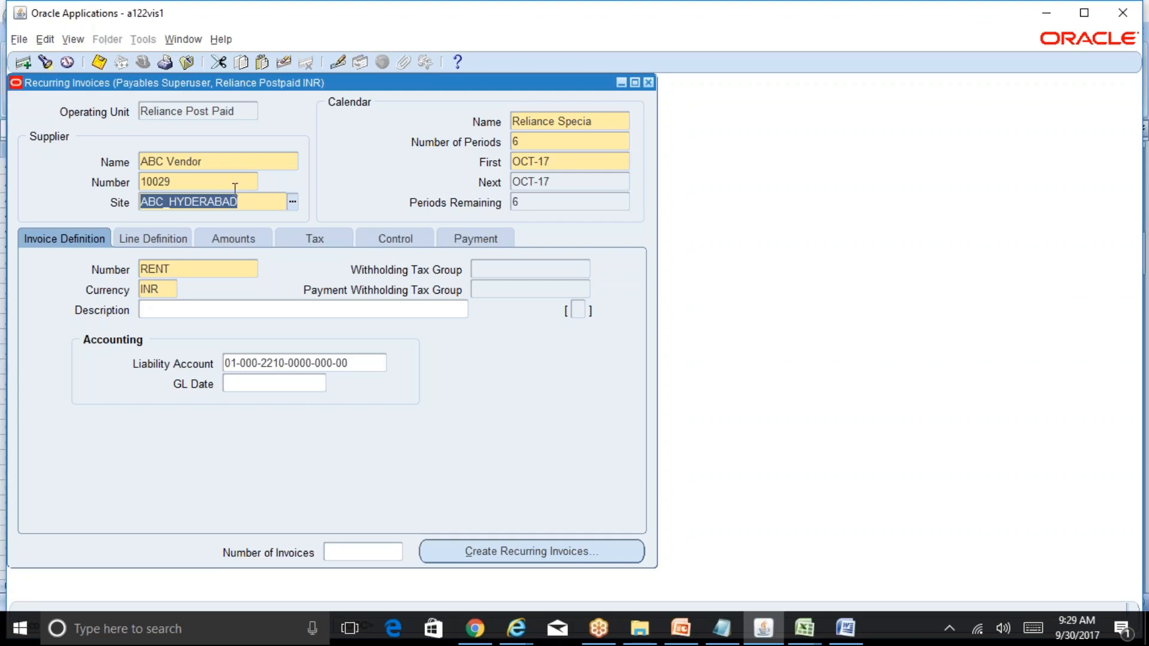
- Choose the Reliance Recurring Invoice Distribution Set as the line definition's origin, and recheck the invoice and line definitions
{"action": "left_click", "coordinate": [179, 245]}
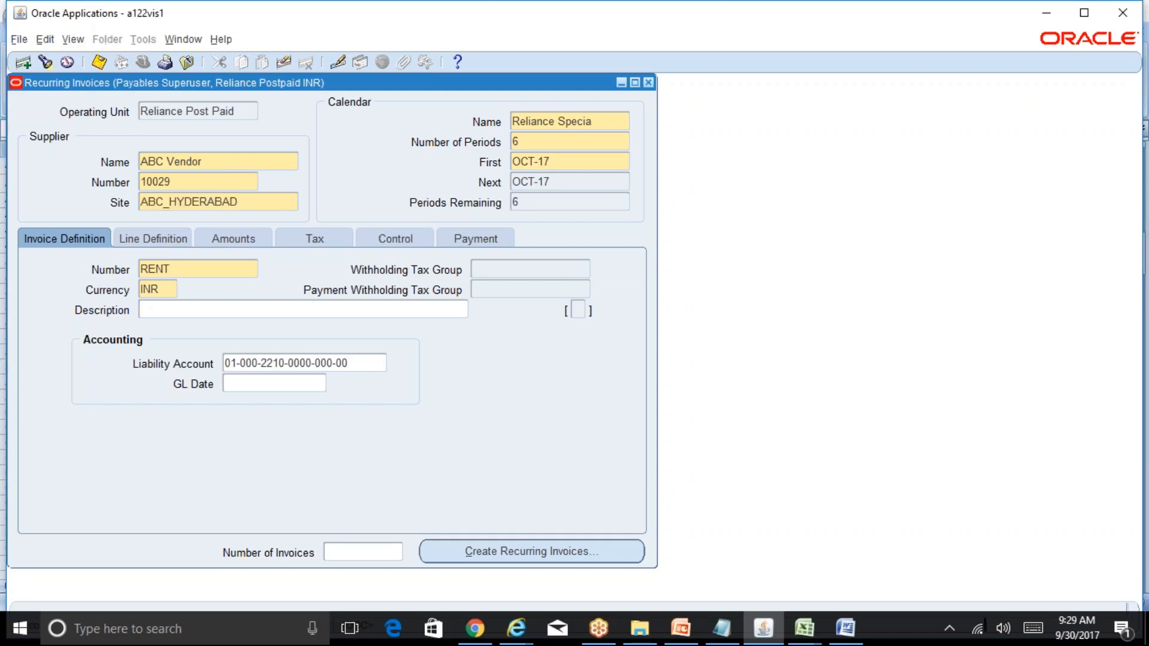
{"action": "left_click", "coordinate": [384, 296]}
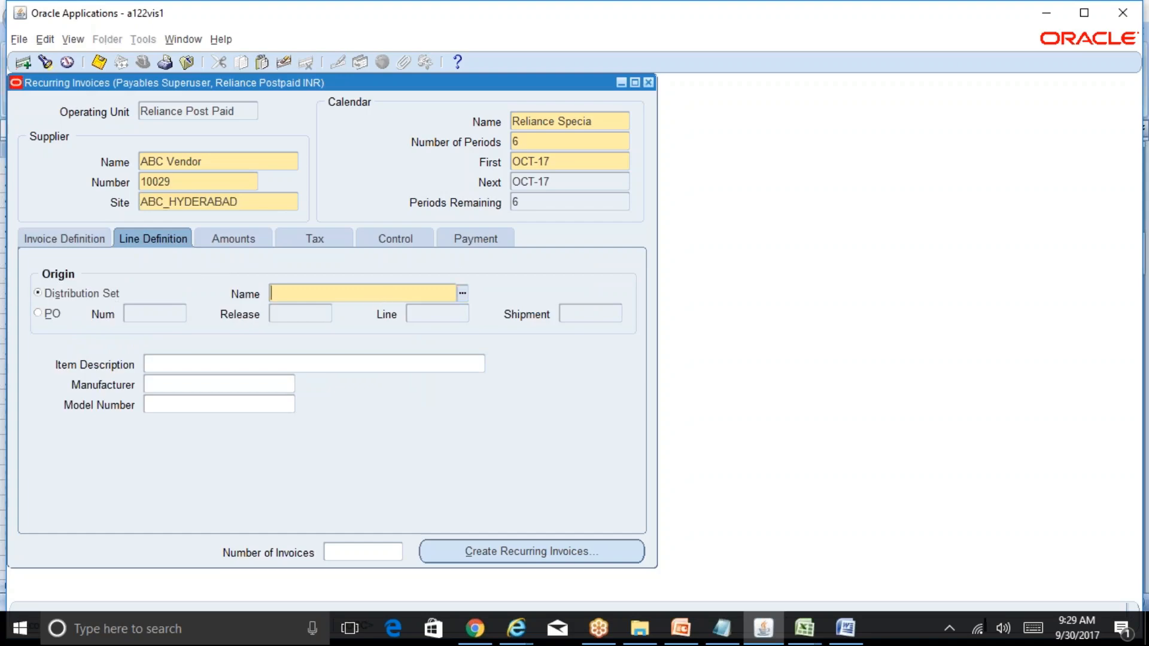
{"action": "left_click", "coordinate": [466, 297]}
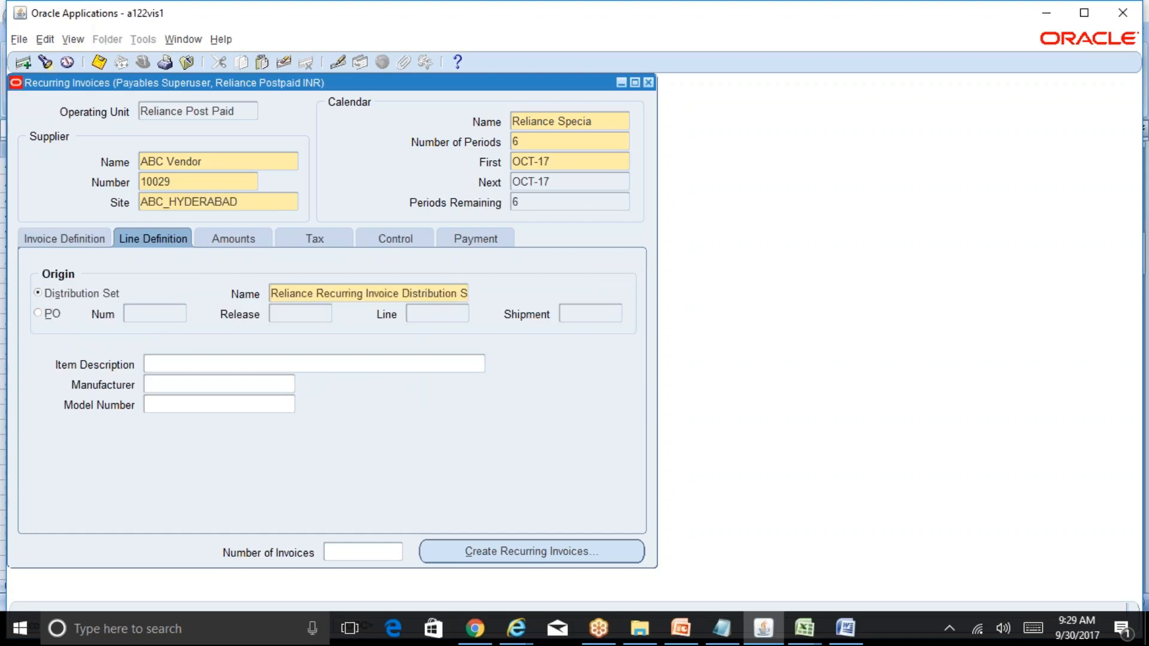
{"action": "left_click_drag", "start_coordinate": [464, 296], "coordinate": [270, 295]}
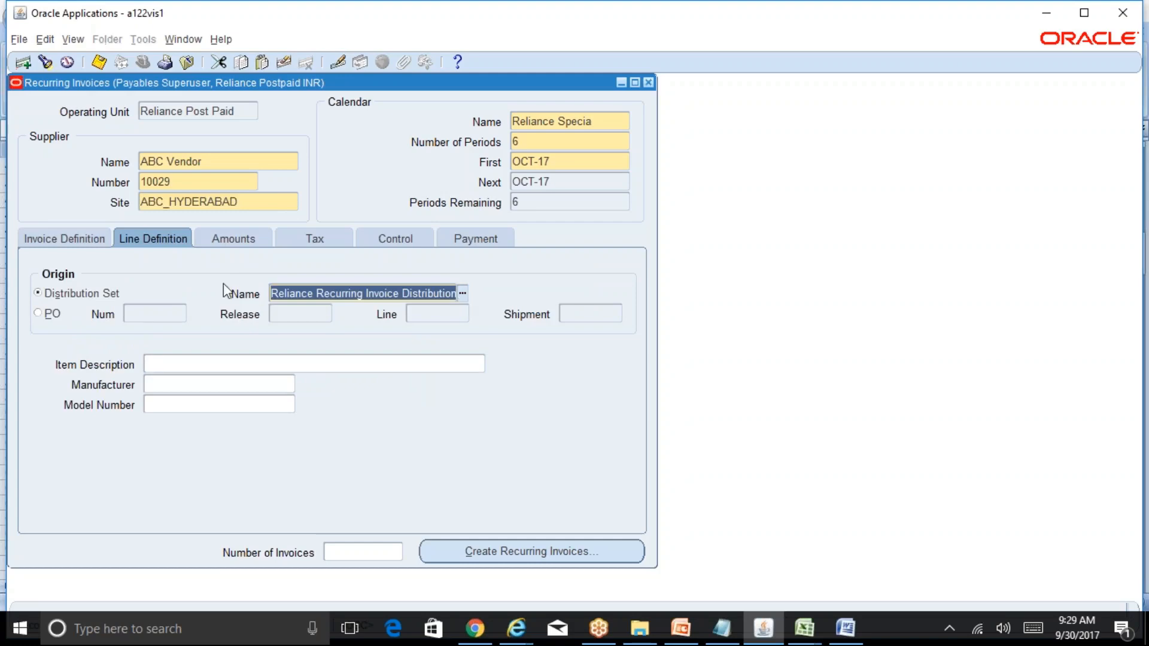
{"action": "left_click", "coordinate": [88, 244]}
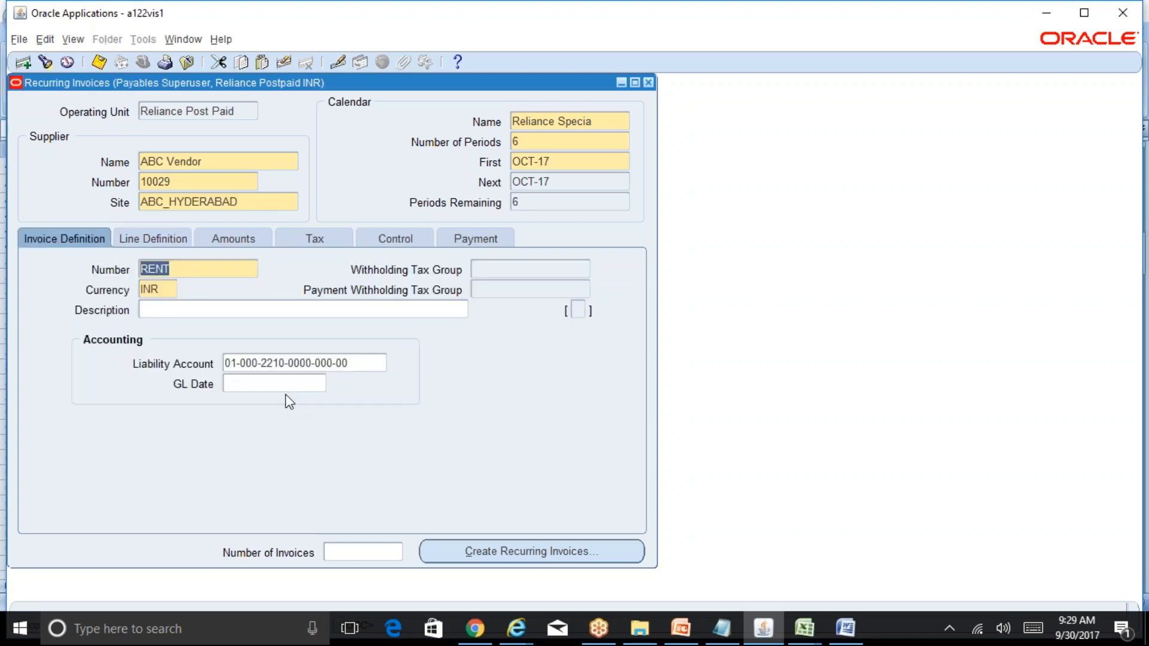
{"action": "left_click", "coordinate": [161, 236]}
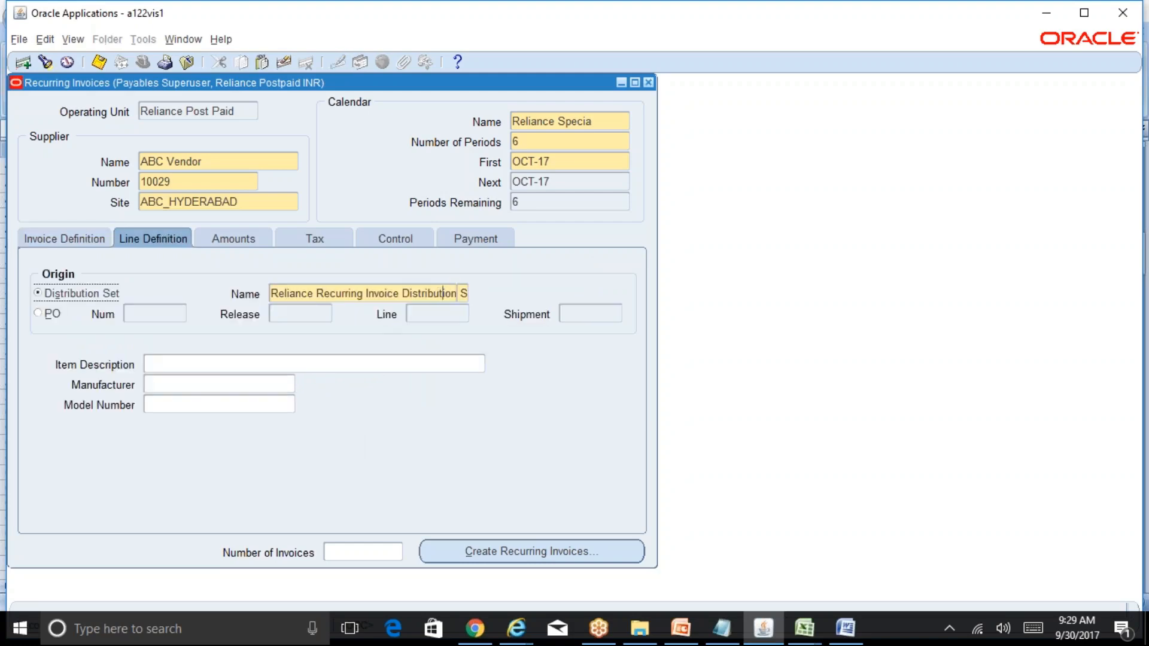
{"action": "left_click", "coordinate": [446, 293]}
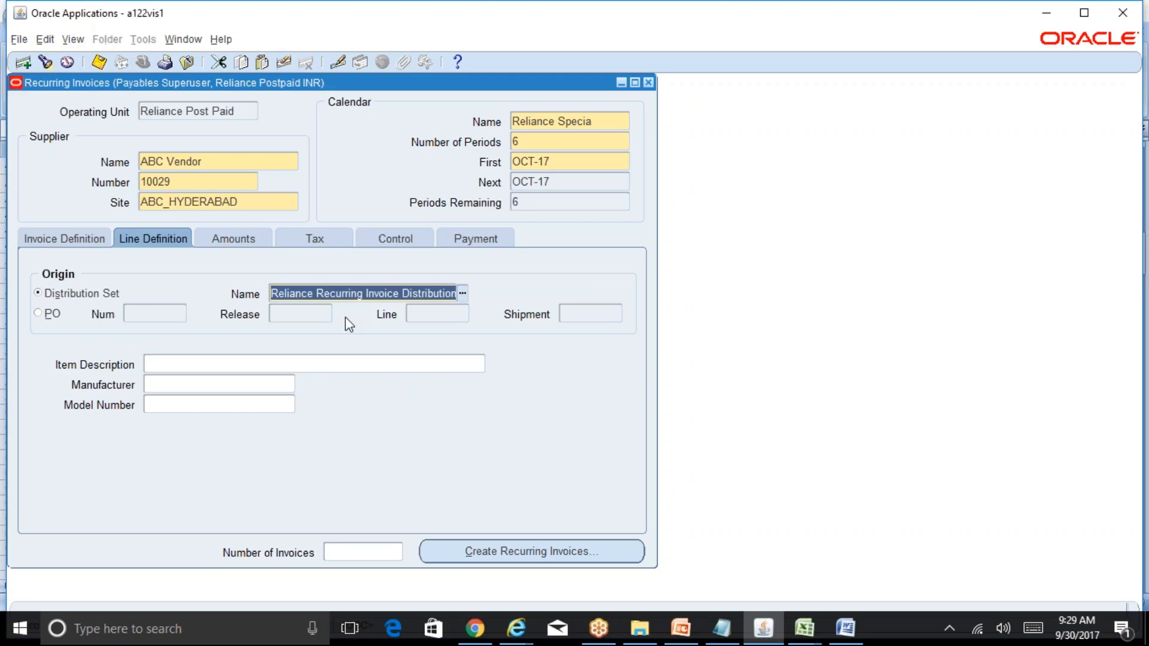
- Set the recurring invoice's first amount to 10,000 and its change to 5%
{"action": "left_click", "coordinate": [241, 238]}
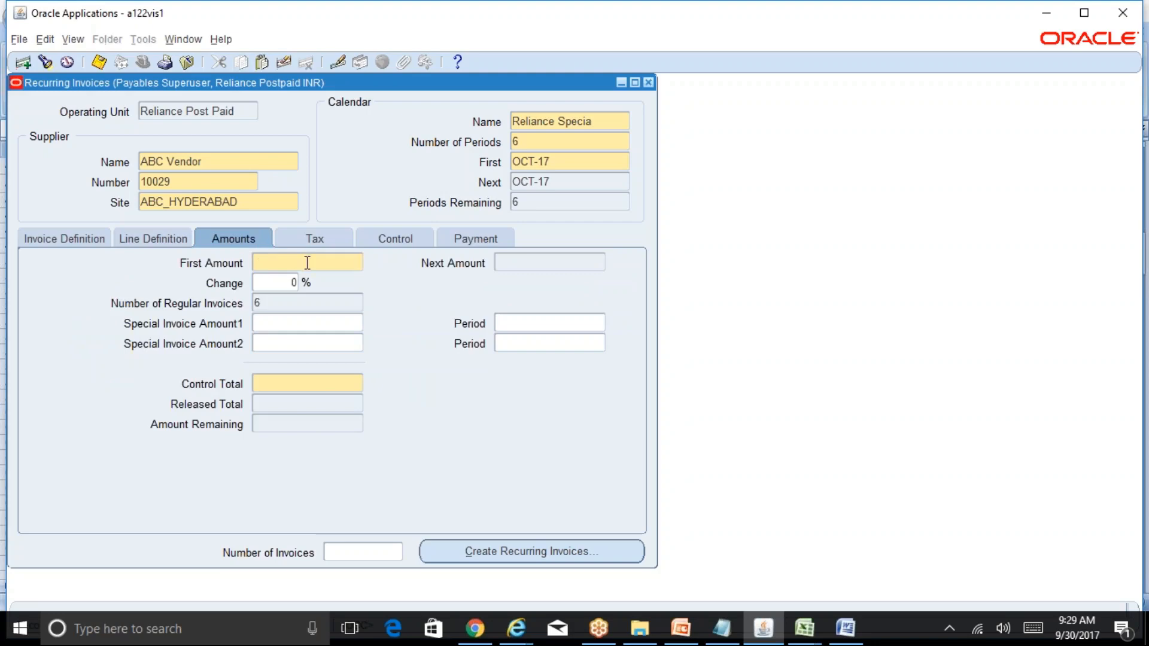
{"action": "type", "text": "10,000"}
{"action": "key", "text": "Tab"}
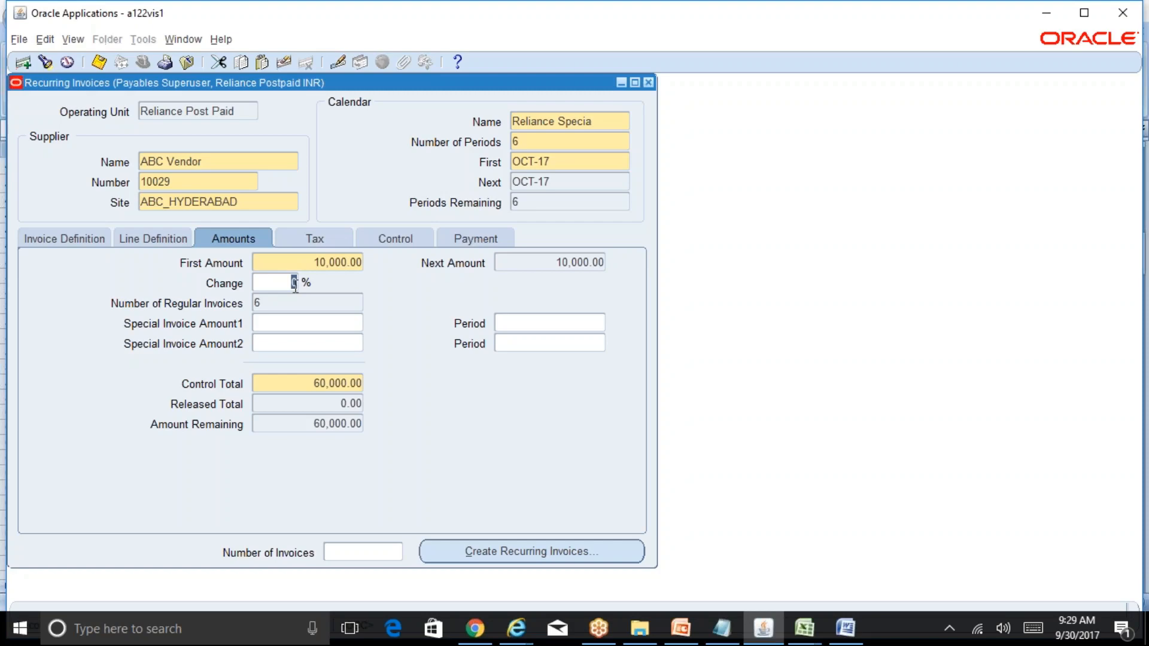
{"action": "type", "text": "5"}
{"action": "key", "text": "Tab"}
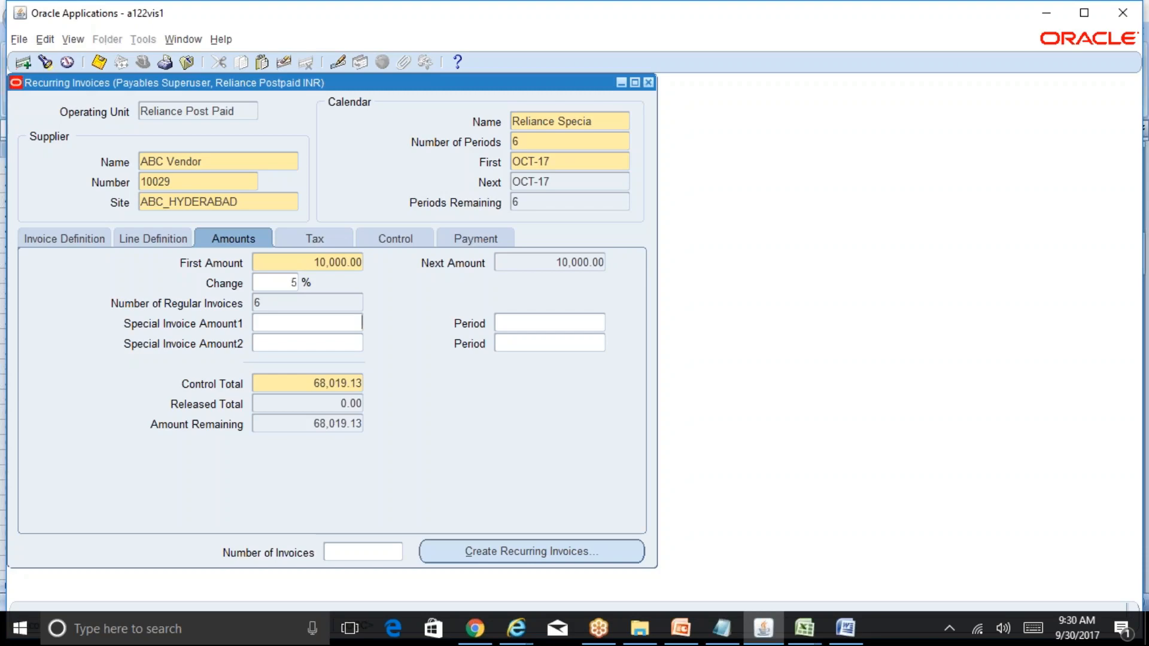
- Set the change to 0% and then back to 5% to compare the resulting control totals
{"action": "key", "text": "shift+Tab"}
{"action": "type", "text": "0"}
{"action": "key", "text": "Tab"}
{"action": "double_click", "coordinate": [294, 283]}
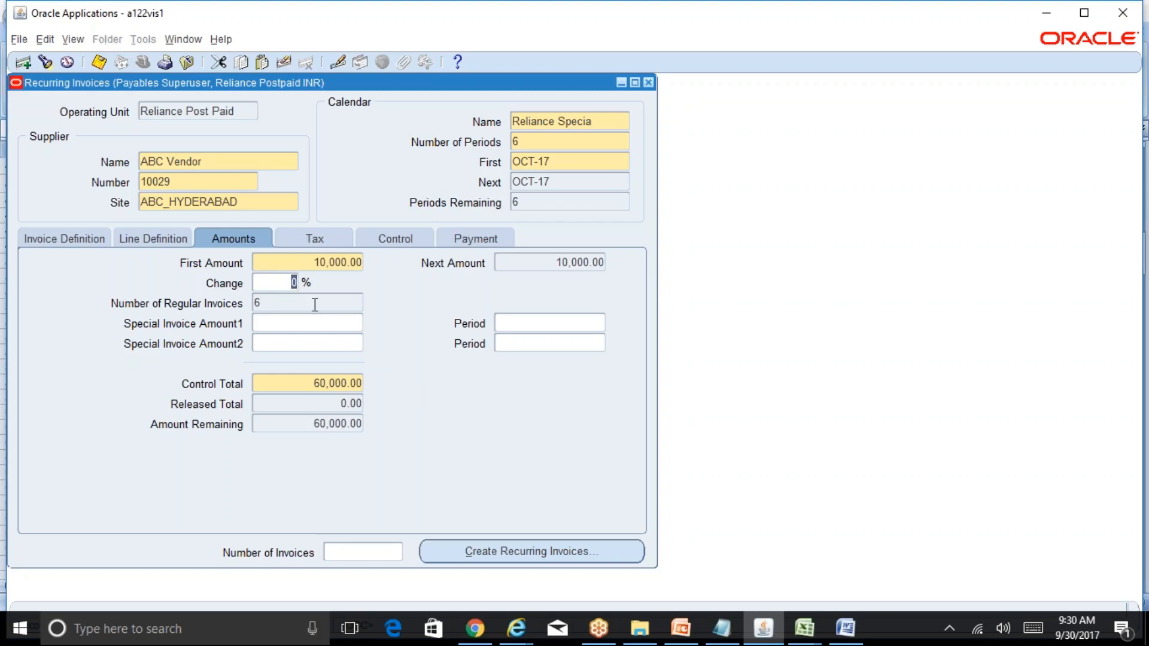
{"action": "type", "text": "5"}
{"action": "key", "text": "Tab"}
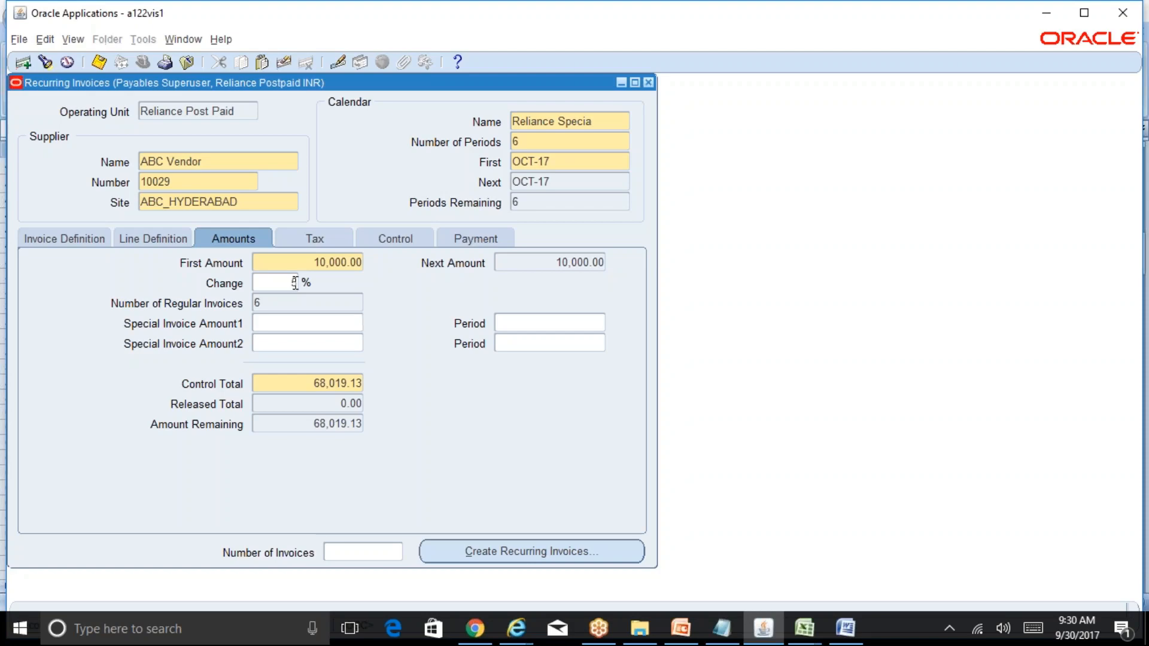
{"action": "key", "text": "Tab"}
{"action": "left_click", "coordinate": [538, 324]}
{"action": "left_click", "coordinate": [313, 322]}
- Set the change to 0% and enter 15,000 as the first special invoice amount
{"action": "double_click", "coordinate": [295, 284]}
{"action": "type", "text": "0"}
{"action": "key", "text": "Tab"}
{"action": "type", "text": "15,000"}
{"action": "key", "text": "Tab"}
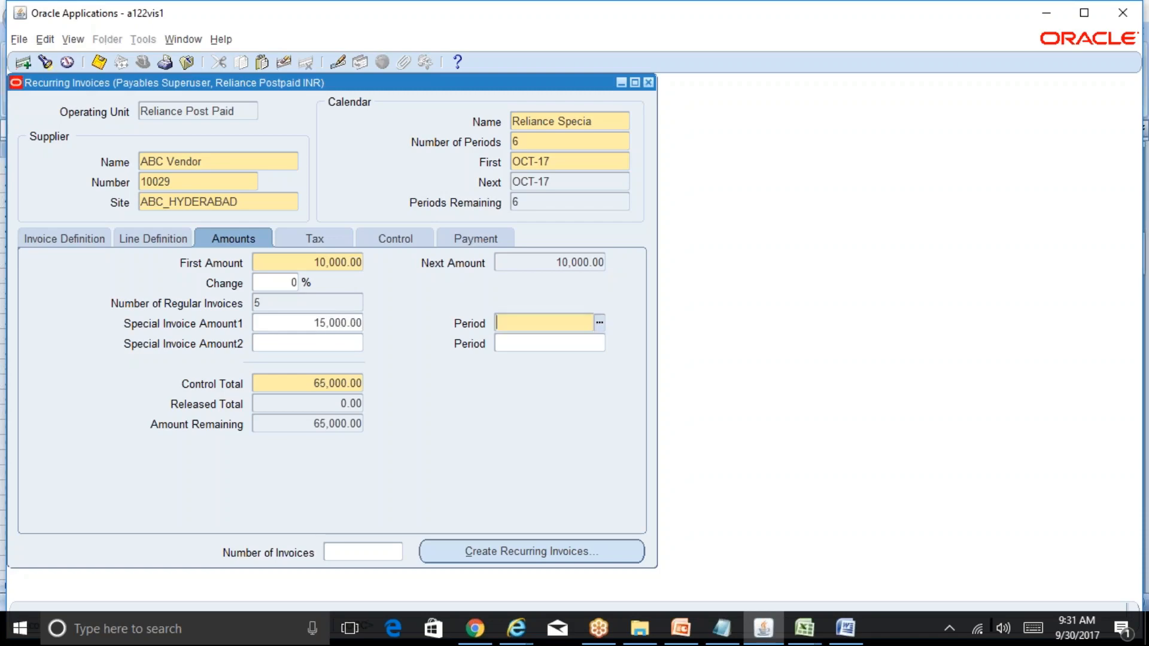
- Look up all period names and choose DEC-17 for the first special invoice amount
{"action": "key", "text": "ctrl+l"}
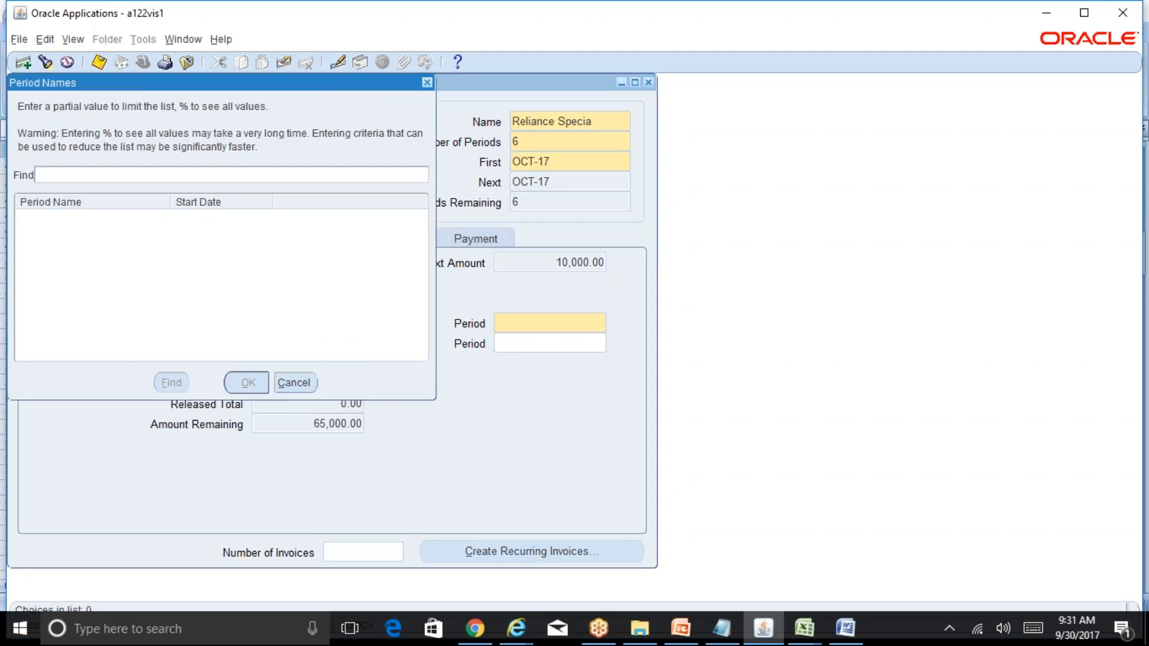
{"action": "type", "text": "%"}
{"action": "key", "text": "Return"}
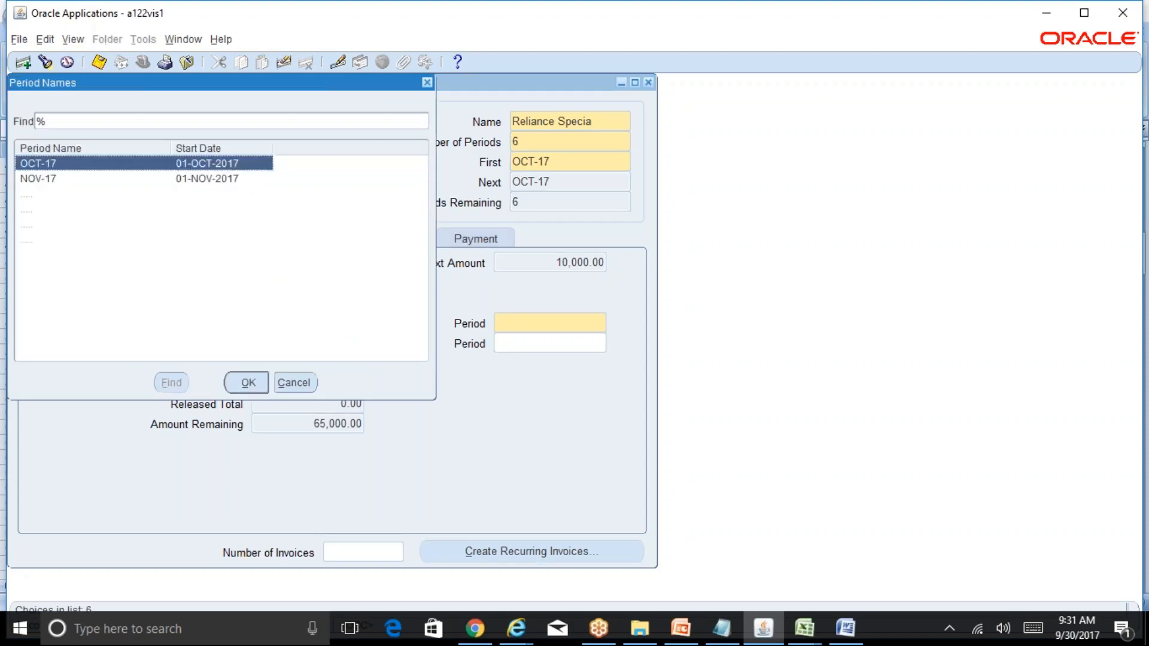
{"action": "key", "text": "Down"}
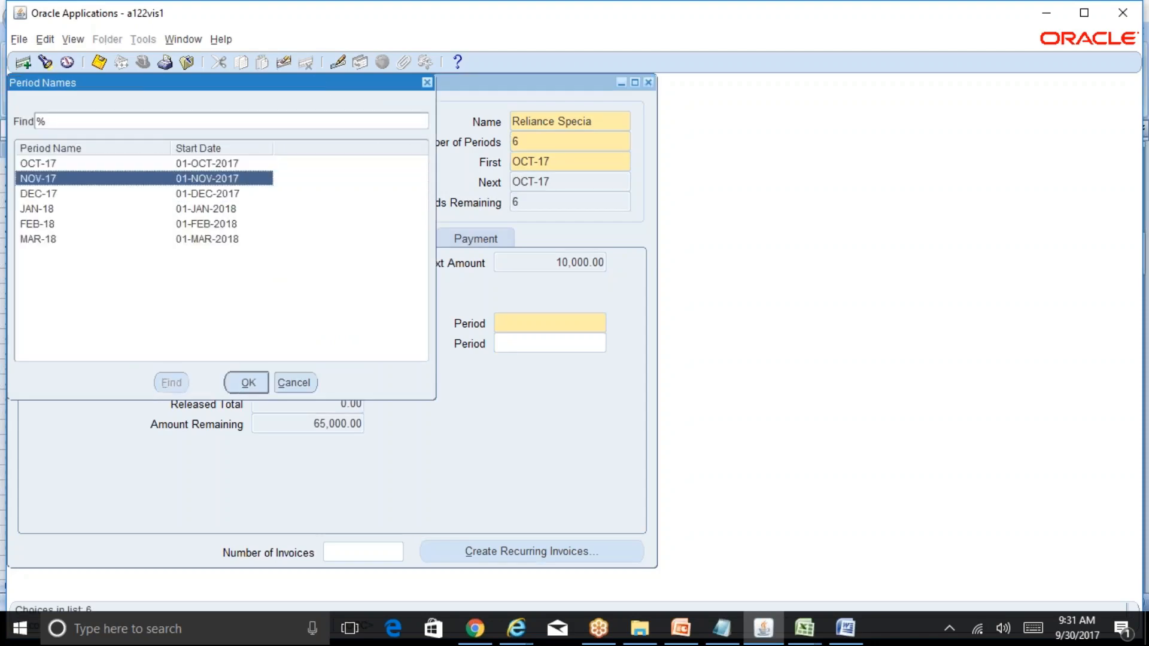
{"action": "key", "text": "Down"}
{"action": "key", "text": "Return"}
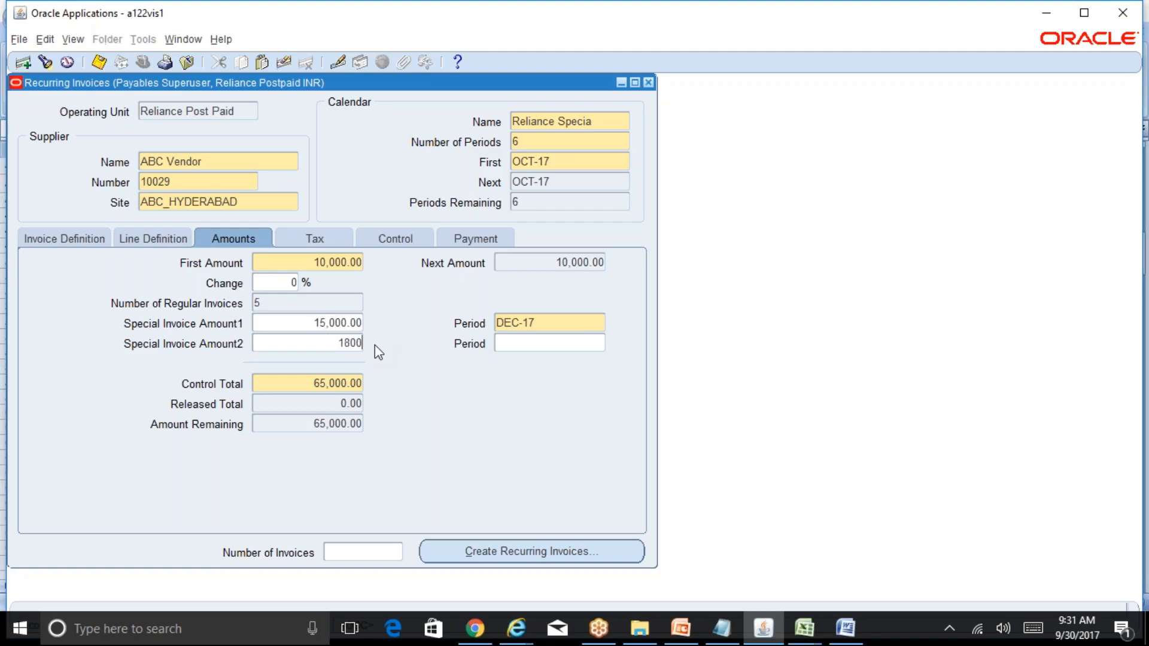
- Set the second special invoice amount to 18,000 with FEB-18 as its period
{"action": "type", "text": "0"}
{"action": "key", "text": "Tab"}
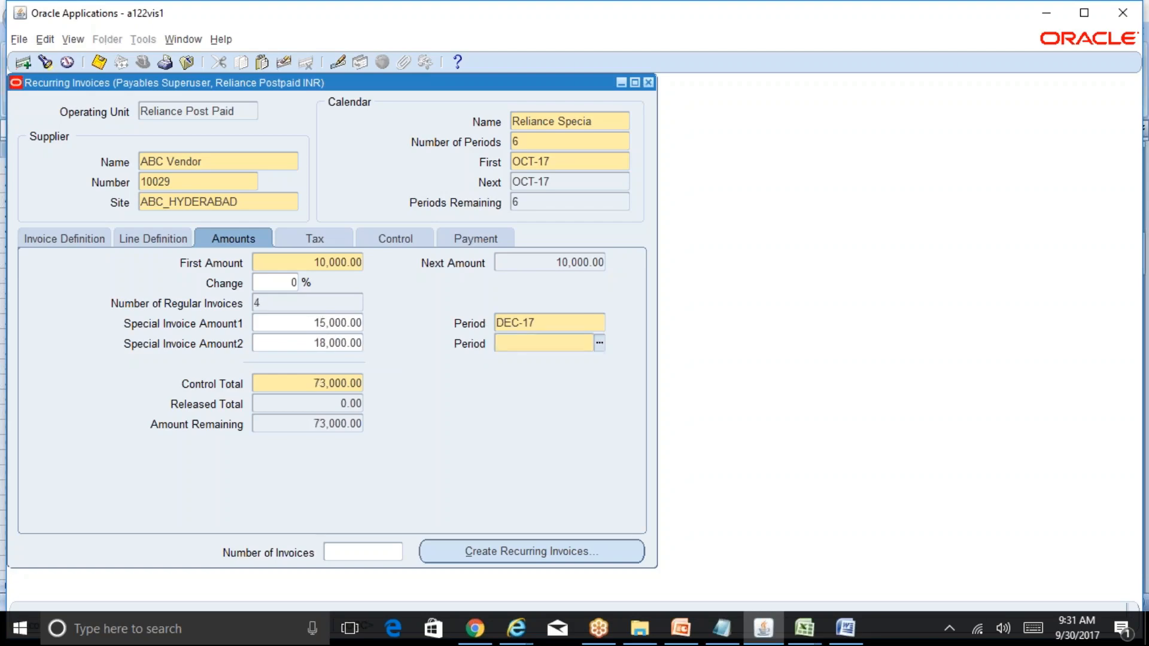
{"action": "type", "text": "FEB-18"}
{"action": "key", "text": "Tab"}
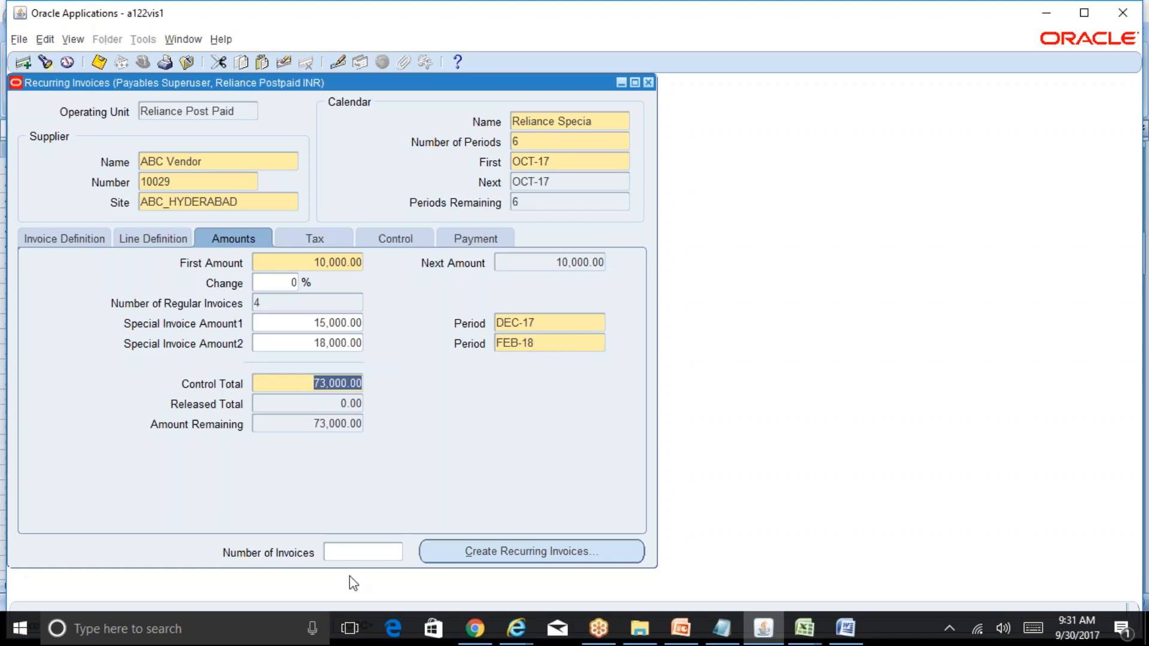
- Set the number of invoices to 6 and start creating the recurring invoices
{"action": "left_click", "coordinate": [374, 551]}
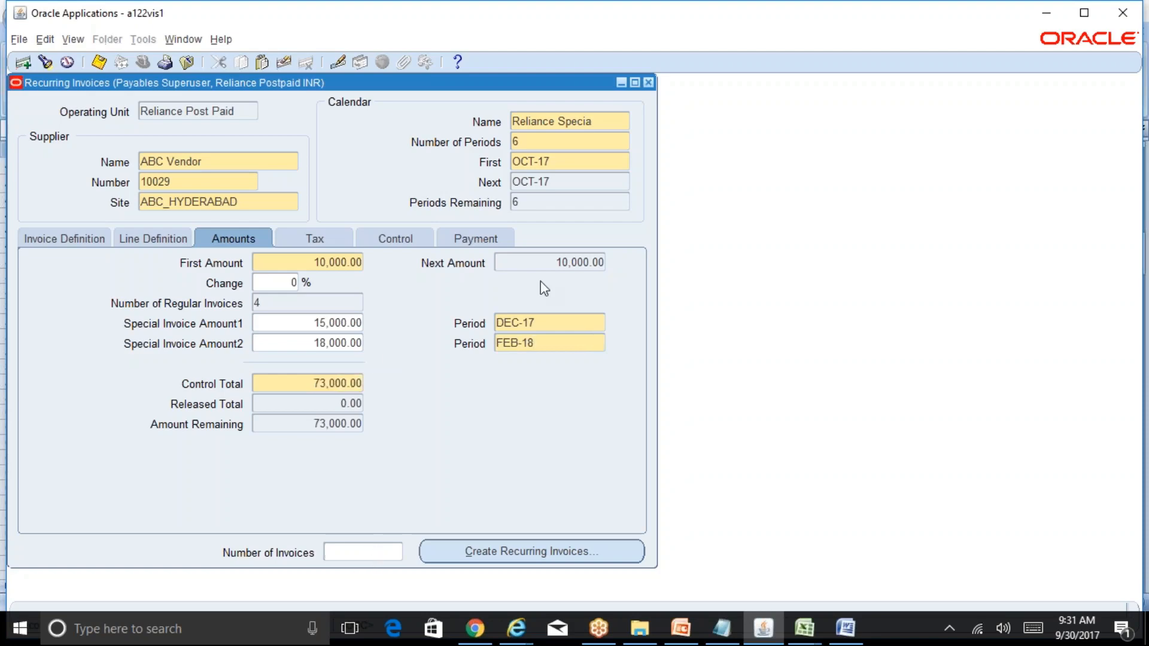
{"action": "type", "text": "6"}
{"action": "left_click", "coordinate": [589, 552]}
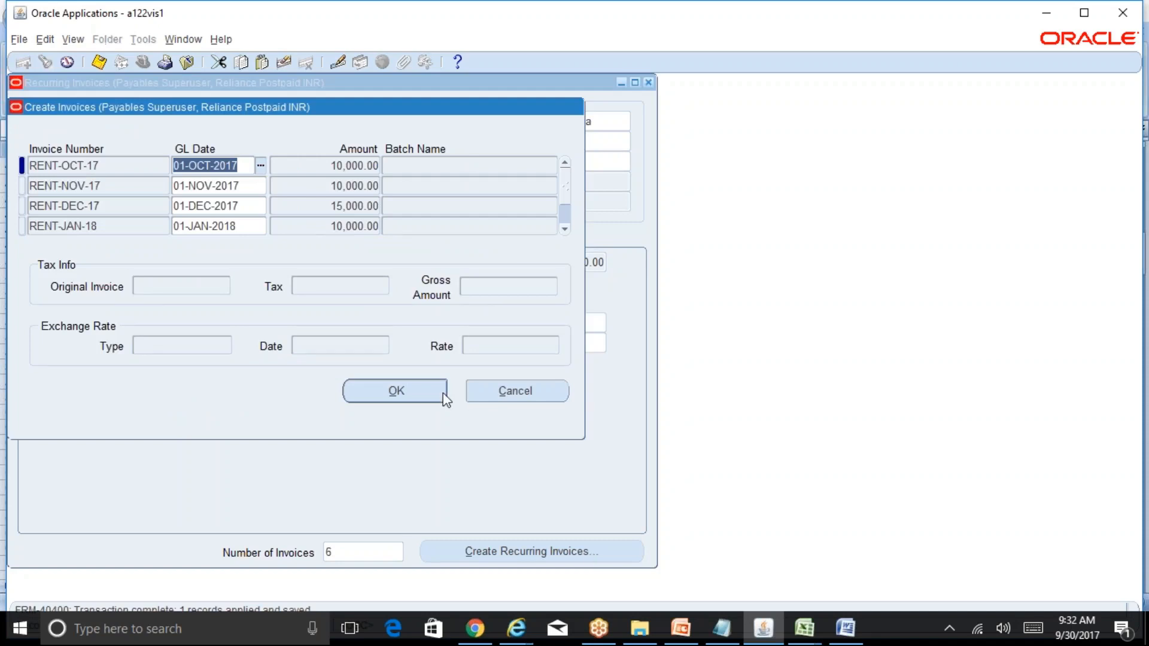
- Review the invoice numbers, GL dates and amounts from RENT-OCT-17 to RENT-MAR-18, and confirm creating the invoices
{"action": "left_click", "coordinate": [246, 189]}
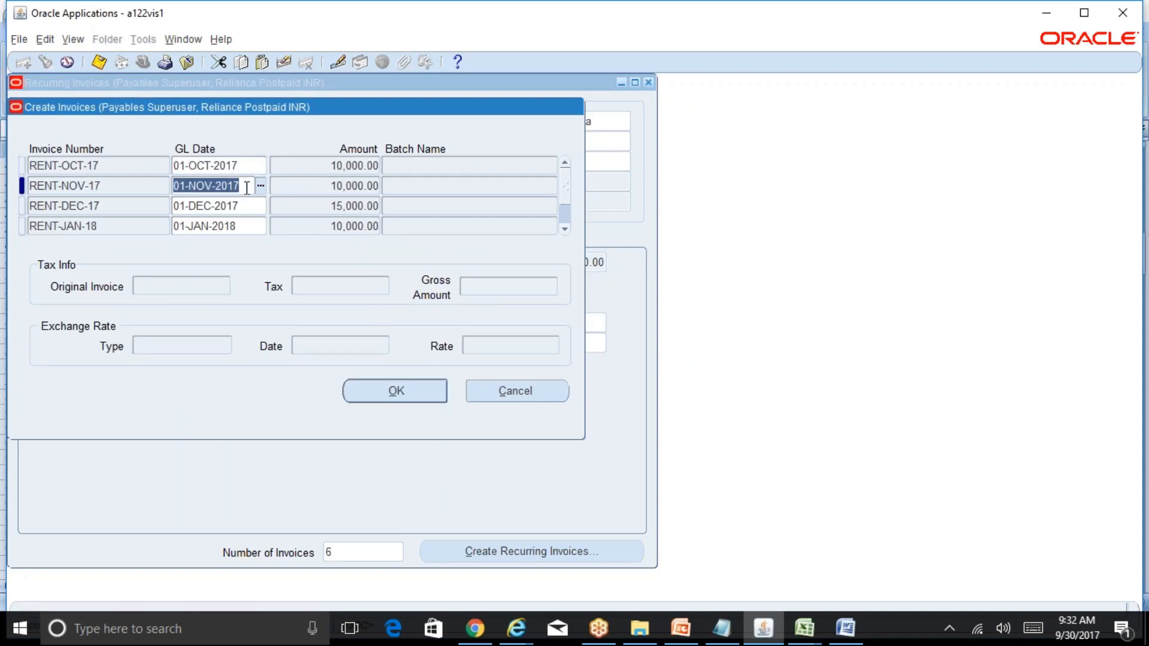
{"action": "left_click", "coordinate": [119, 166]}
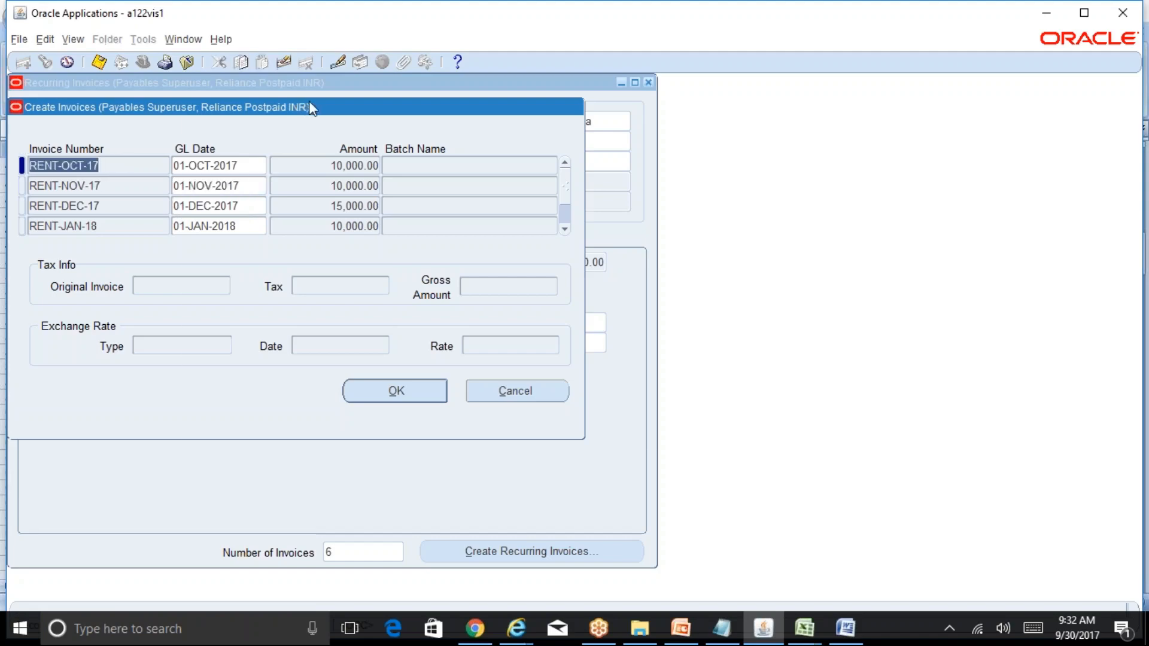
{"action": "left_click_drag", "start_coordinate": [308, 109], "coordinate": [703, 113]}
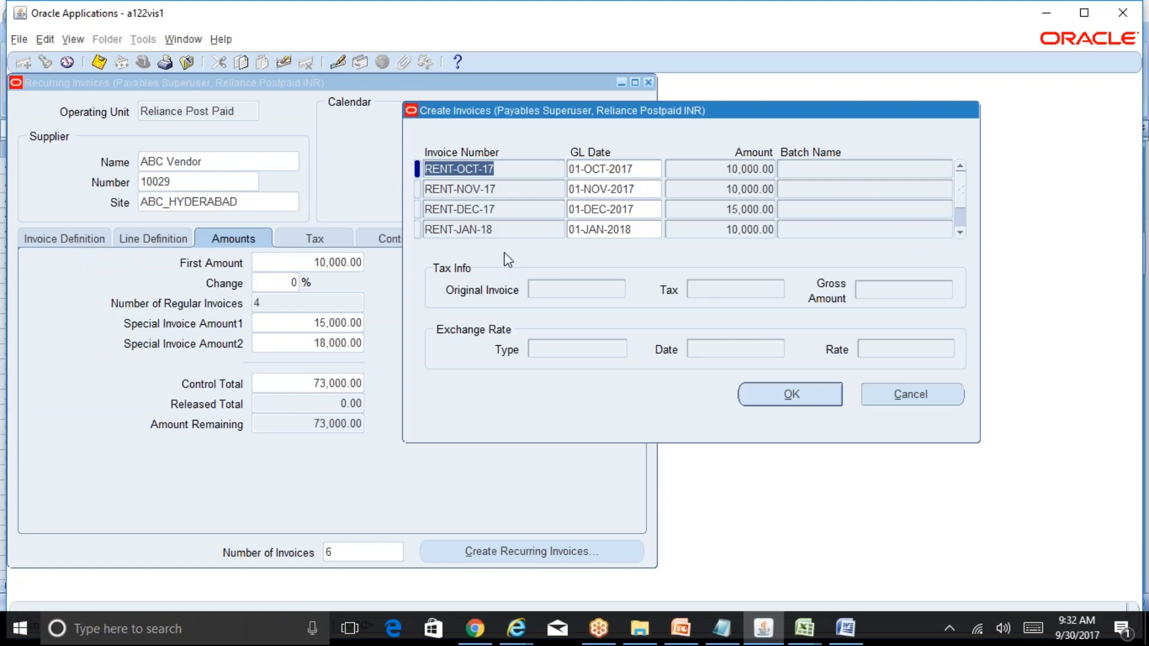
{"action": "left_click", "coordinate": [506, 189]}
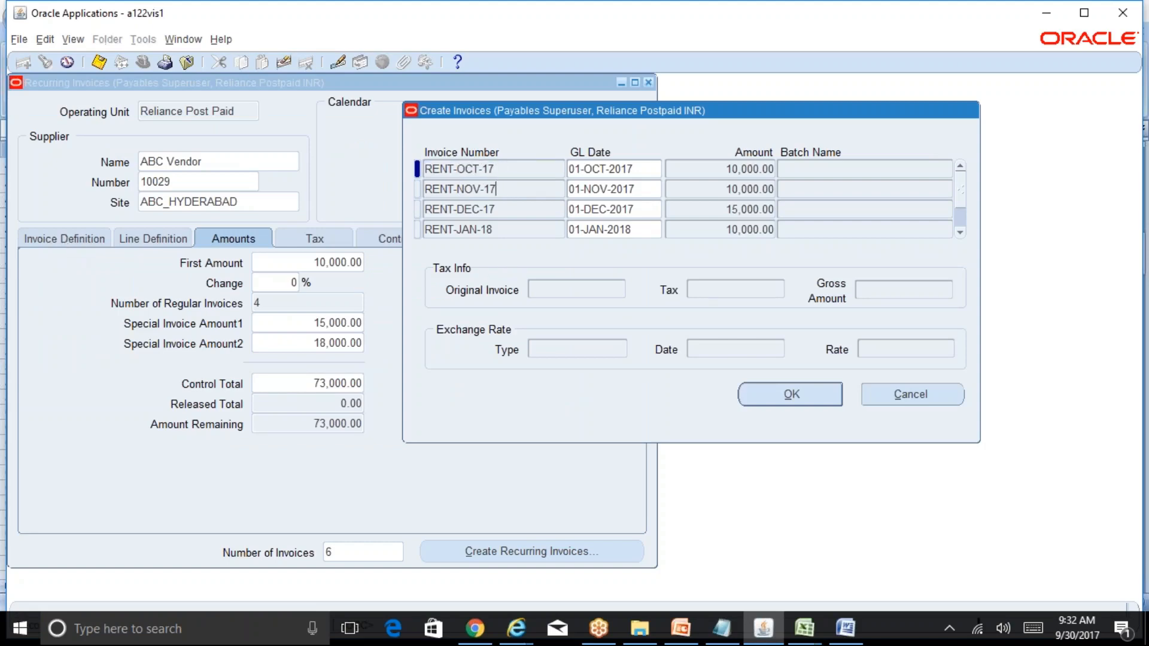
{"action": "left_click", "coordinate": [513, 210]}
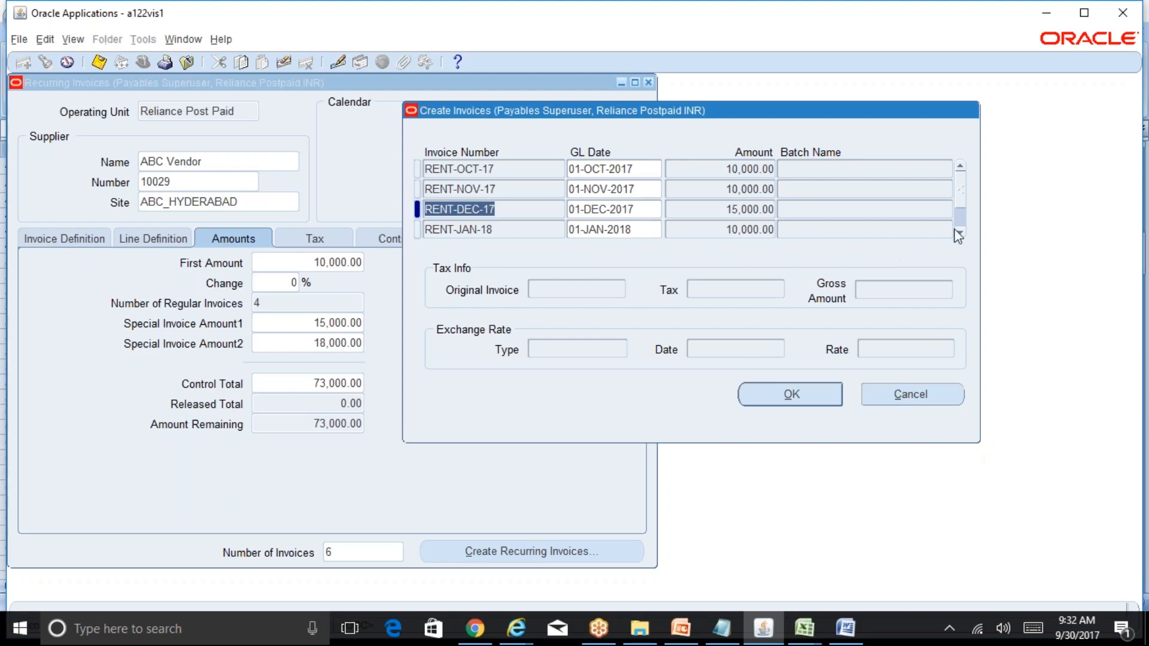
{"action": "left_click", "coordinate": [767, 217]}
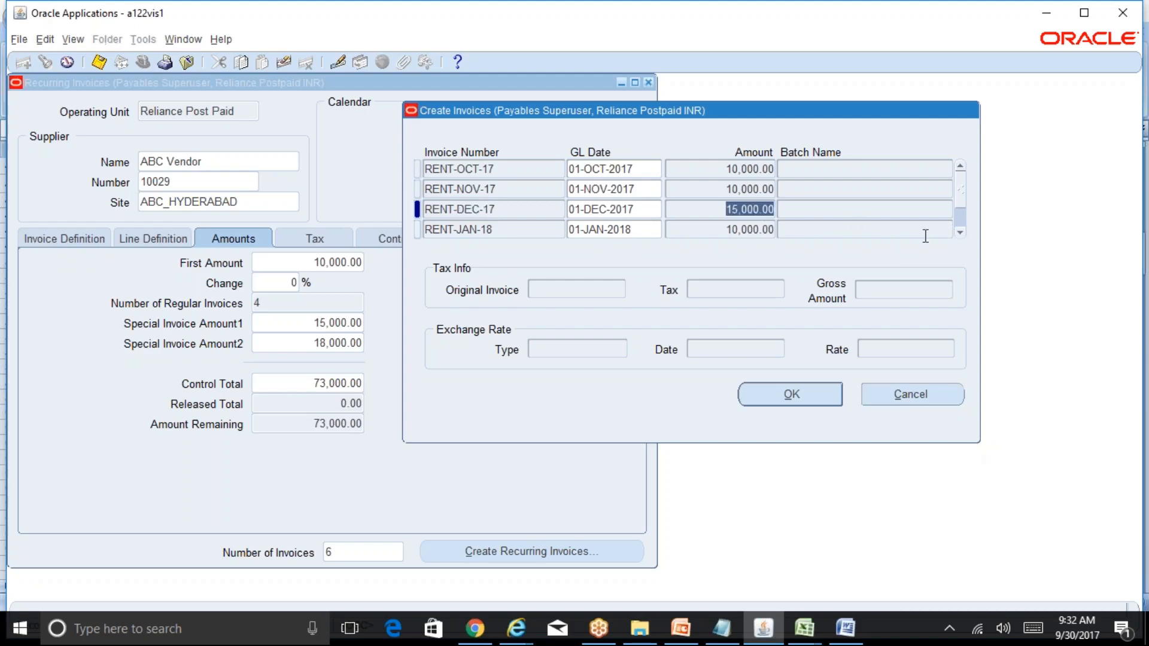
{"action": "scroll", "coordinate": [940, 236], "scroll_direction": "down", "scroll_amount": 1}
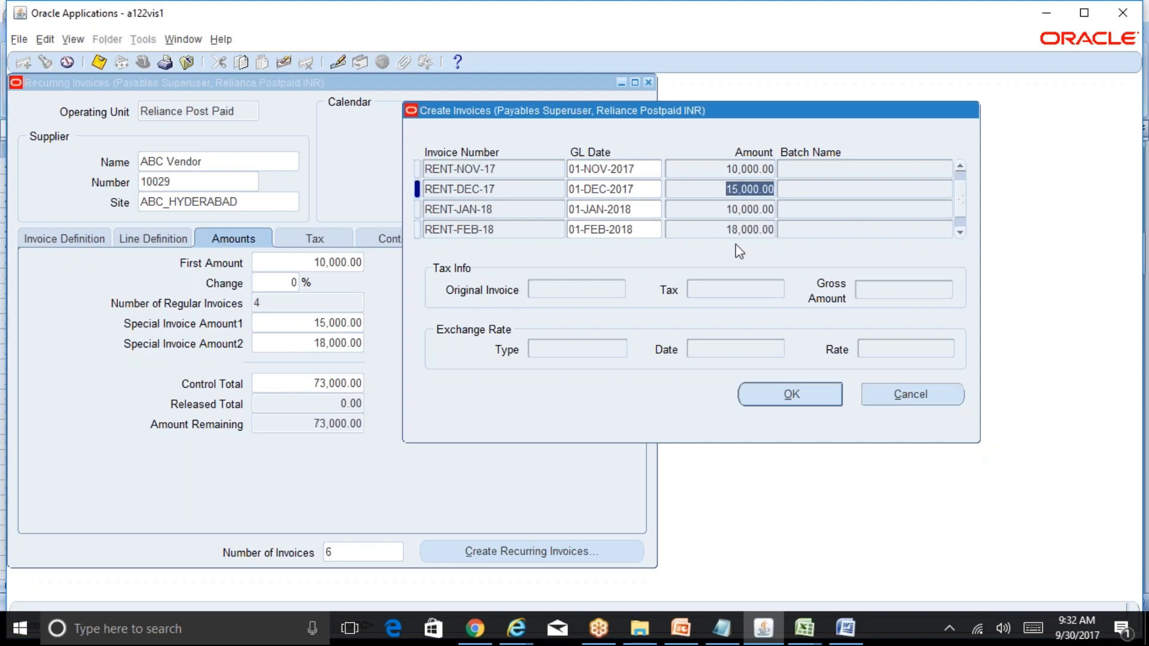
{"action": "key", "text": "Down"}
{"action": "key", "text": "Down"}
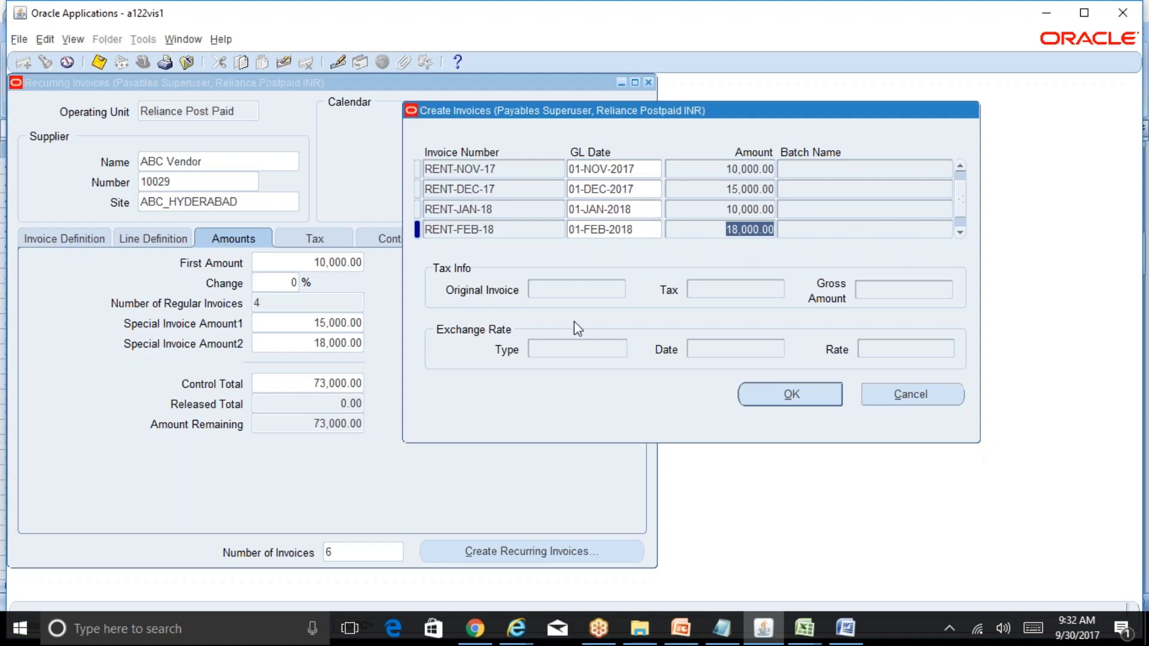
{"action": "left_click", "coordinate": [961, 231]}
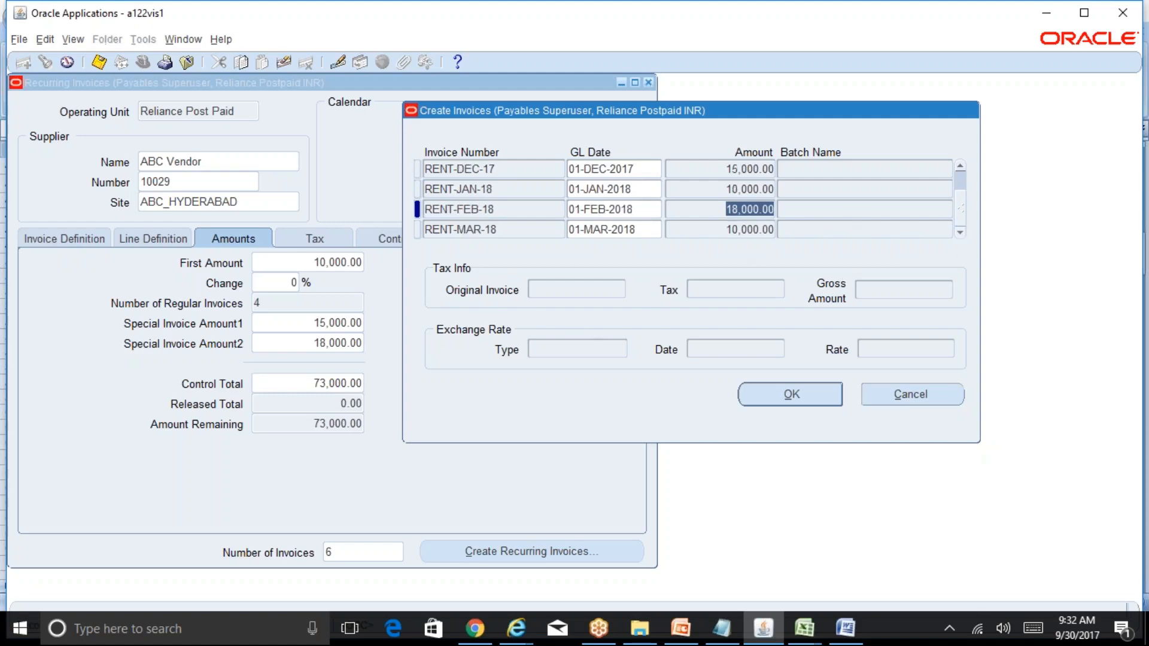
{"action": "left_click", "coordinate": [791, 394]}
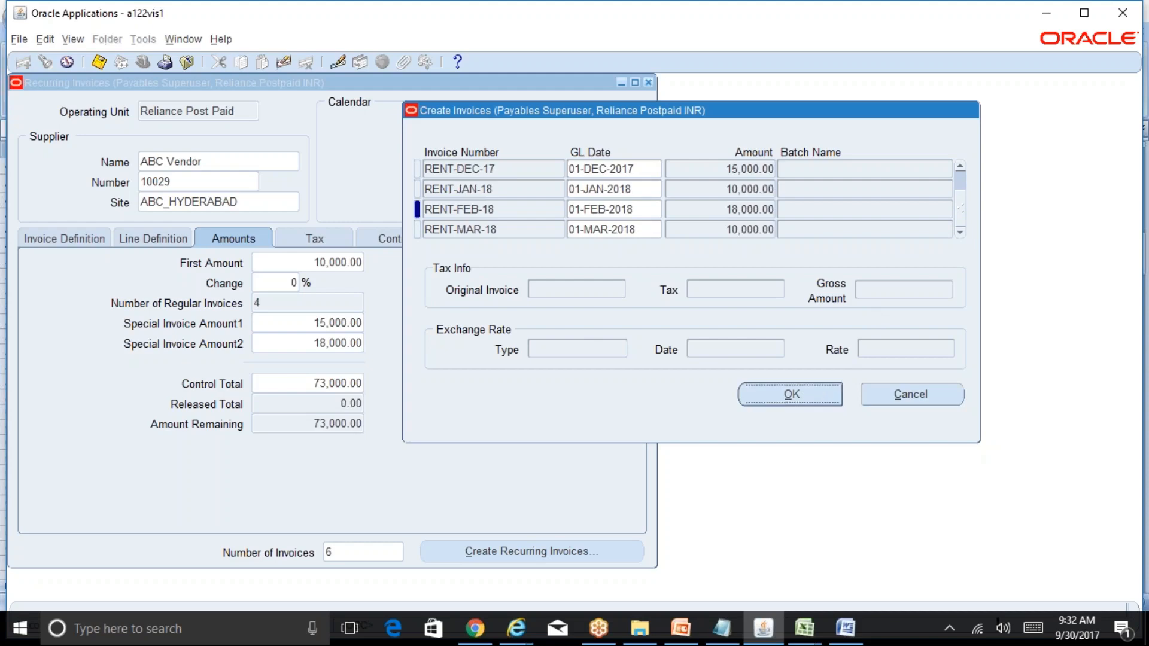
- Copy the supplier site from the recurring invoice template, and switch from that form to the Invoice Workbench
{"action": "left_click", "coordinate": [251, 202]}
{"action": "key", "text": "ctrl+c"}
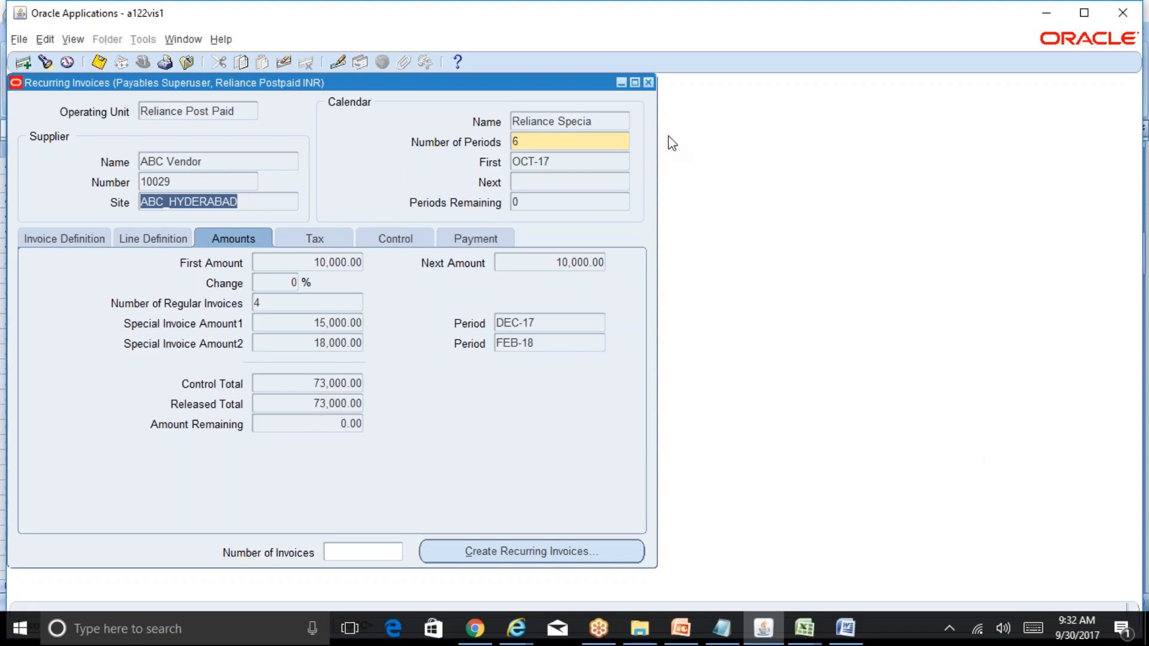
{"action": "left_click", "coordinate": [648, 82]}
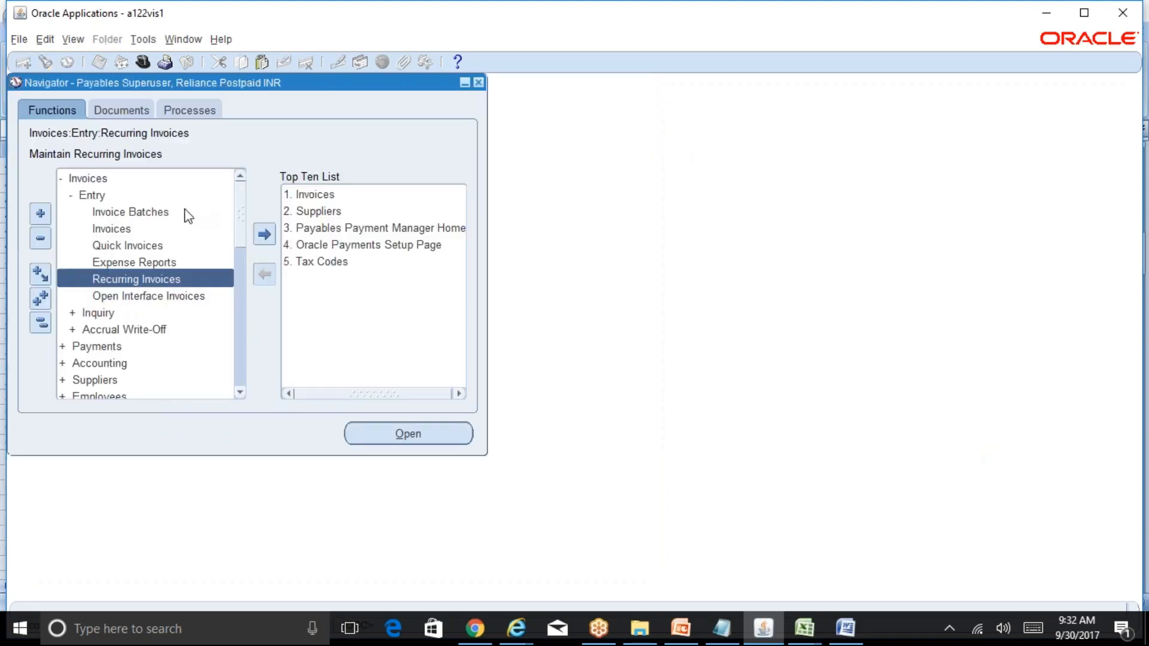
{"action": "double_click", "coordinate": [191, 228]}
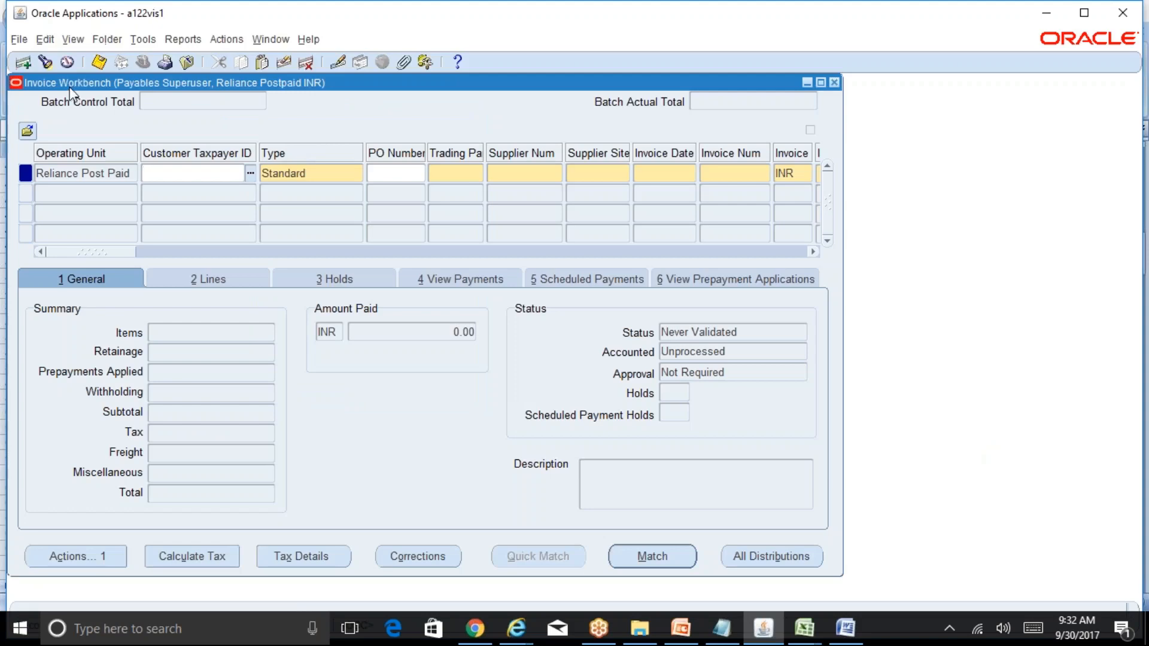
- Find the invoices of ABC Vendor at site ABC_HYDERABAD whose number matches RENT%
{"action": "left_click", "coordinate": [48, 62]}
{"action": "type", "text": "abc vendor"}
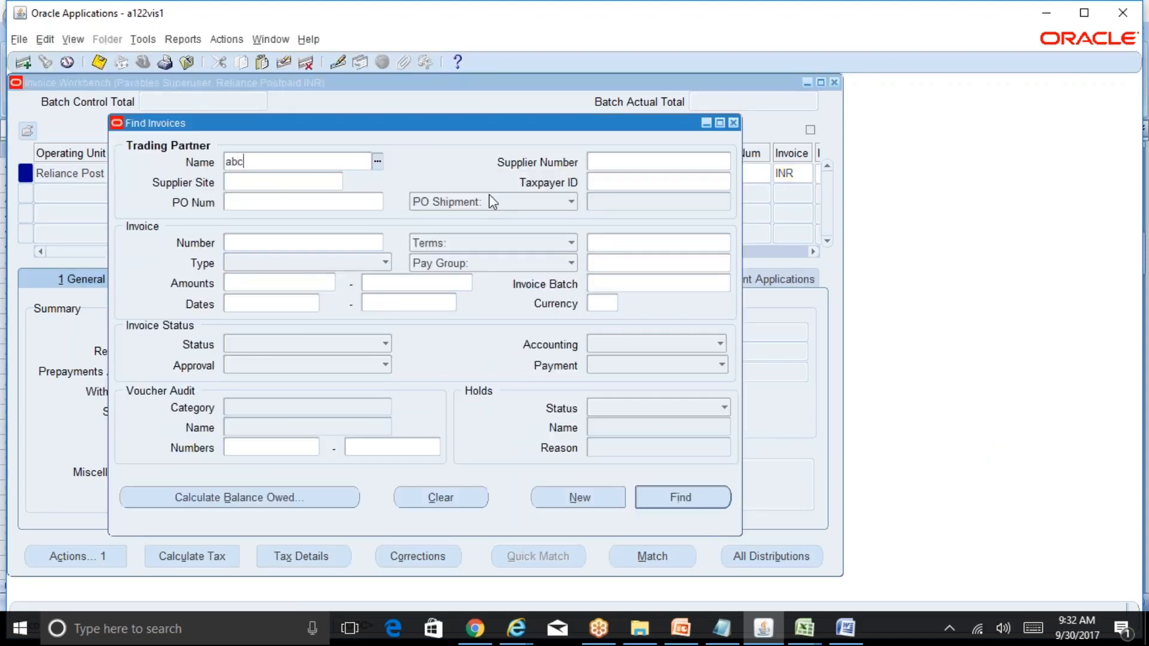
{"action": "key", "text": "Tab"}
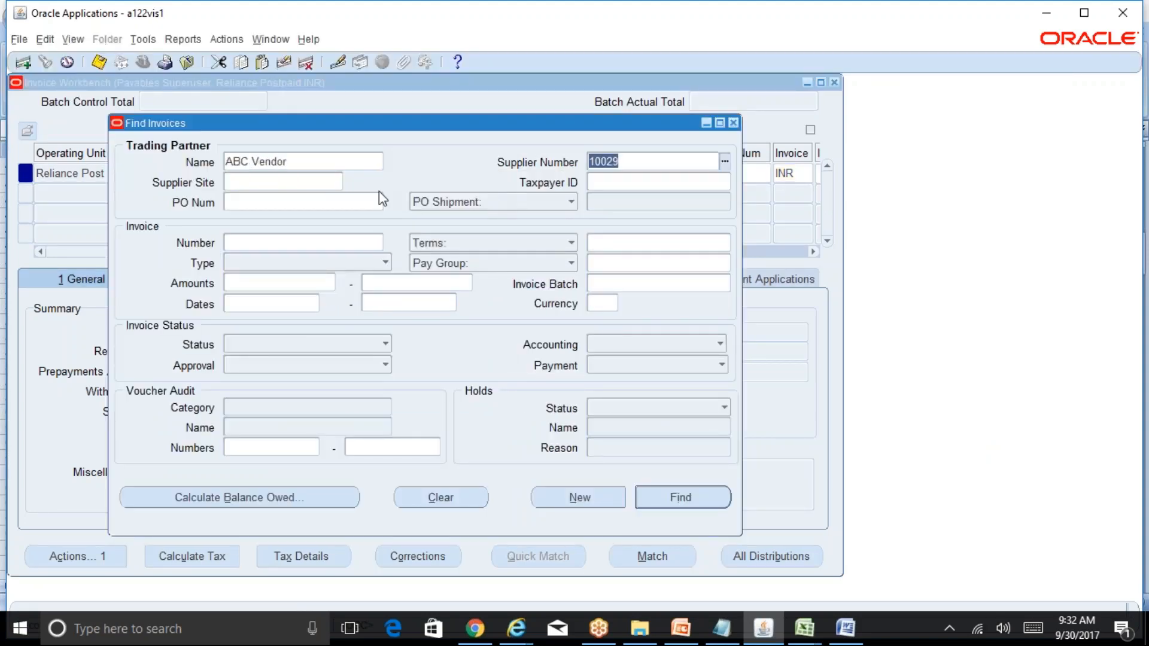
{"action": "left_click", "coordinate": [308, 184]}
{"action": "key", "text": "ctrl+v"}
{"action": "key", "text": "Tab"}
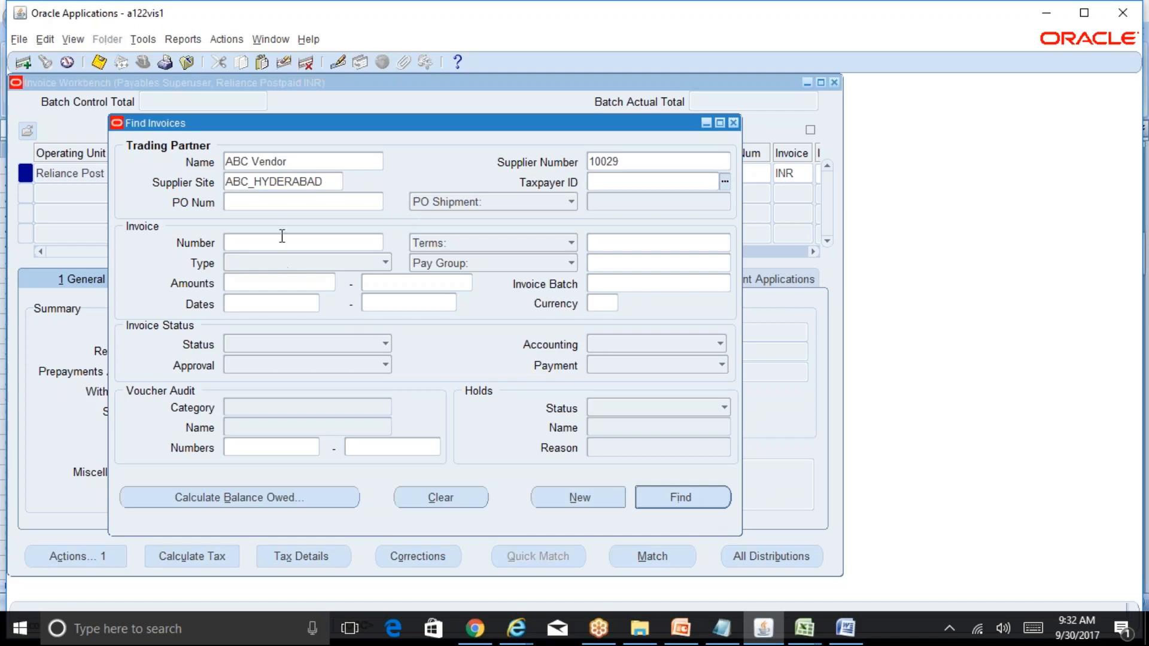
{"action": "left_click", "coordinate": [341, 244]}
{"action": "type", "text": "RENT%"}
{"action": "left_click", "coordinate": [682, 504]}
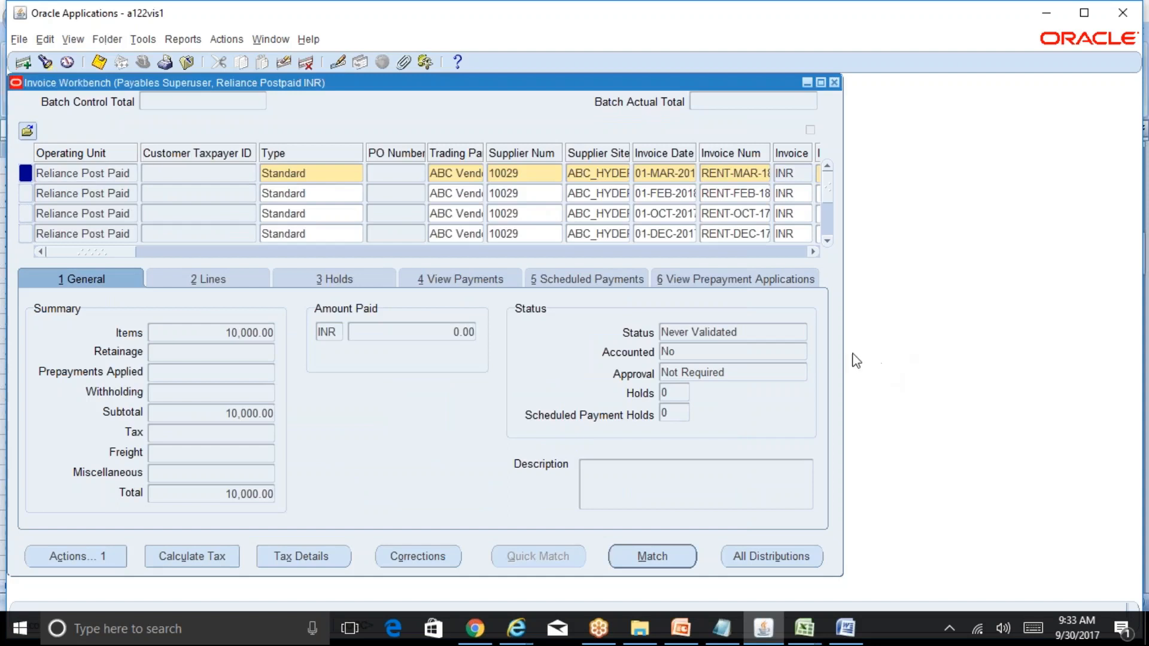
- Widen the workbench and its Invoice Num column, and go through the numbers and amounts of all retrieved RENT invoices
{"action": "left_click_drag", "start_coordinate": [842, 361], "coordinate": [1018, 363]}
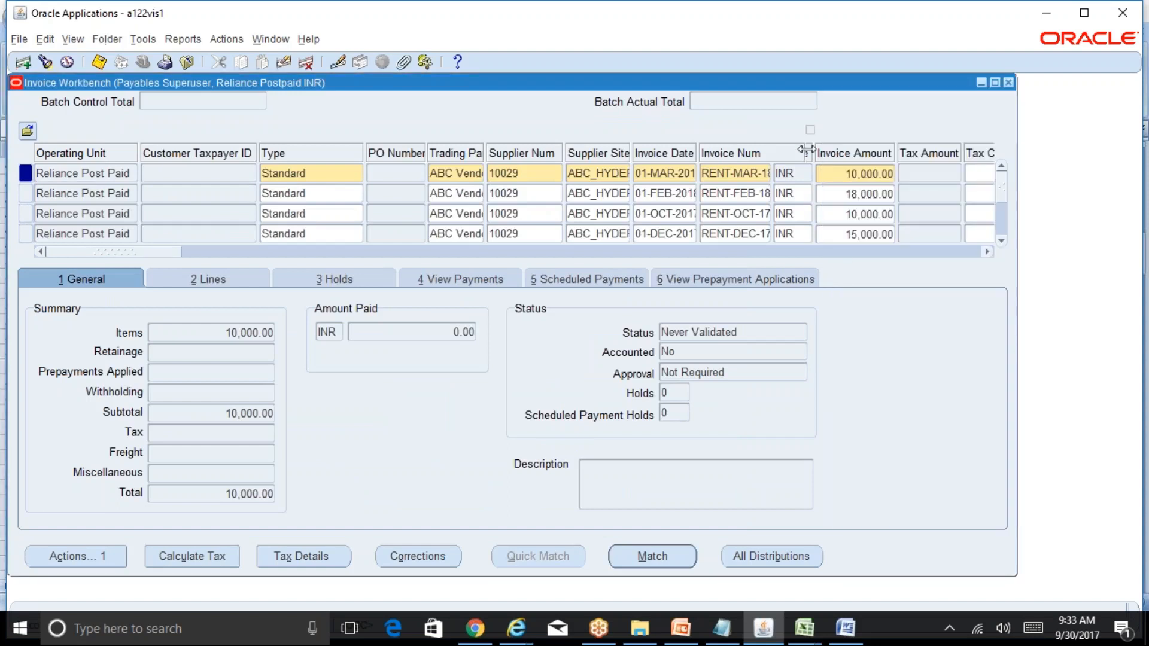
{"action": "left_click_drag", "start_coordinate": [806, 149], "coordinate": [810, 149]}
{"action": "left_click", "coordinate": [778, 174]}
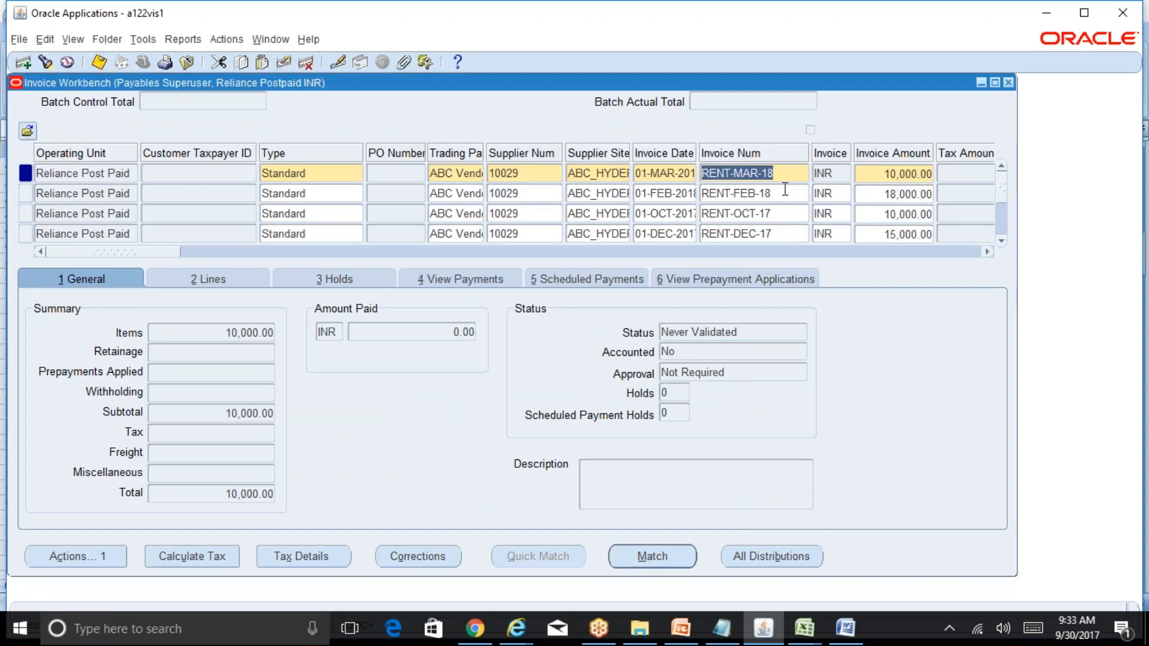
{"action": "key", "text": "Down"}
{"action": "key", "text": "Down"}
{"action": "key", "text": "Down"}
{"action": "key", "text": "Down"}
{"action": "key", "text": "Down"}
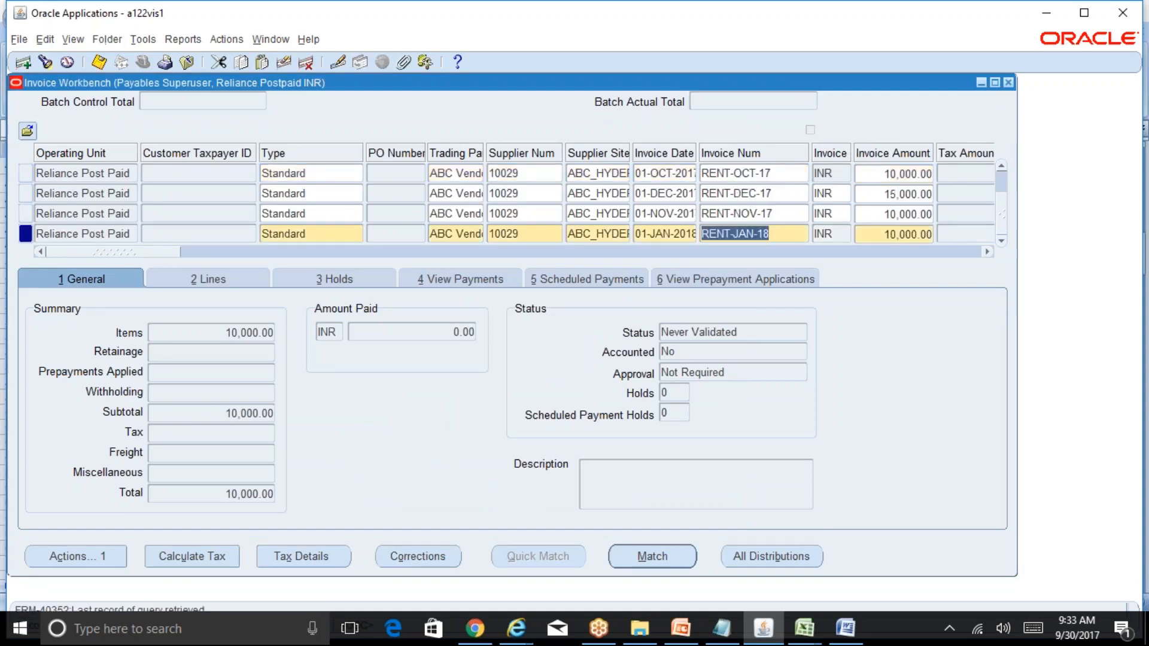
- View the record history of the RENT-JAN-18 invoice in the maximized window, and widen the Invoice Date column
{"action": "left_click", "coordinate": [1085, 13]}
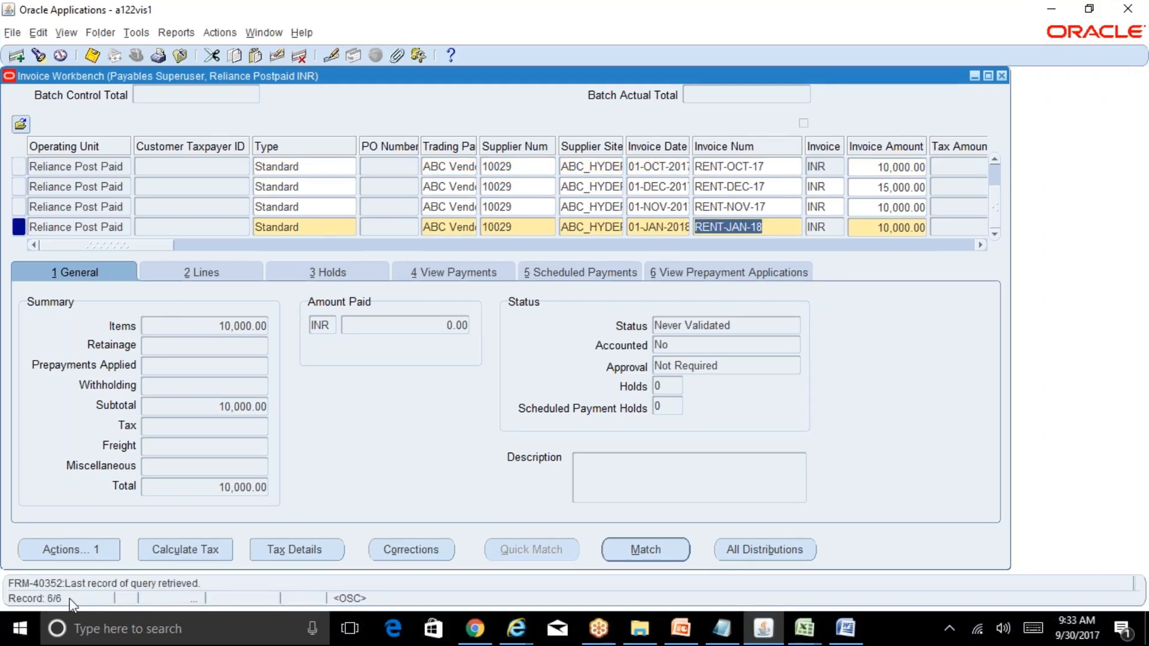
{"action": "left_click", "coordinate": [301, 32]}
{"action": "left_click", "coordinate": [323, 137]}
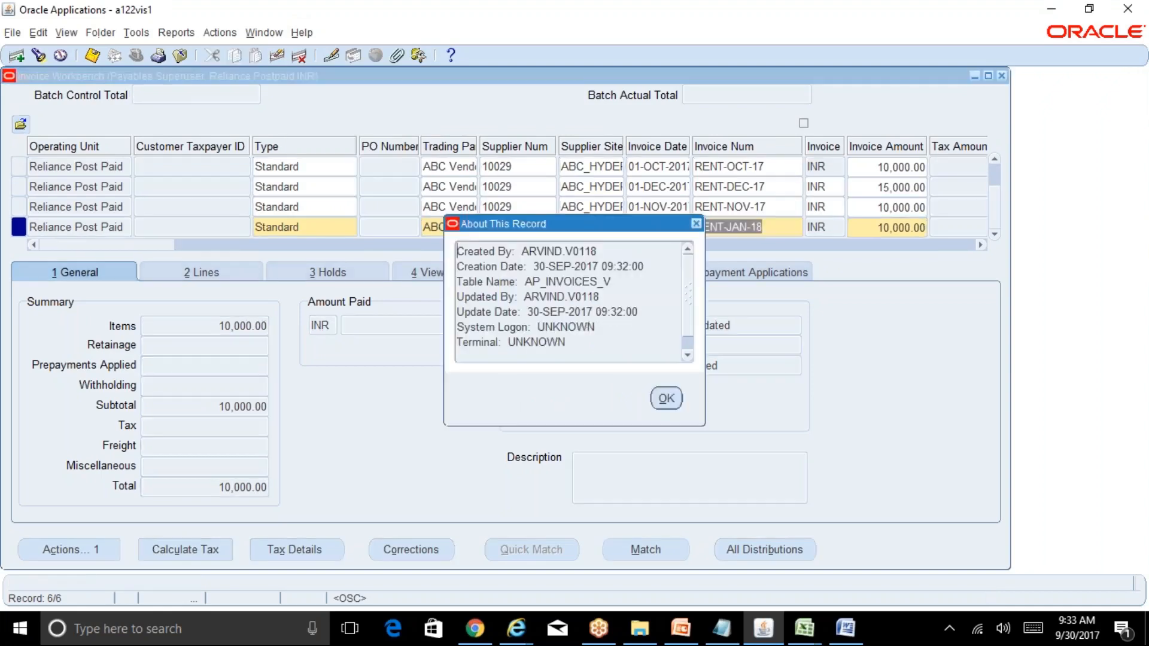
{"action": "left_click", "coordinate": [668, 399]}
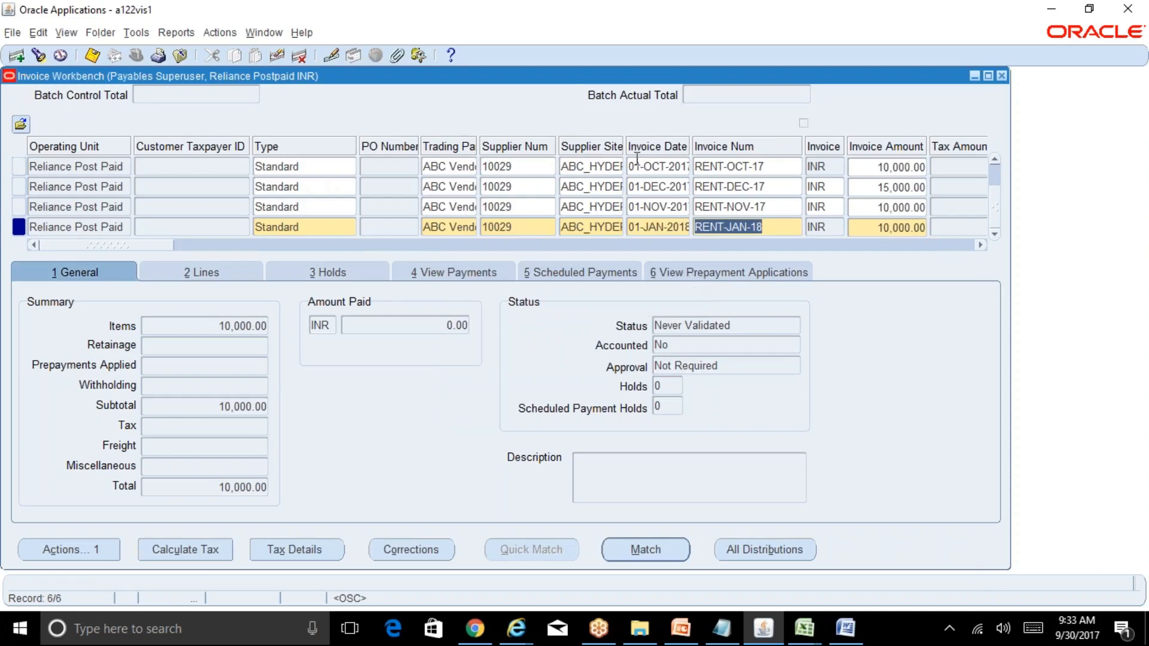
{"action": "left_click_drag", "start_coordinate": [691, 148], "coordinate": [728, 148]}
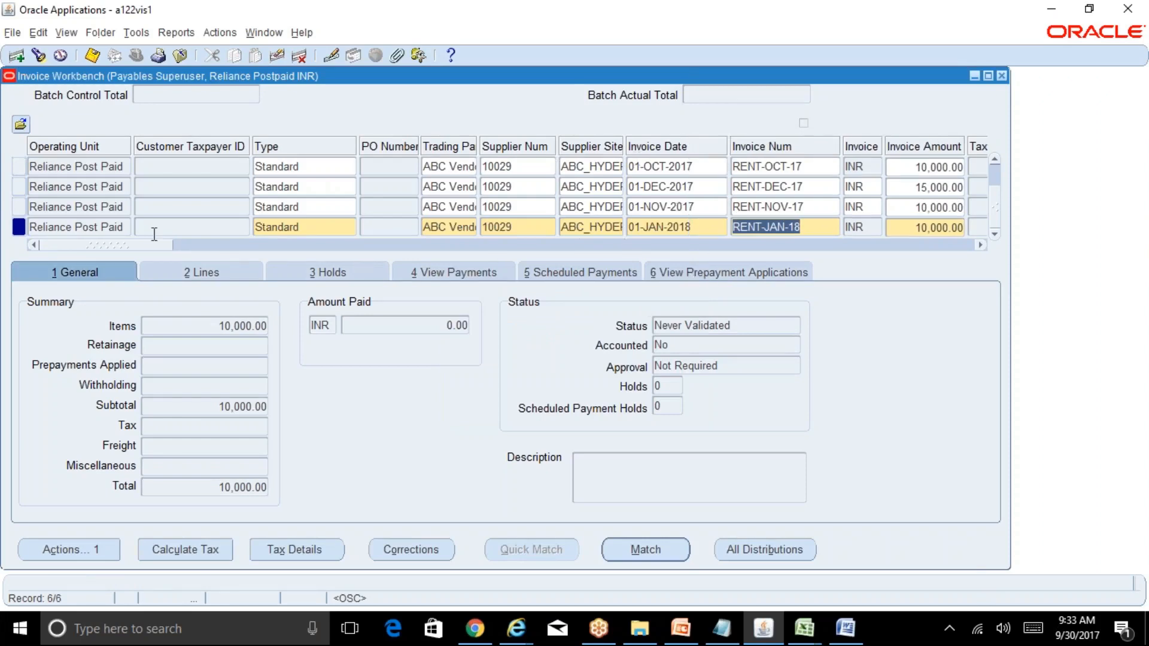
- Compare the invoice dates of the listed RENT invoices with their GL dates, row by row
{"action": "left_click", "coordinate": [706, 224]}
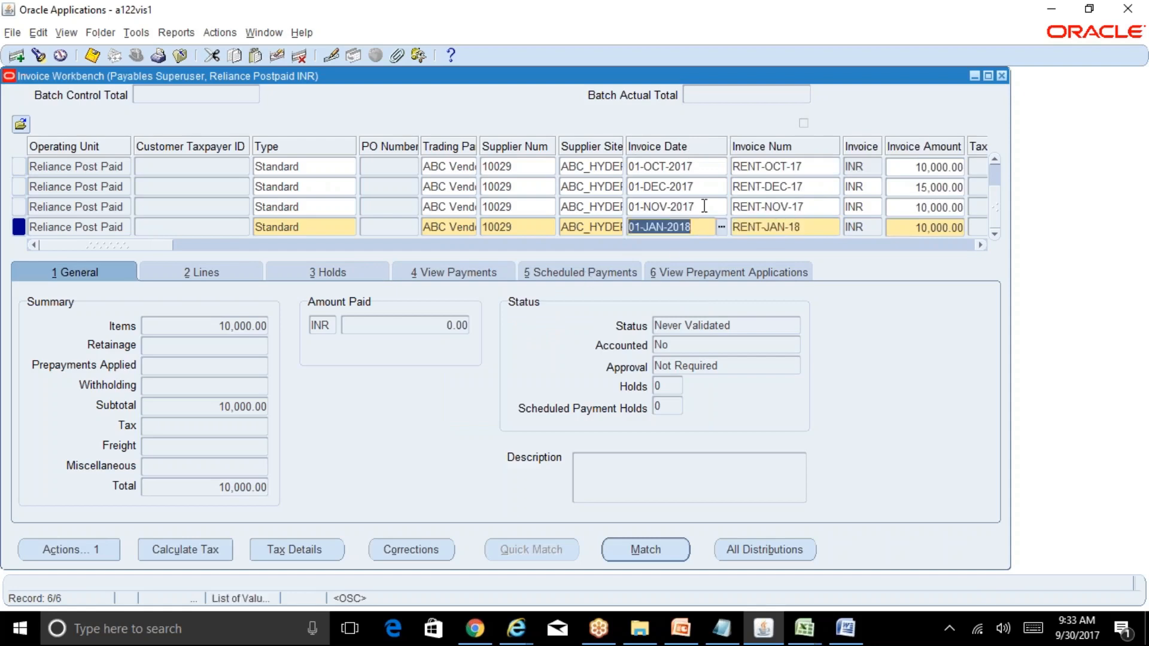
{"action": "left_click", "coordinate": [704, 206]}
{"action": "left_click", "coordinate": [698, 183]}
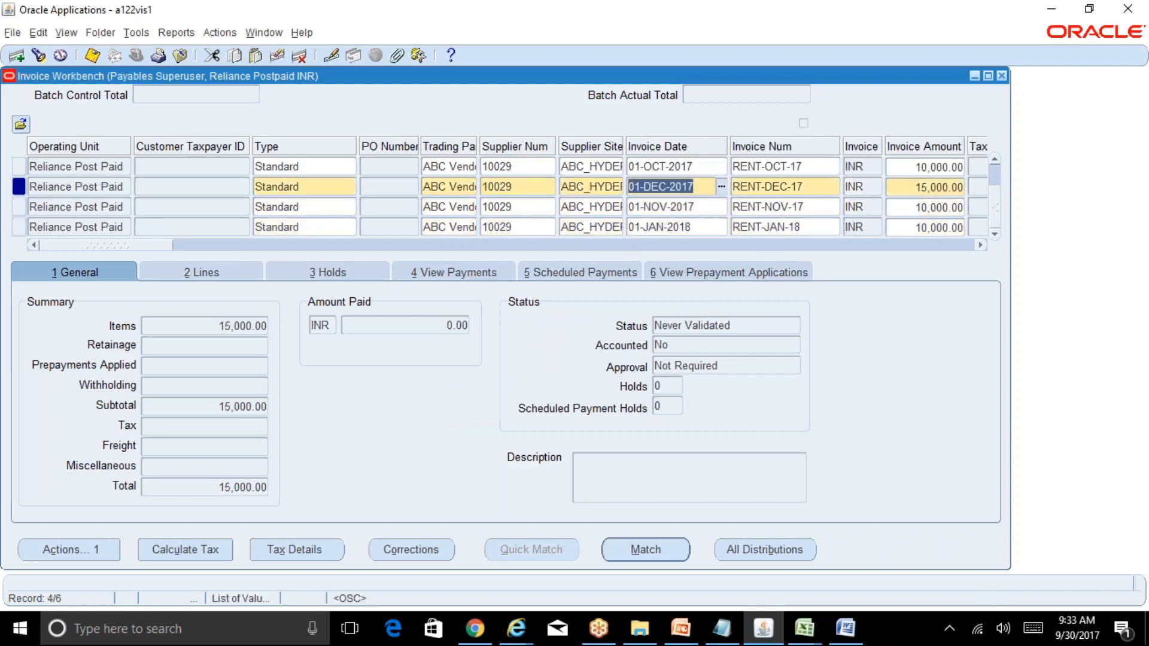
{"action": "left_click", "coordinate": [703, 167]}
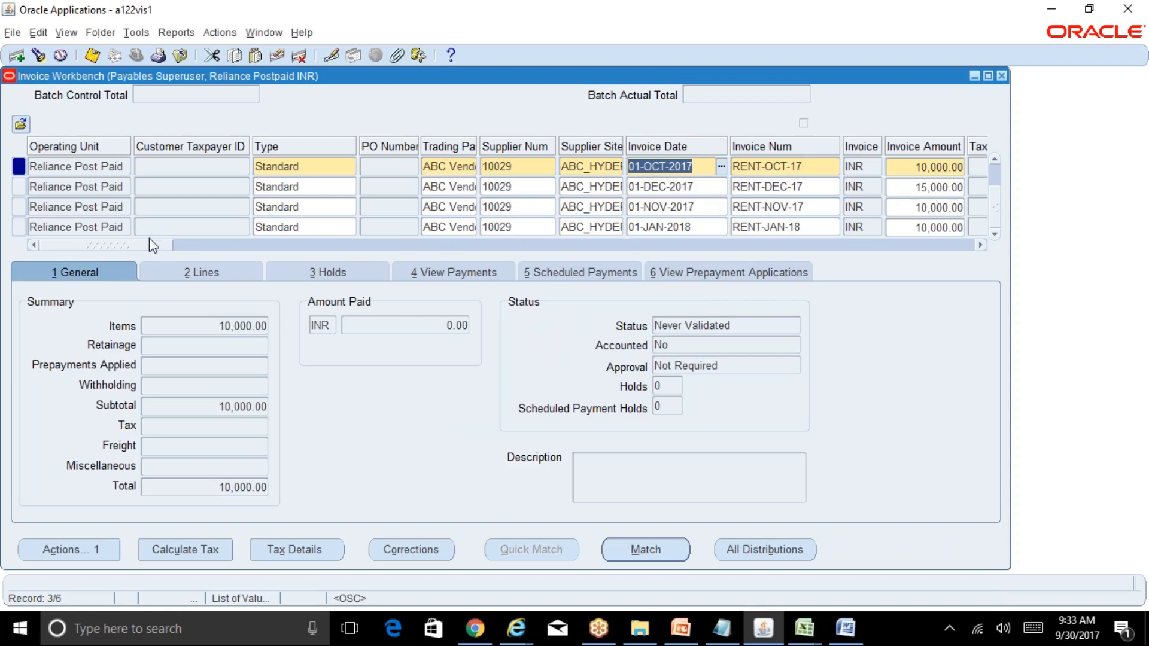
{"action": "left_click_drag", "start_coordinate": [149, 244], "coordinate": [269, 257]}
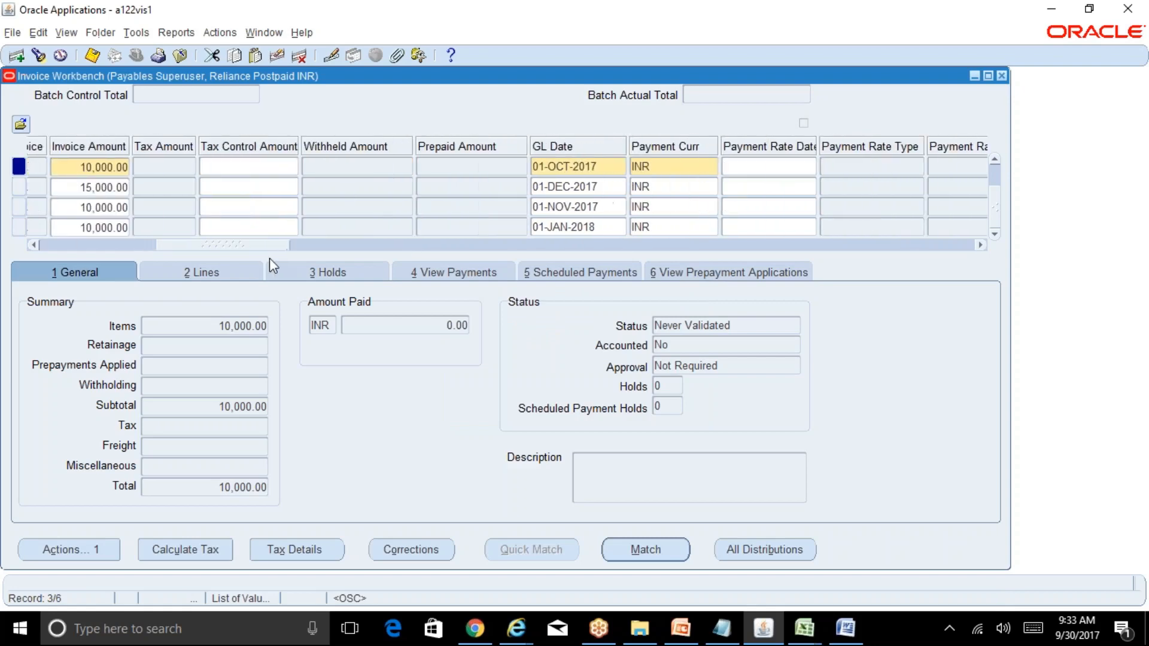
{"action": "left_click", "coordinate": [553, 186]}
{"action": "left_click", "coordinate": [558, 212]}
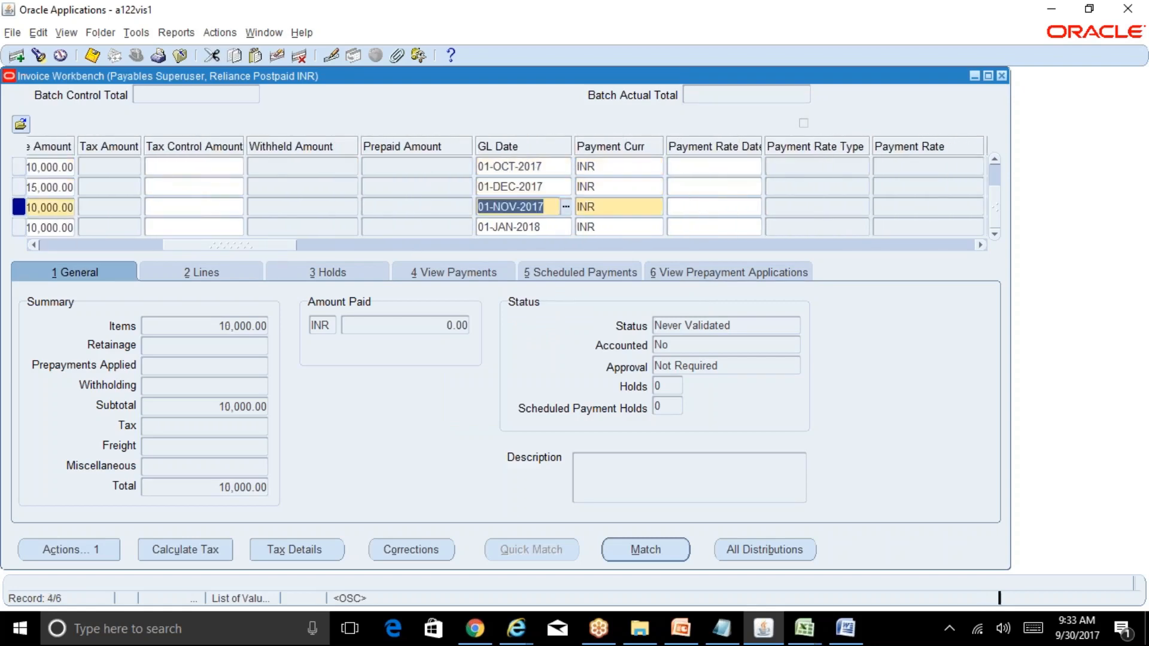
{"action": "left_click", "coordinate": [559, 227]}
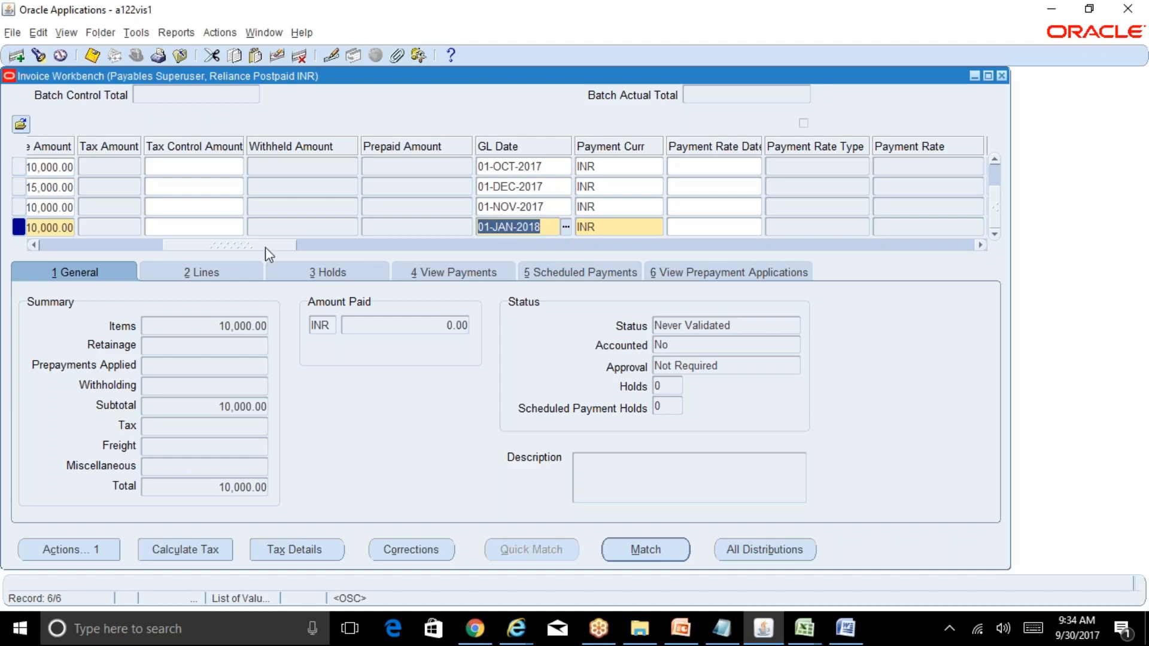
- Check the validation status and the accounted flag of the RENT-JAN-18 invoice in the general summary
{"action": "left_click_drag", "start_coordinate": [264, 247], "coordinate": [182, 267]}
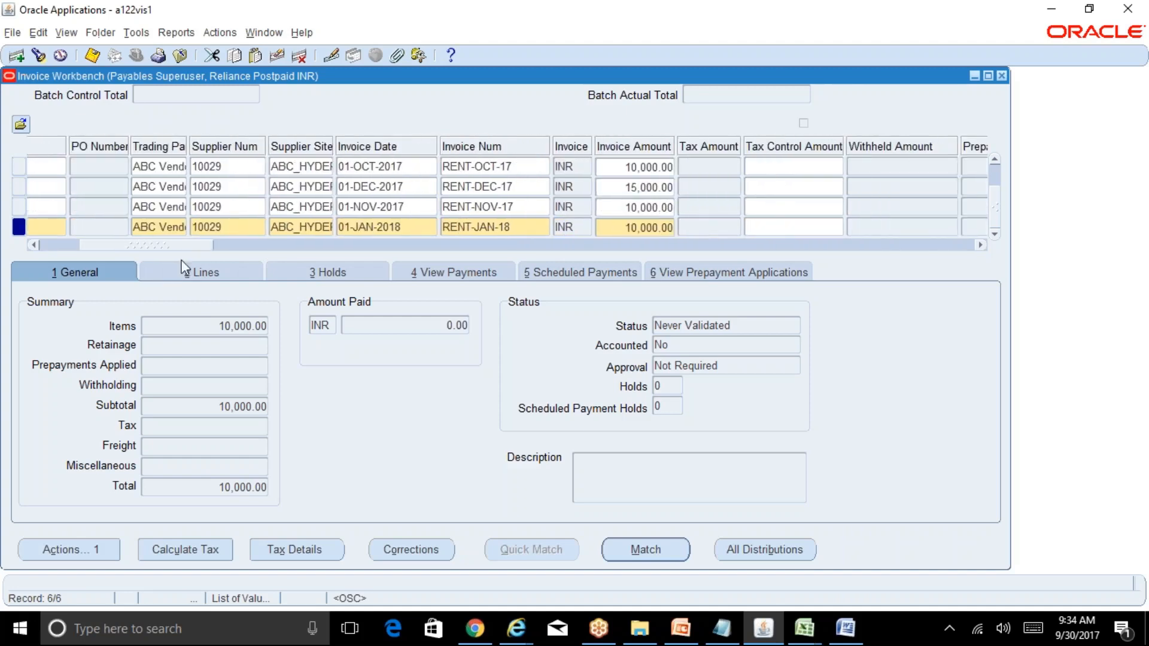
{"action": "left_click_drag", "start_coordinate": [168, 250], "coordinate": [102, 246]}
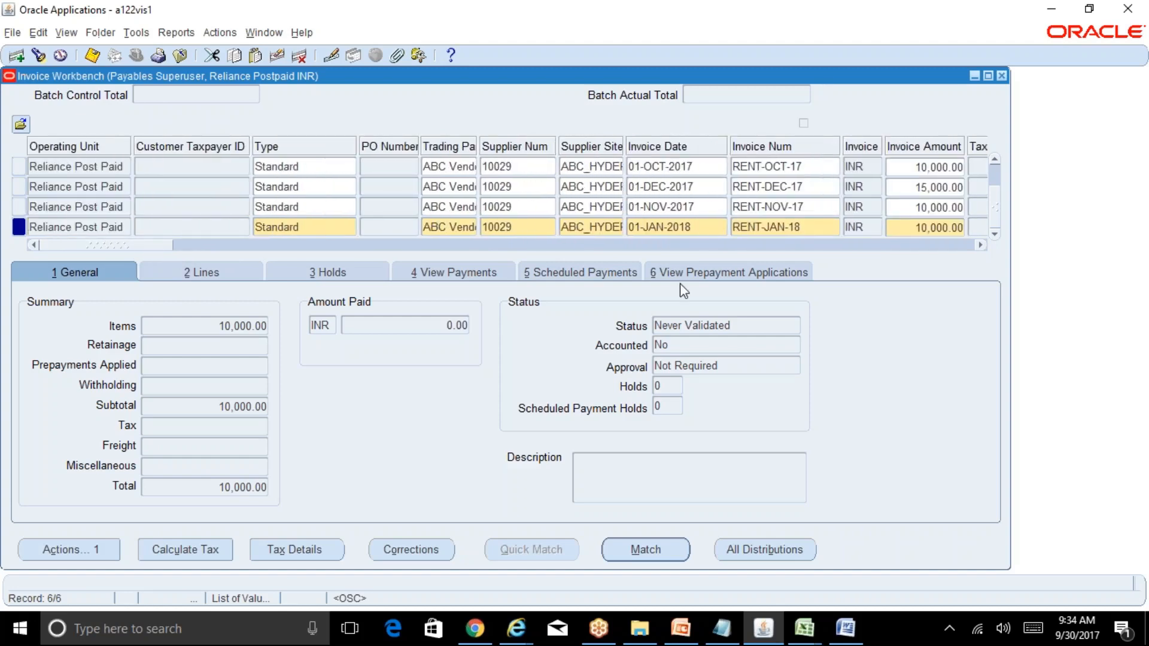
{"action": "left_click", "coordinate": [682, 346]}
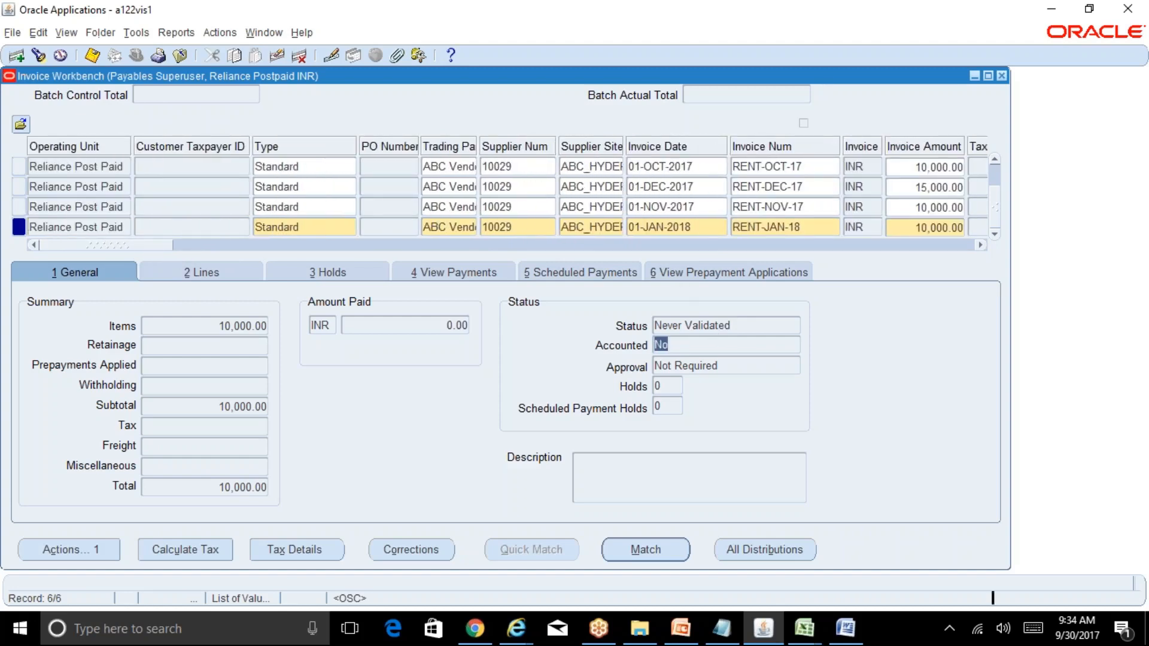
{"action": "left_click", "coordinate": [749, 325]}
{"action": "left_click", "coordinate": [680, 346]}
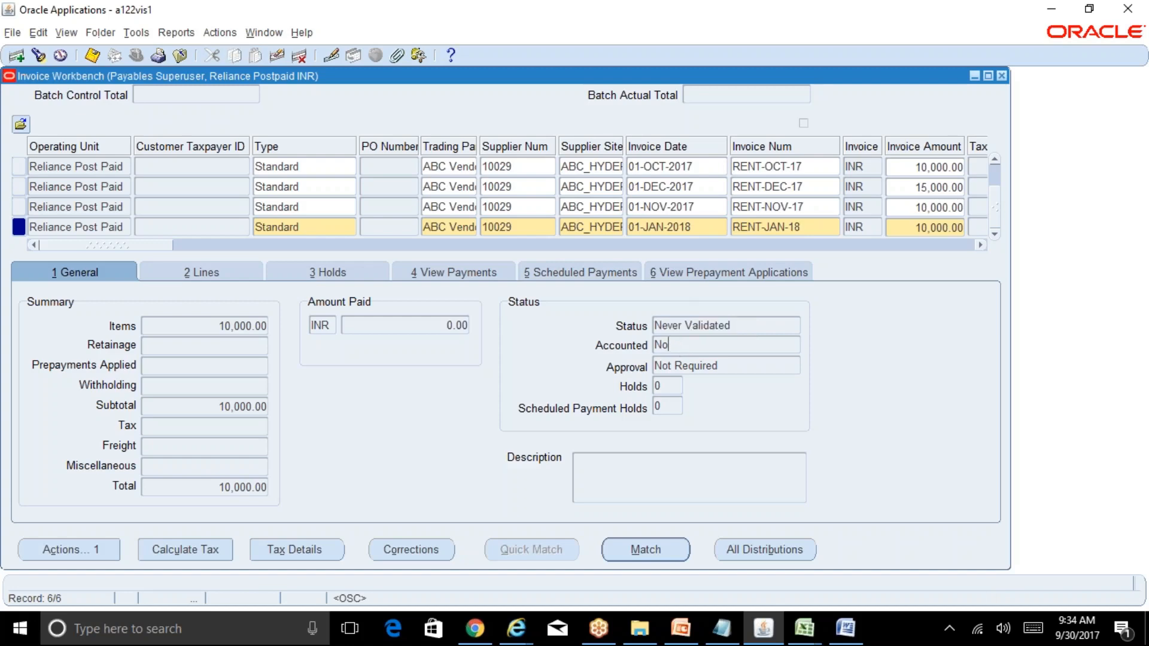
{"action": "left_click", "coordinate": [753, 330]}
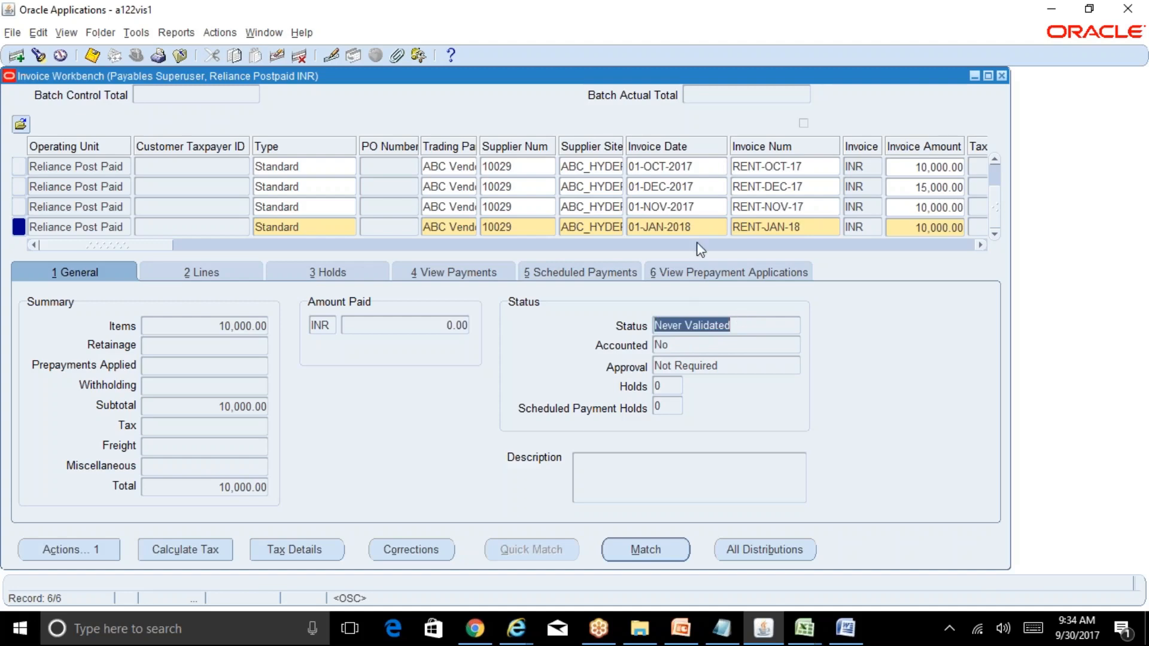
- Try to validate the RENT-JAN-18 invoice through the invoice actions, and dismiss the message and the actions dialog
{"action": "left_click", "coordinate": [696, 221]}
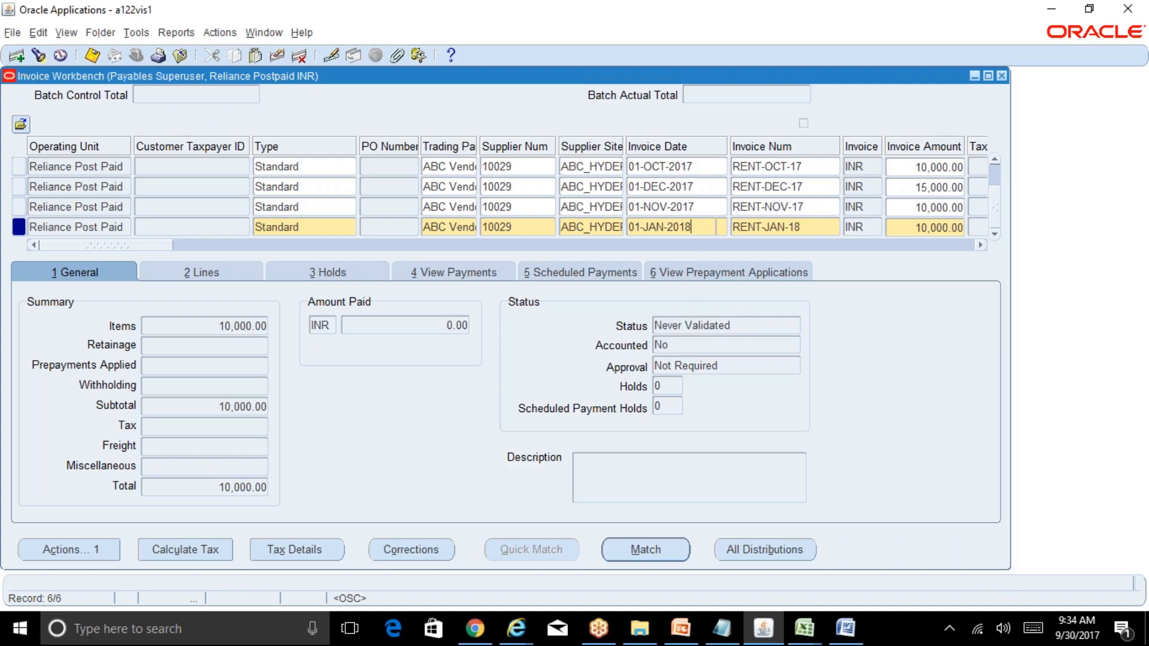
{"action": "left_click", "coordinate": [114, 550]}
{"action": "left_click", "coordinate": [316, 124]}
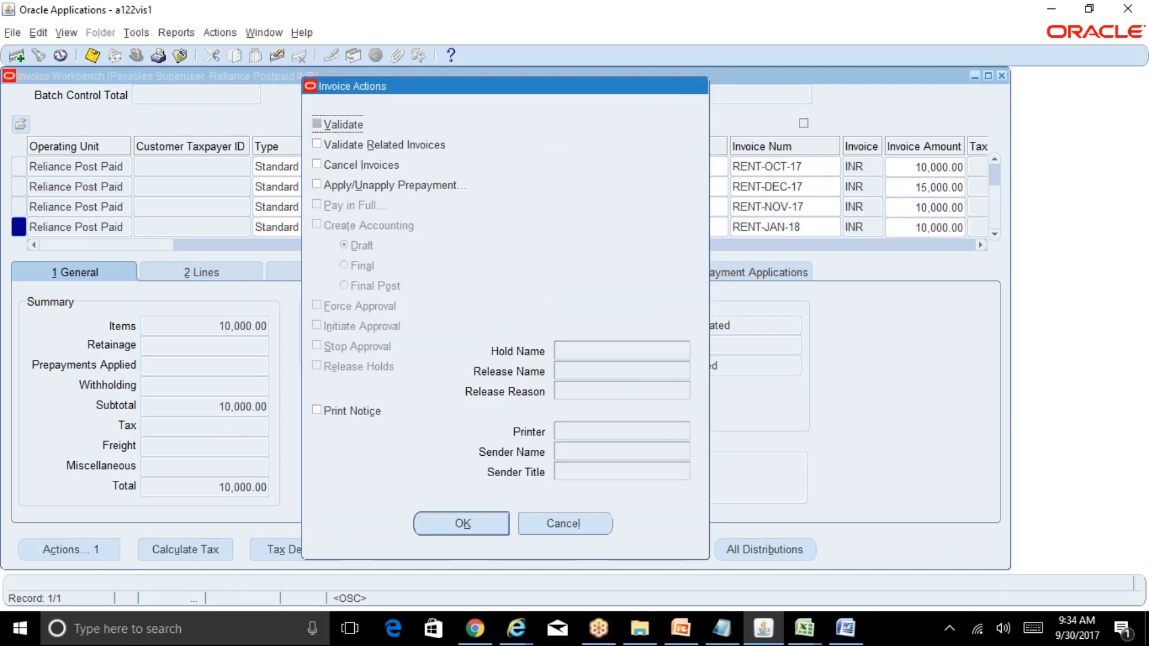
{"action": "left_click", "coordinate": [462, 524]}
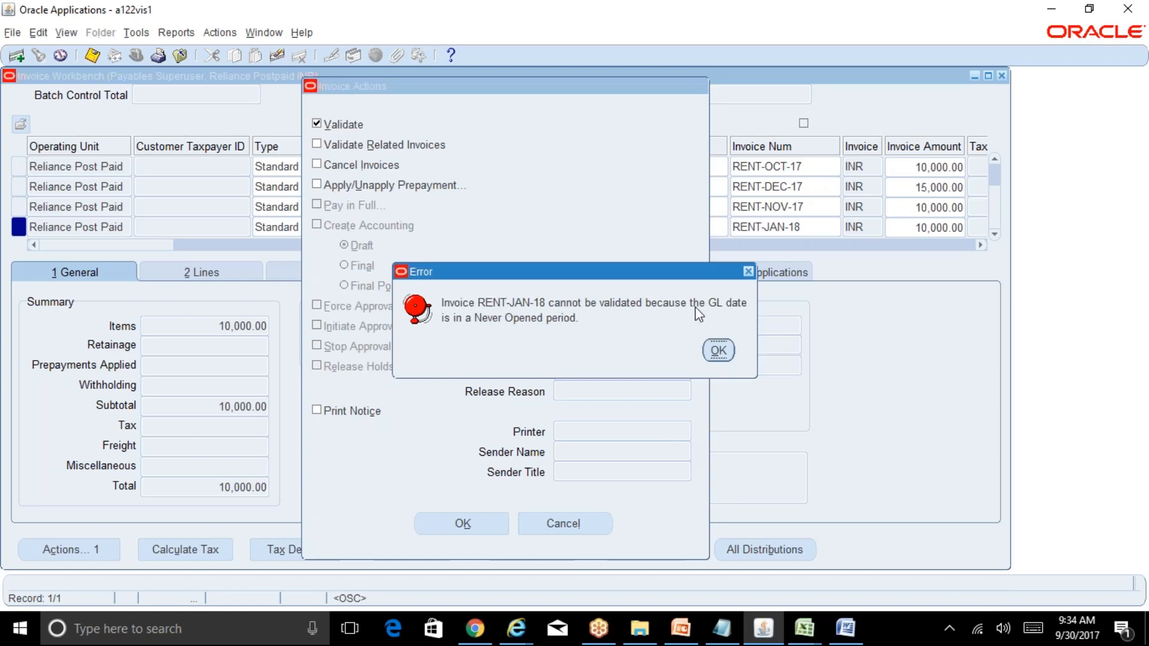
{"action": "left_click", "coordinate": [718, 351]}
{"action": "left_click", "coordinate": [584, 523]}
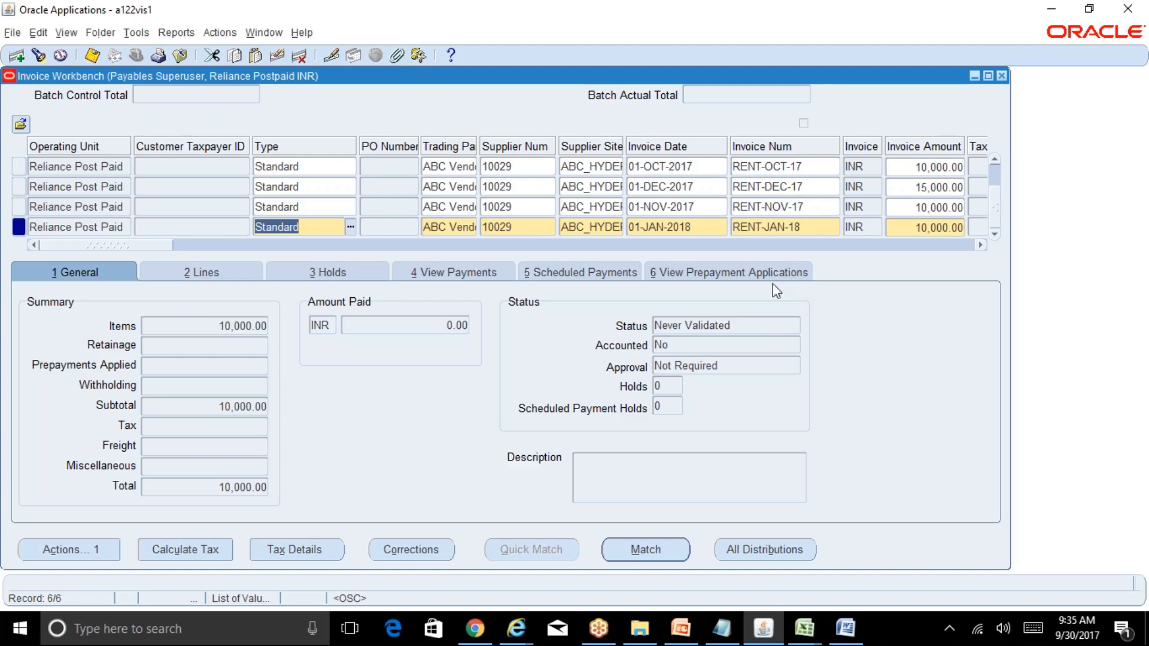
- Examine the payment terms of the RENT-JAN-18 invoice and the due date and gross amount of its scheduled payment
{"action": "left_click", "coordinate": [695, 228]}
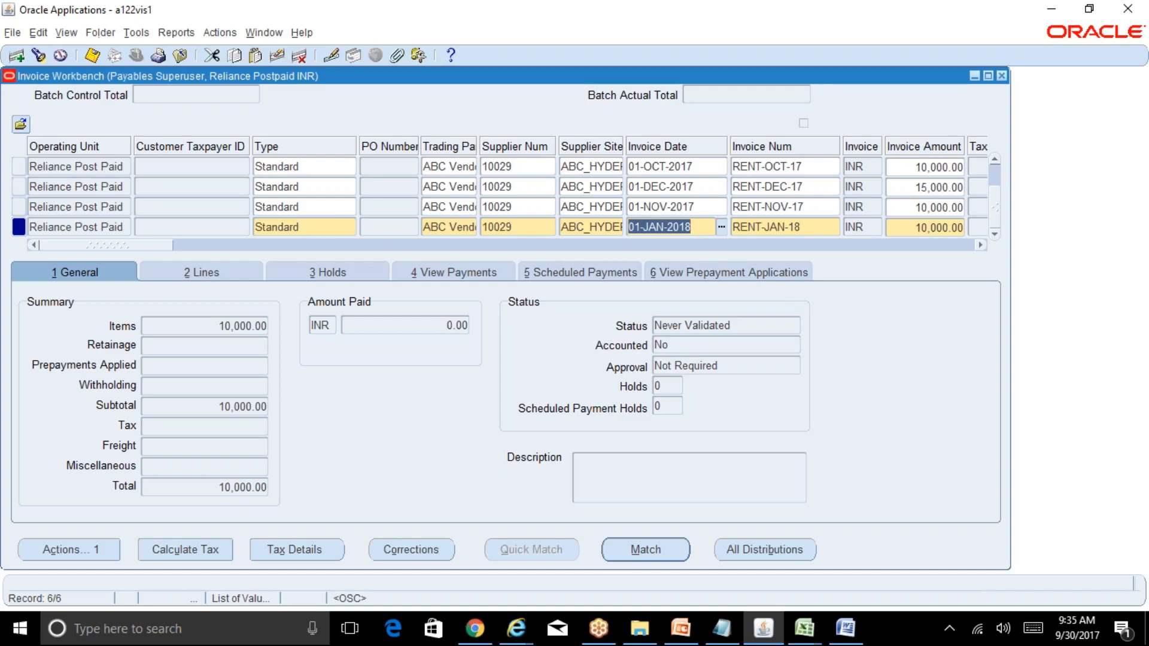
{"action": "left_click_drag", "start_coordinate": [145, 243], "coordinate": [583, 250]}
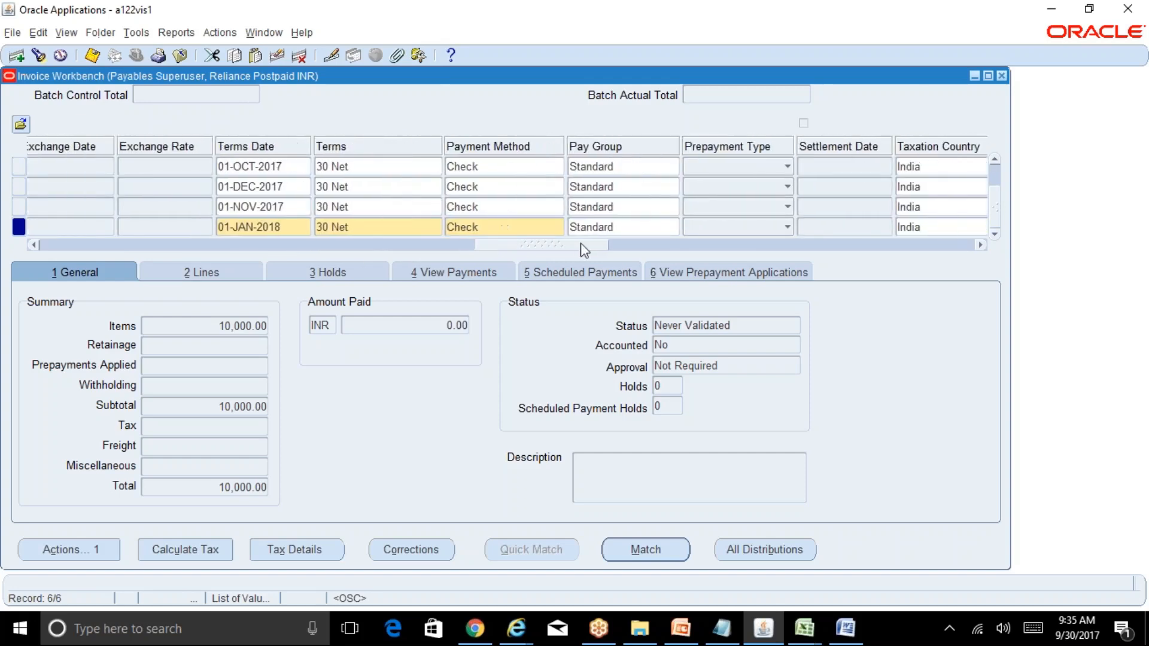
{"action": "left_click", "coordinate": [375, 227]}
{"action": "left_click", "coordinate": [549, 274]}
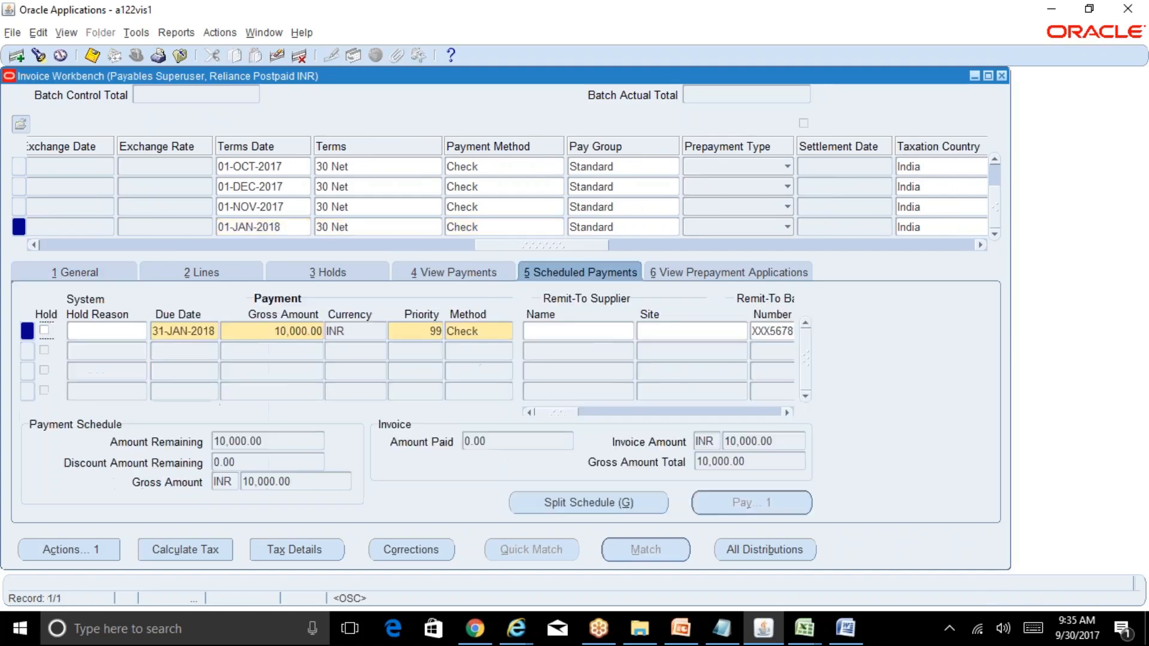
{"action": "left_click", "coordinate": [172, 331]}
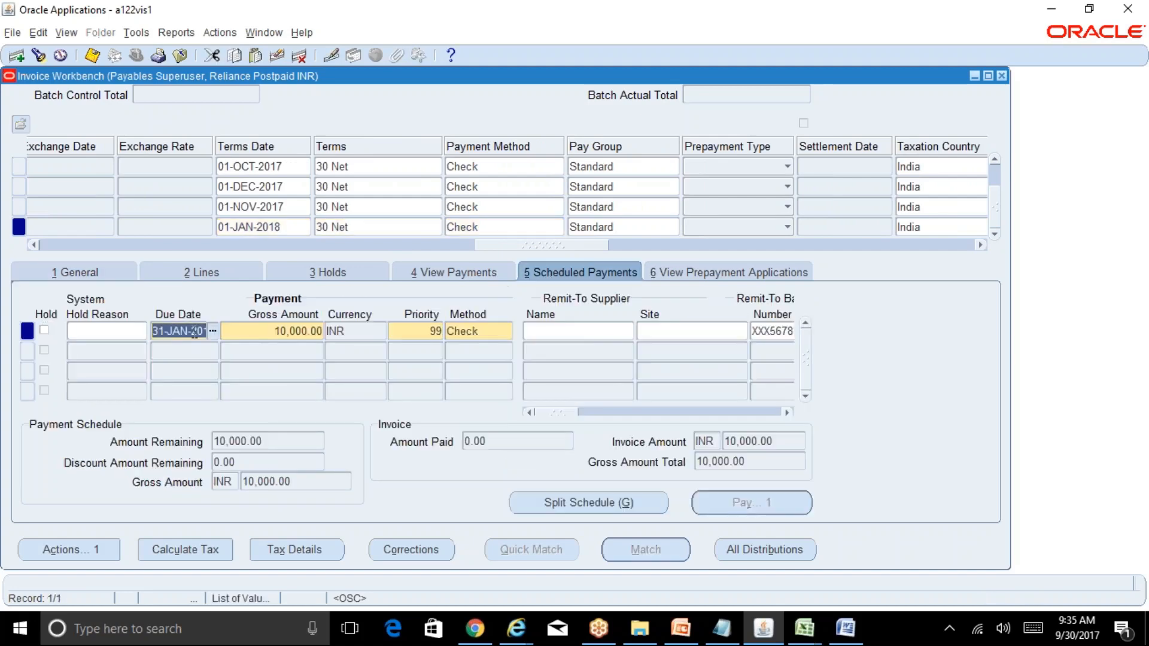
{"action": "left_click", "coordinate": [316, 331]}
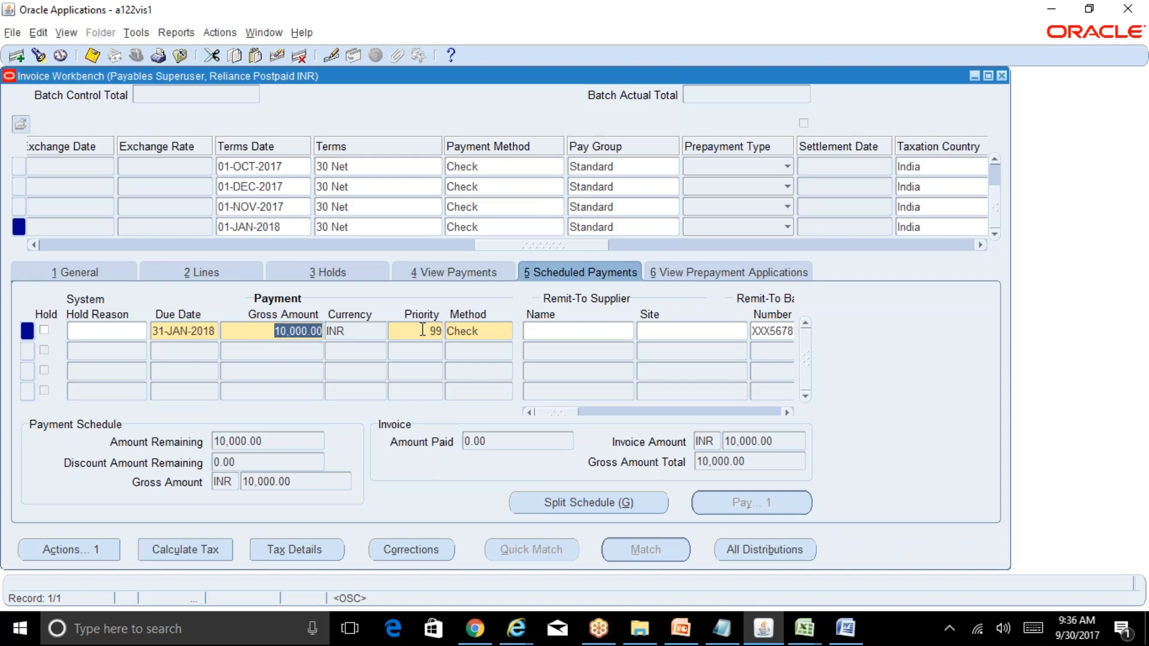
{"action": "left_click", "coordinate": [89, 275]}
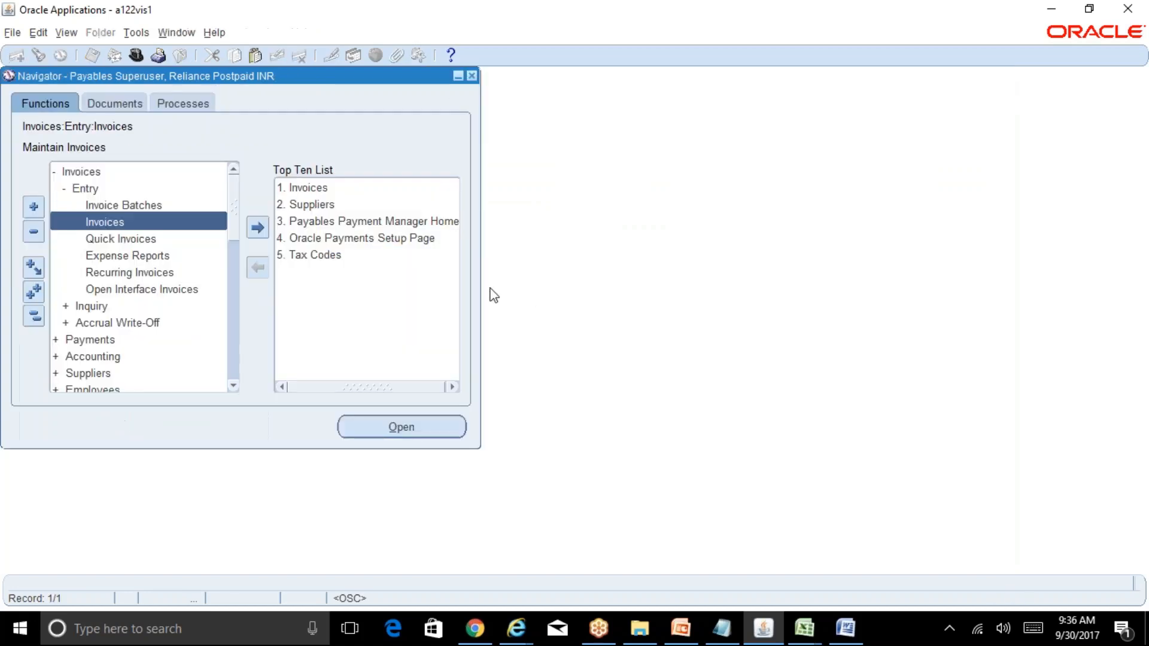
- Look up the Recurring Invoices Report with %Recur% in a new request, view its parameters, and cancel without submitting
{"action": "key", "text": "alt+v"}
{"action": "key", "text": "r"}
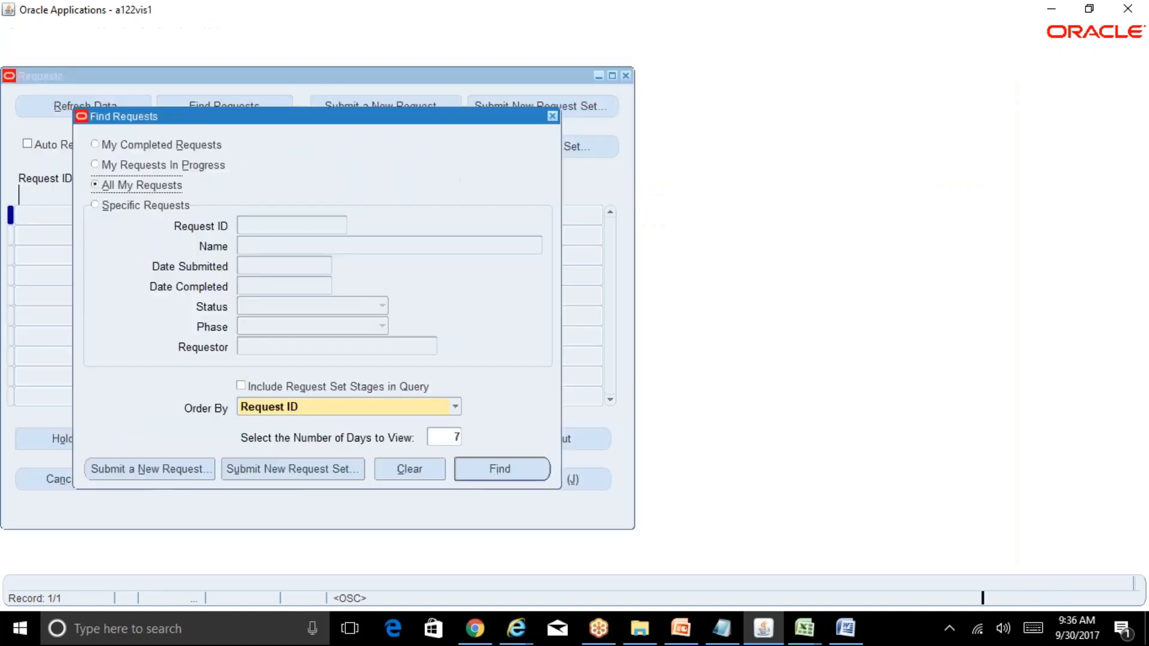
{"action": "key", "text": "alt+n"}
{"action": "type", "text": "Create"}
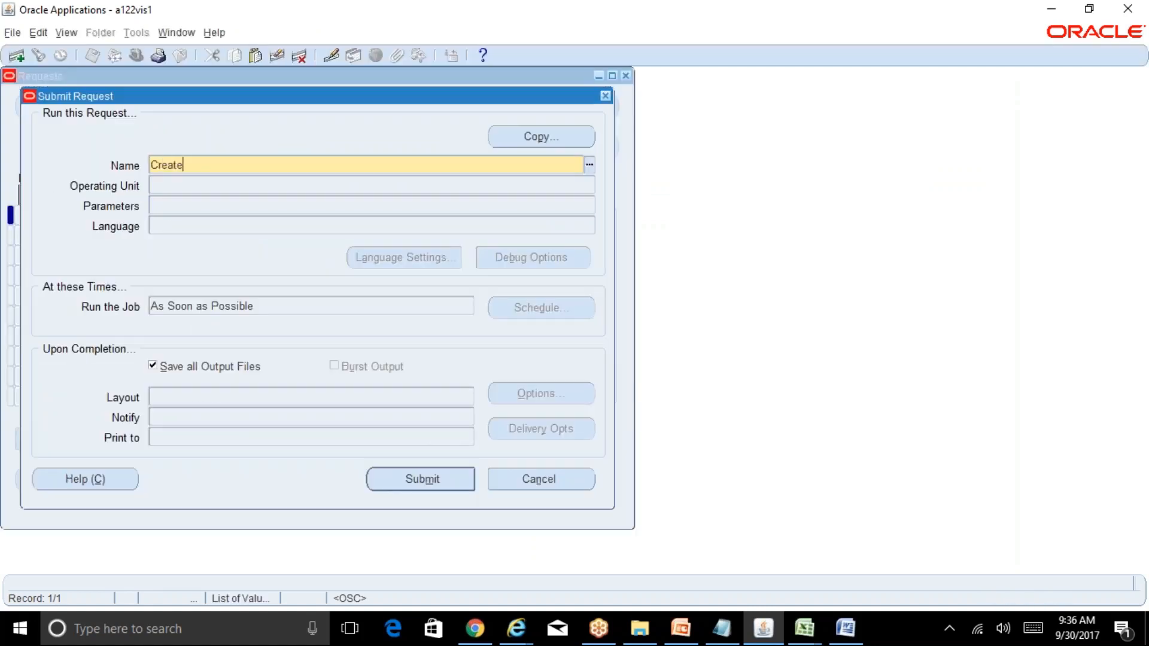
{"action": "key", "text": "BackSpace"}
{"action": "key", "text": "BackSpace"}
{"action": "key", "text": "BackSpace"}
{"action": "key", "text": "BackSpace"}
{"action": "key", "text": "BackSpace"}
{"action": "key", "text": "BackSpace"}
{"action": "type", "text": "%Recur%"}
{"action": "key", "text": "Tab"}
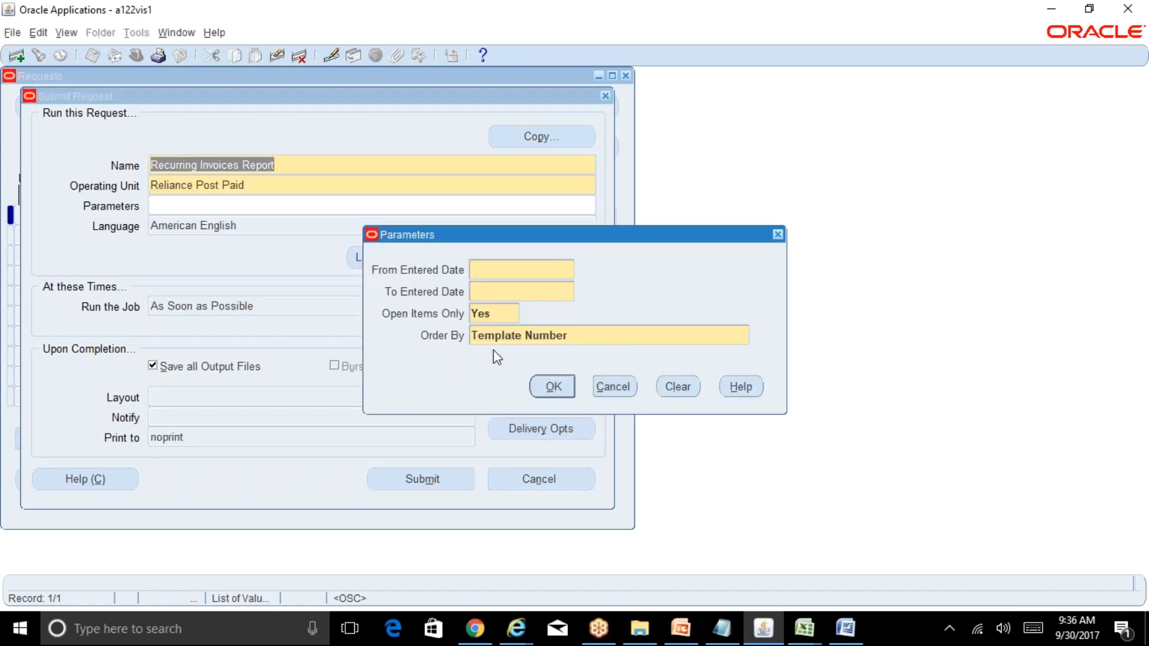
{"action": "left_click", "coordinate": [618, 385]}
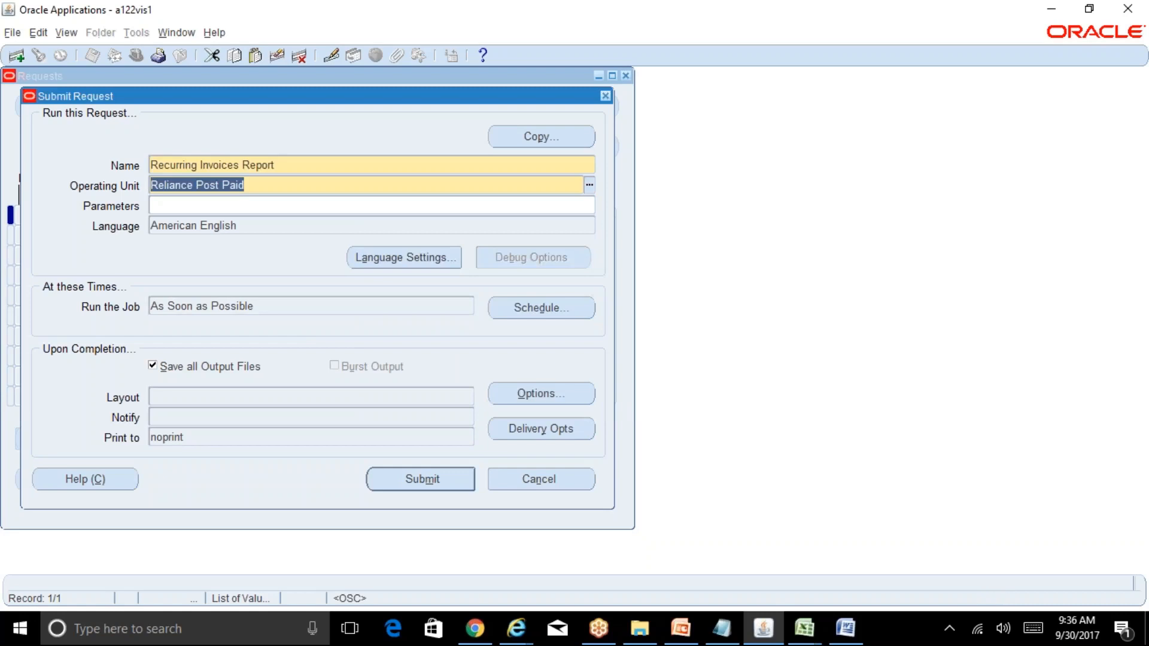
{"action": "left_click", "coordinate": [572, 486]}
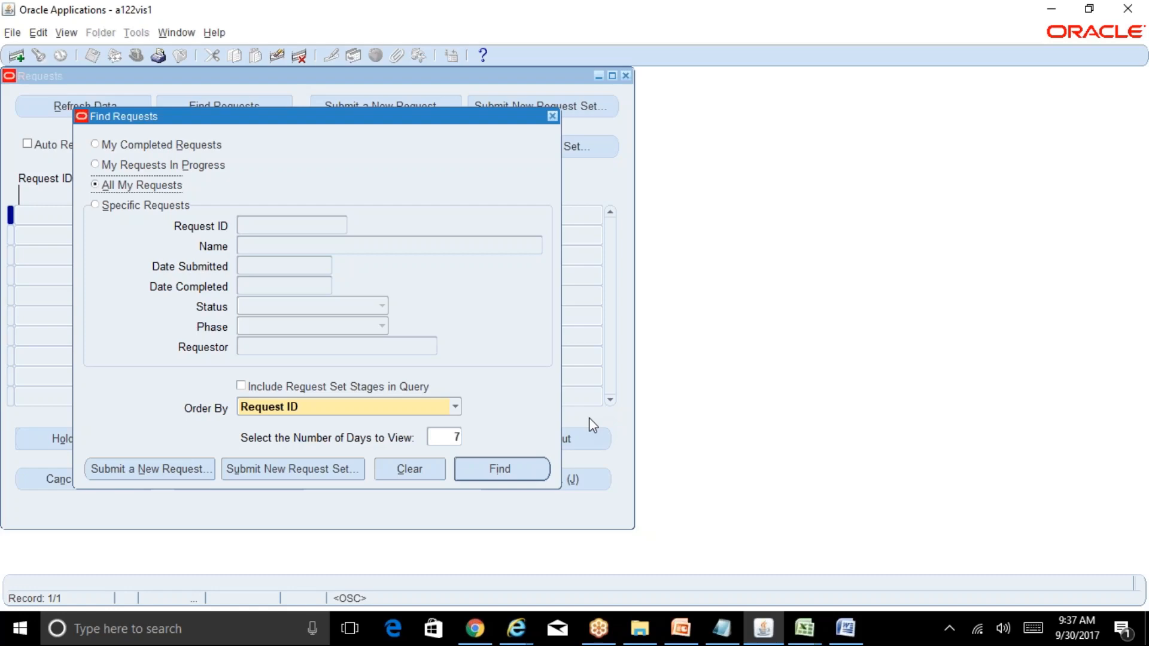
{"action": "left_click", "coordinate": [556, 119]}
- Go through the list of all own concurrent requests, close it, and collapse the Navigator's whole function tree
{"action": "key", "text": "alt+v"}
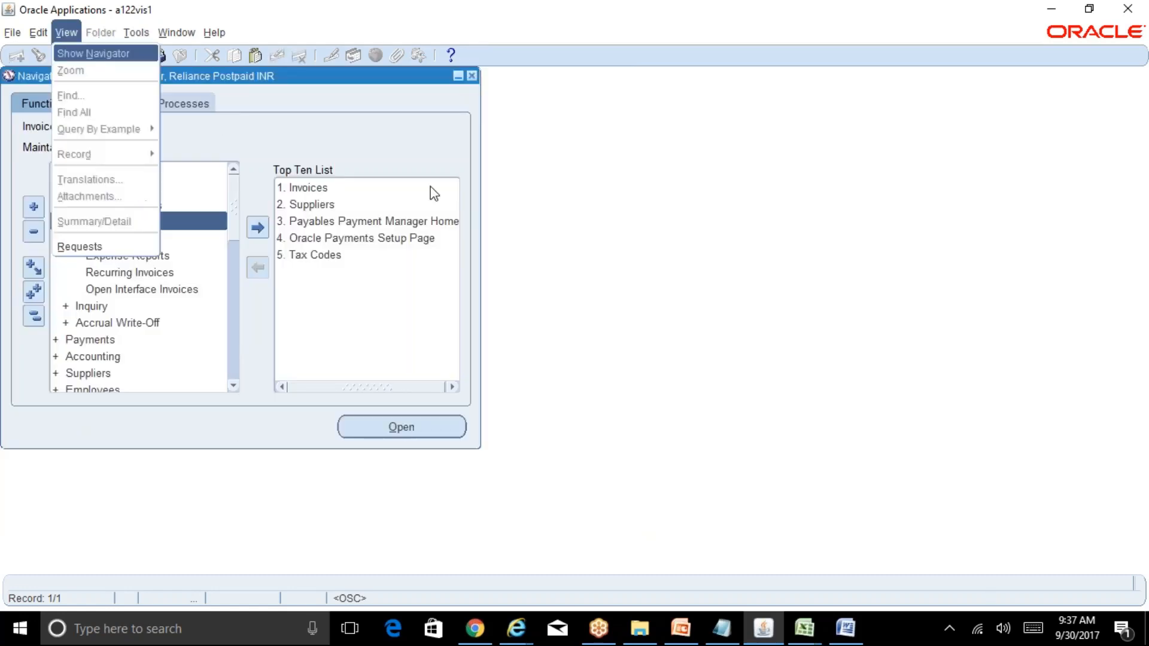
{"action": "key", "text": "r"}
{"action": "key", "text": "Return"}
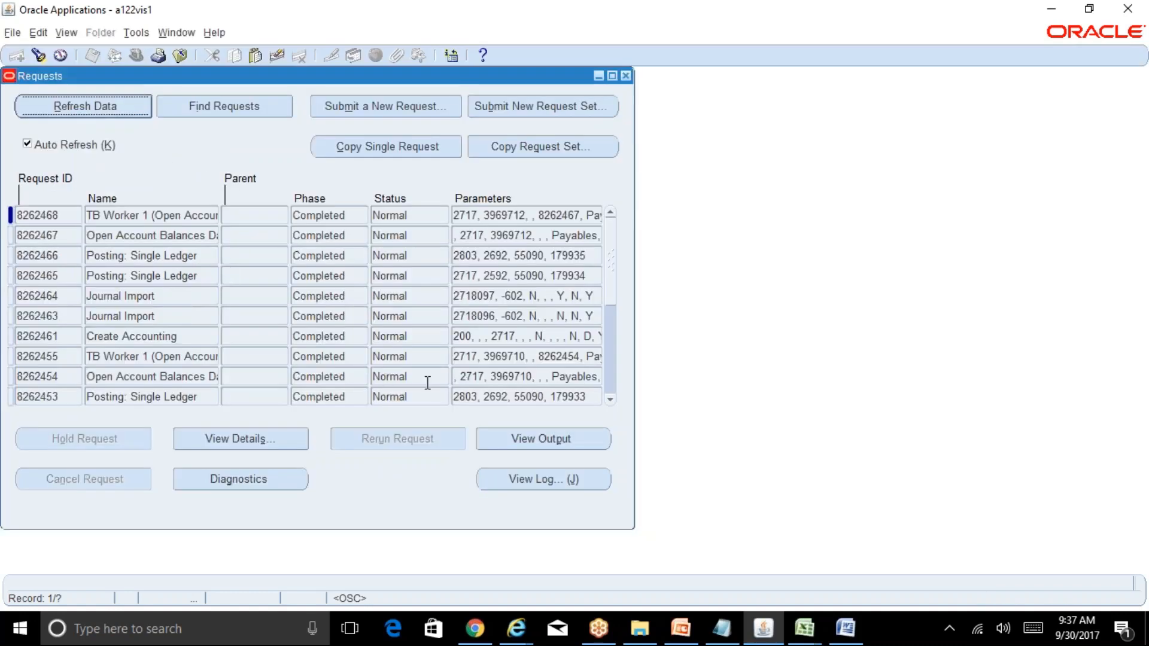
{"action": "left_click", "coordinate": [610, 400]}
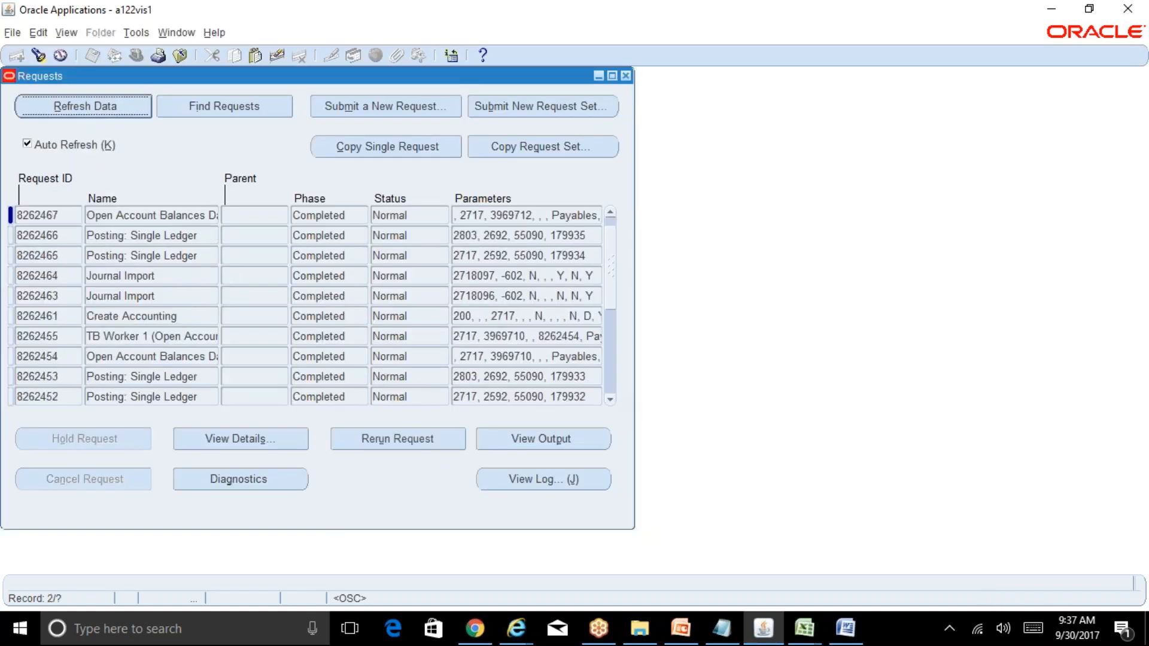
{"action": "left_click", "coordinate": [610, 399]}
{"action": "left_click", "coordinate": [610, 399]}
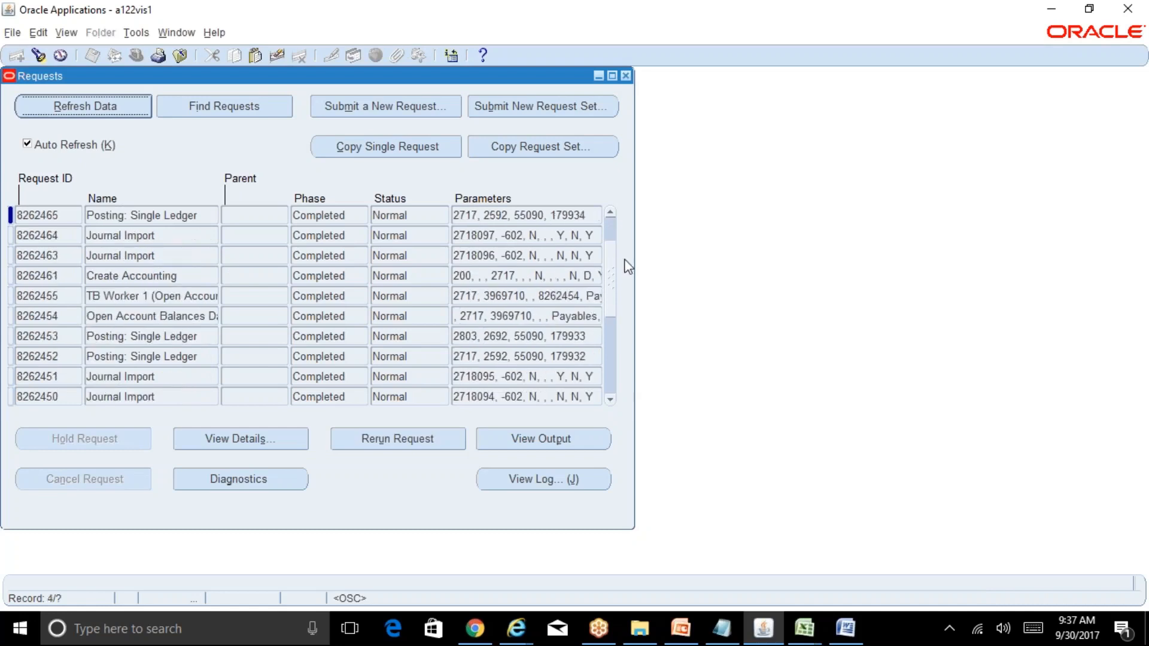
{"action": "left_click", "coordinate": [611, 228]}
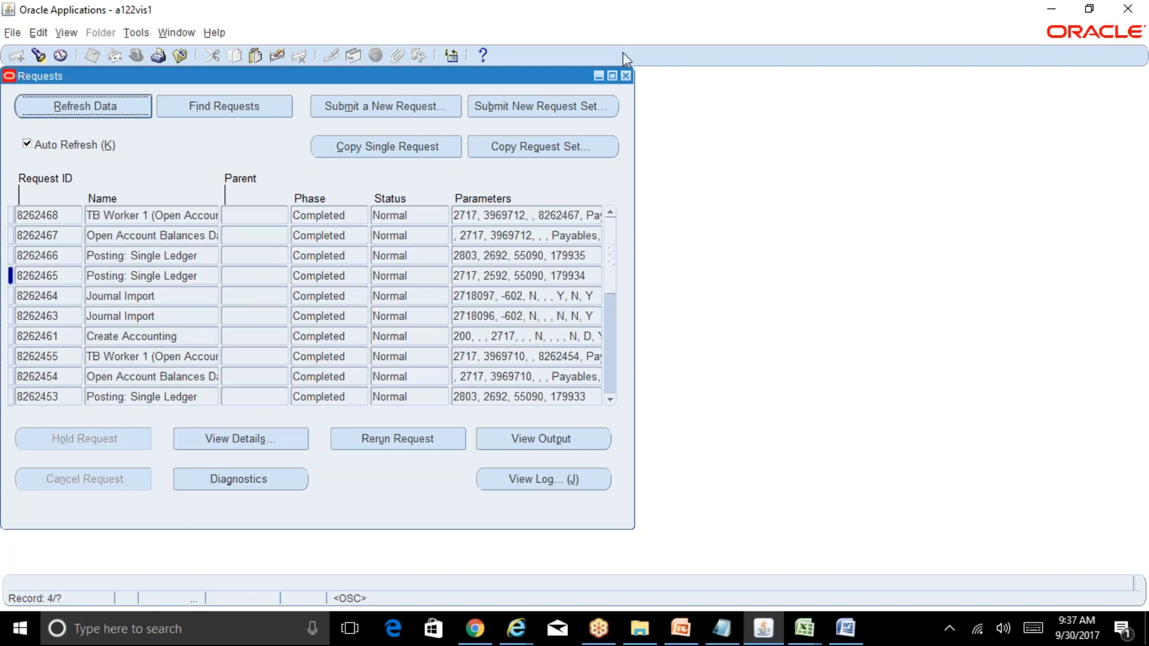
{"action": "left_click", "coordinate": [626, 76]}
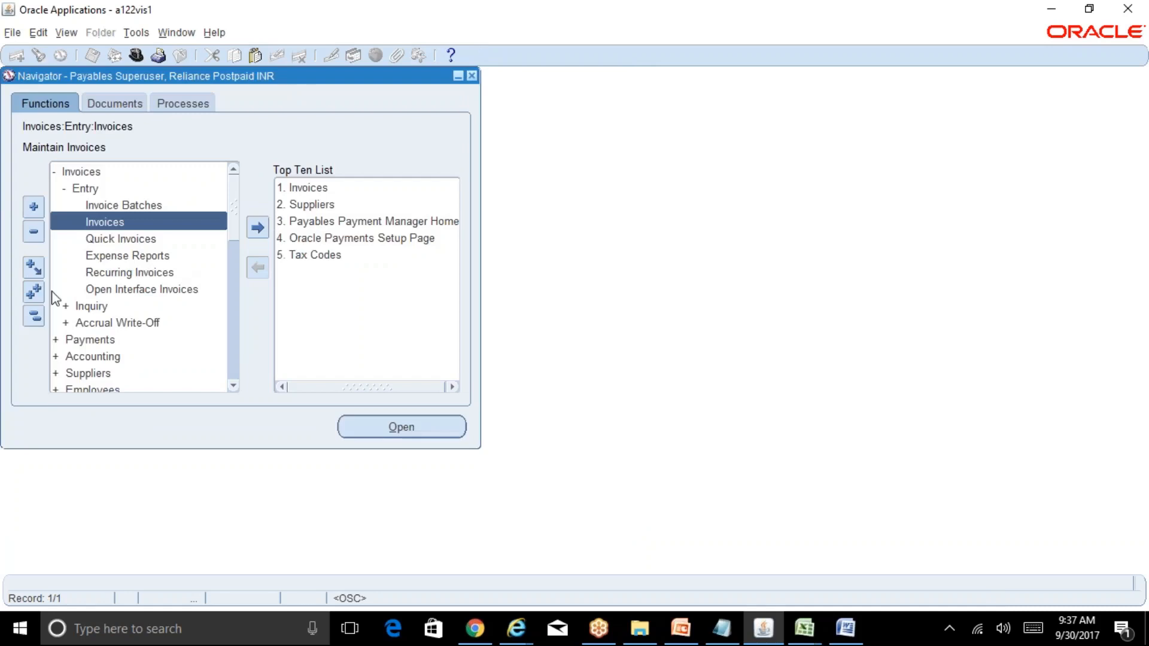
{"action": "left_click", "coordinate": [34, 317]}
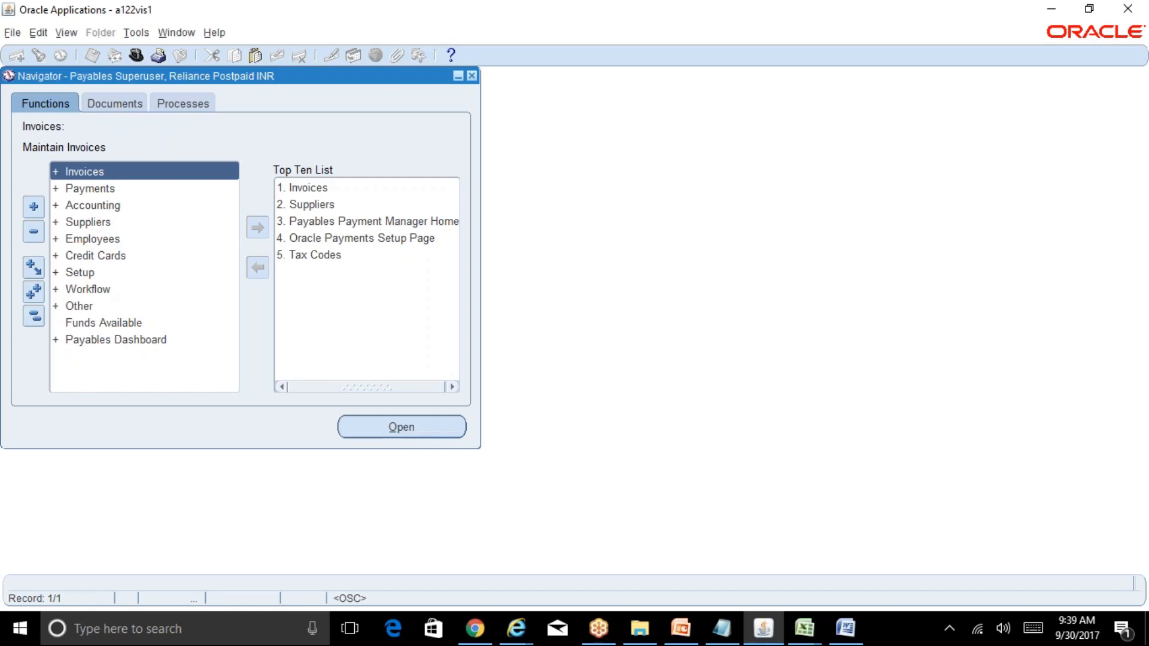
{"action": "key", "text": "XF86AudioMute"}
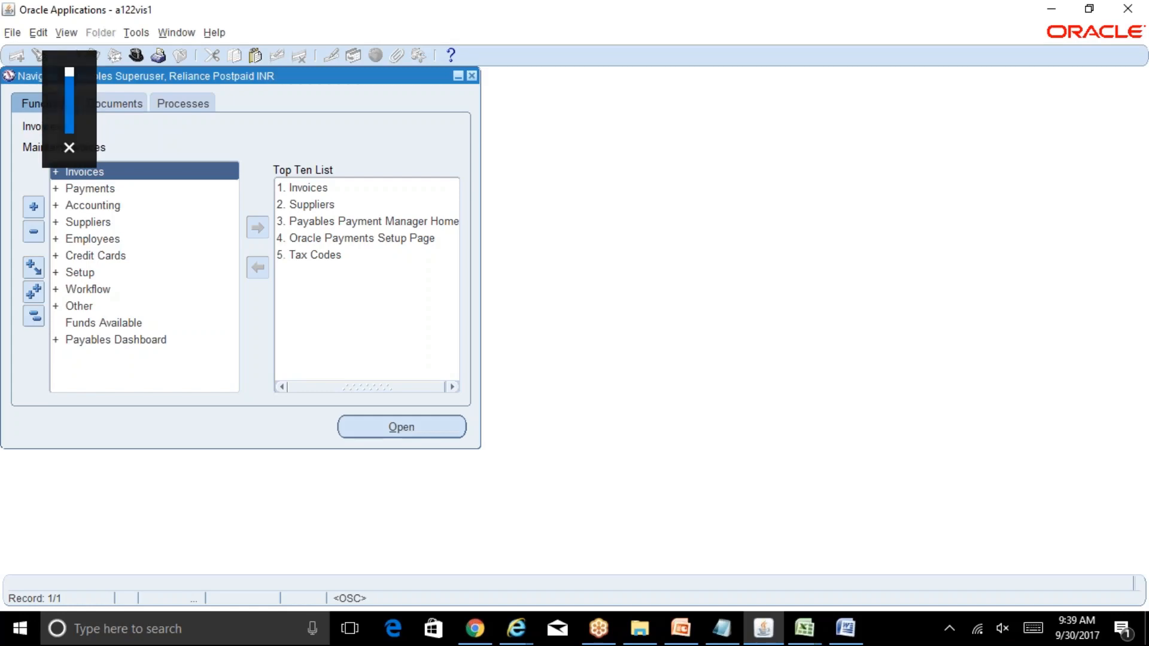
{"action": "key", "text": "XF86AudioMute"}
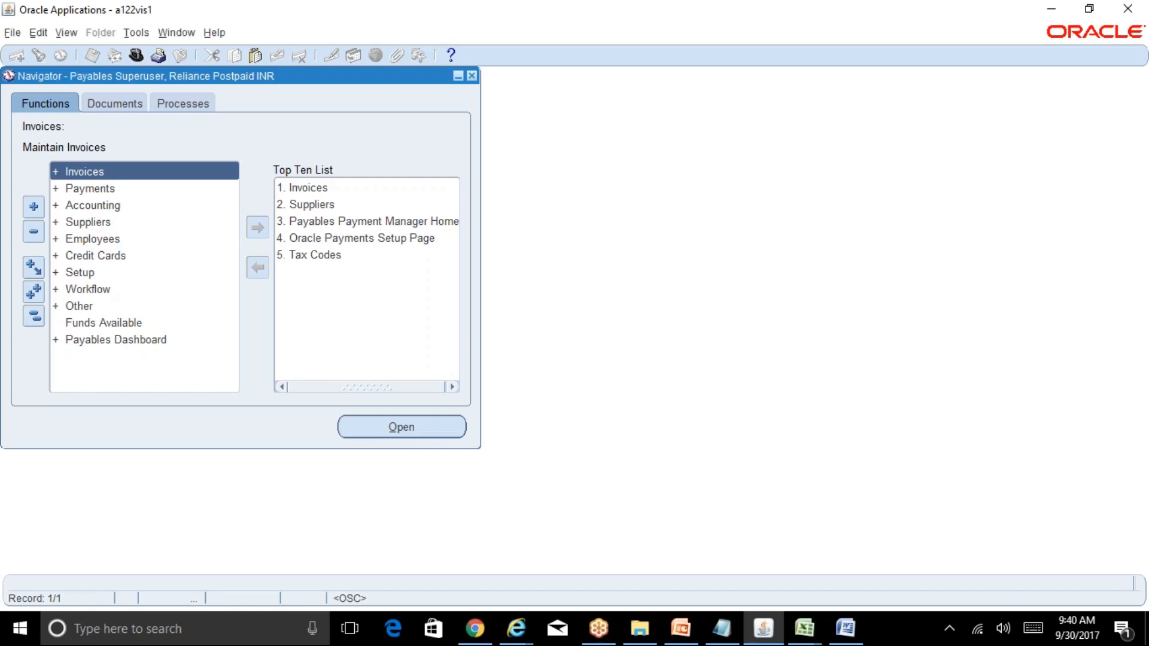
- Switch to the BR100_Financials_AP workbook in Excel and examine the recurring invoice template's line definition on the AP-12B sheet
{"action": "left_click", "coordinate": [814, 630]}
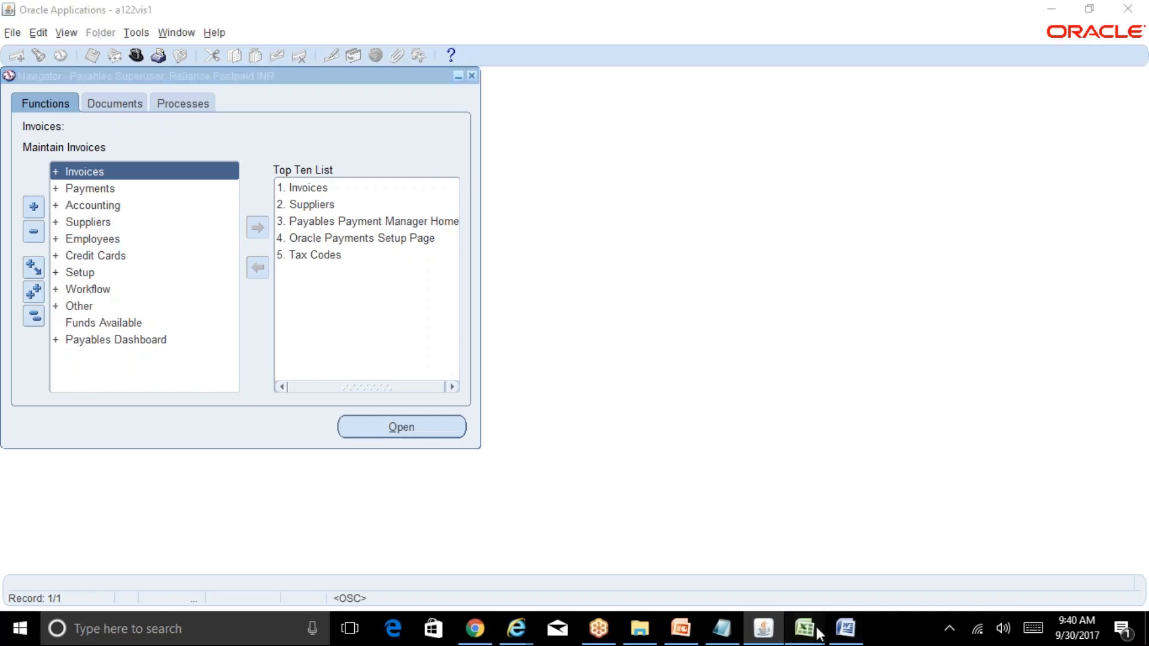
{"action": "left_click", "coordinate": [785, 585]}
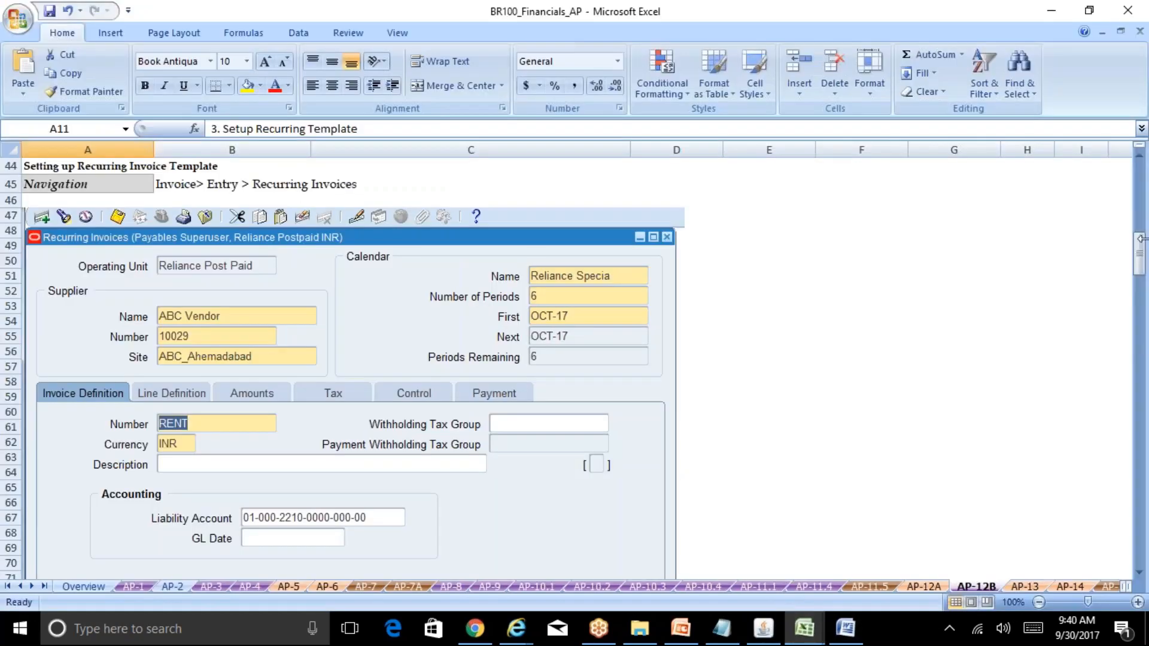
{"action": "left_click_drag", "start_coordinate": [1142, 251], "coordinate": [1142, 309]}
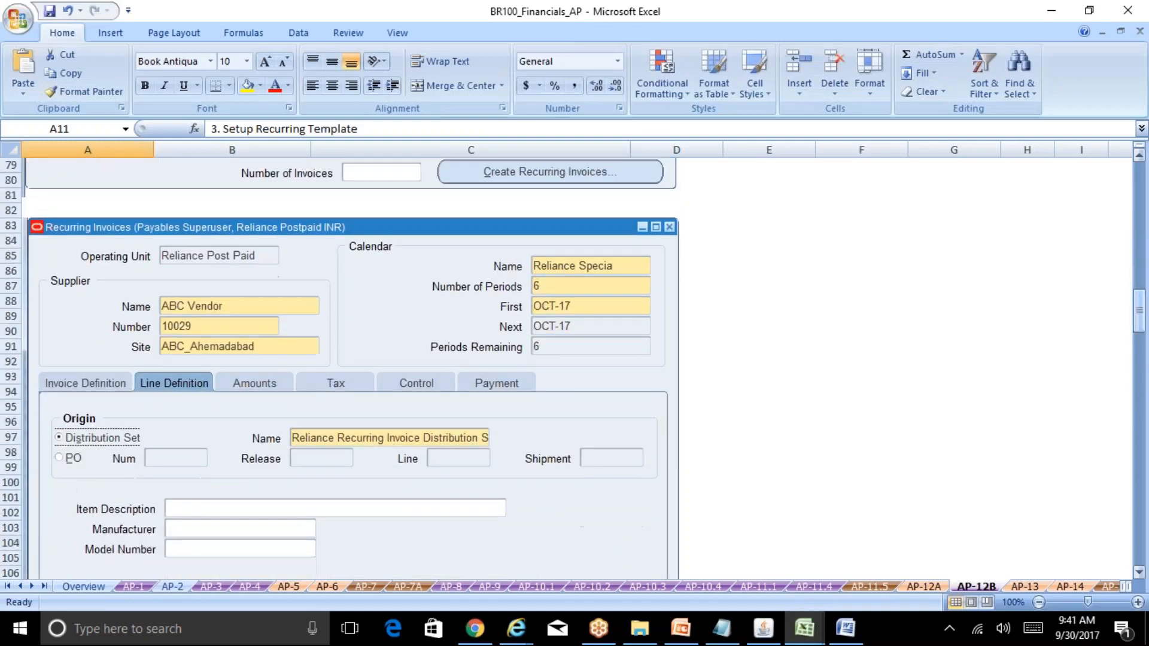
- Back in Oracle Applications, open the Recurring Invoices form, view its line definition origin options, and close the form
{"action": "mouse_move", "coordinate": [766, 628]}
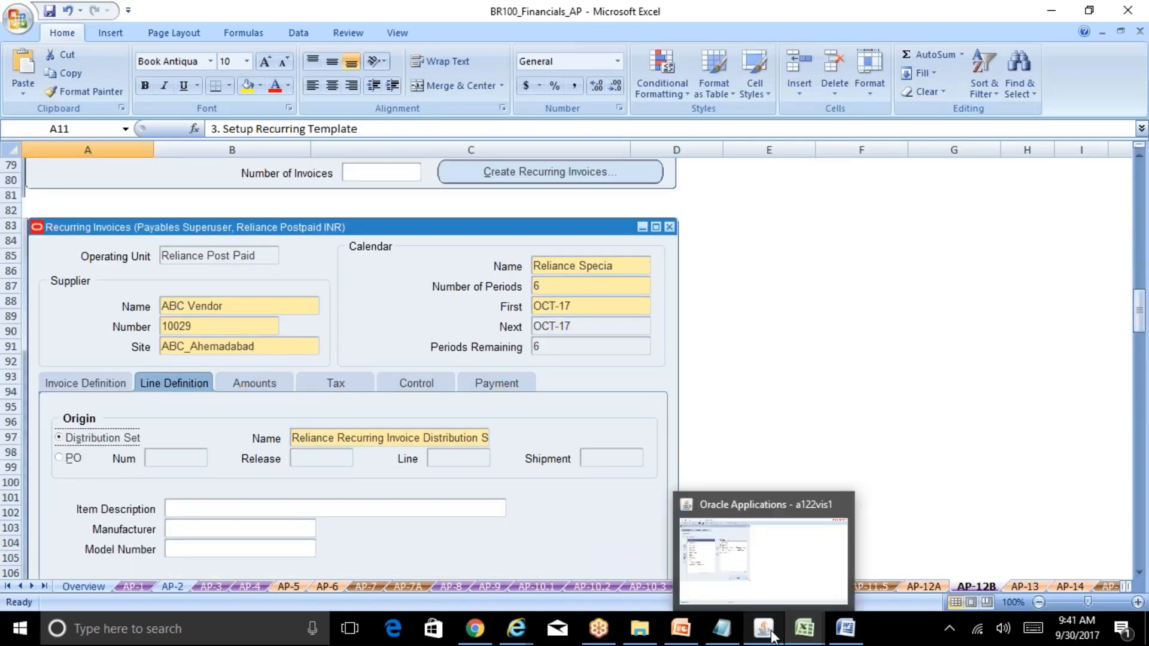
{"action": "left_click", "coordinate": [784, 562]}
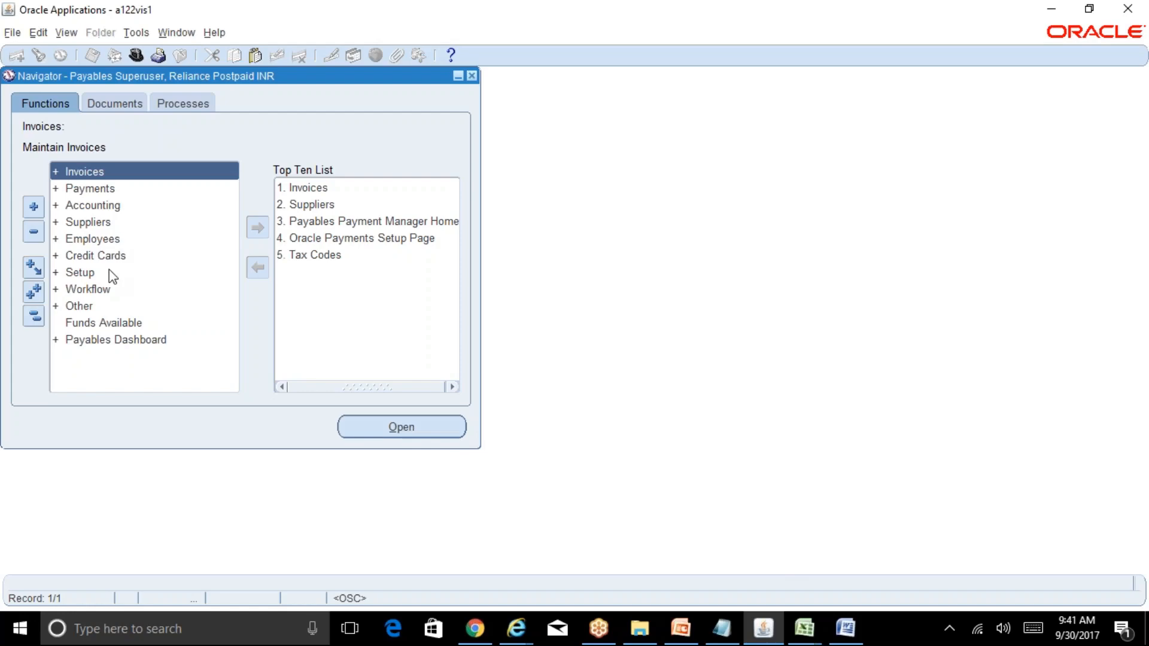
{"action": "double_click", "coordinate": [116, 171]}
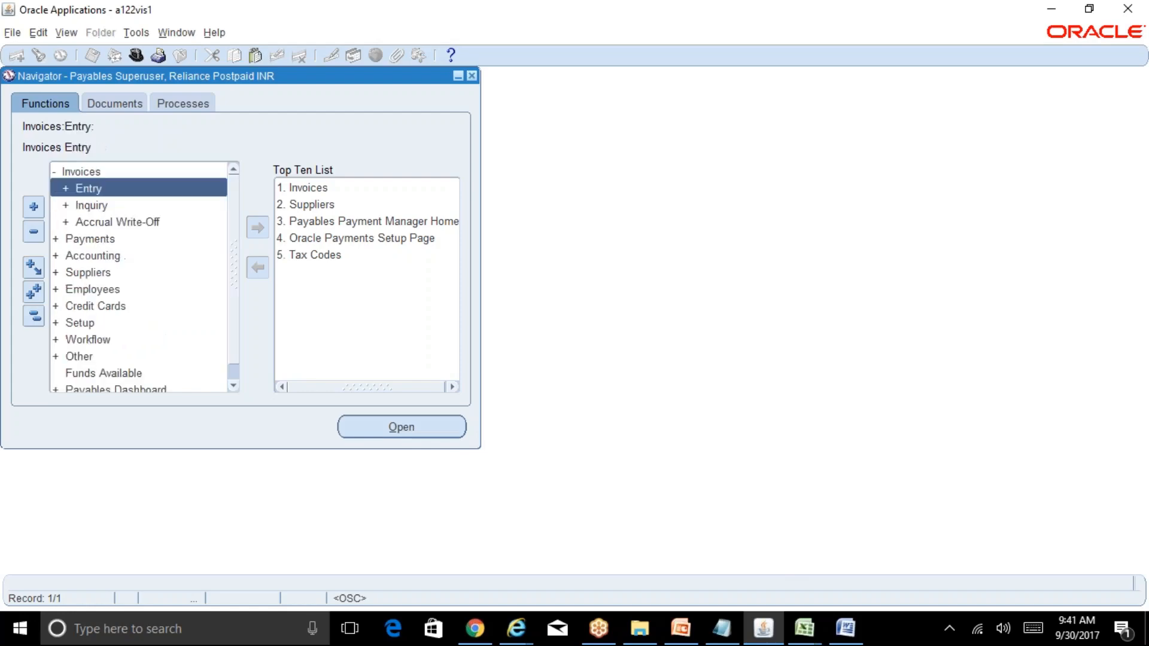
{"action": "double_click", "coordinate": [128, 194]}
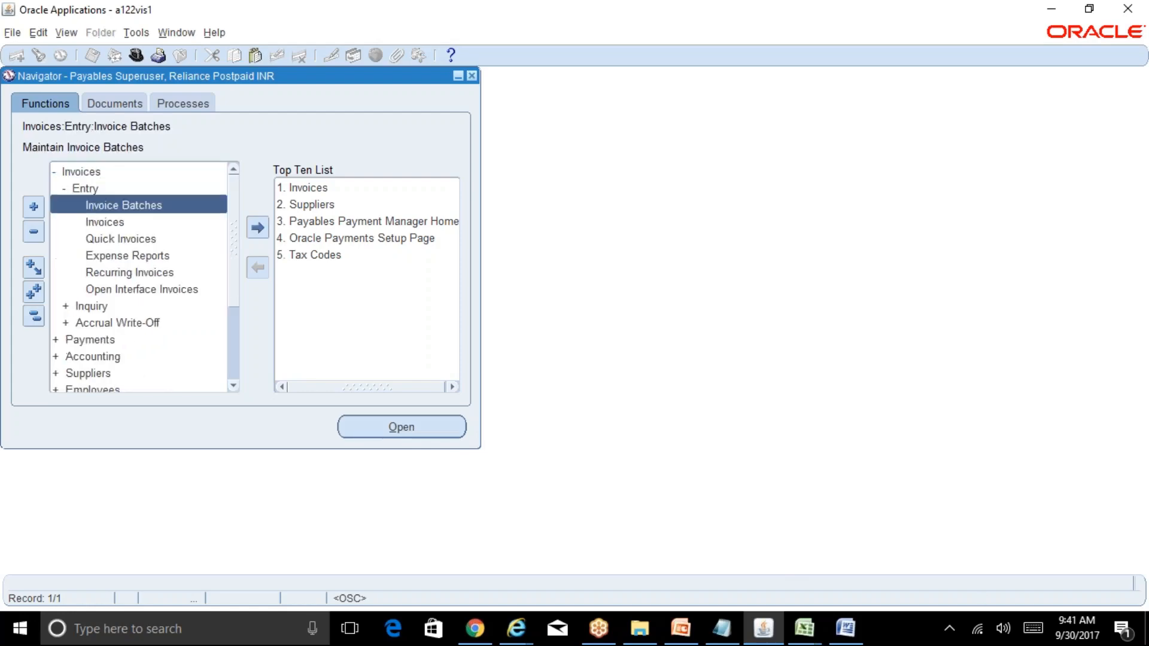
{"action": "double_click", "coordinate": [172, 274]}
{"action": "left_click", "coordinate": [154, 234]}
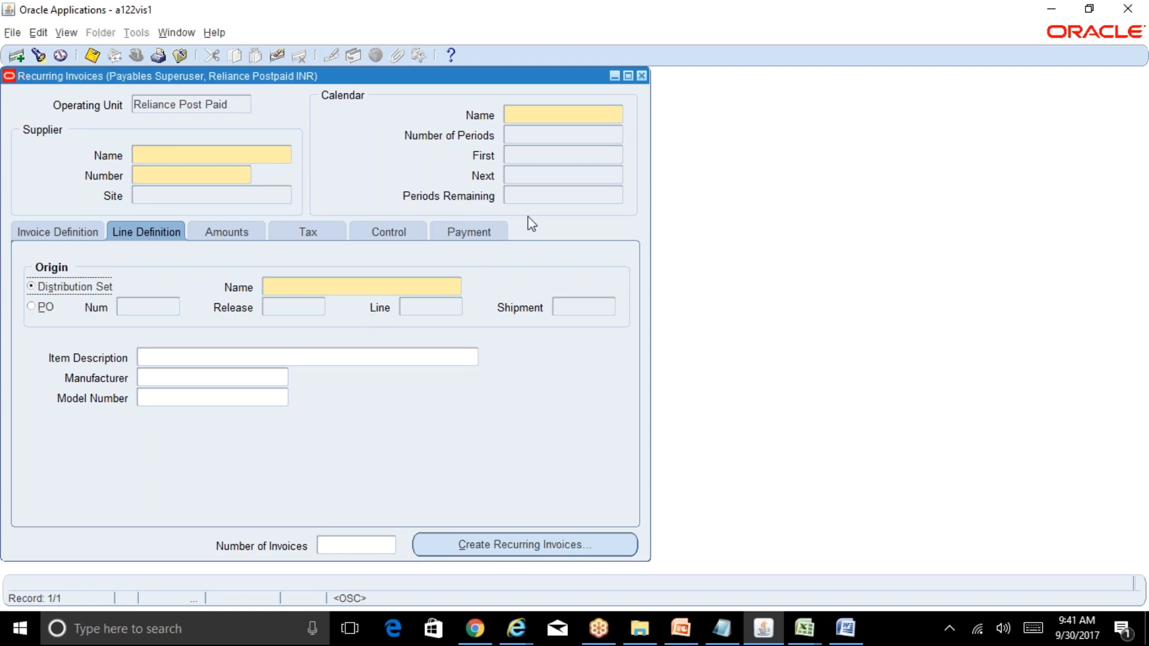
{"action": "left_click", "coordinate": [643, 76]}
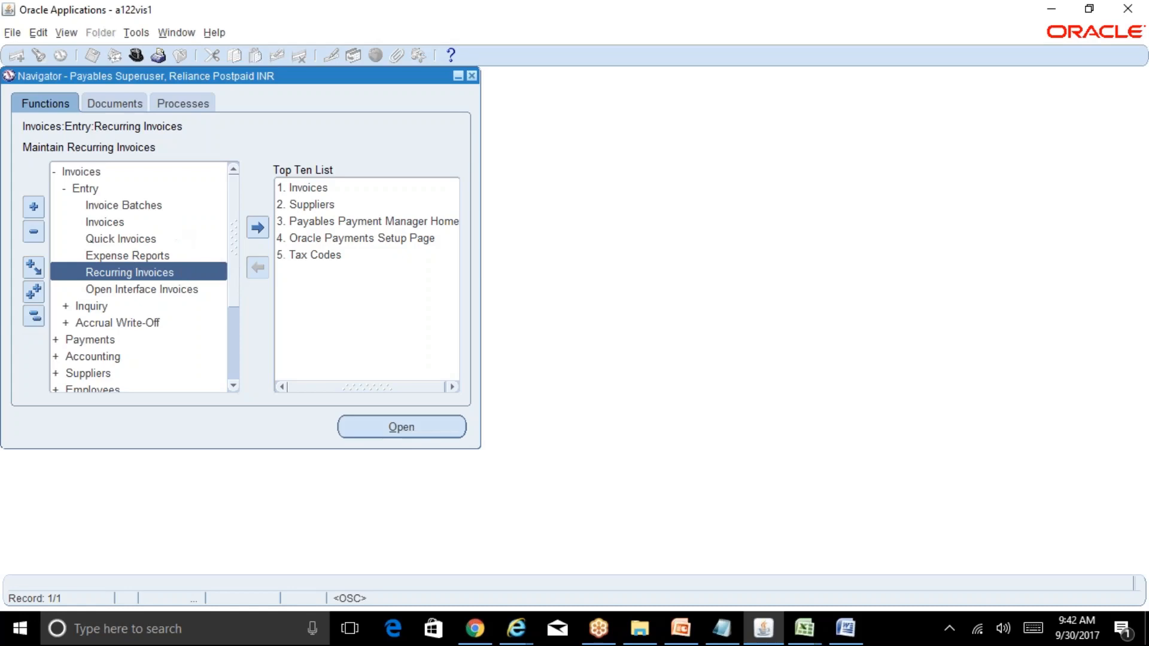
- Open the Invoice Workbench, and examine the payables process flow diagram in the Oracle Ebusiness Suite Training Material document in Word
{"action": "left_click", "coordinate": [170, 224]}
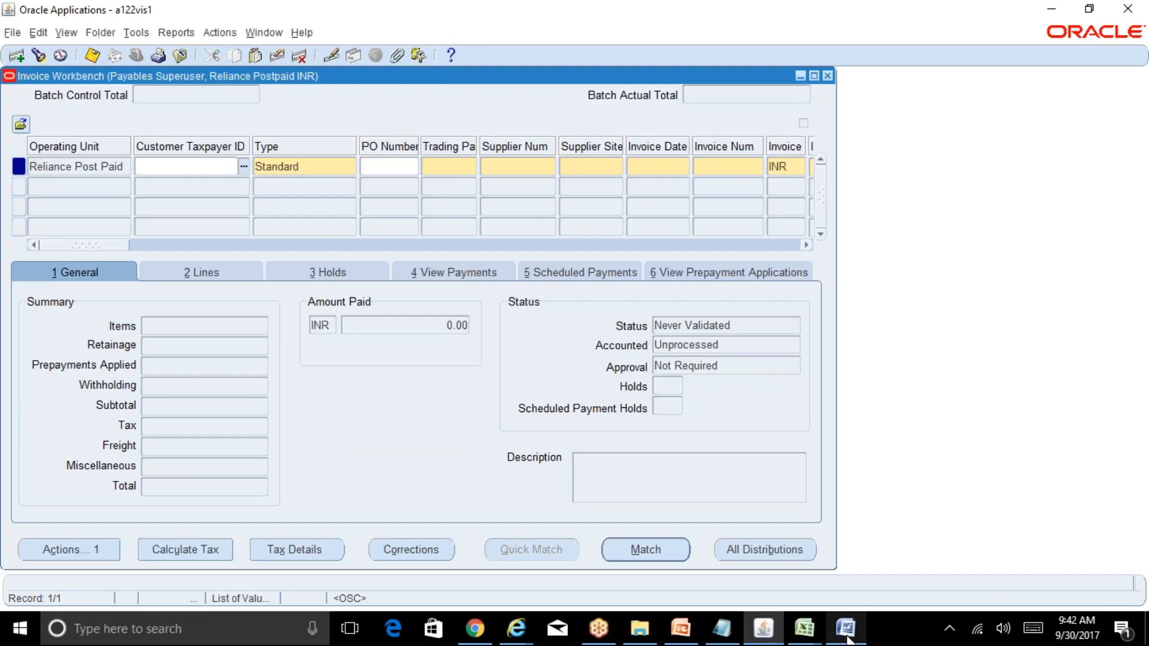
{"action": "key", "text": "alt+Tab"}
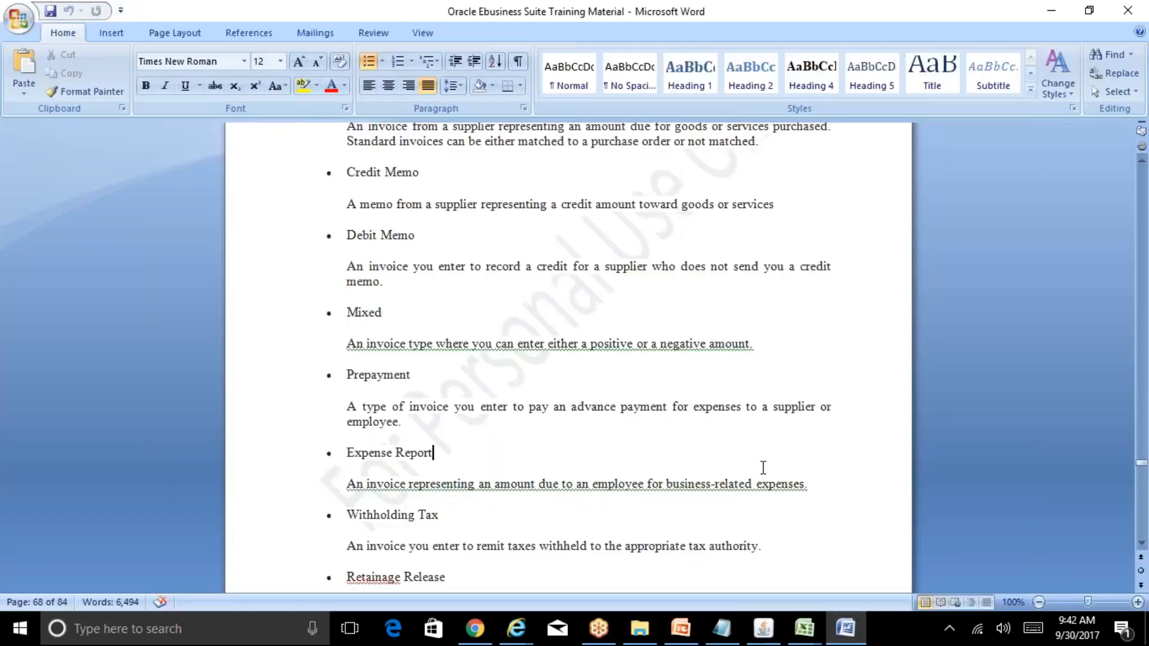
{"action": "key", "text": "Page_Up"}
{"action": "key", "text": "Page_Up"}
{"action": "key", "text": "Page_Up"}
{"action": "key", "text": "Page_Down"}
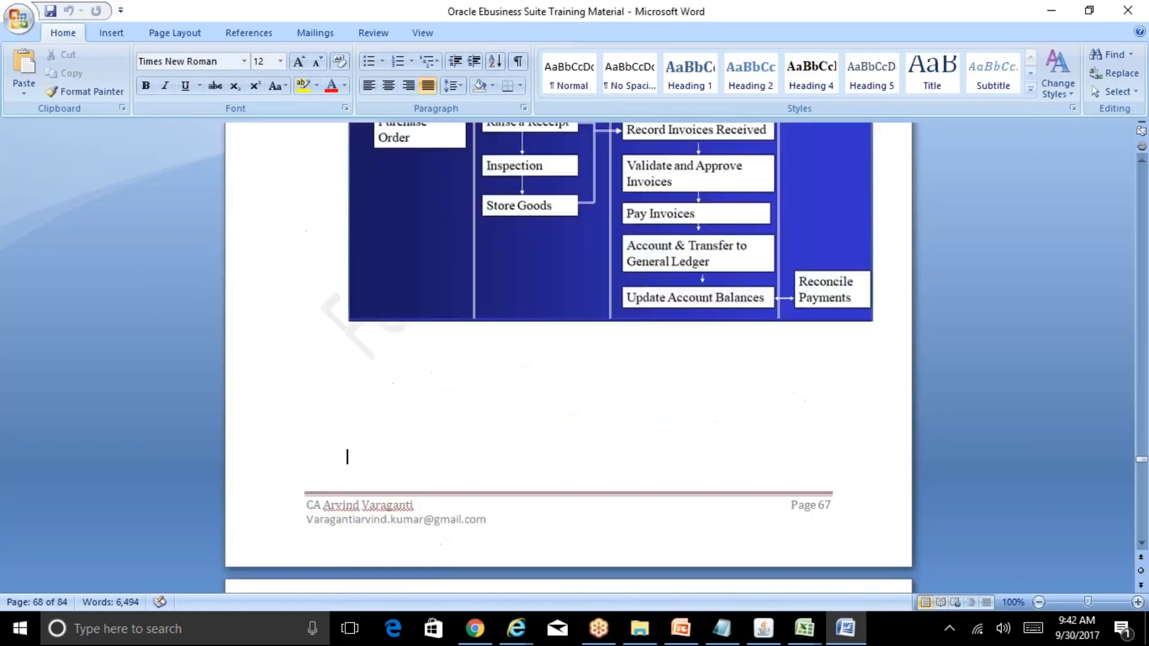
{"action": "scroll", "coordinate": [1139, 152], "scroll_direction": "up", "scroll_amount": 3}
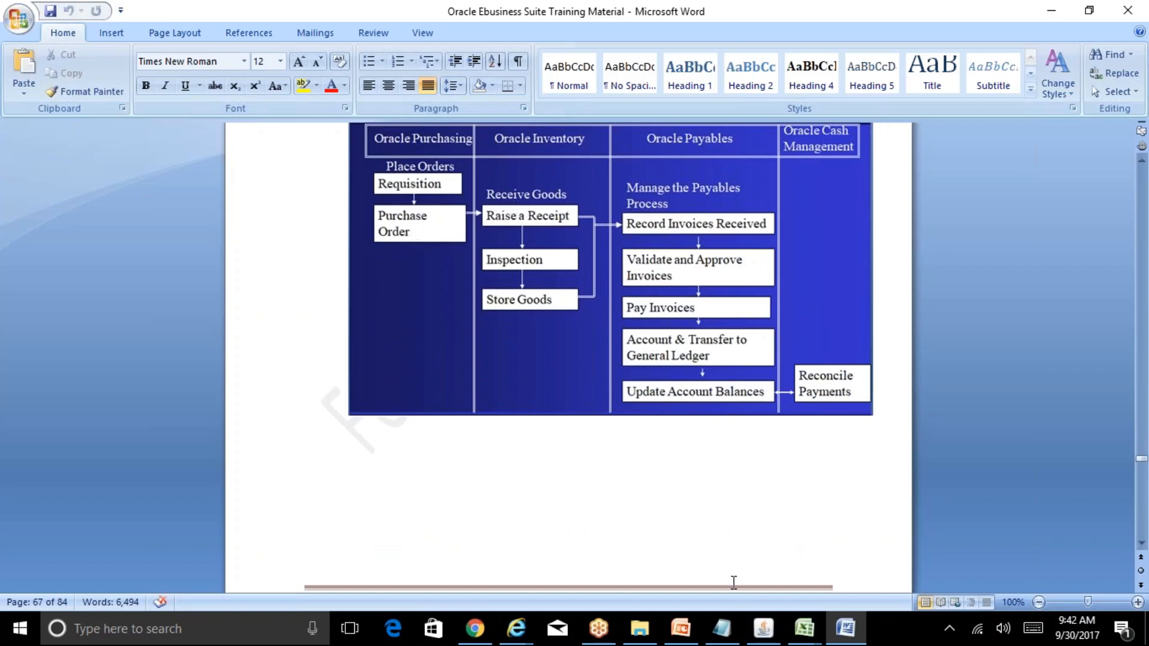
- Return to Oracle Applications, view the PO Number lookup of the blank Standard invoice, cancel it, and close the Invoice Workbench
{"action": "left_click", "coordinate": [764, 629]}
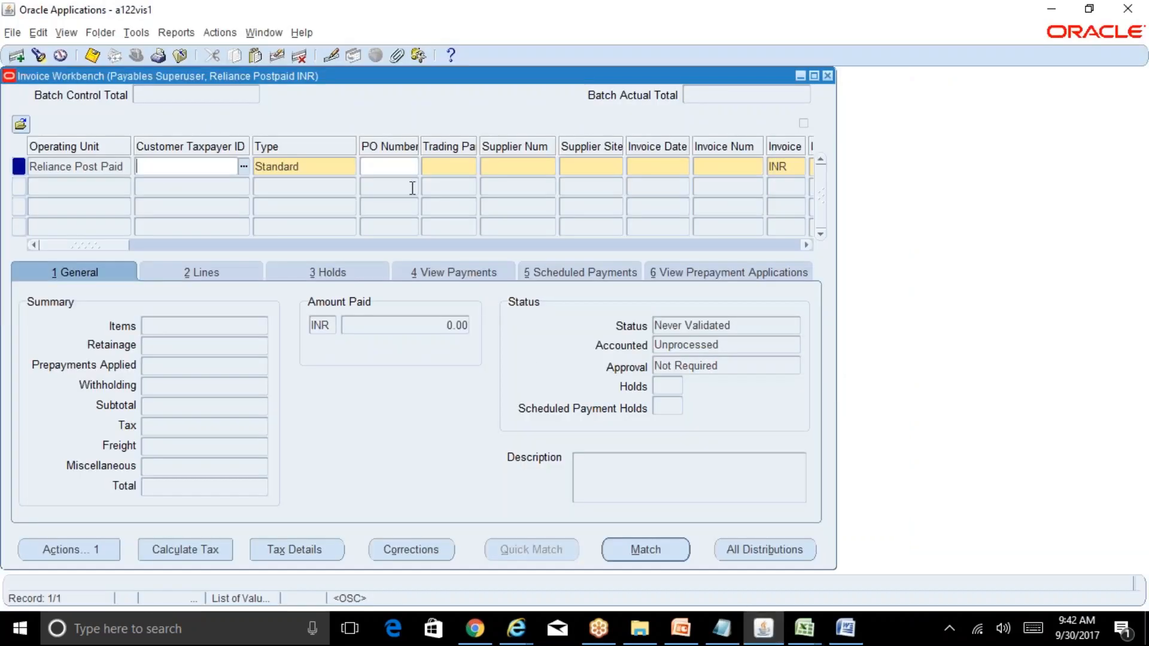
{"action": "left_click", "coordinate": [391, 167]}
{"action": "left_click", "coordinate": [413, 167]}
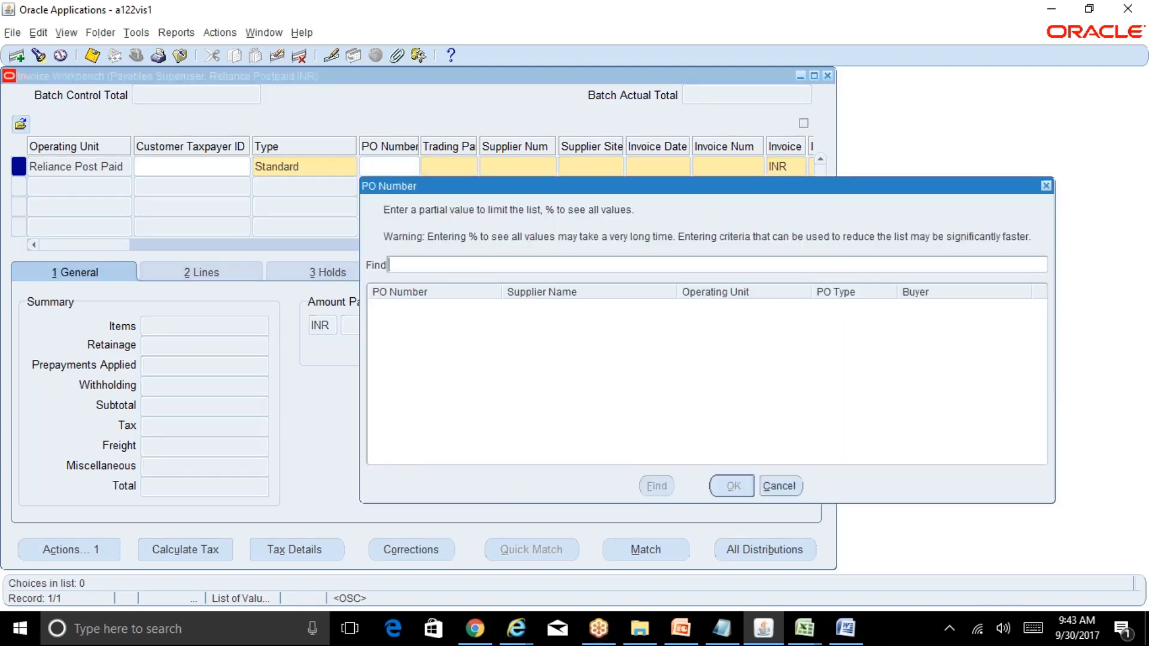
{"action": "key", "text": "BackSpace"}
{"action": "left_click", "coordinate": [779, 486]}
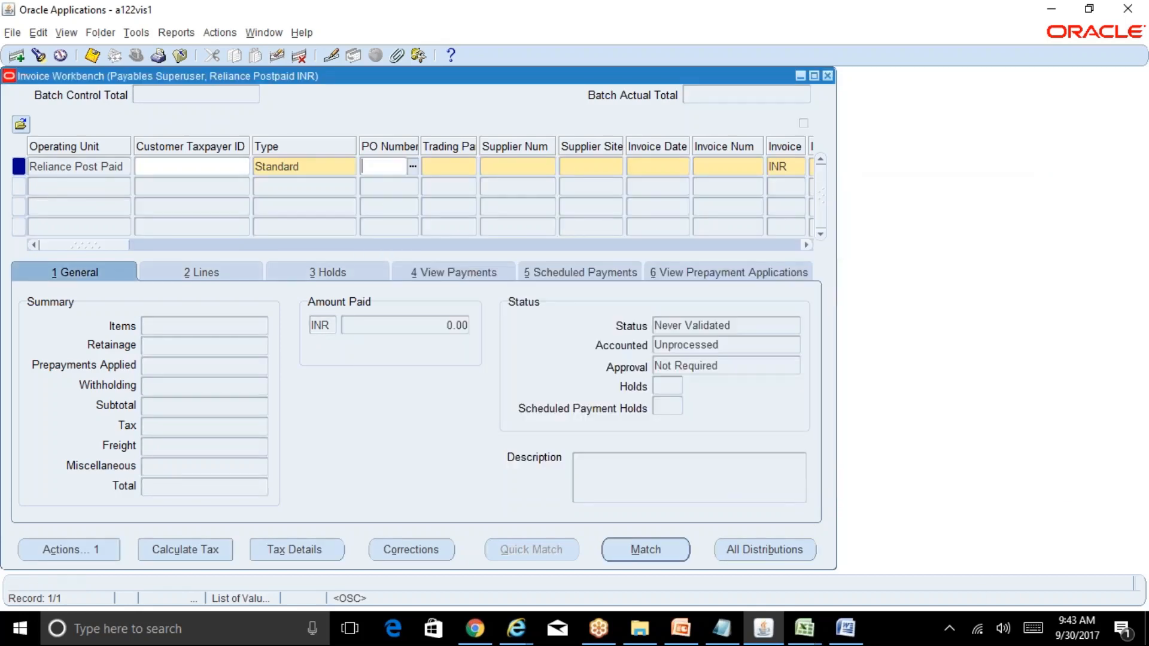
{"action": "left_click", "coordinate": [828, 77]}
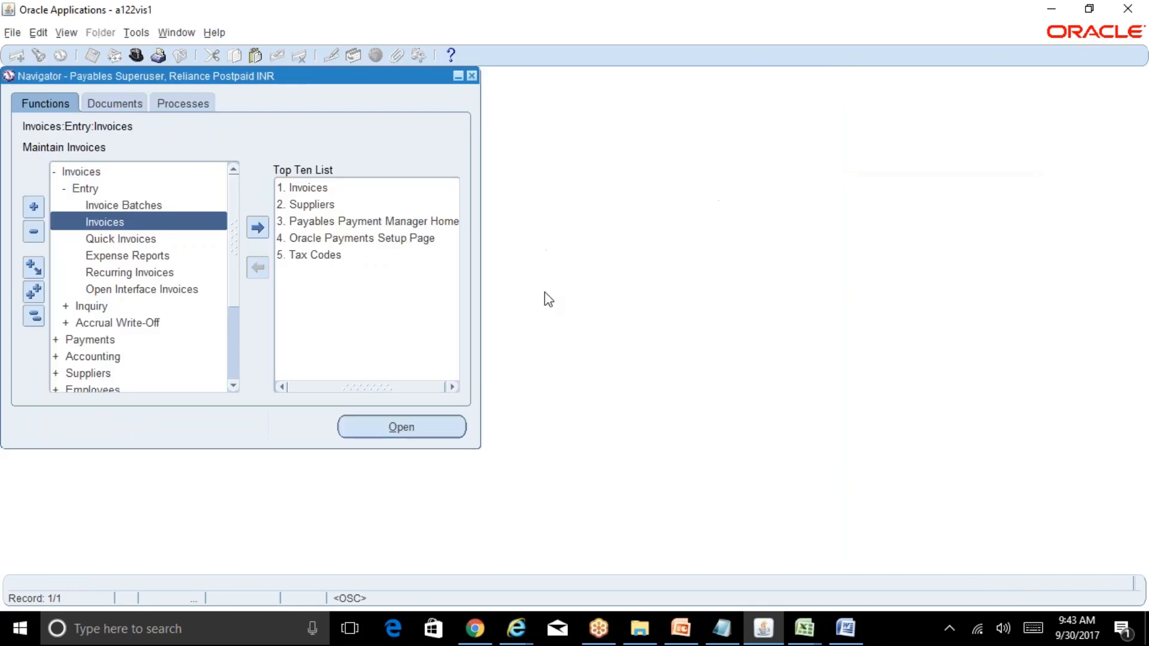
- Switch to the BR100_Financials_AP workbook in Excel, review the distribution set setup on the AP-12B sheet, and bring up the open workbooks
{"action": "left_click", "coordinate": [805, 628]}
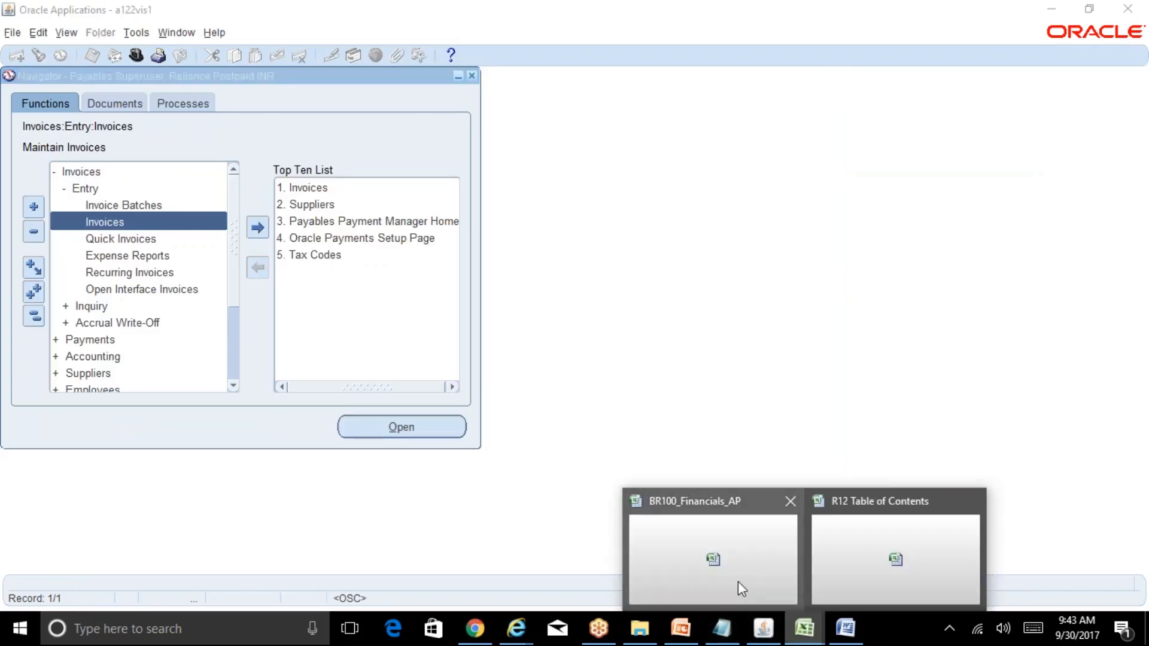
{"action": "left_click", "coordinate": [738, 582]}
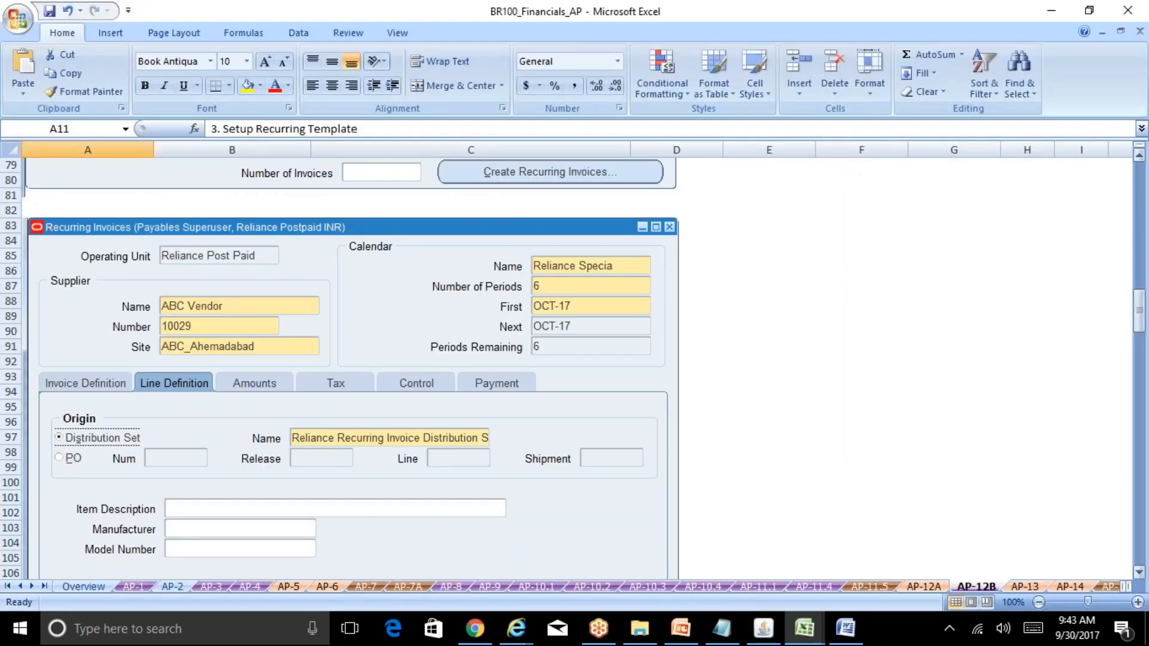
{"action": "left_click_drag", "start_coordinate": [1139, 317], "coordinate": [1146, 198]}
{"action": "left_click", "coordinate": [810, 643]}
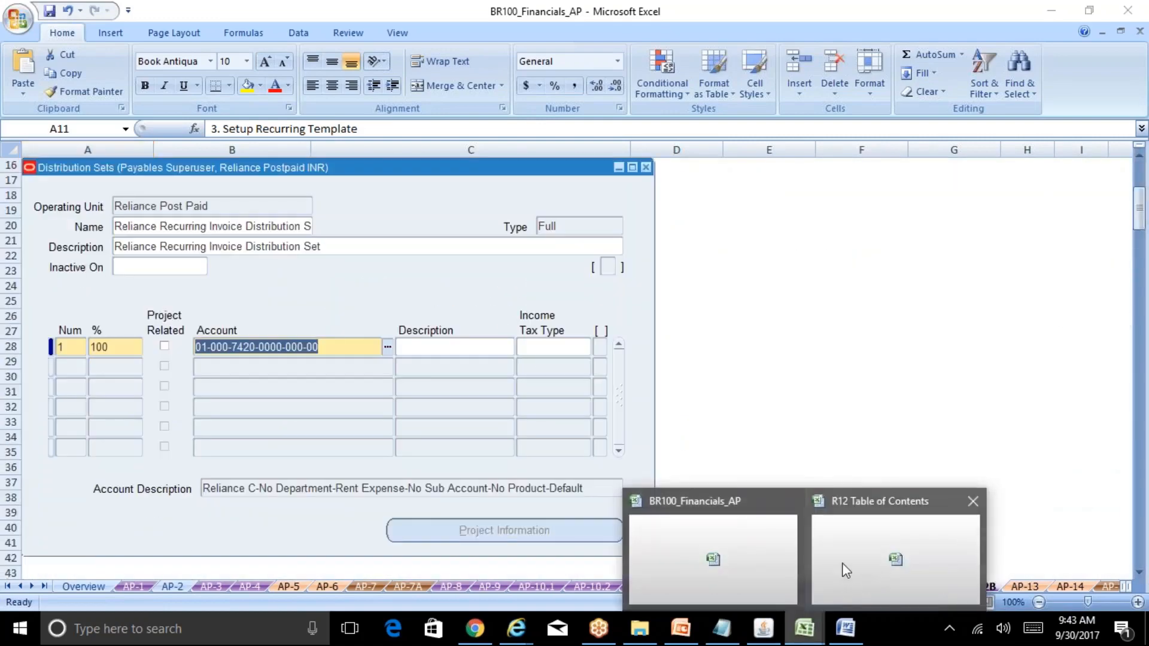